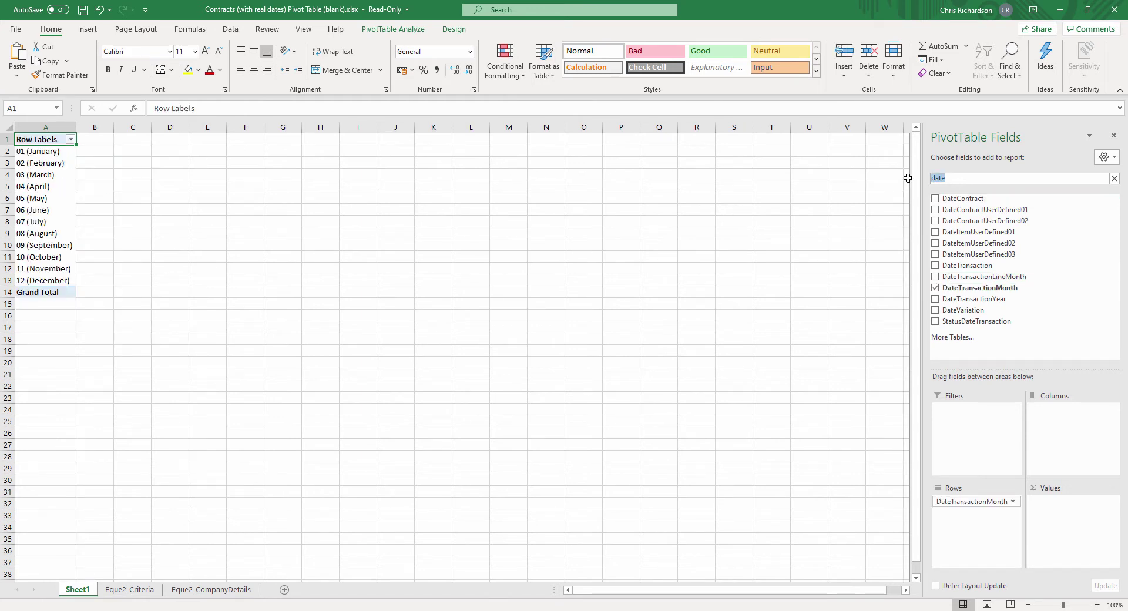
# - Find the TotalCostForecast and TotalCostsActual fields and add both to the pivot table's values
pyautogui.write('fore')
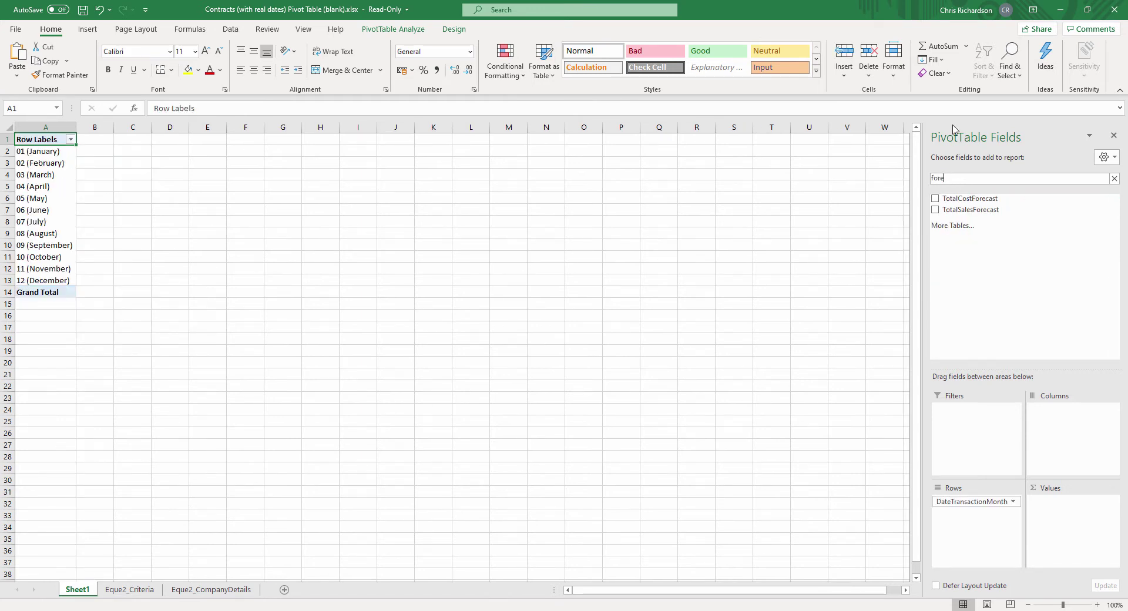
pyautogui.click(937, 201)
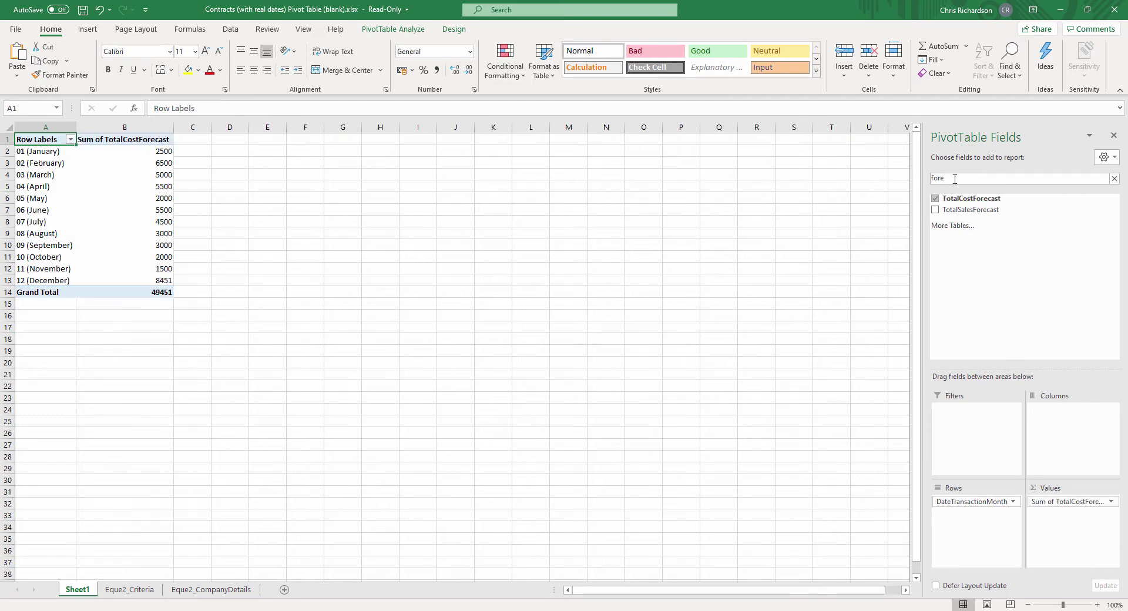
pyautogui.press('BackSpace')
pyautogui.press('BackSpace')
pyautogui.press('BackSpace')
pyautogui.press('BackSpace')
pyautogui.write('act')
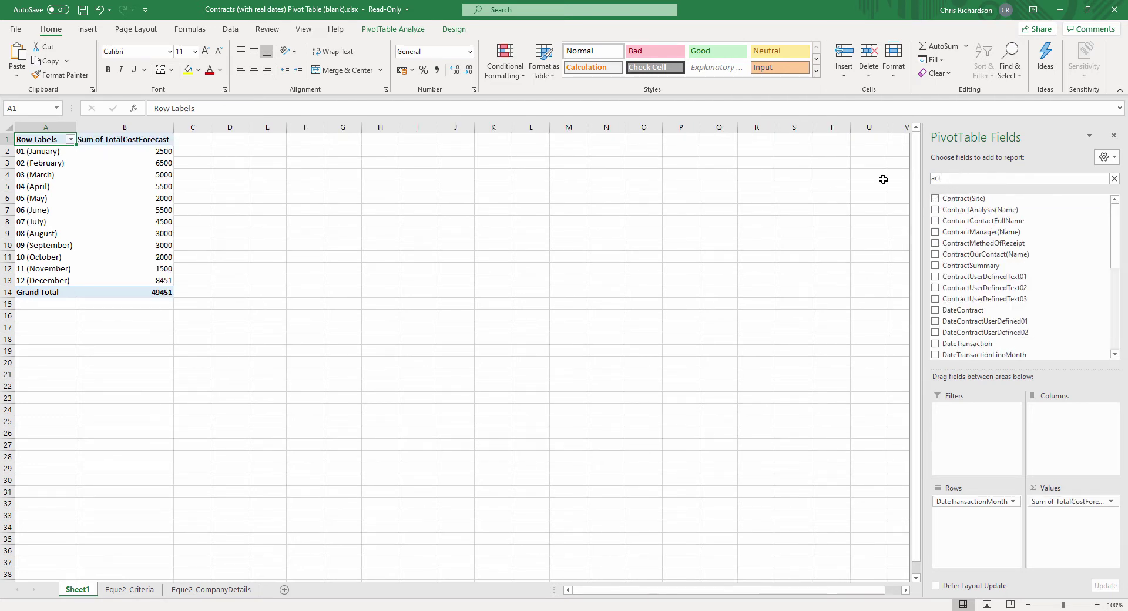
pyautogui.write('ua')
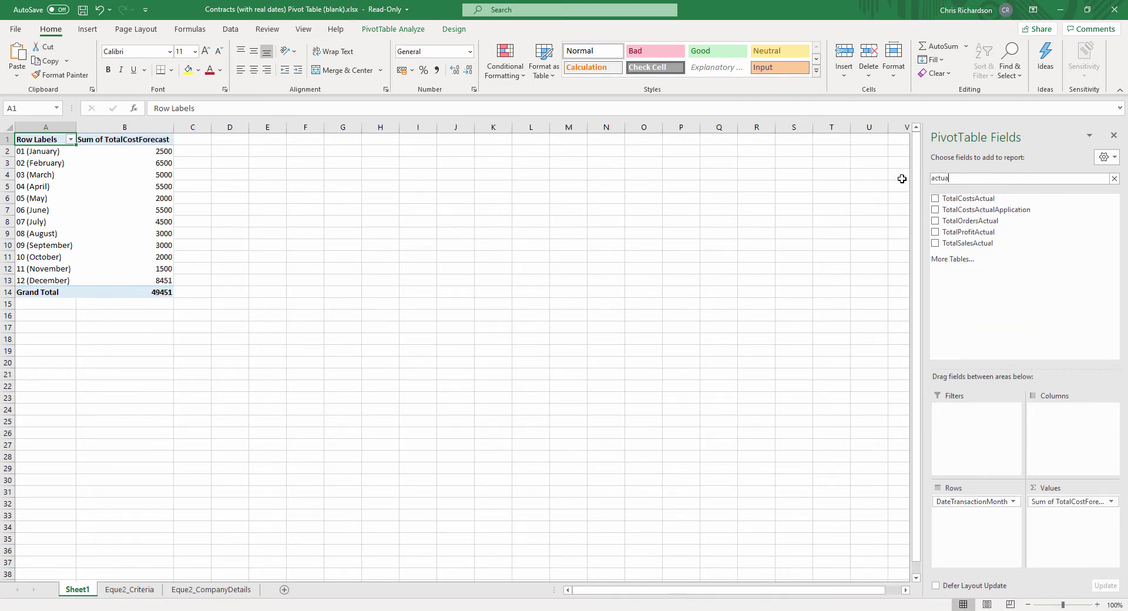
pyautogui.click(935, 200)
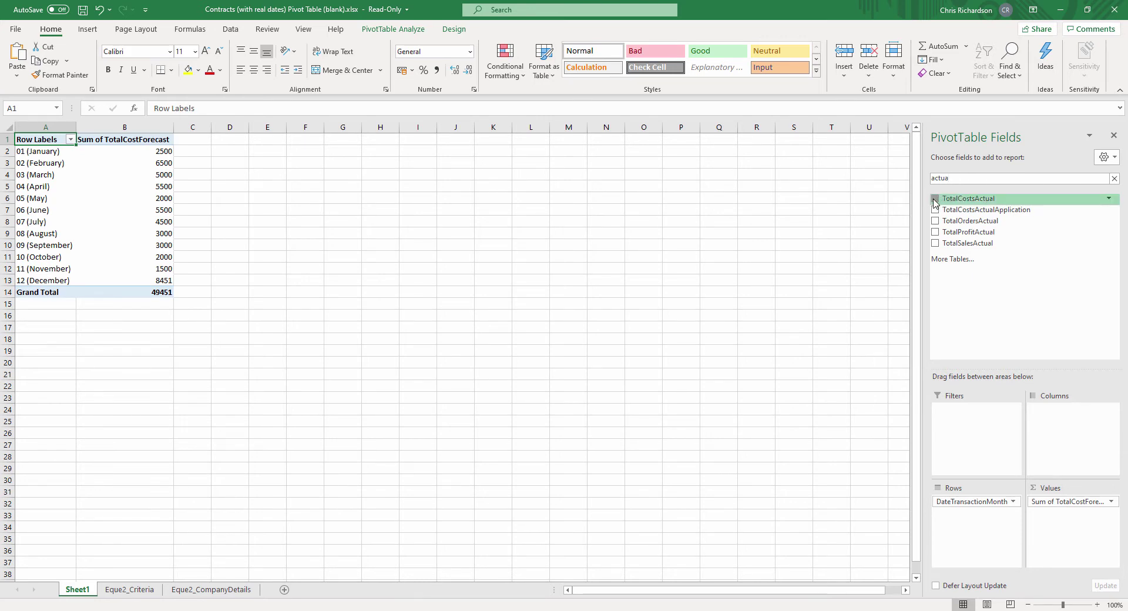
# - Rename the pivot table's three column headers to Month, Forecast Costs and Actual Costs
pyautogui.doubleClick(56, 140)
pyautogui.moveTo(56, 140); pyautogui.dragTo(3, 143)
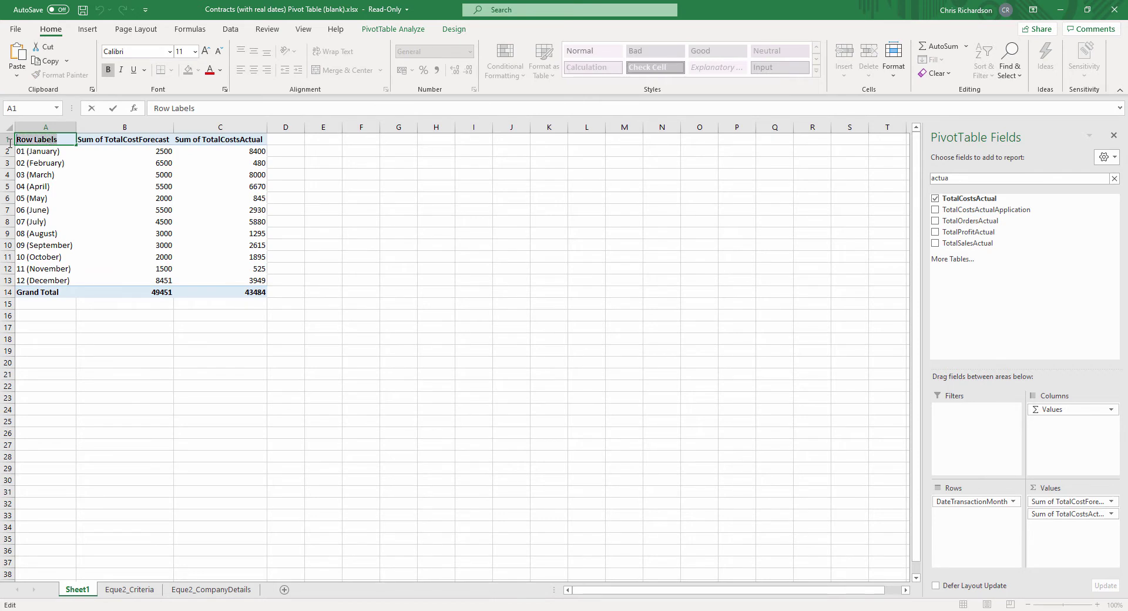
pyautogui.write('Mon')
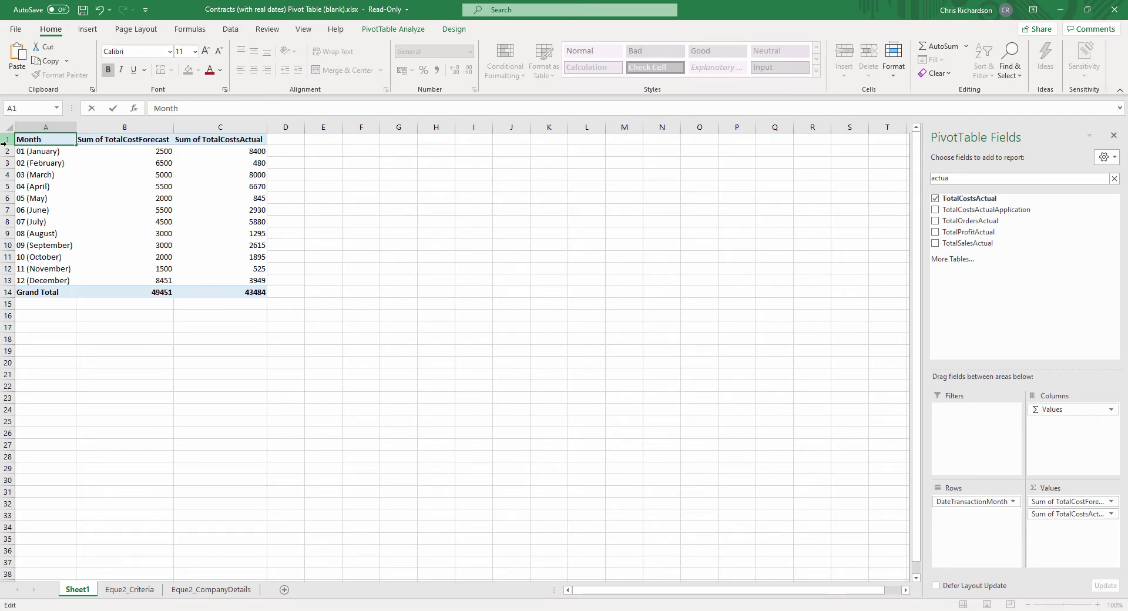
pyautogui.write('th')
pyautogui.click(111, 139)
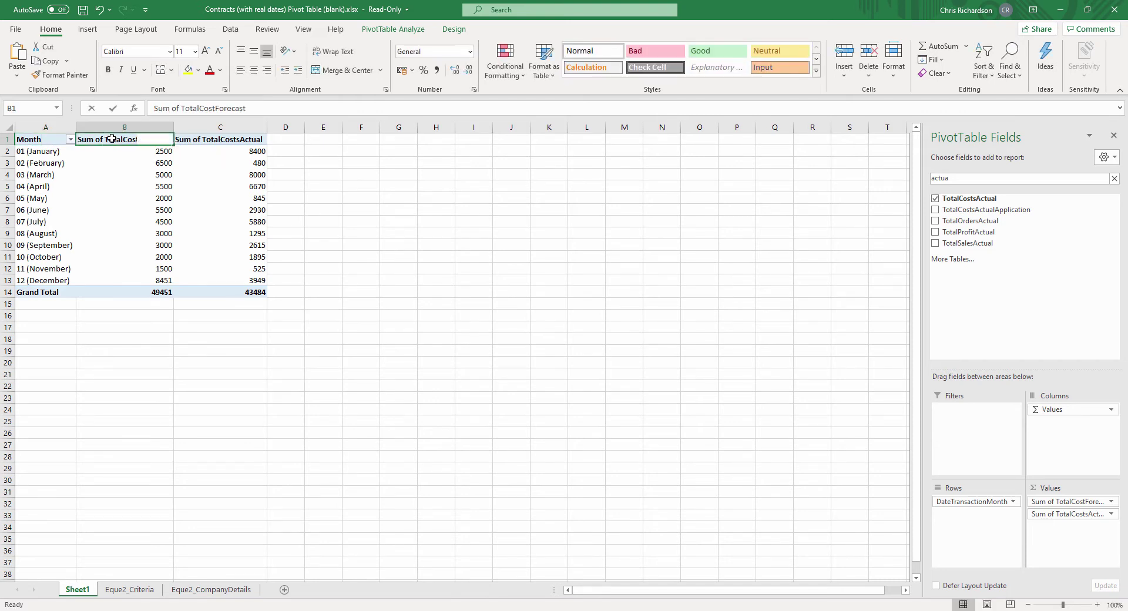
pyautogui.write('Forecas')
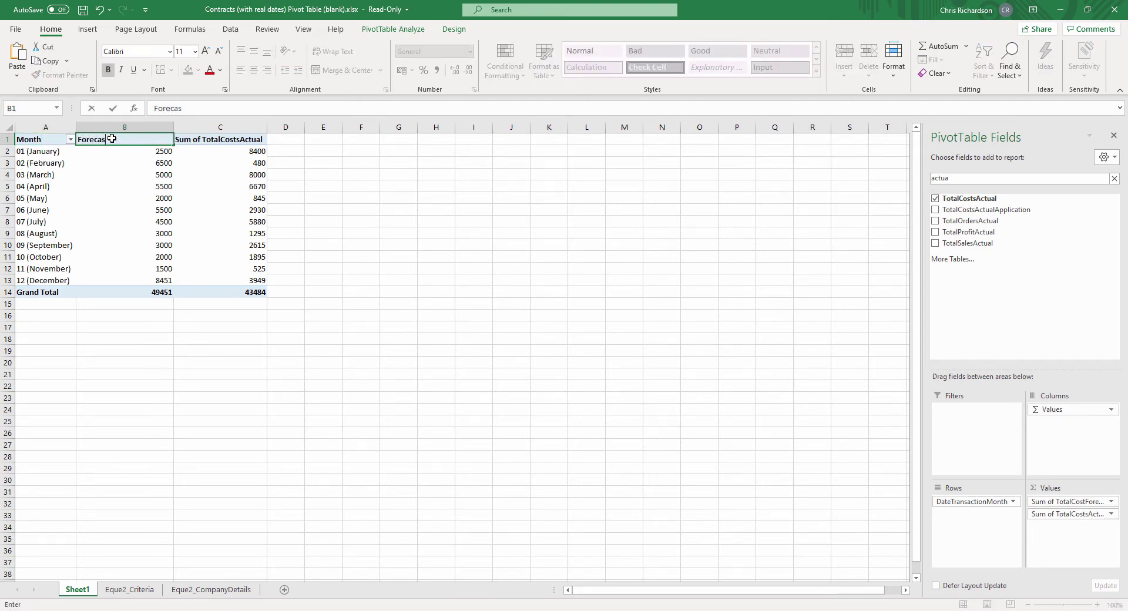
pyautogui.write('t Costs')
pyautogui.press('Tab')
pyautogui.write('Act')
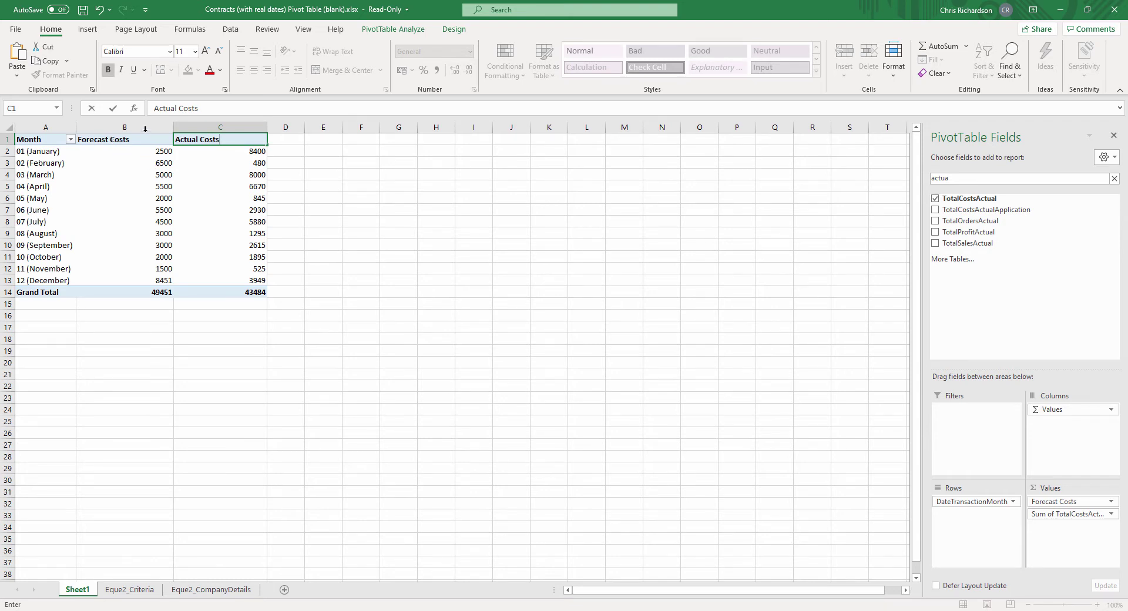
# - Format the Forecast Costs and Actual Costs columns as Currency with the £ symbol and two decimal places
pyautogui.moveTo(145, 129); pyautogui.dragTo(191, 129)
pyautogui.keyDown('ctrl'); pyautogui.click(196, 128); pyautogui.keyUp('ctrl')
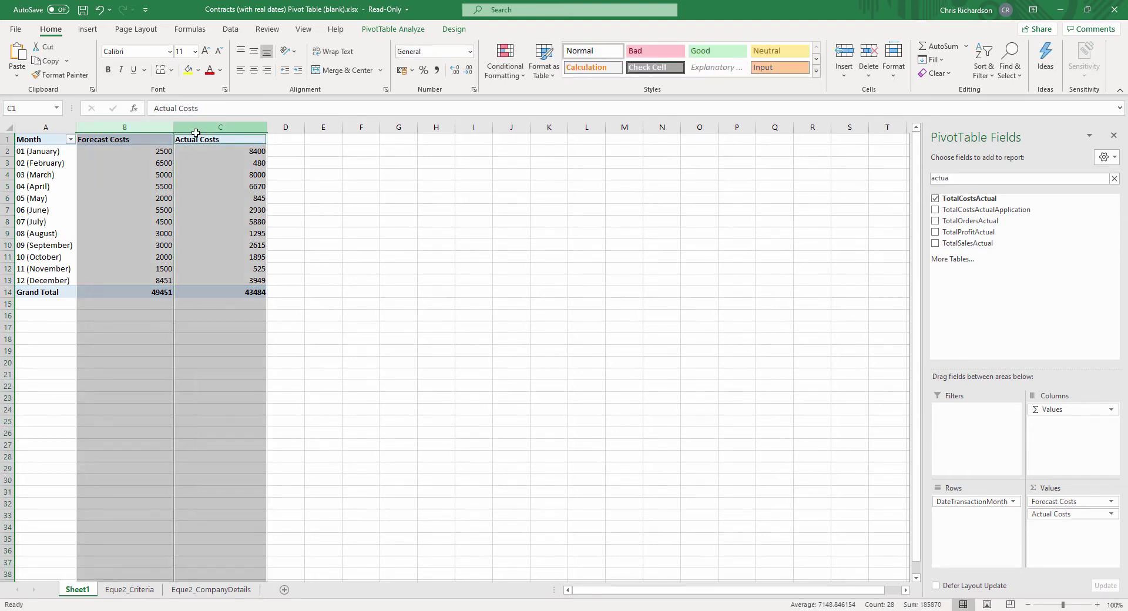
pyautogui.rightClick(197, 129)
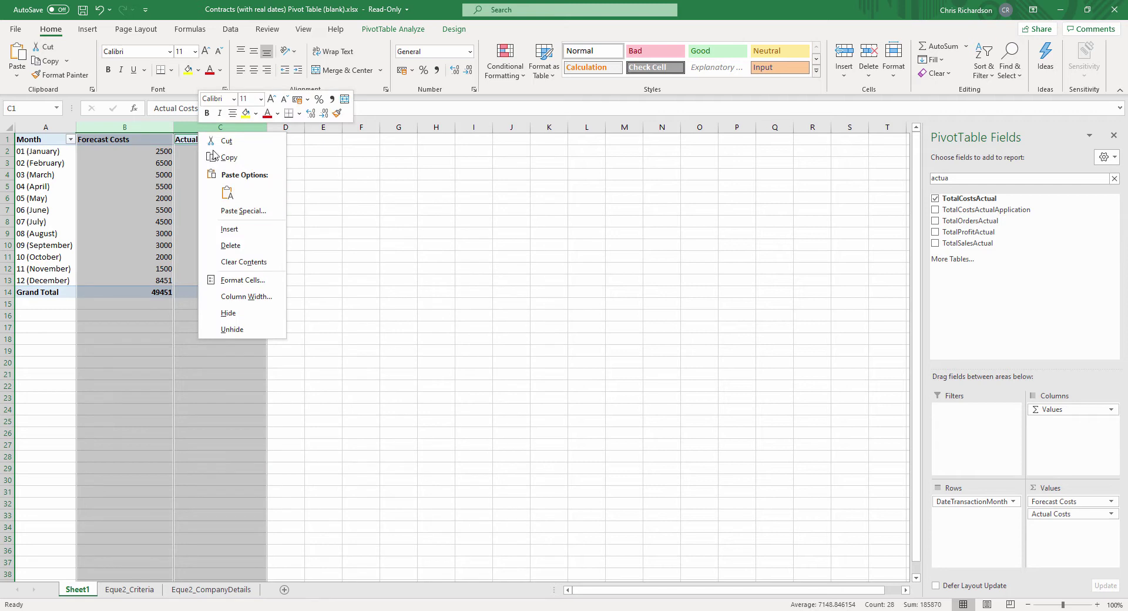
pyautogui.click(260, 282)
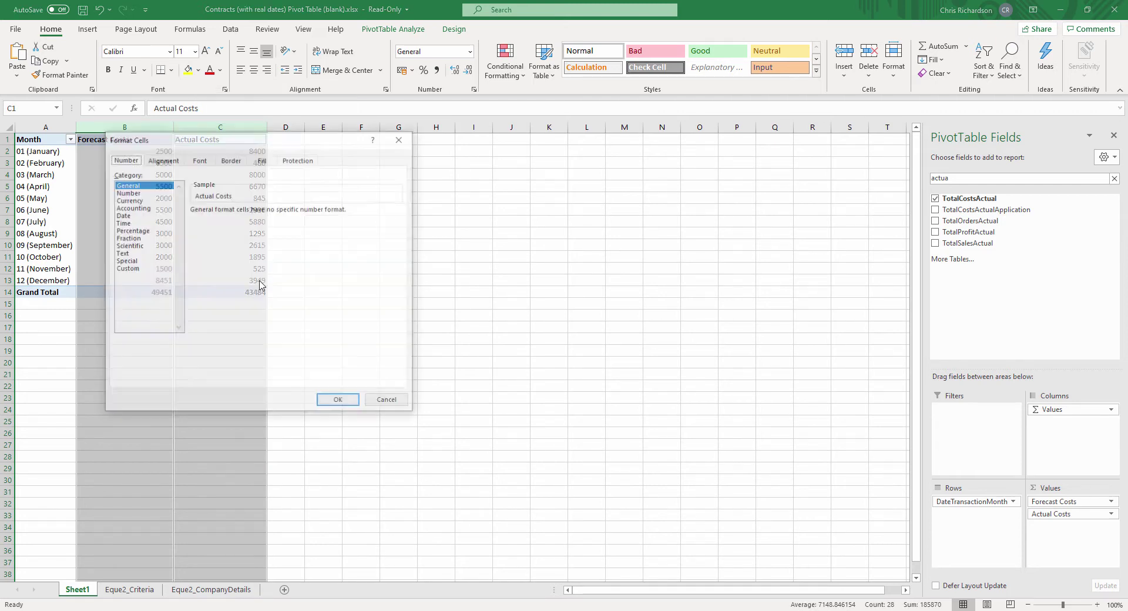
pyautogui.click(141, 200)
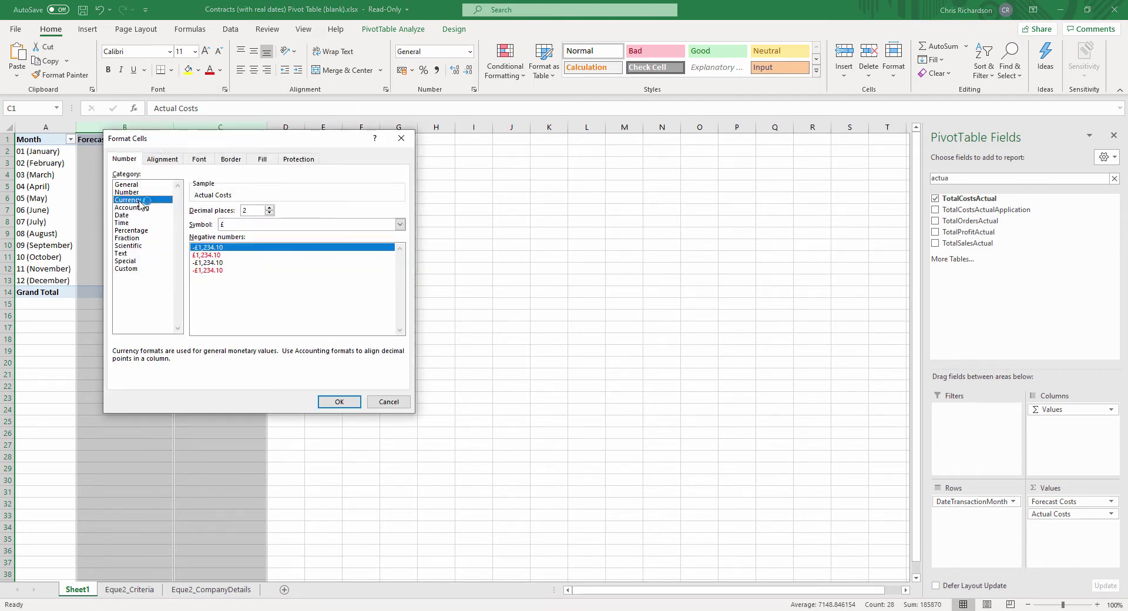
pyautogui.click(340, 402)
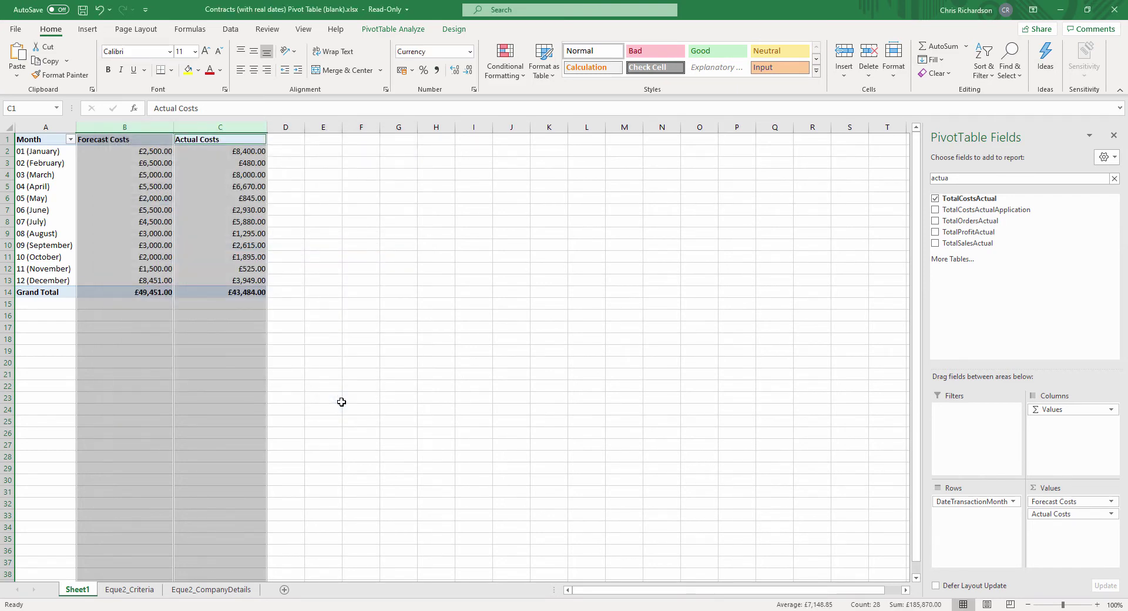
# - Name the pivot table "Forecast Pivot Table" and turn off autofitting of column widths on update in its options
pyautogui.click(204, 231)
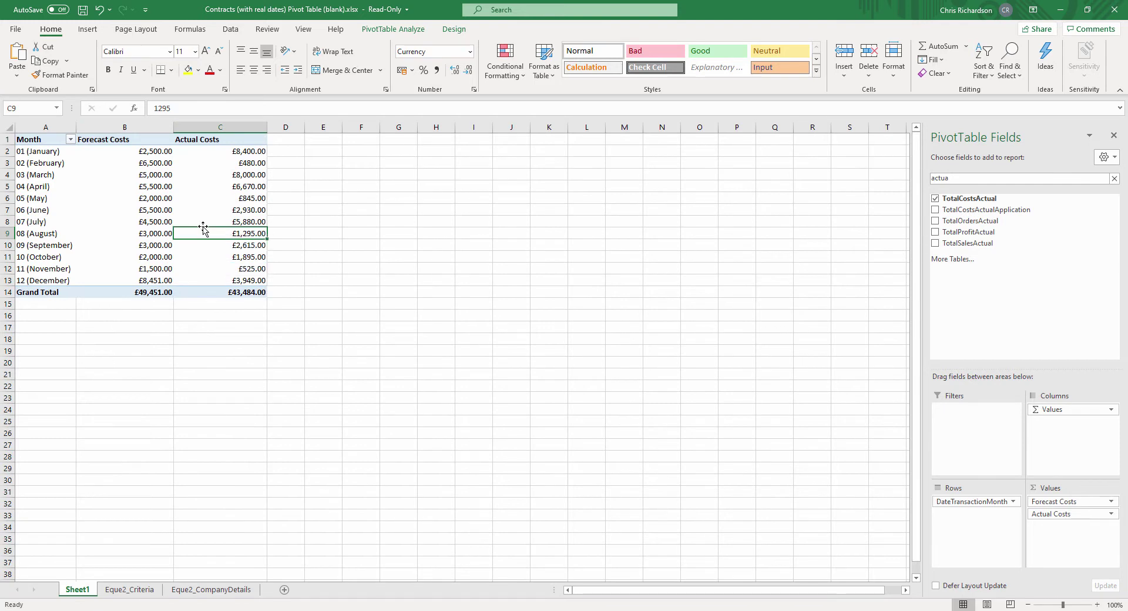
pyautogui.rightClick(204, 230)
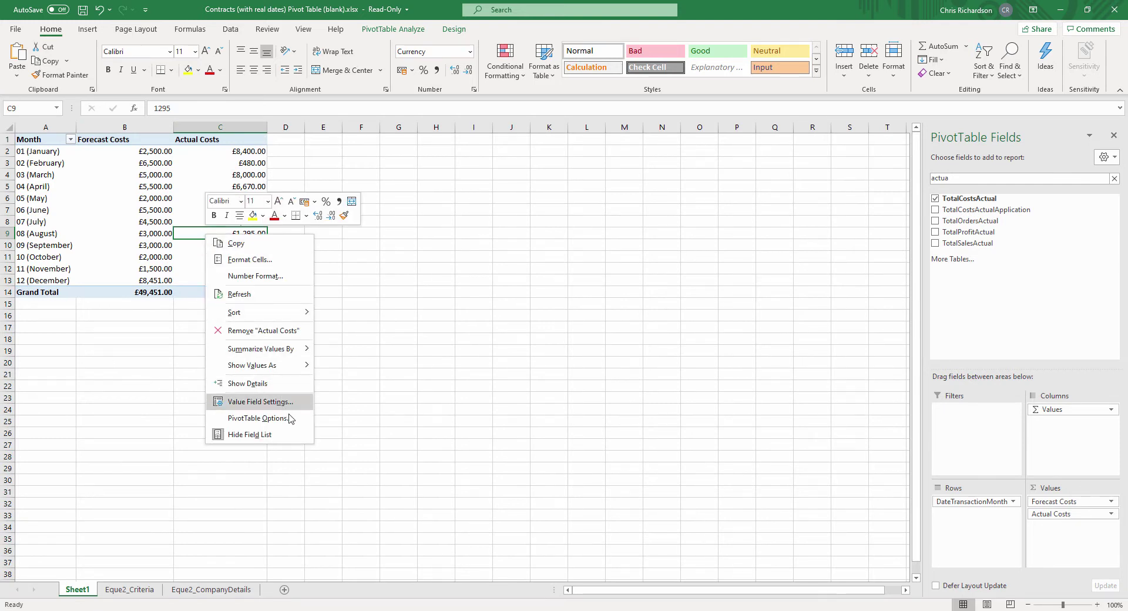
pyautogui.click(258, 417)
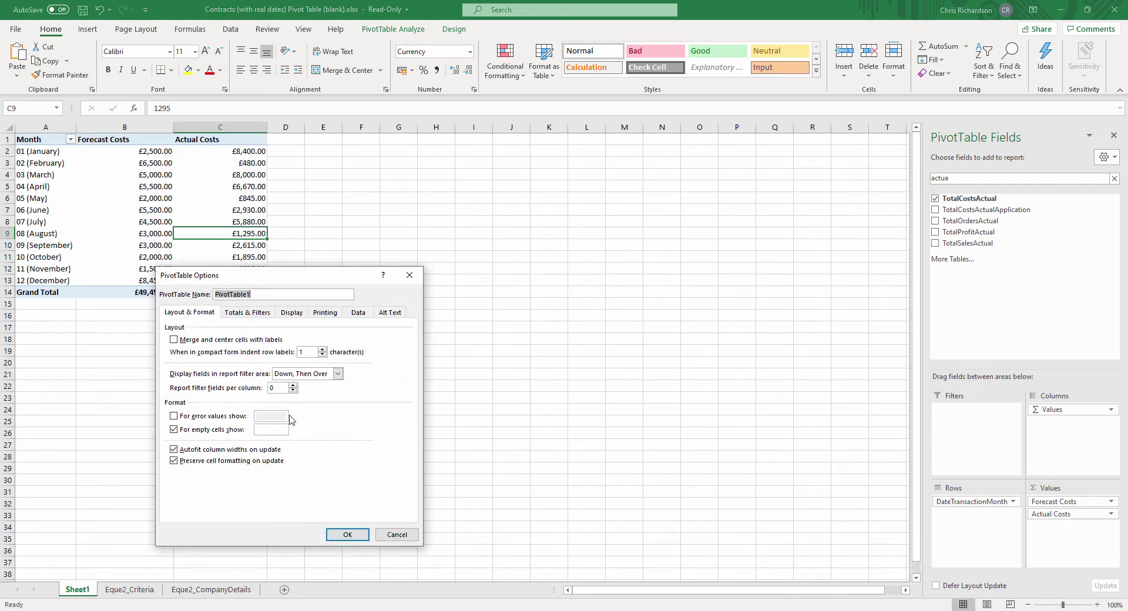
pyautogui.write('Forecast')
pyautogui.click(257, 450)
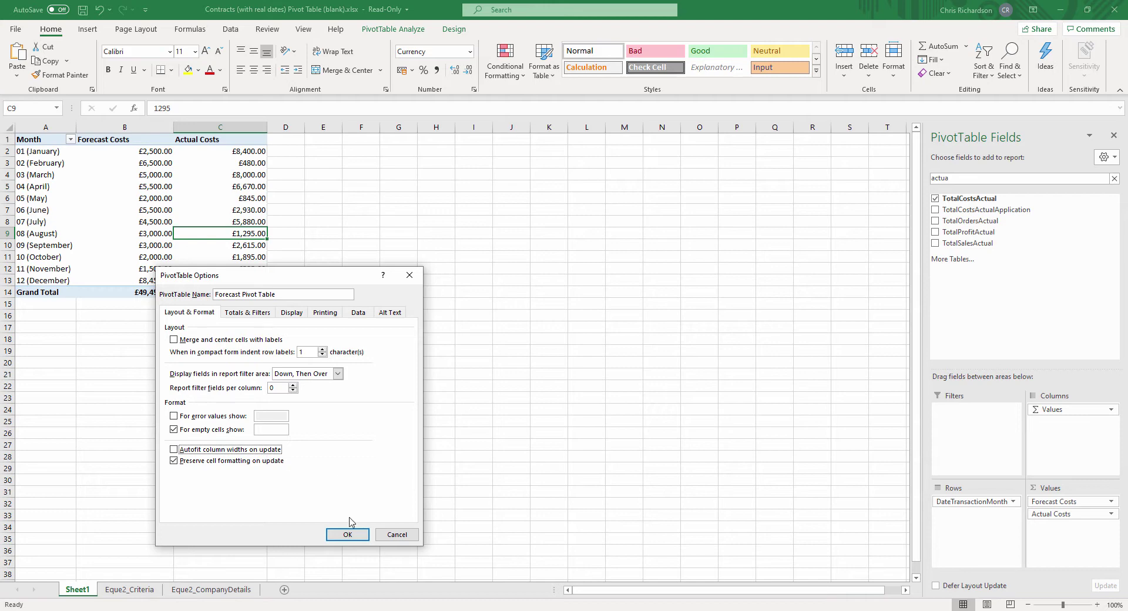
pyautogui.click(348, 535)
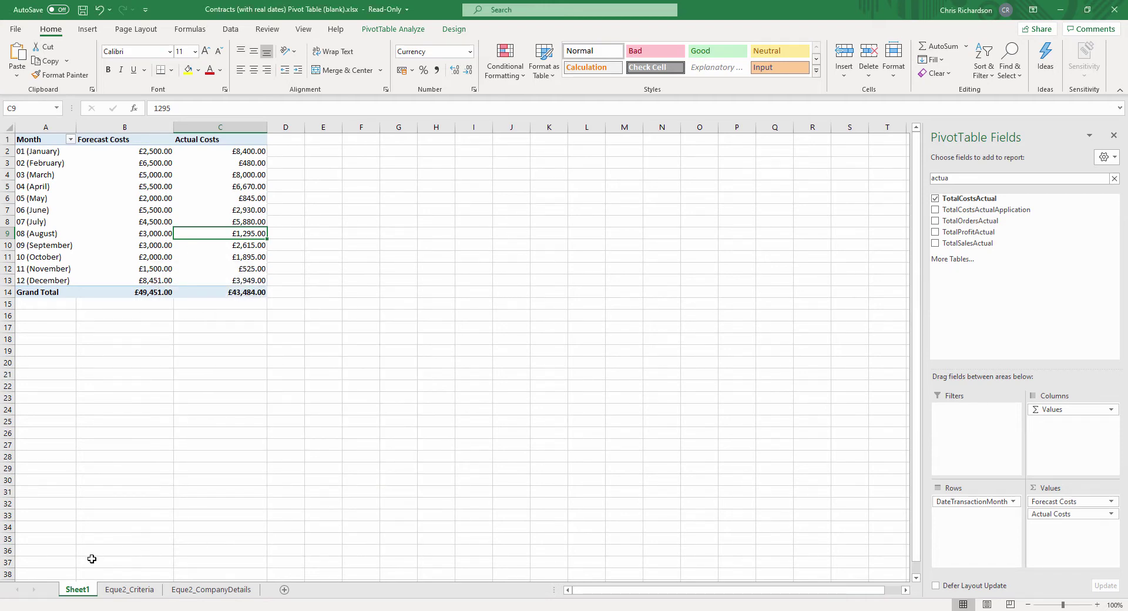
# - Rename the pivot table's worksheet from Sheet1 to "Forecast Data"
pyautogui.doubleClick(85, 590)
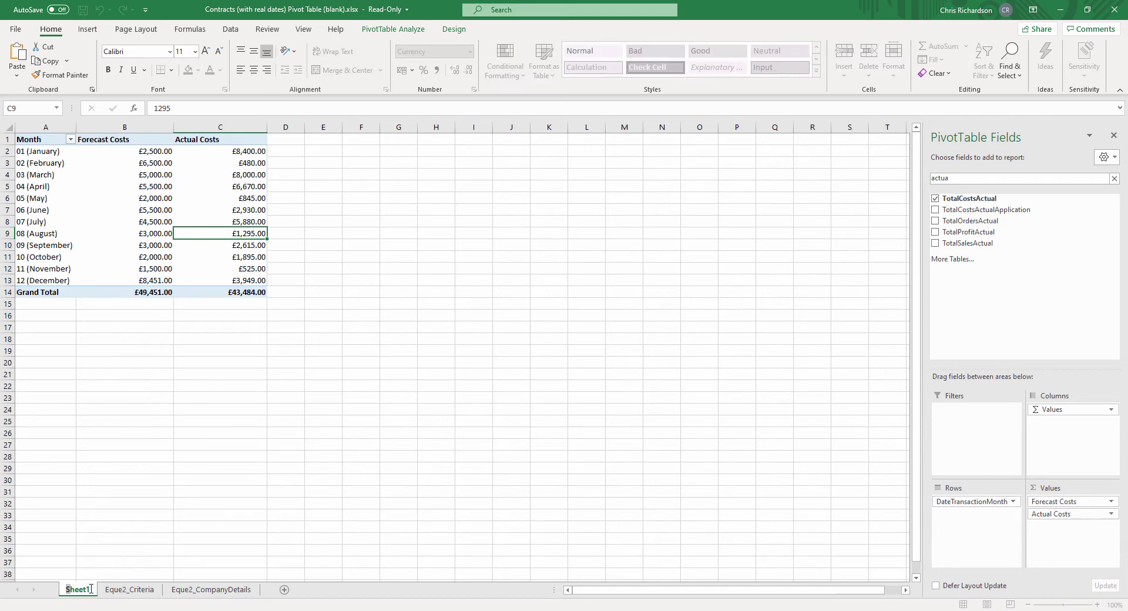
pyautogui.write('Forecast Da')
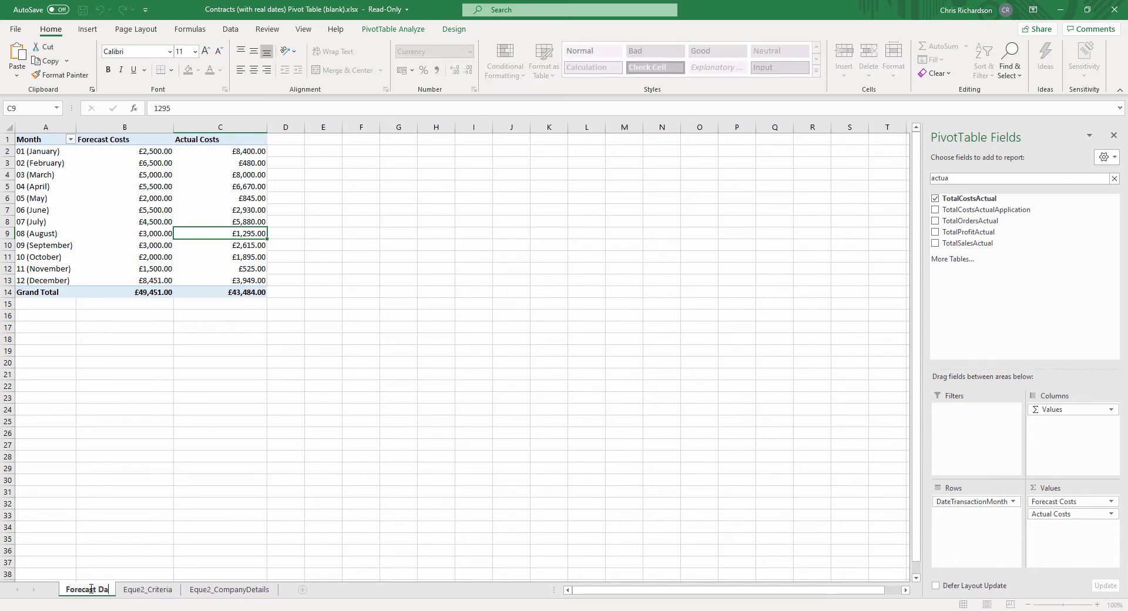
pyautogui.write('t')
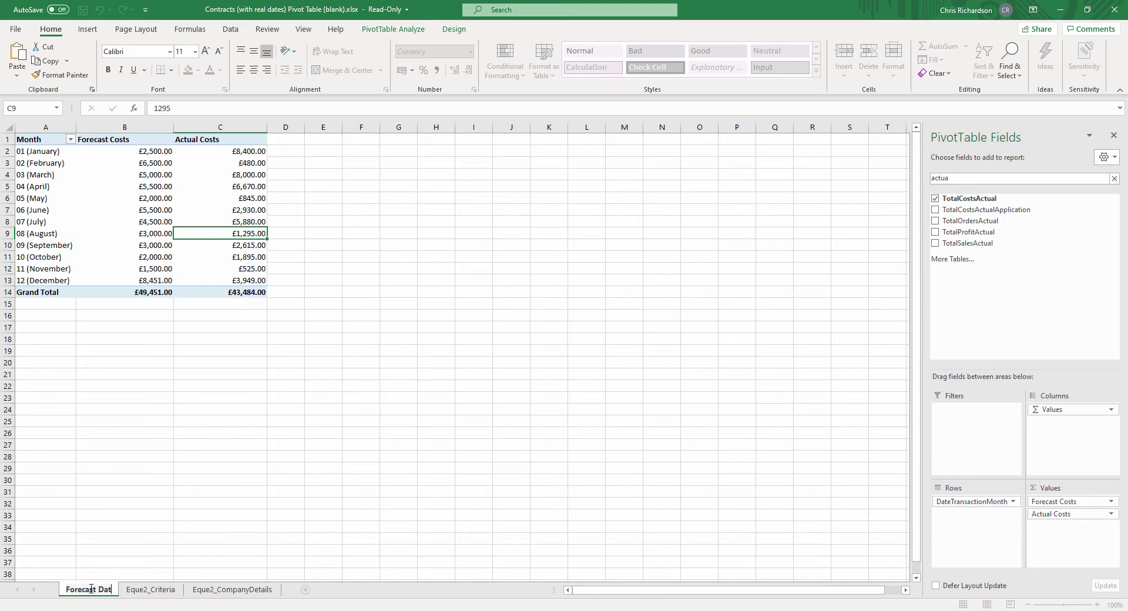
pyautogui.write('a')
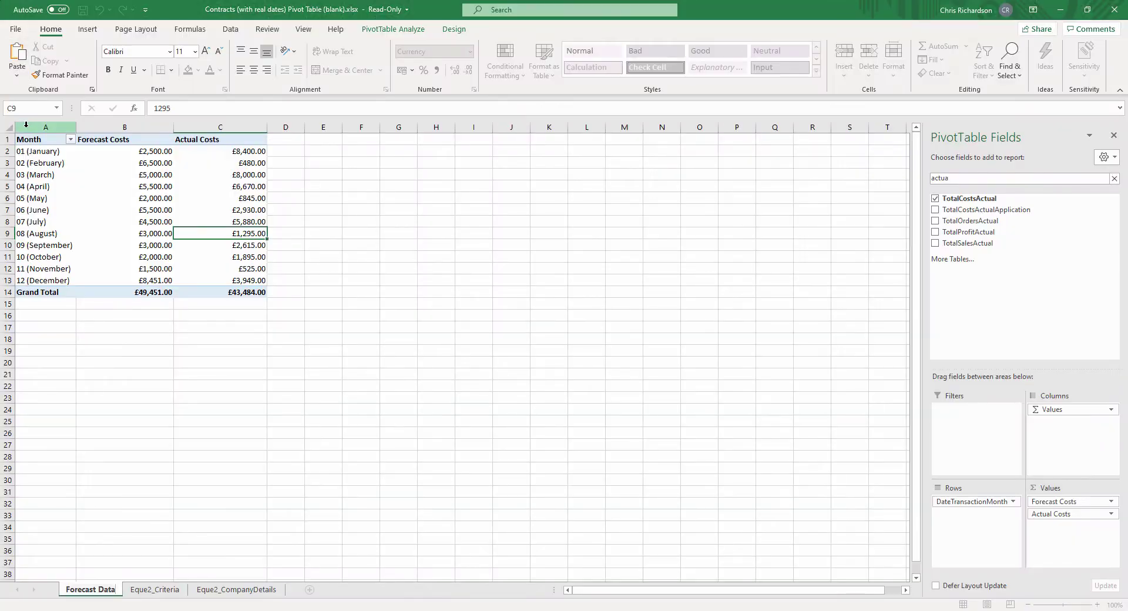
# - Insert a 3-D clustered column chart of the whole pivot table and remove it from the Forecast Data sheet
pyautogui.moveTo(30, 138); pyautogui.dragTo(244, 289)
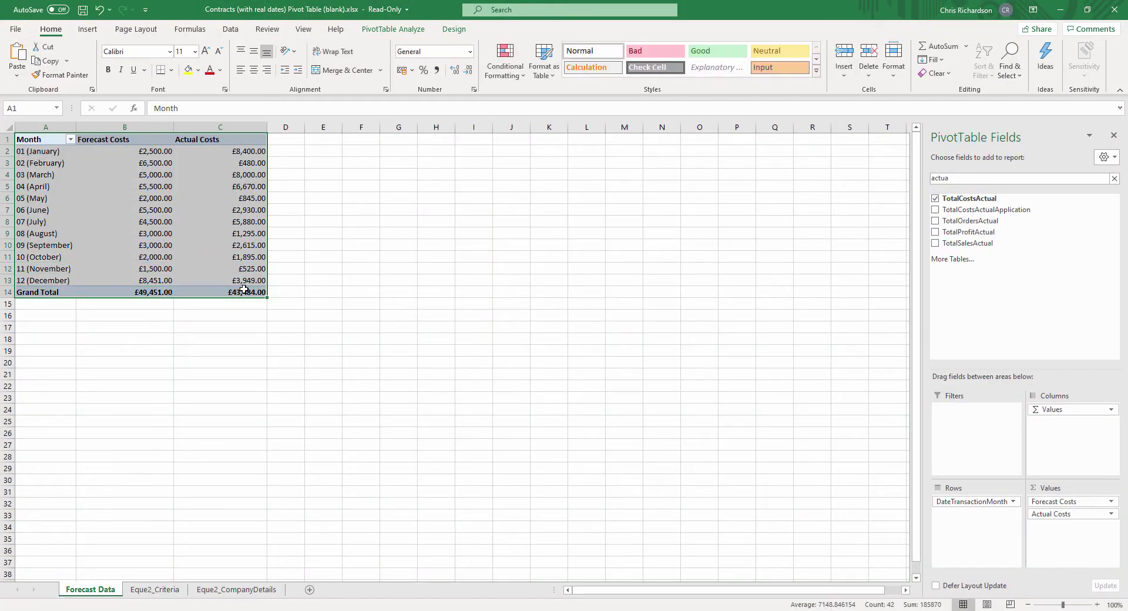
pyautogui.click(88, 29)
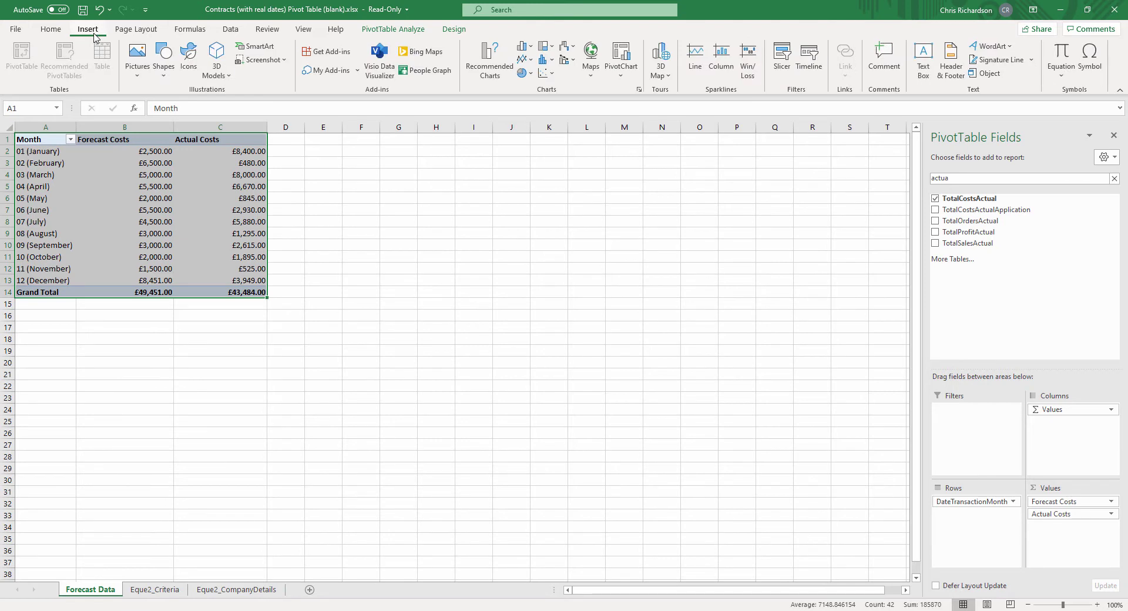
pyautogui.click(531, 48)
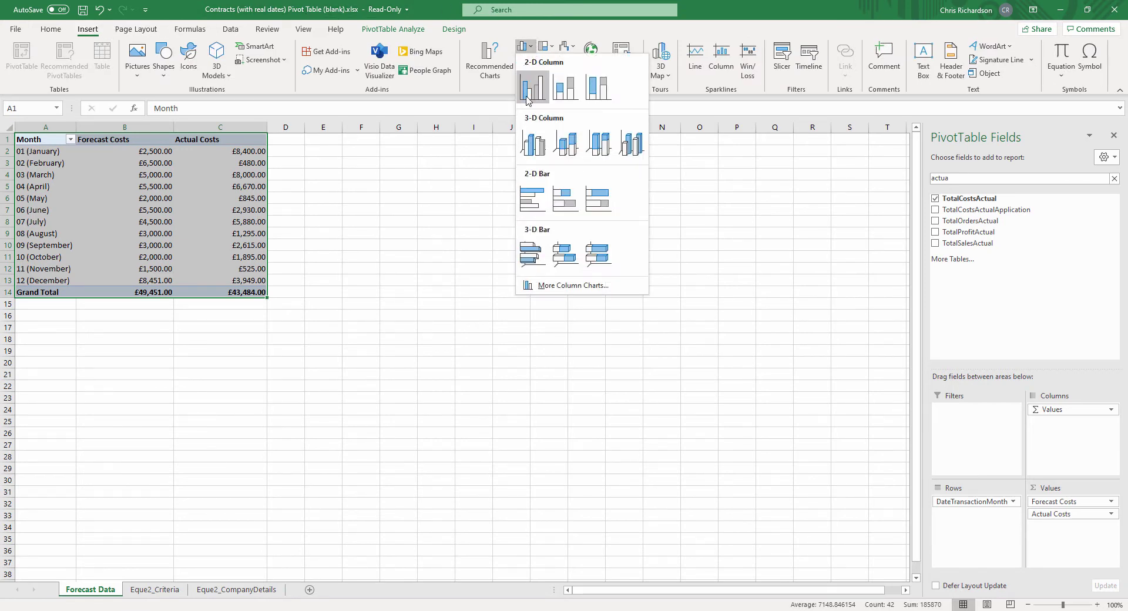
pyautogui.click(534, 147)
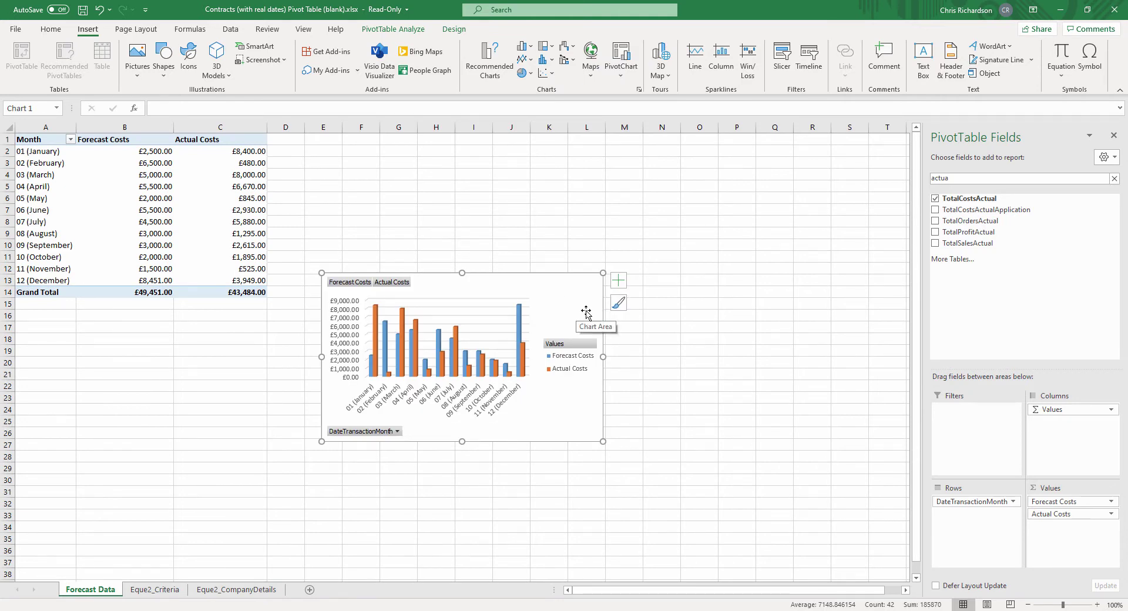
pyautogui.press('Delete')
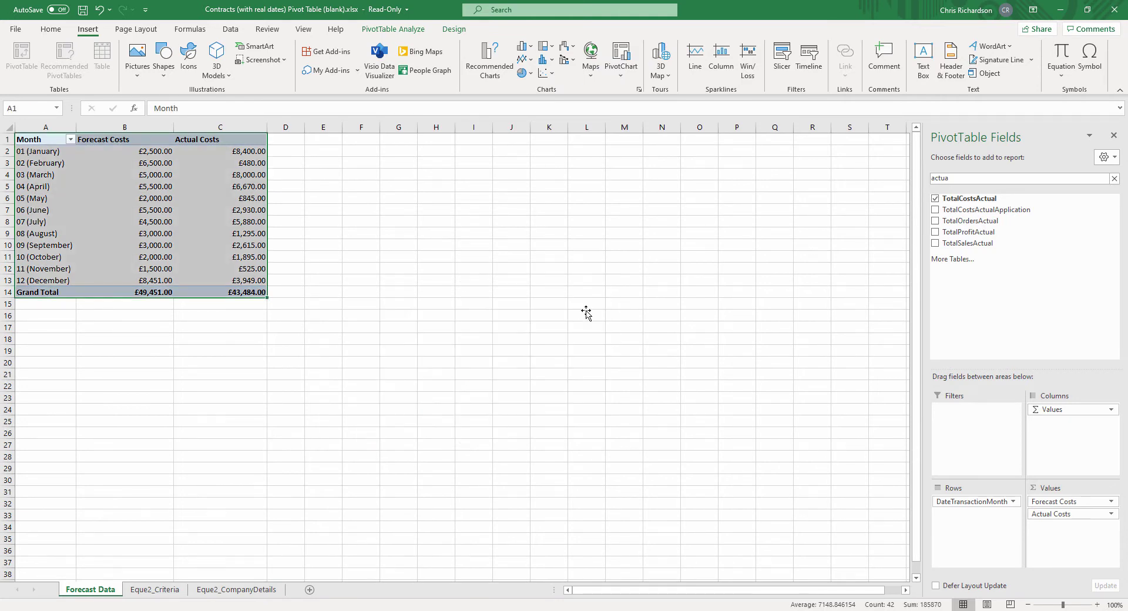
# - Add a new worksheet to the workbook and name it "Dashboard"
pyautogui.click(310, 589)
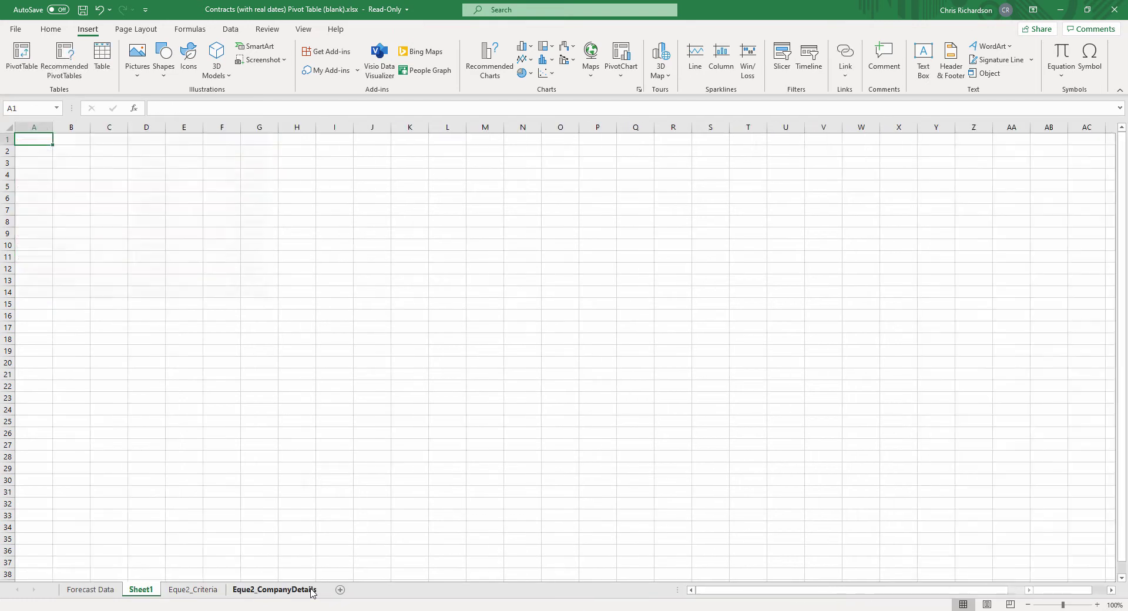
pyautogui.doubleClick(156, 591)
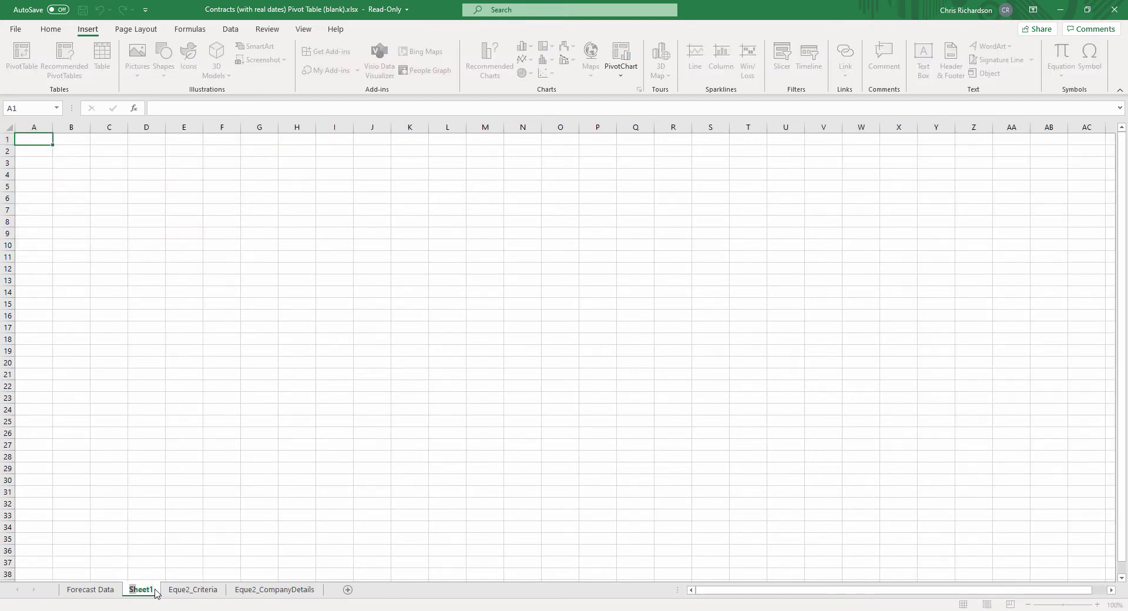
pyautogui.write('Dashboard')
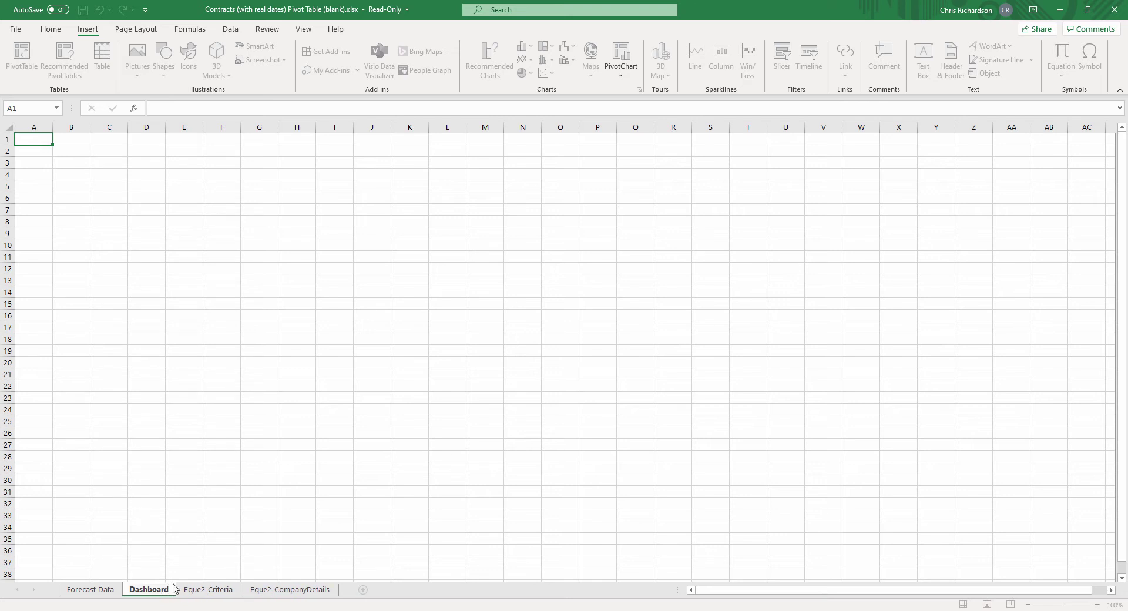
pyautogui.click(186, 568)
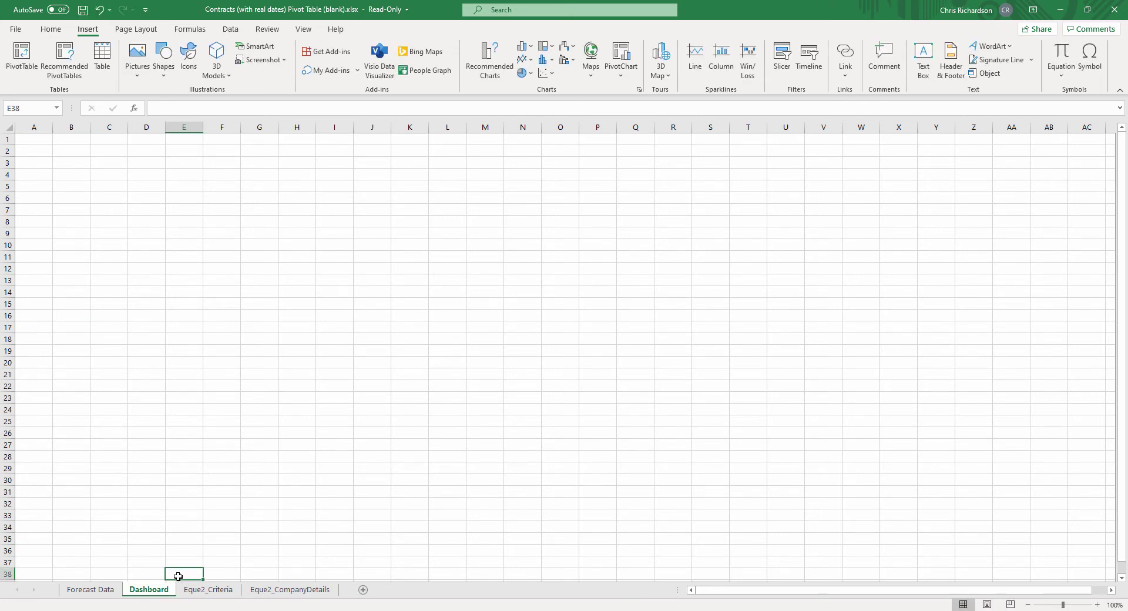
# - Move the Dashboard sheet in front of the Forecast Data sheet
pyautogui.rightClick(168, 592)
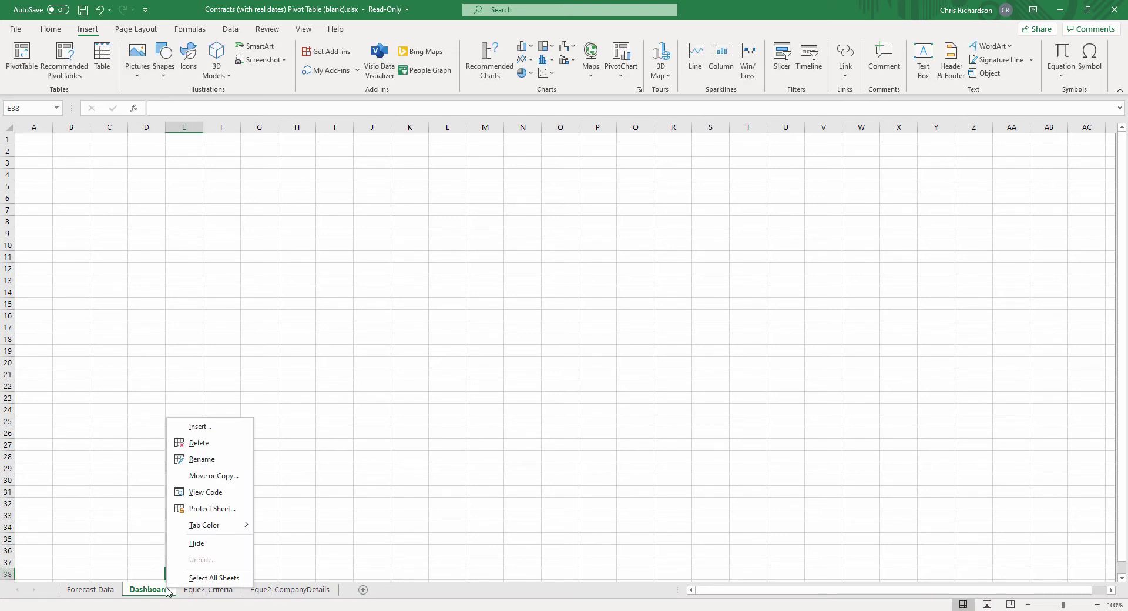
pyautogui.click(228, 479)
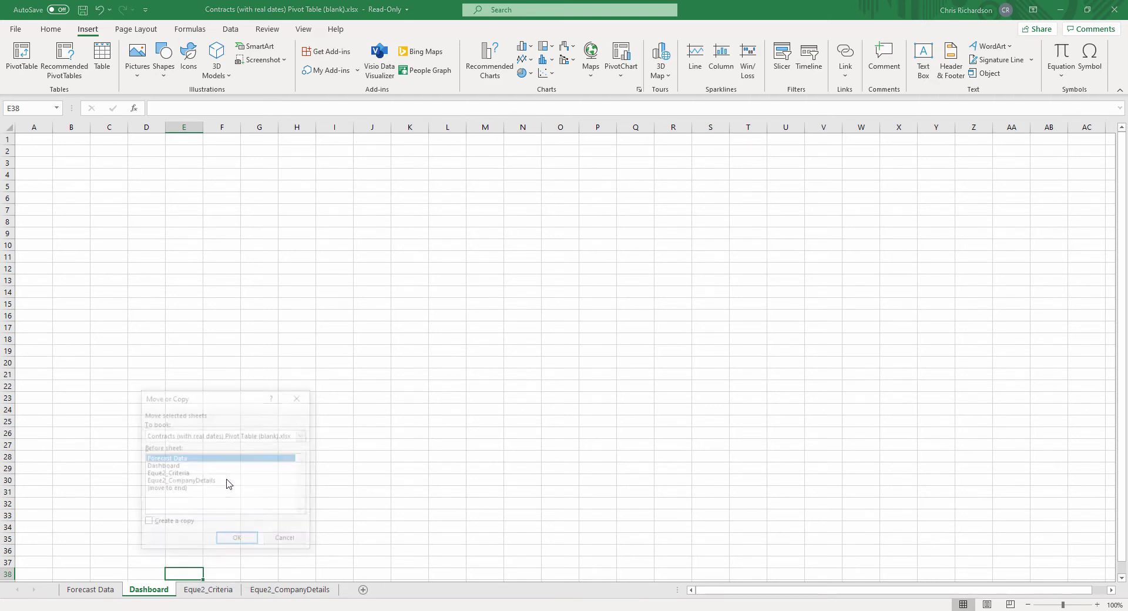
pyautogui.click(238, 540)
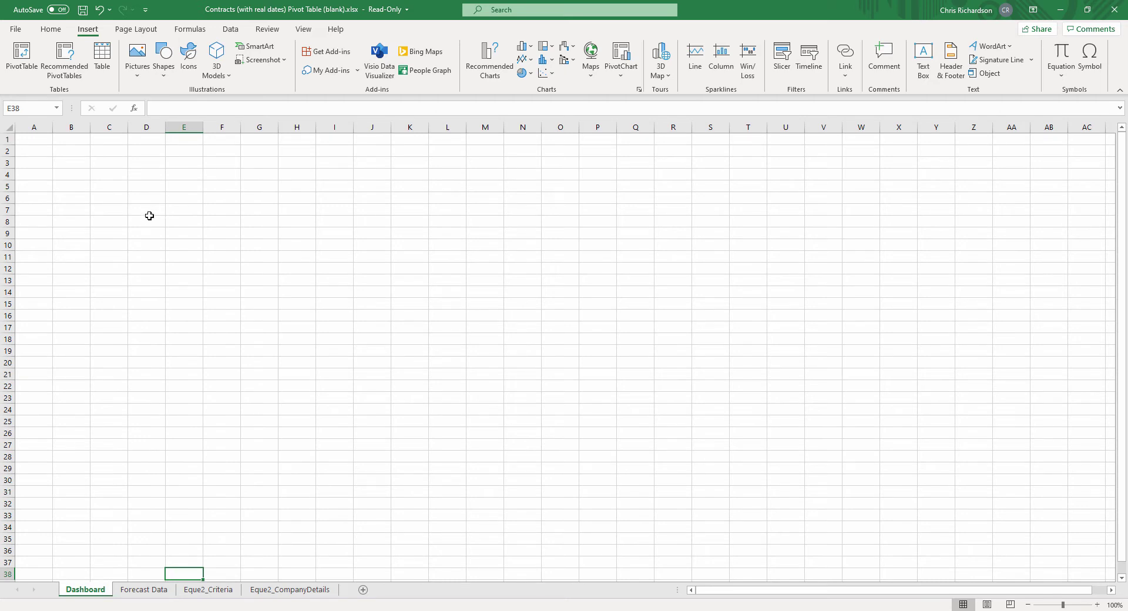
# - Paste the forecast and actual costs chart at cell D9 of the Dashboard and widen it to about 17.5 cm
pyautogui.click(152, 235)
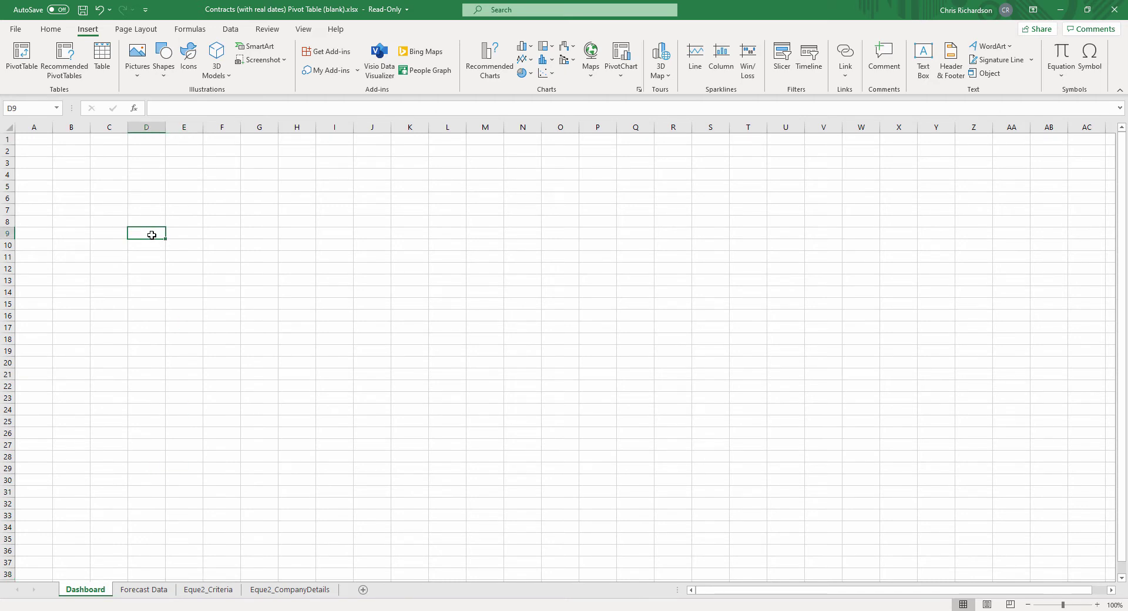
pyautogui.hotkey('ctrl', 'v')
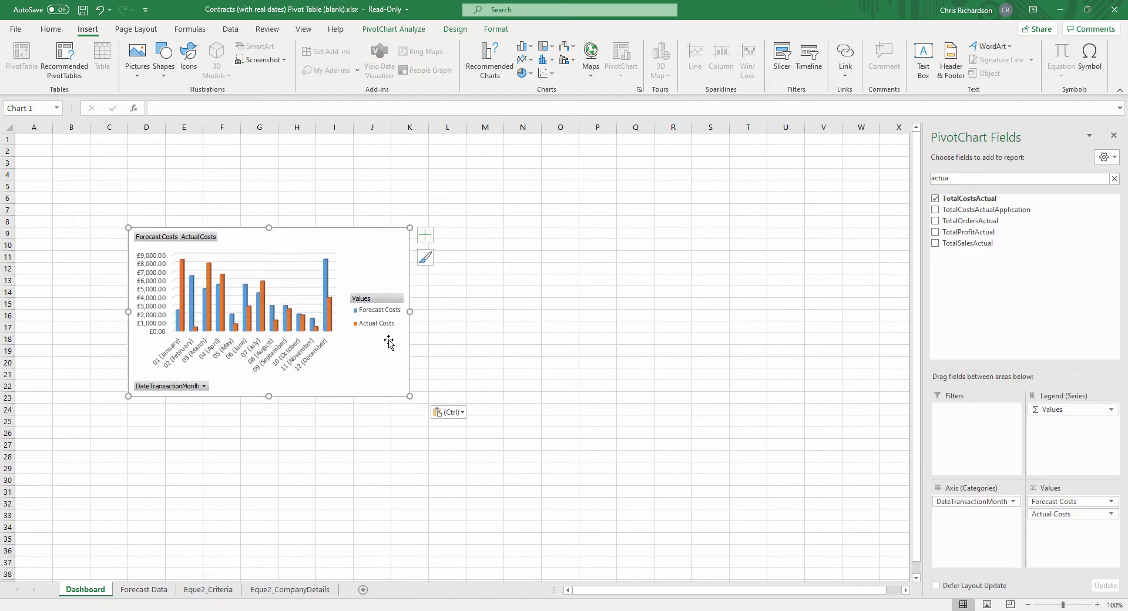
pyautogui.moveTo(409, 317); pyautogui.dragTo(515, 319)
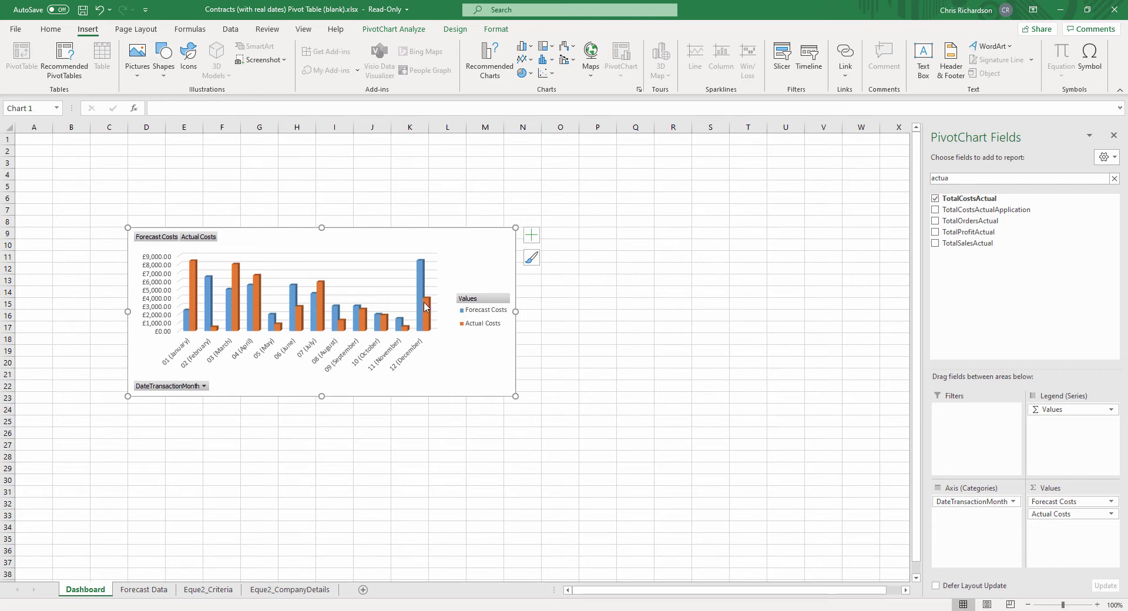
# - Hide all field buttons on the chart and apply the Colorful palette that starts with green, blue and yellow
pyautogui.rightClick(206, 237)
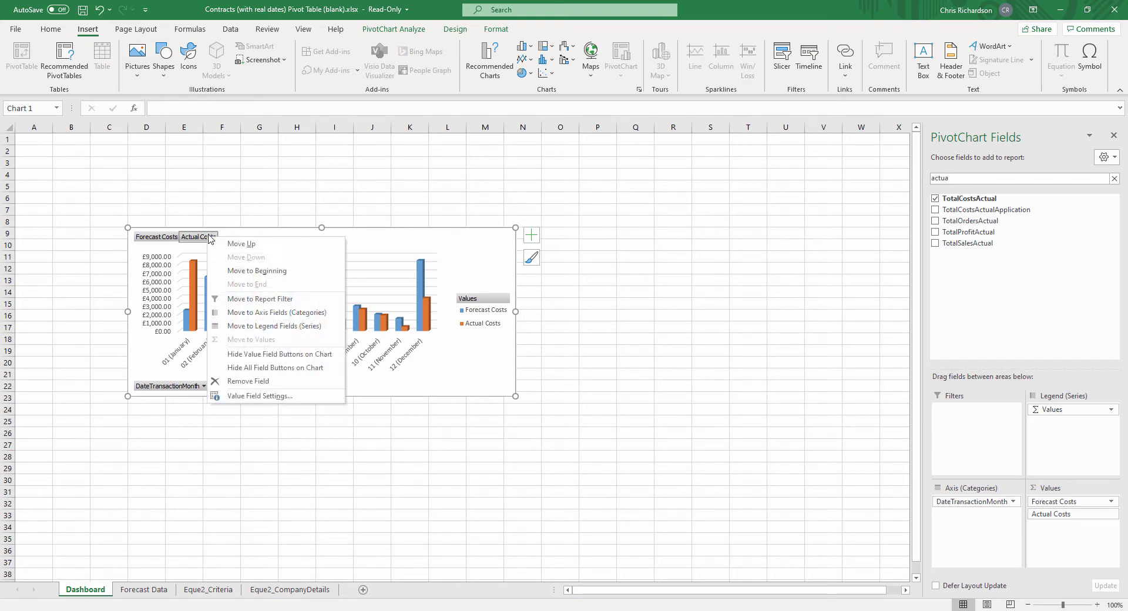
pyautogui.click(301, 369)
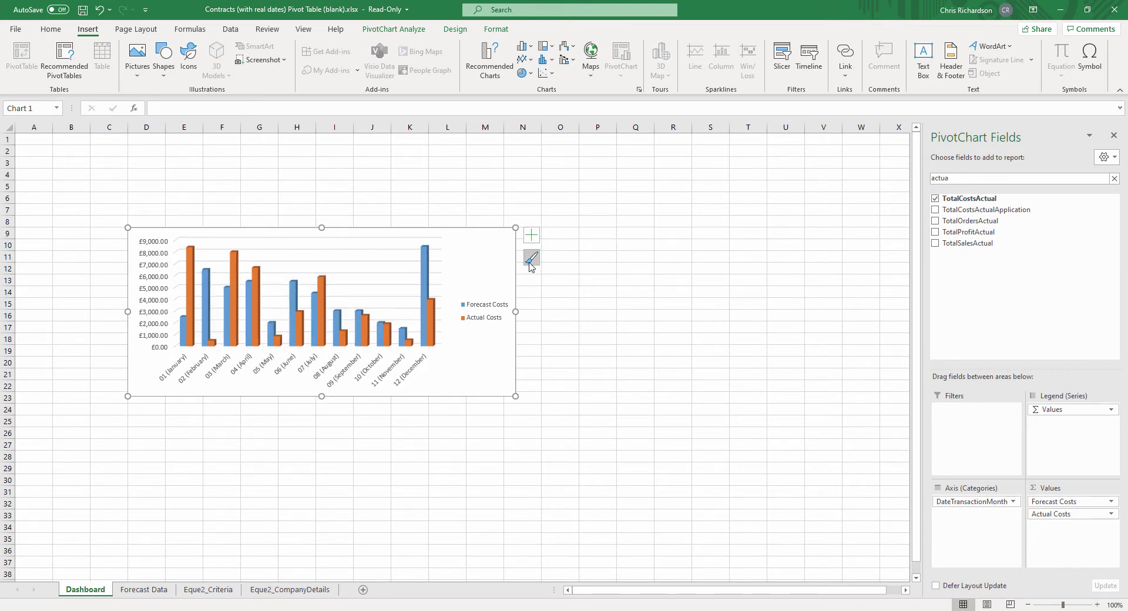
pyautogui.click(530, 261)
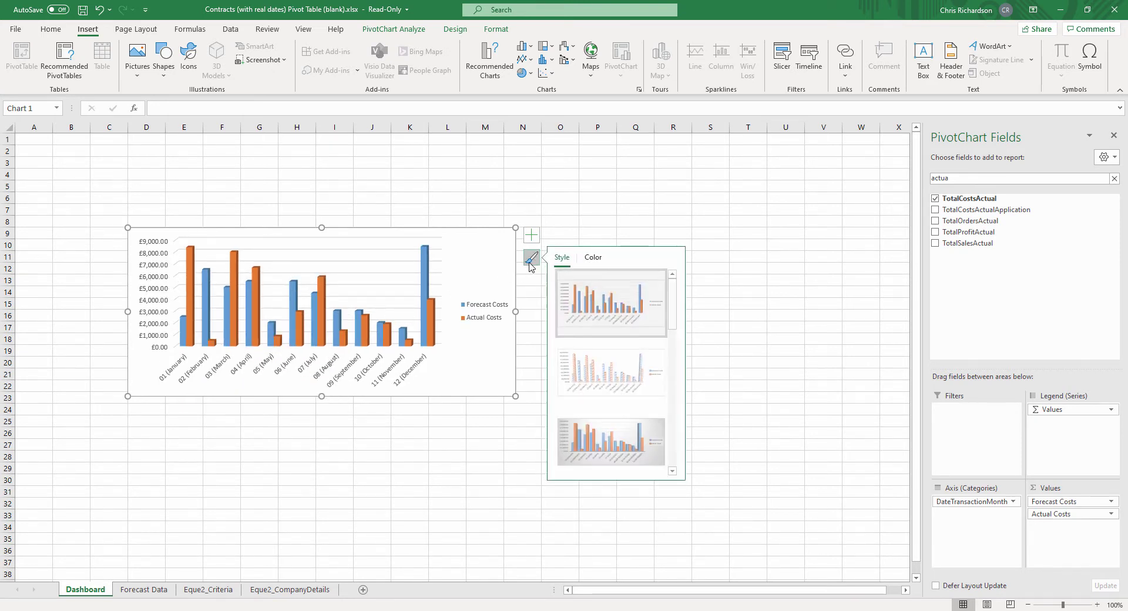
pyautogui.click(594, 257)
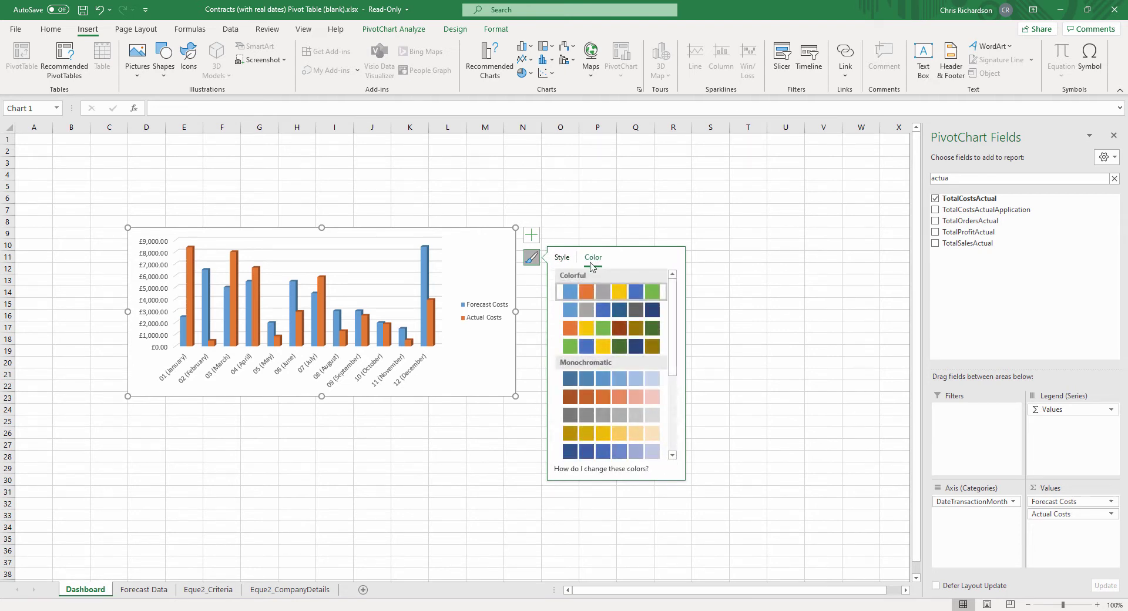
pyautogui.click(601, 348)
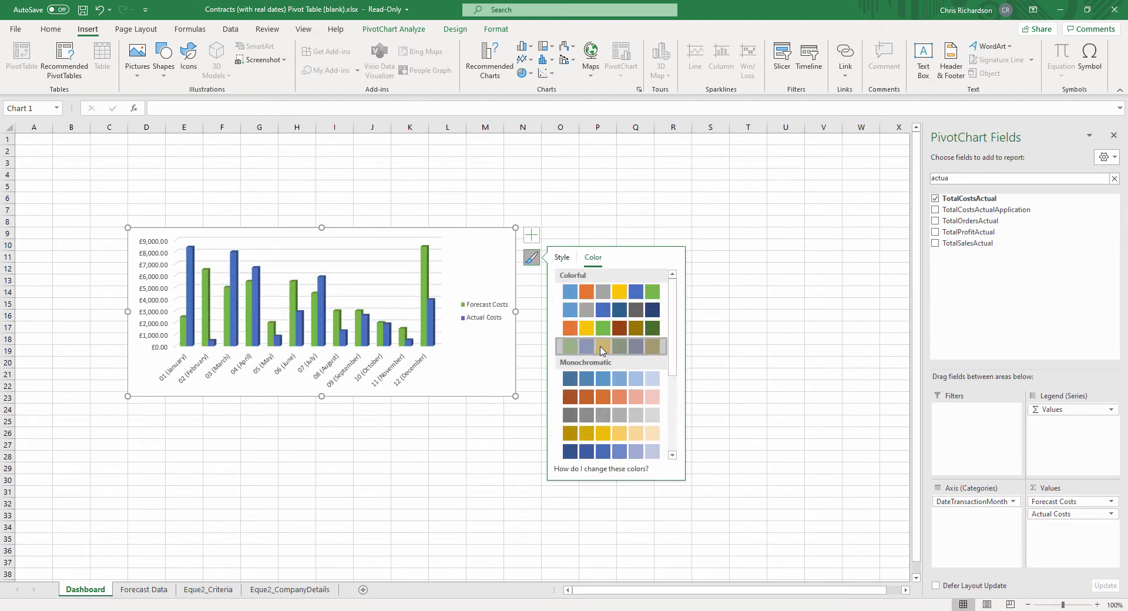
# - Add a chart title reading "Forecast Vs Actual Costs"
pyautogui.click(532, 238)
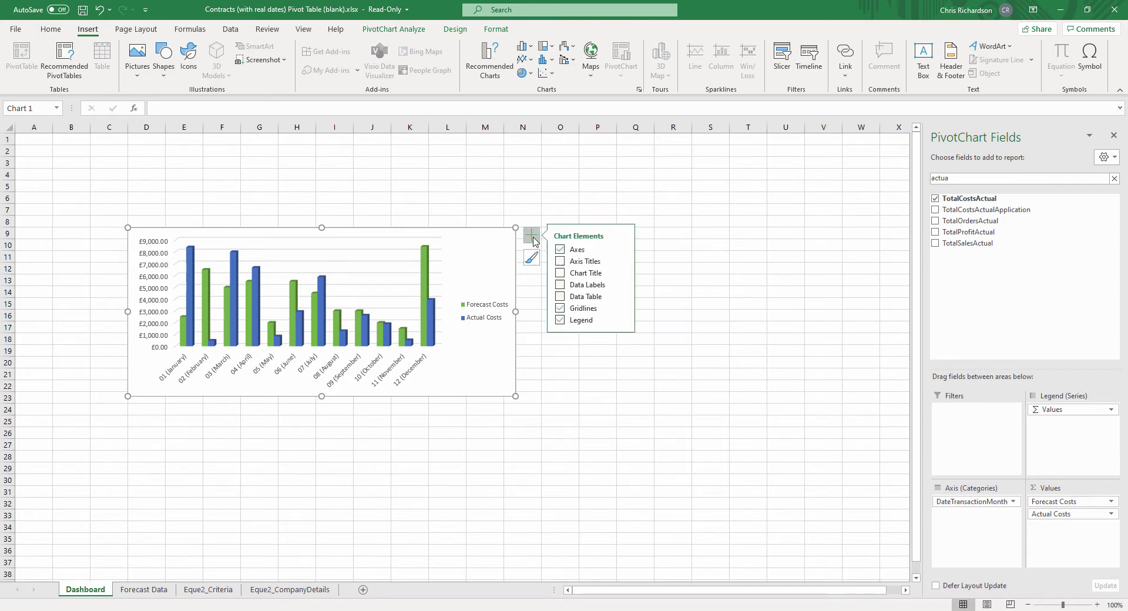
pyautogui.click(560, 274)
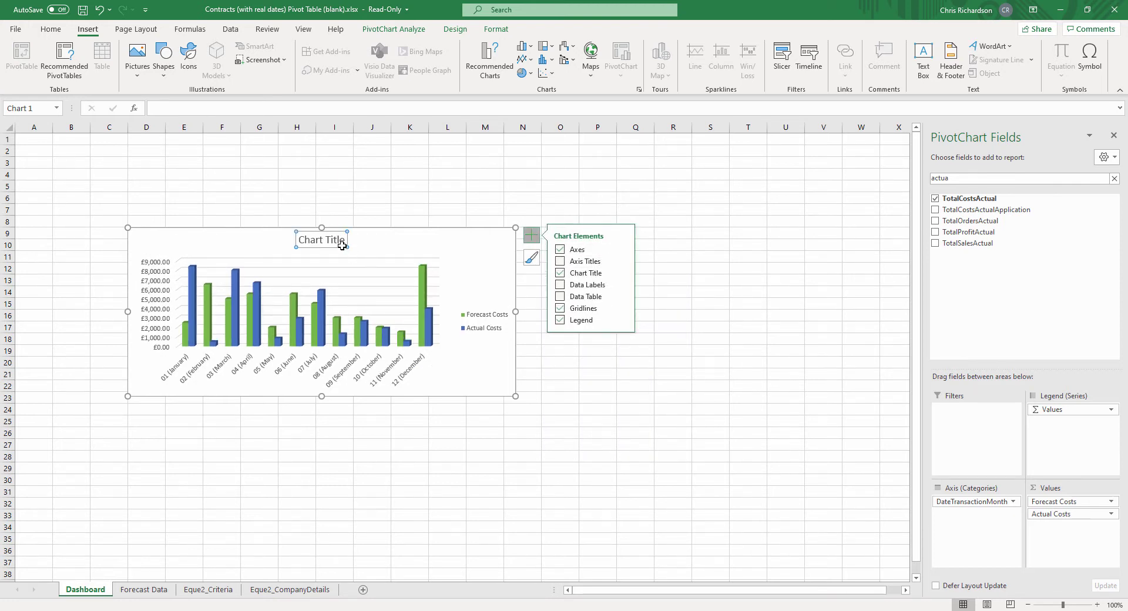
pyautogui.moveTo(345, 241); pyautogui.dragTo(301, 240)
pyautogui.write('F')
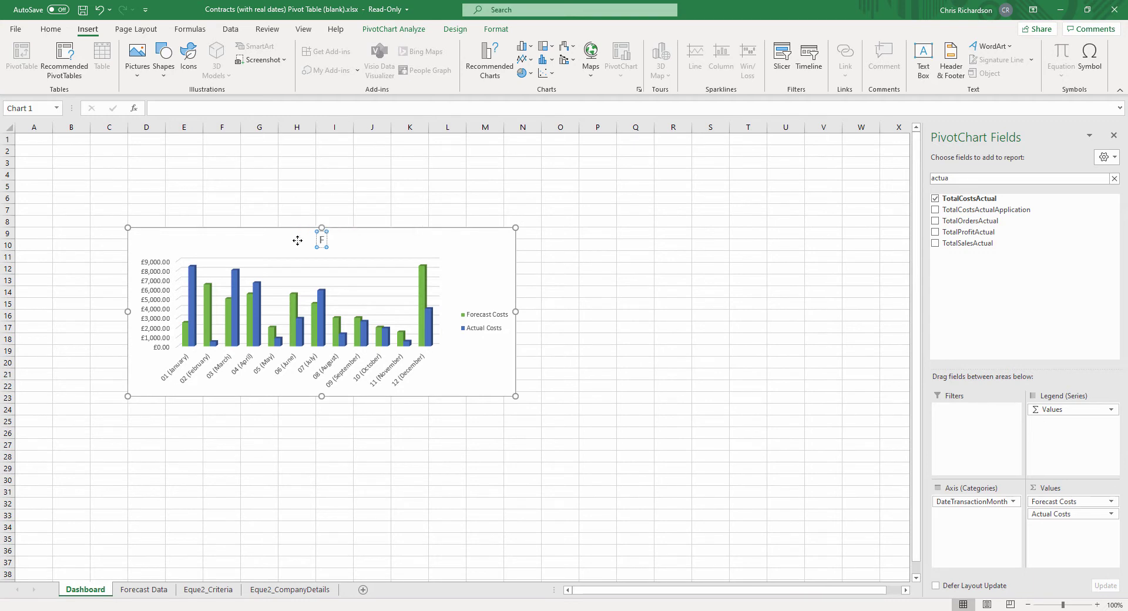
pyautogui.write('orecas')
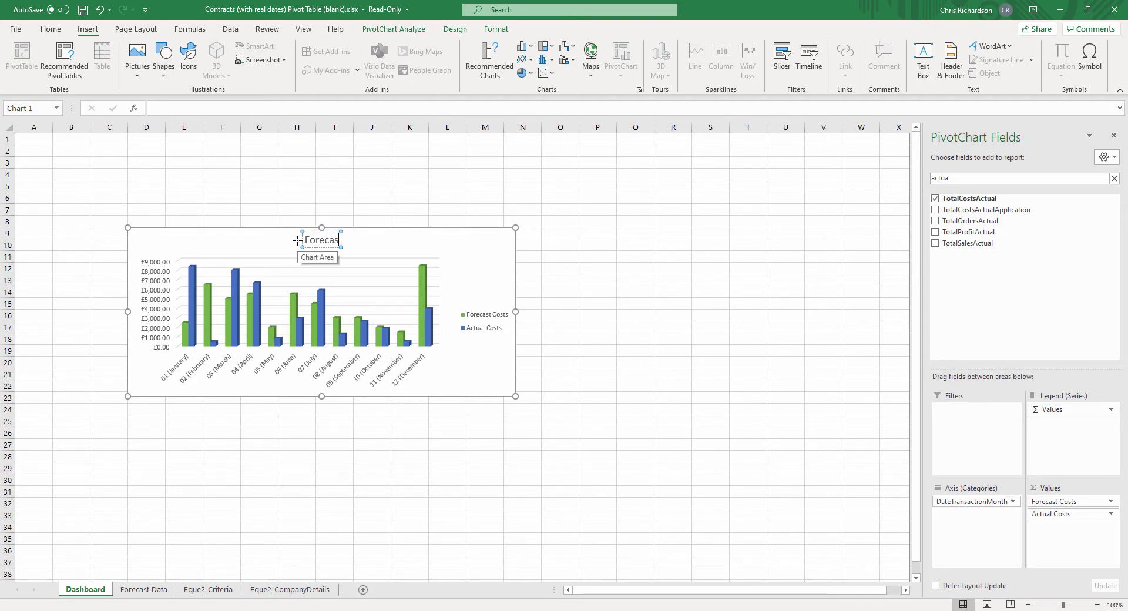
pyautogui.write('t Vs')
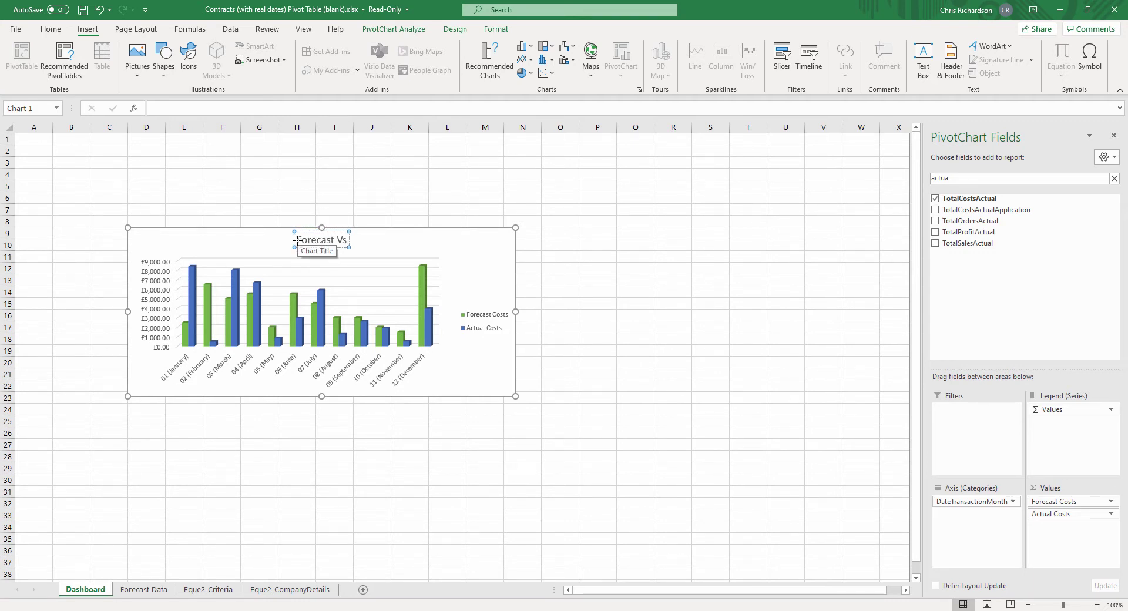
pyautogui.write(' Actua')
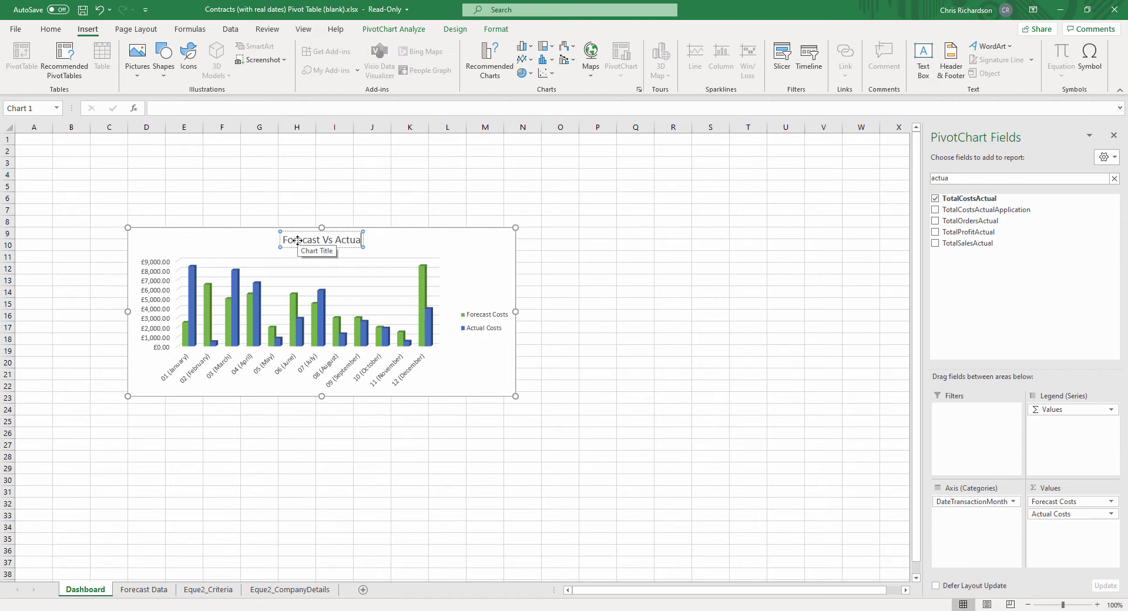
pyautogui.write('l Cost')
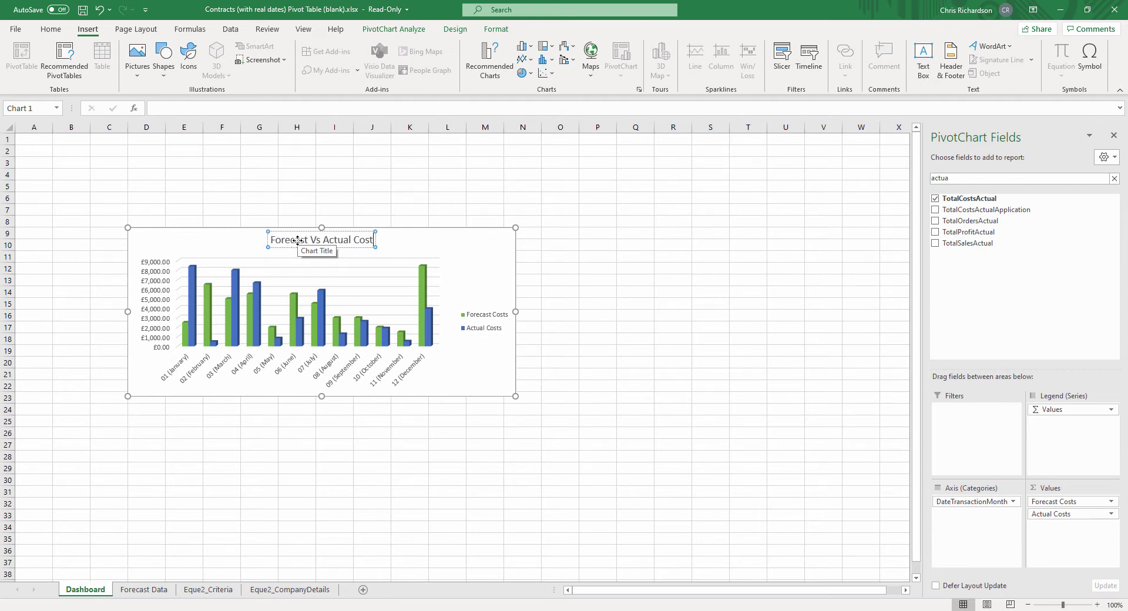
pyautogui.write('s')
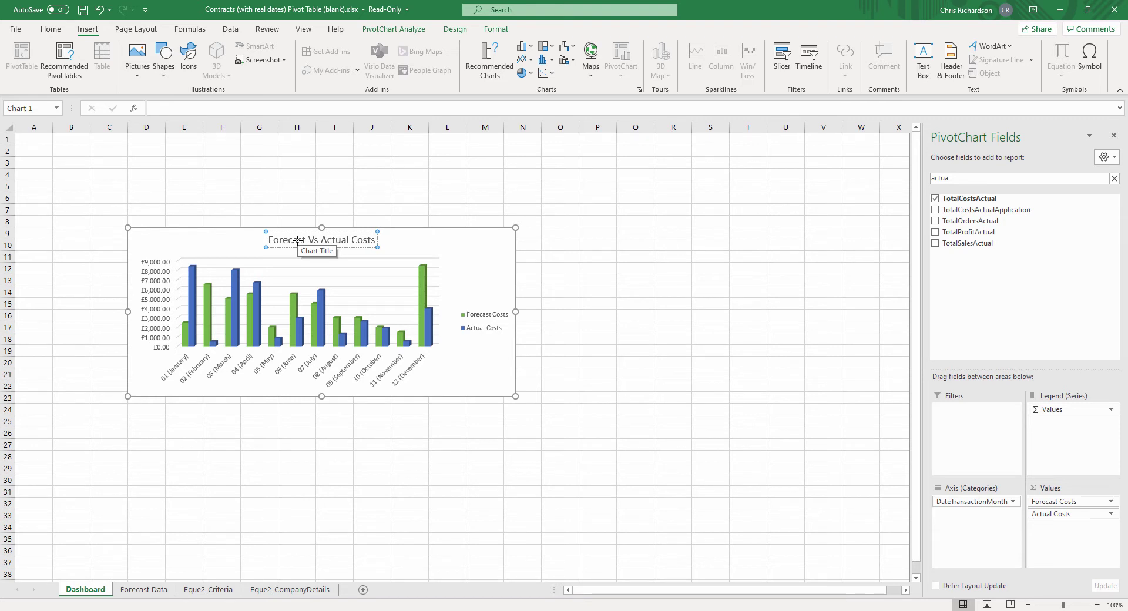
pyautogui.click(479, 256)
# - Set the chart's properties to "Don't move or size with cells" and test this by temporarily widening column D
pyautogui.rightClick(428, 247)
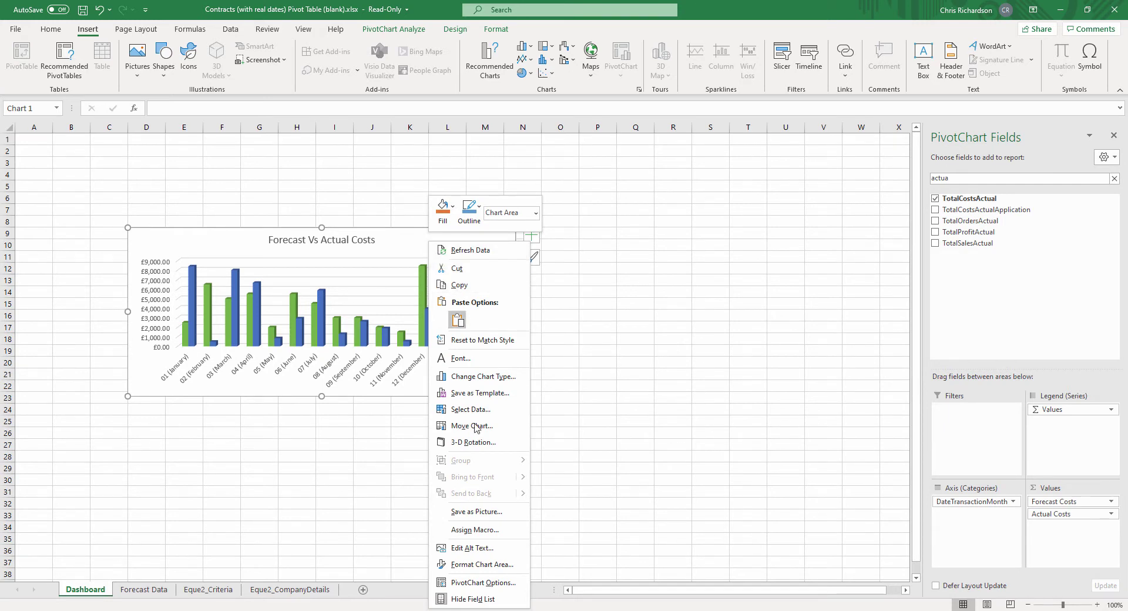
pyautogui.click(501, 564)
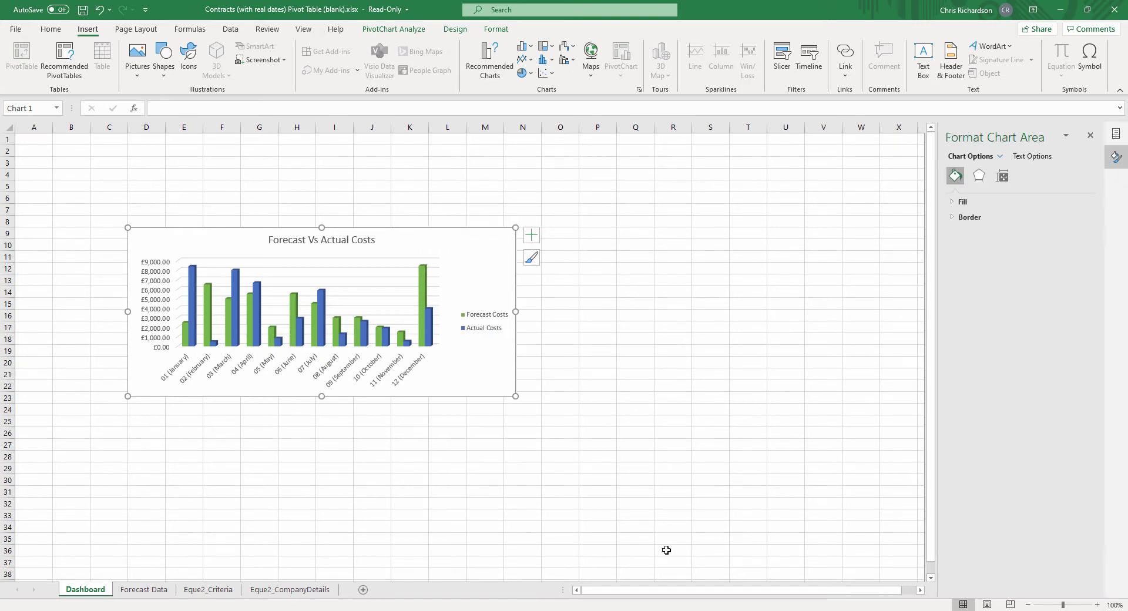
pyautogui.click(1003, 178)
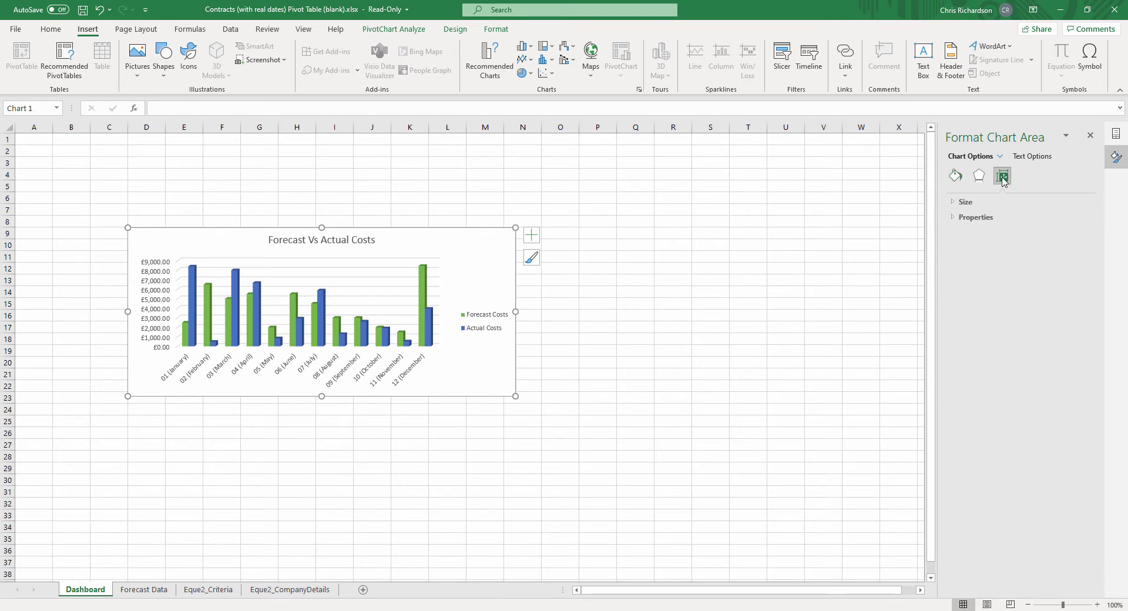
pyautogui.click(953, 202)
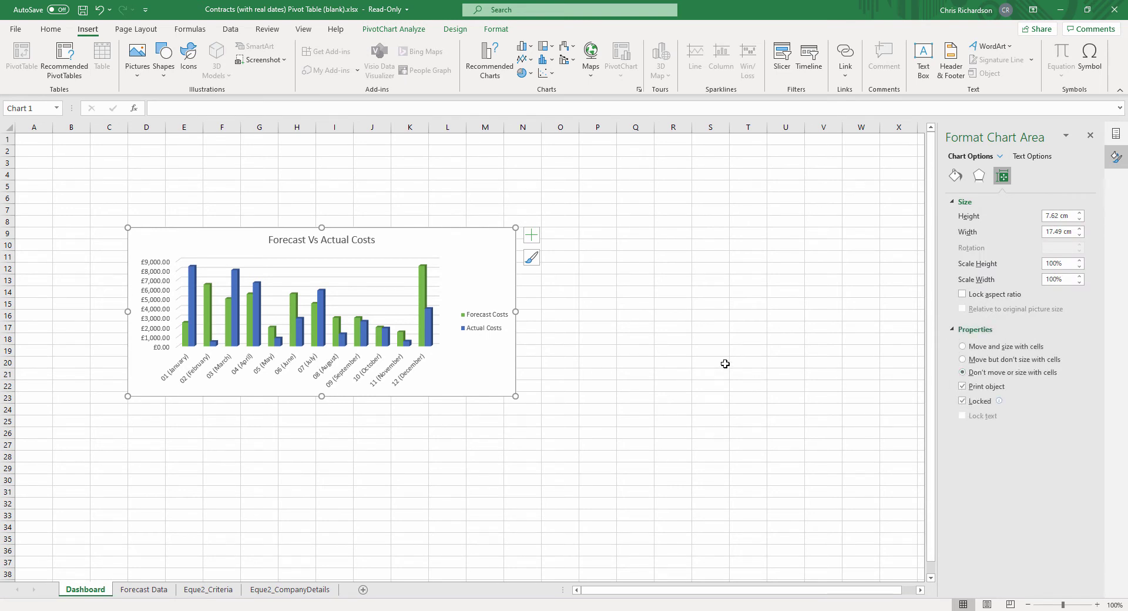
pyautogui.click(582, 325)
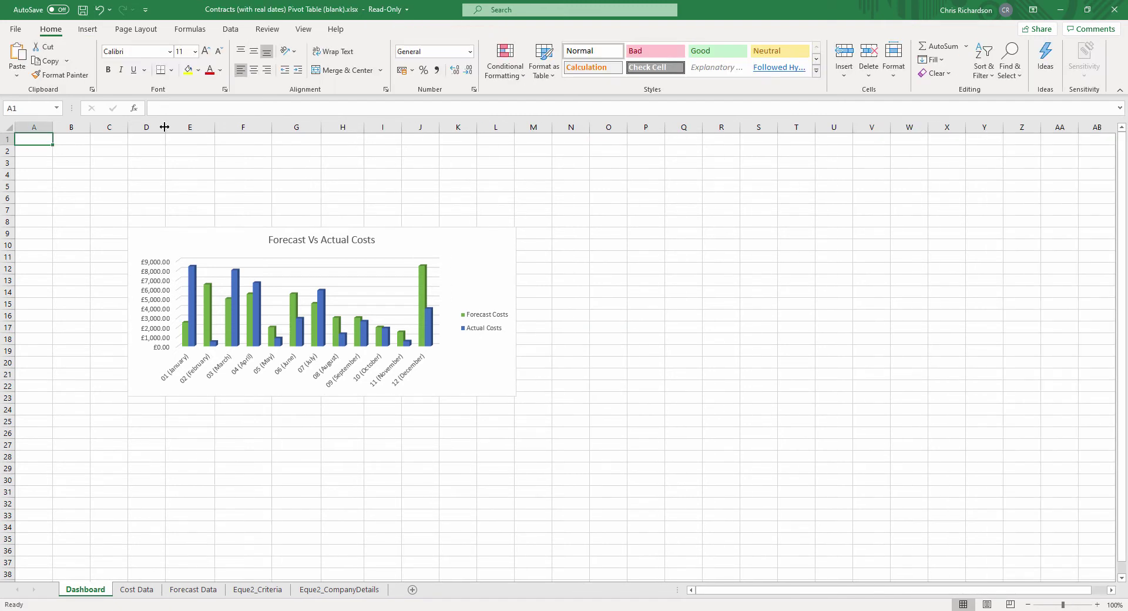
pyautogui.moveTo(165, 127); pyautogui.dragTo(224, 130)
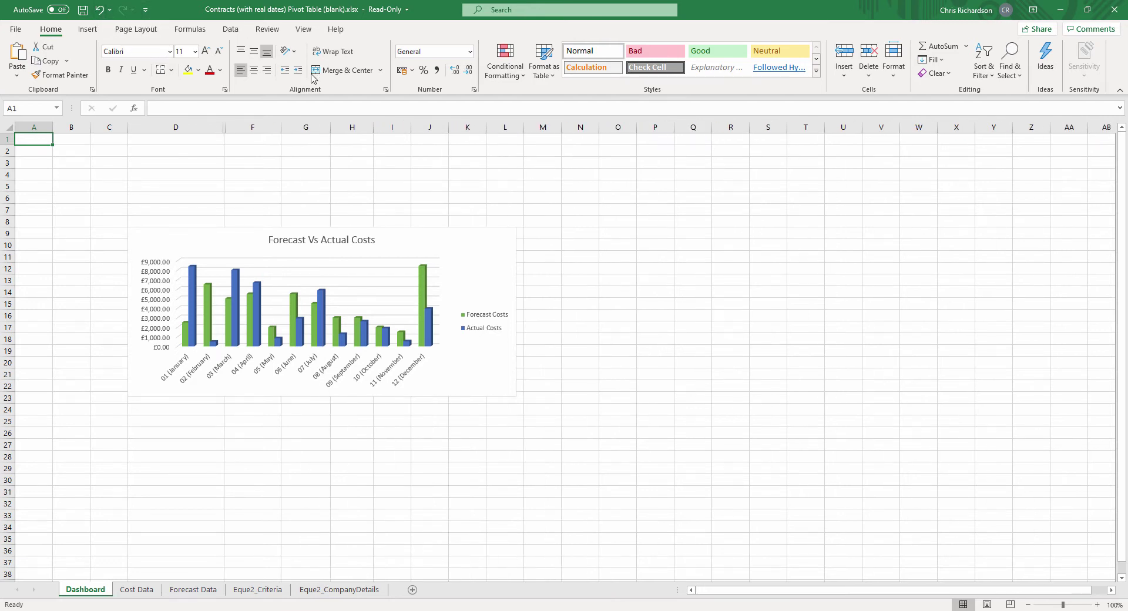
pyautogui.click(99, 13)
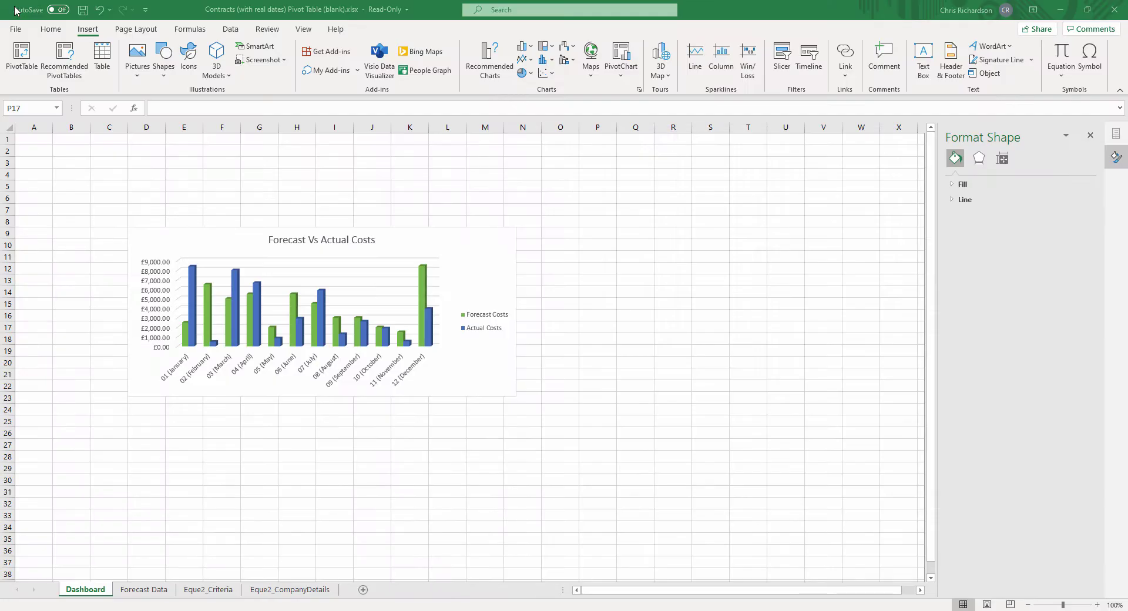
# - Add a new worksheet after the Dashboard and name it "Cost Data"
pyautogui.click(363, 589)
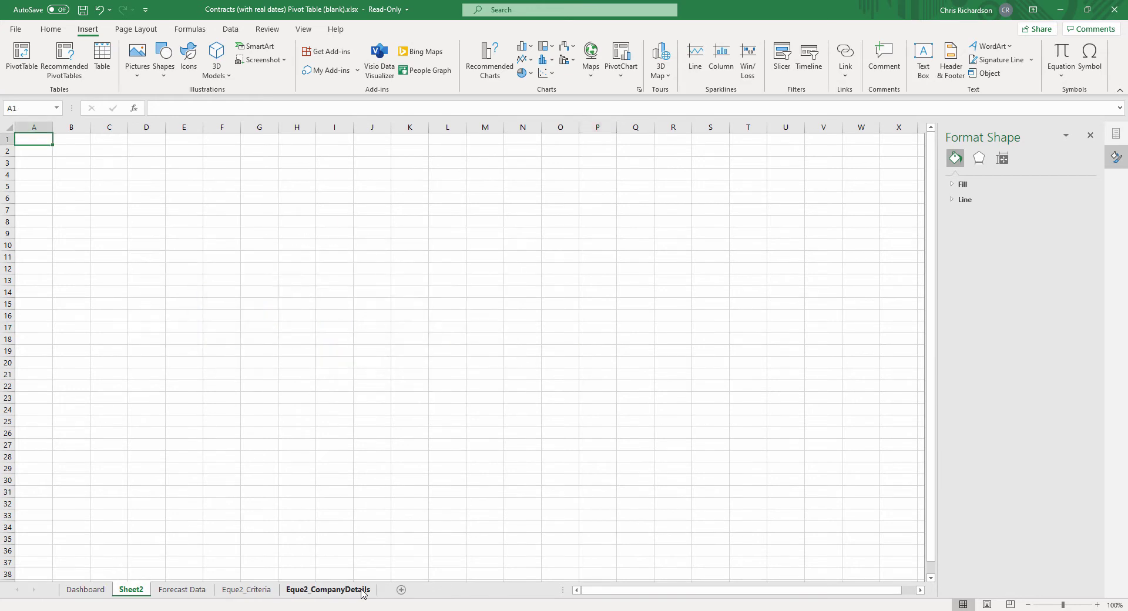
pyautogui.doubleClick(144, 590)
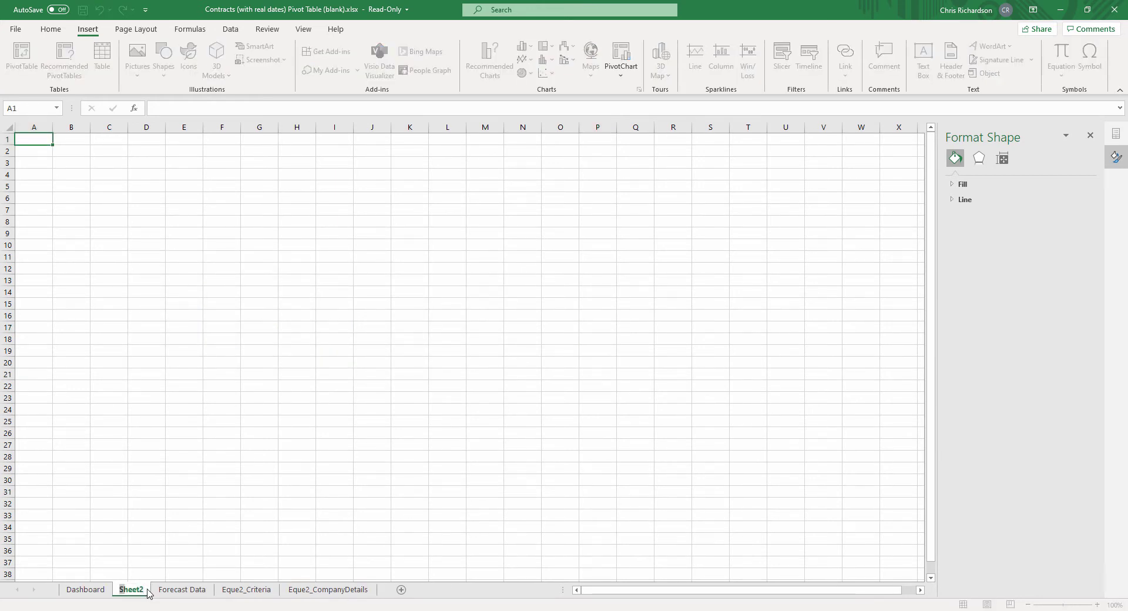
pyautogui.write('Cost Data')
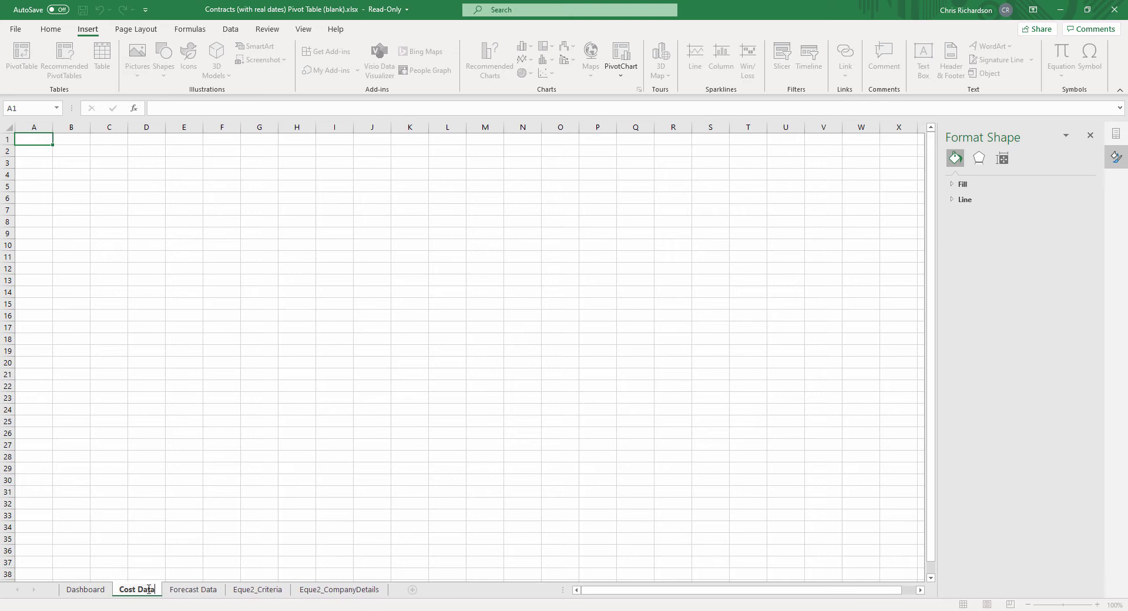
# - Copy the whole pivot table from Forecast Data to cell A1 of Cost Data and widen columns A to C to fit
pyautogui.click(197, 590)
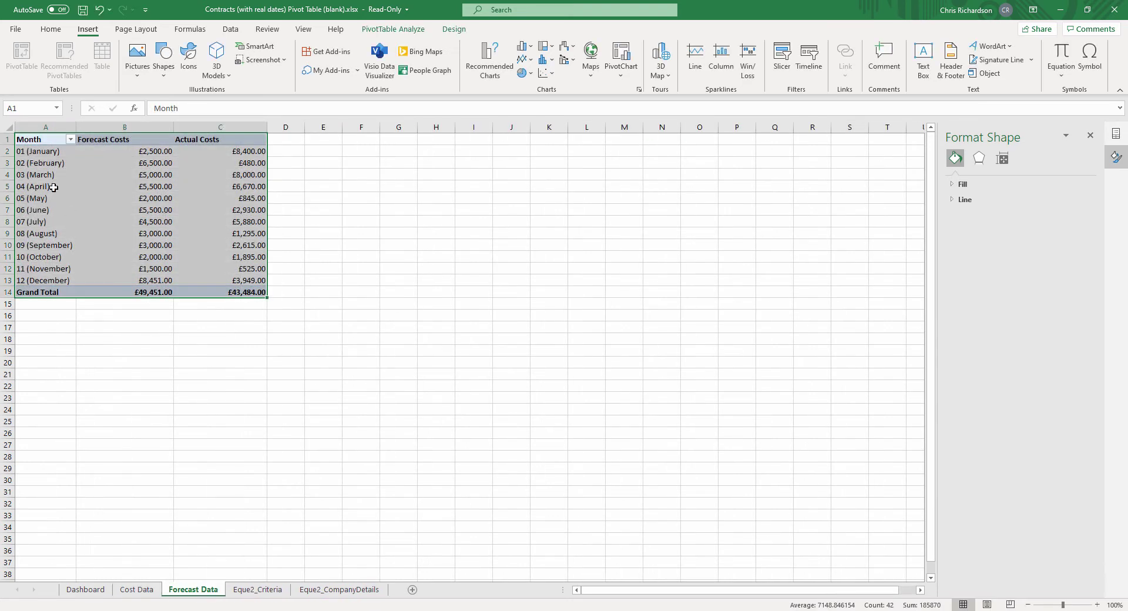
pyautogui.moveTo(31, 138); pyautogui.dragTo(234, 290)
pyautogui.hotkey('ctrl', 'c')
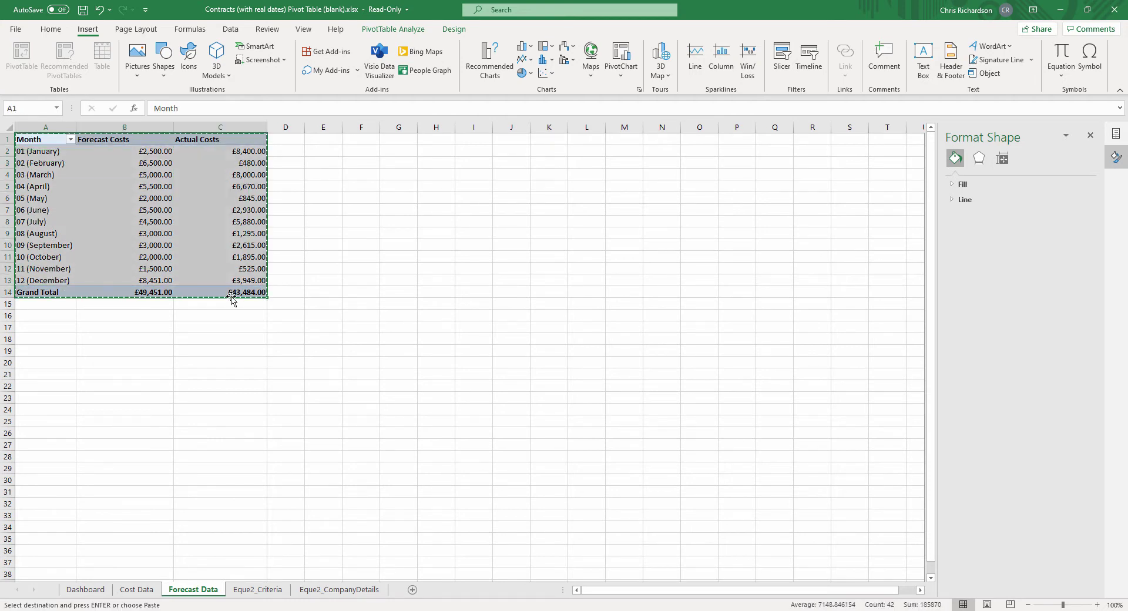
pyautogui.click(139, 591)
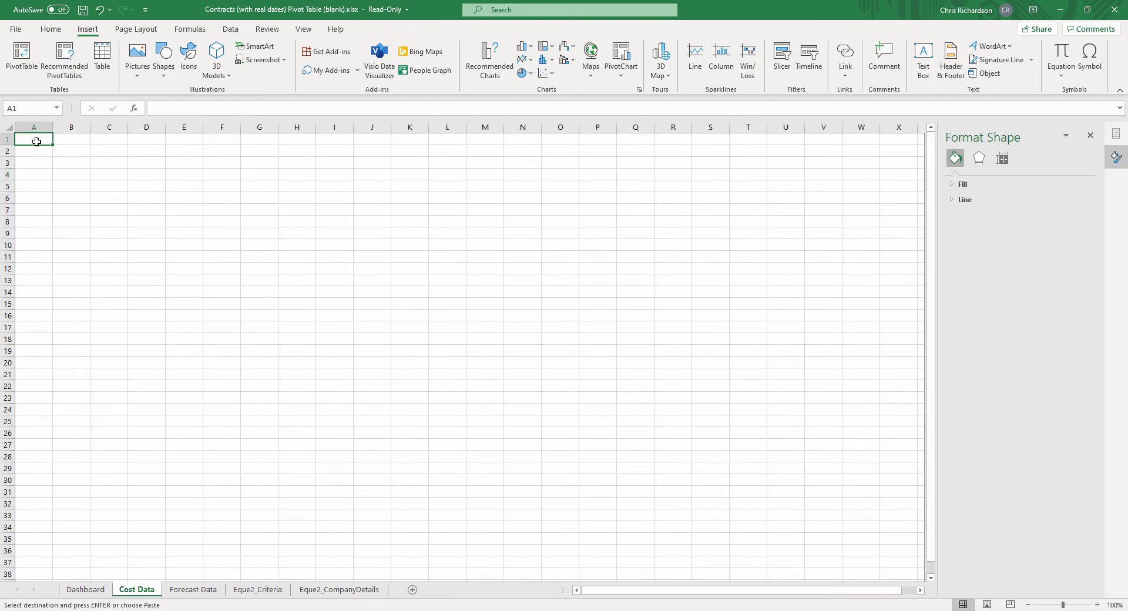
pyautogui.hotkey('ctrl', 'v')
pyautogui.press('ctrl')
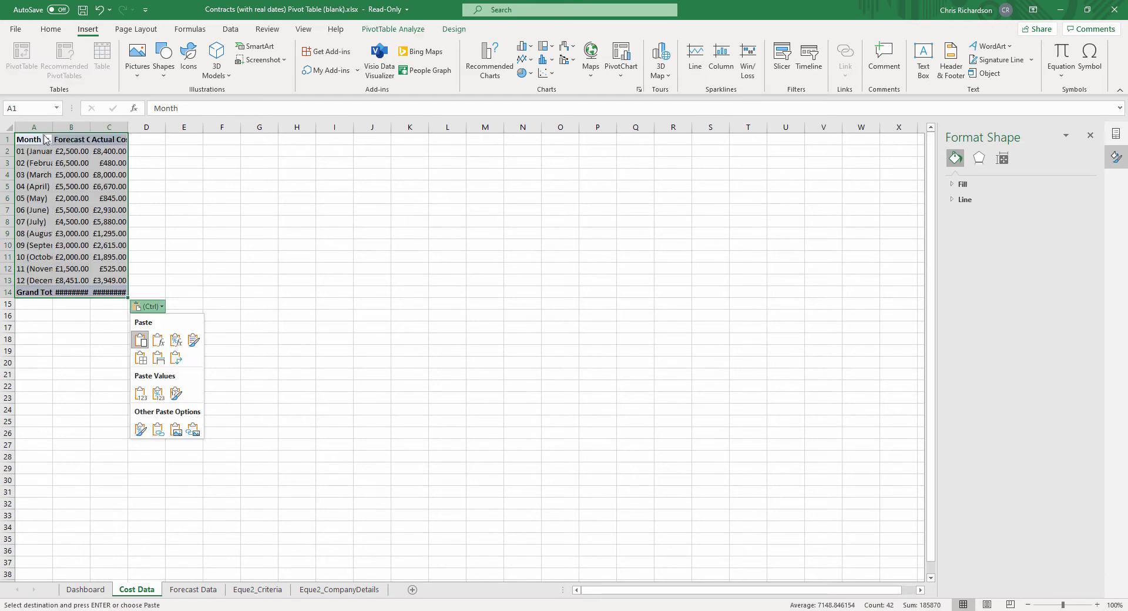
pyautogui.press('Escape')
pyautogui.moveTo(54, 129); pyautogui.dragTo(253, 130)
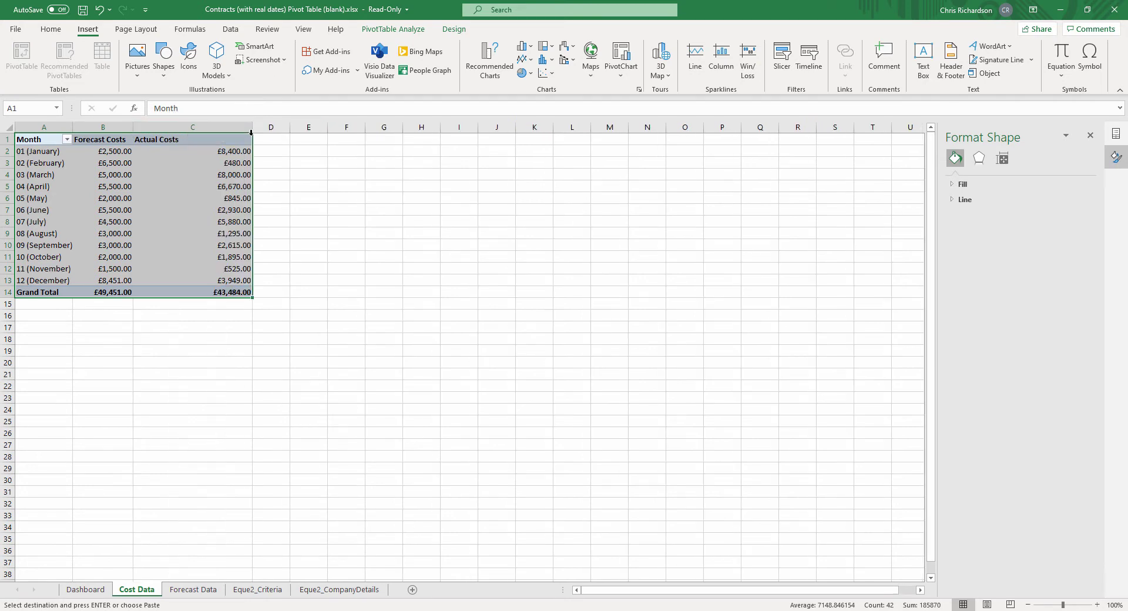
pyautogui.click(162, 168)
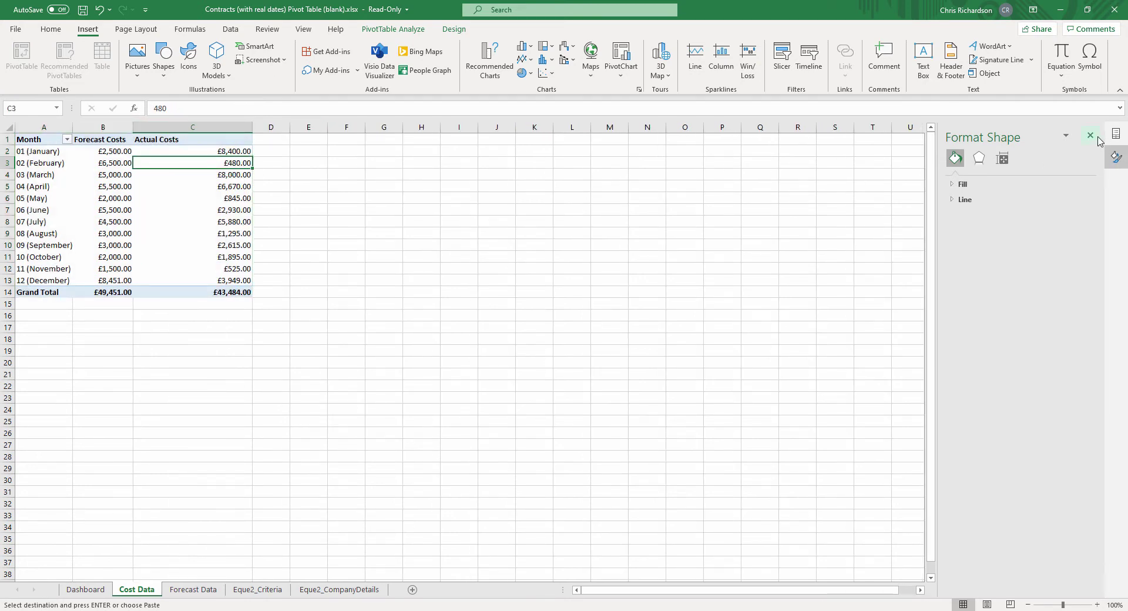
# - Clear the Cost Data pivot table by removing Forecast Costs, Actual Costs and DateTransactionMonth from its areas
pyautogui.click(1115, 134)
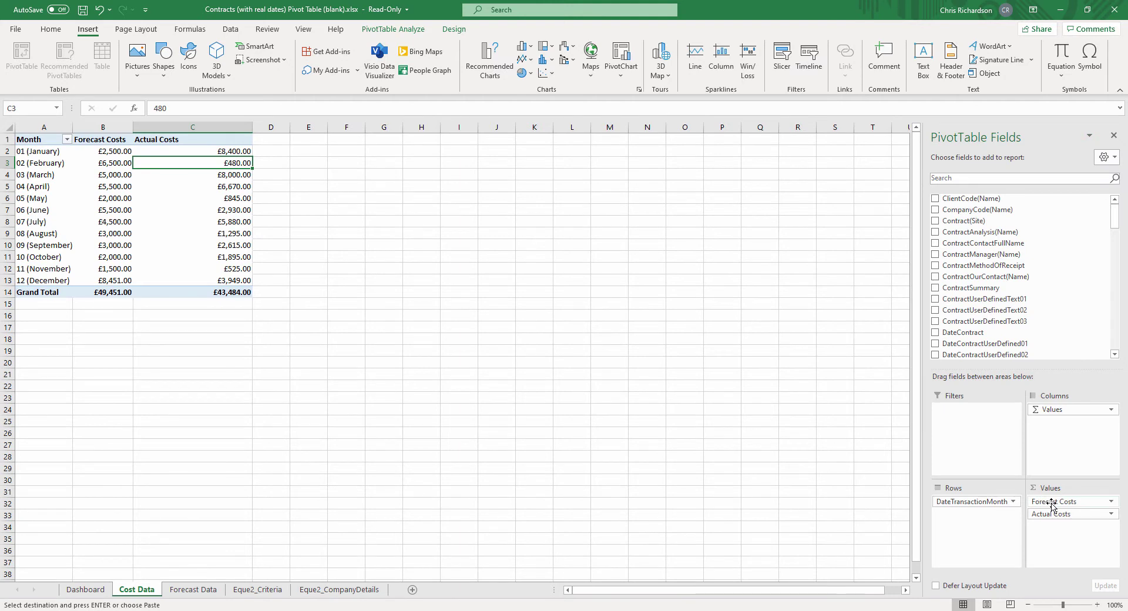
pyautogui.moveTo(1049, 502); pyautogui.dragTo(1066, 347)
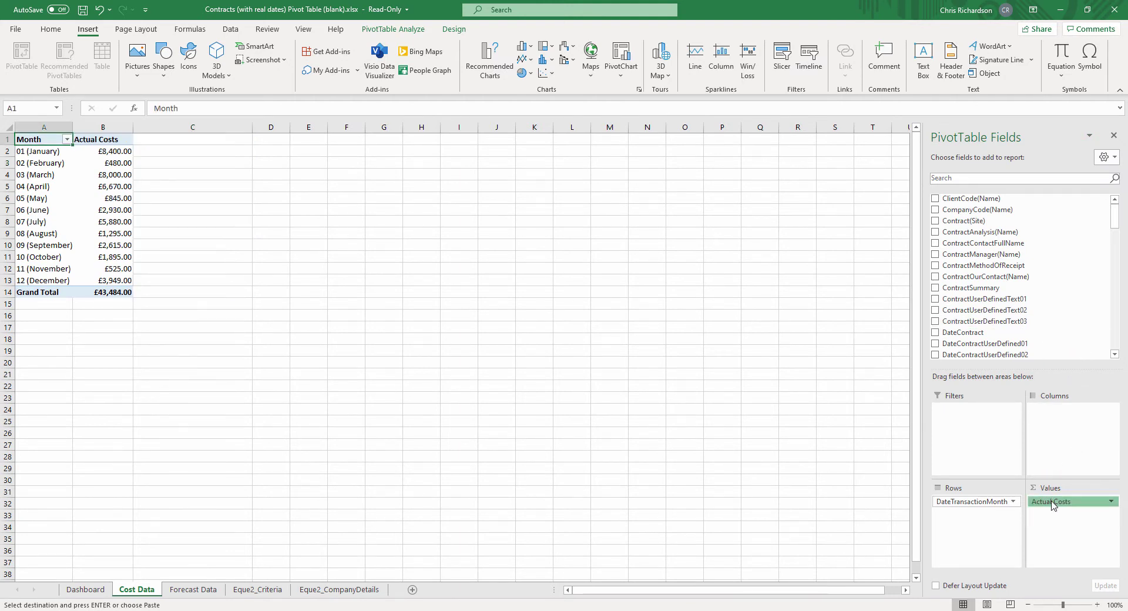
pyautogui.moveTo(1051, 501); pyautogui.dragTo(998, 329)
pyautogui.moveTo(971, 501); pyautogui.dragTo(997, 232)
pyautogui.scroll(1, 997, 230)
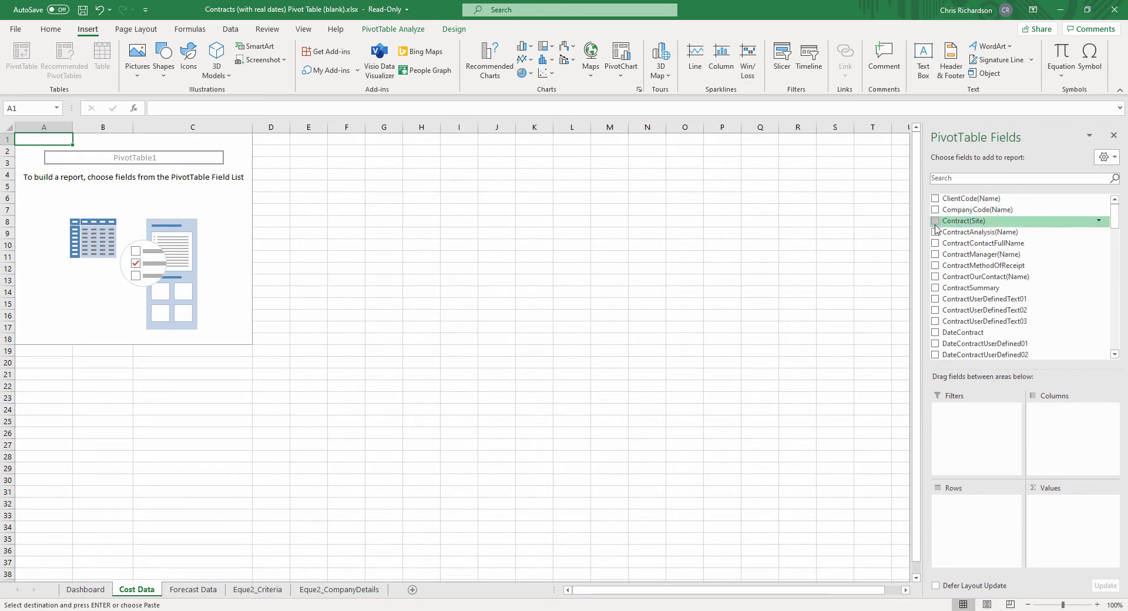
# - Add Contract(Site) as the pivot table's row field and TotalCostEstimated and TotalCostsActual as its values
pyautogui.click(935, 221)
pyautogui.click(968, 179)
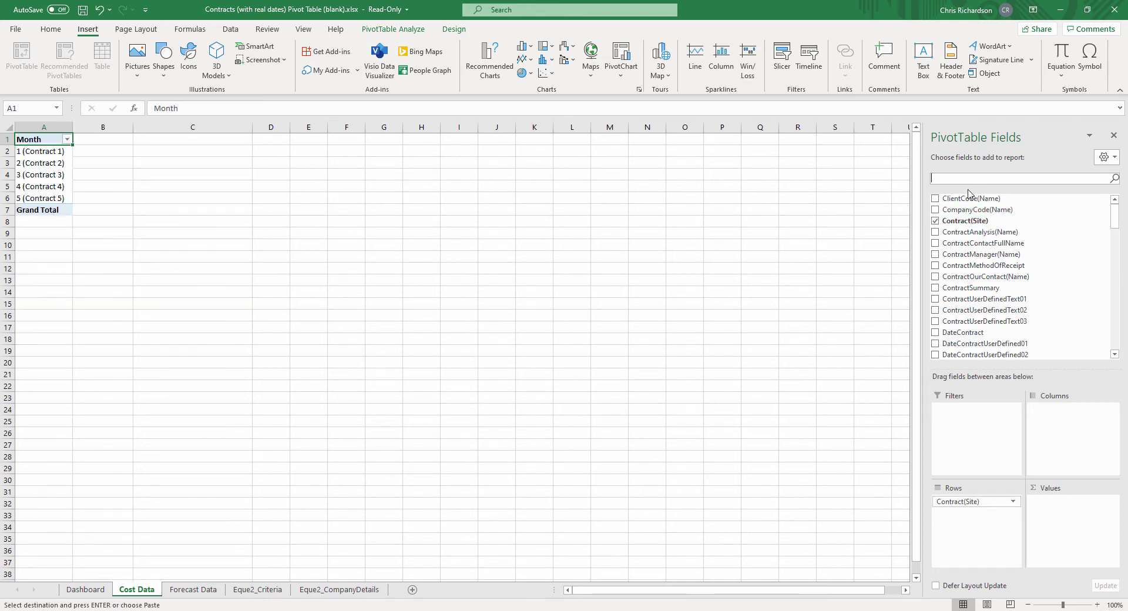
pyautogui.write('estim')
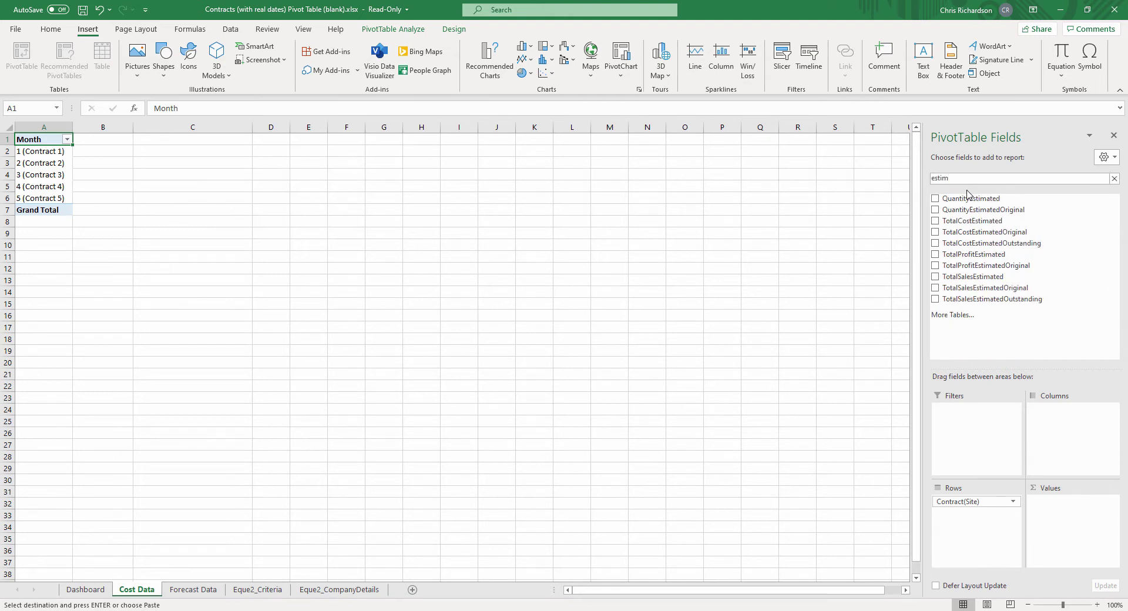
pyautogui.click(935, 222)
pyautogui.doubleClick(940, 178)
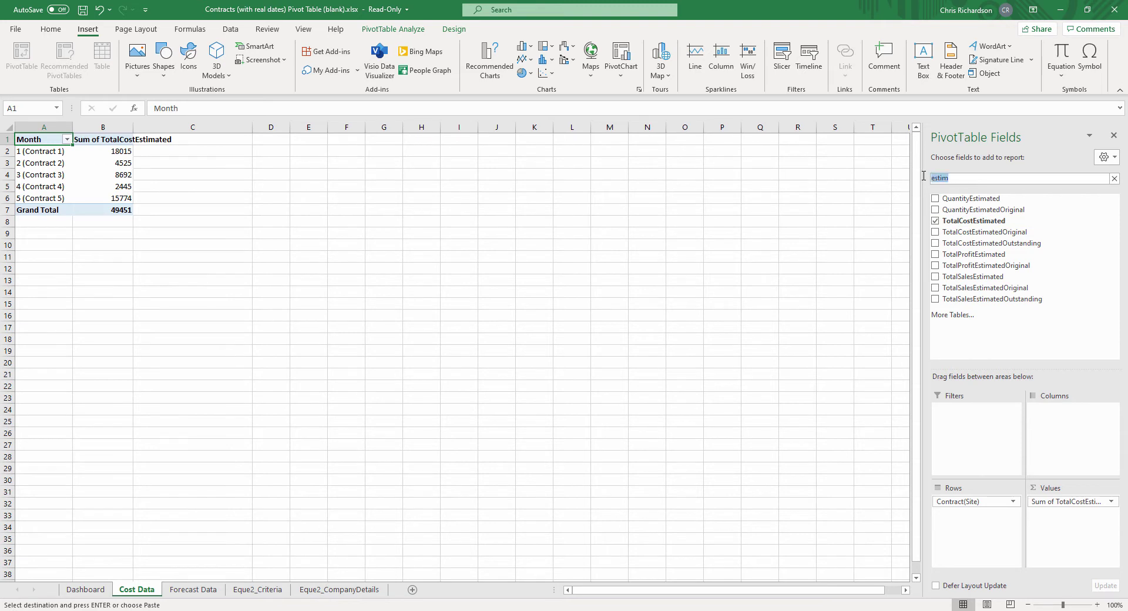
pyautogui.write('actua')
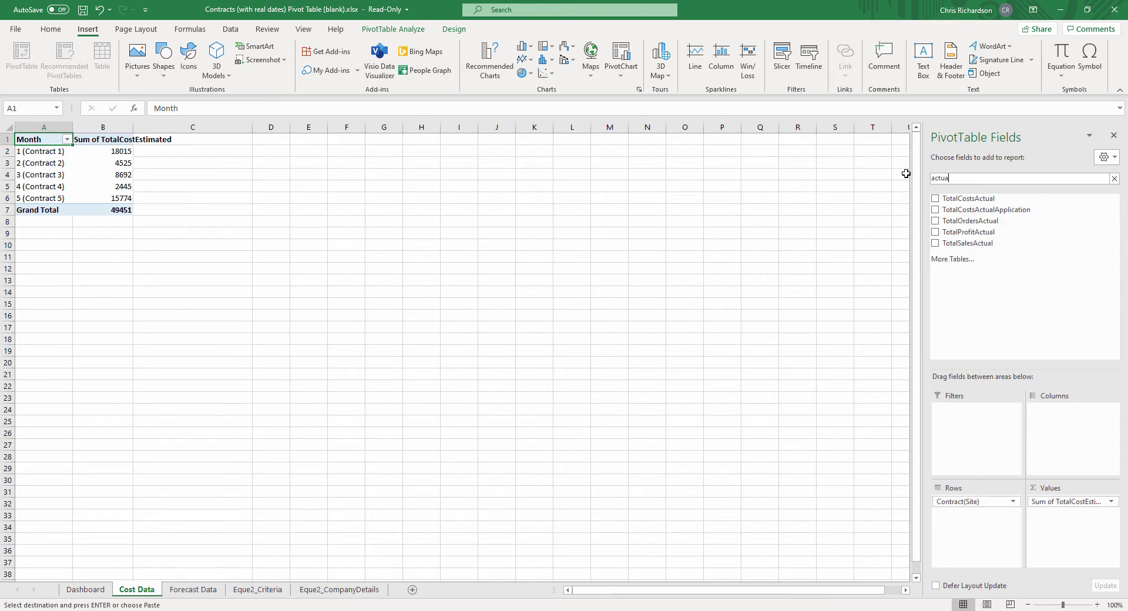
pyautogui.click(935, 198)
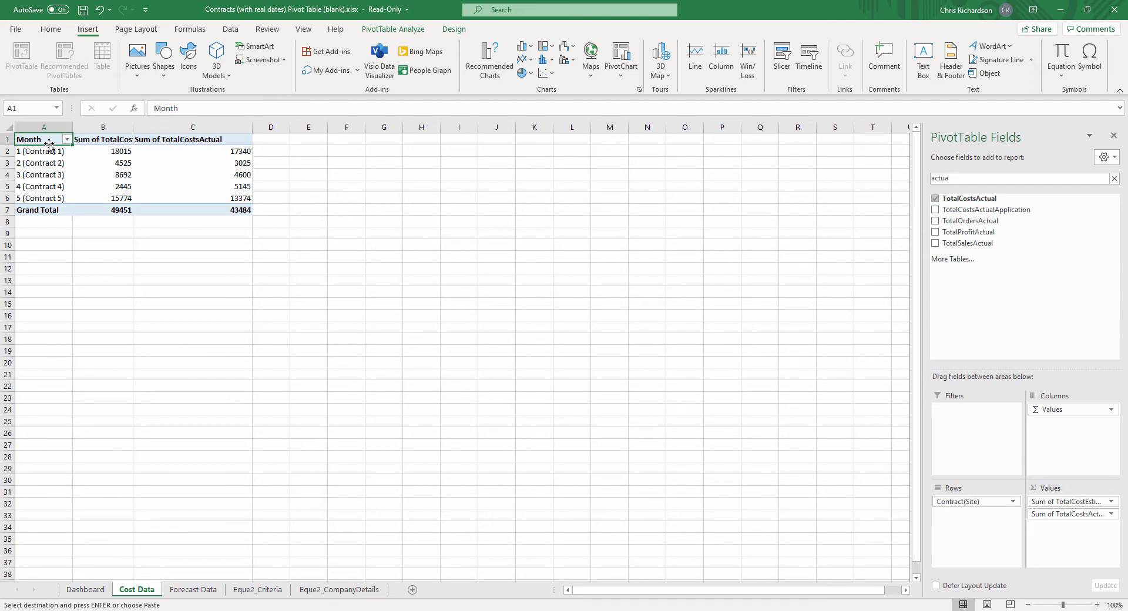
# - Rename the pivot table headers to "Contract", "Estimated Costs" and "Actual Costs", and narrow column C
pyautogui.write('C')
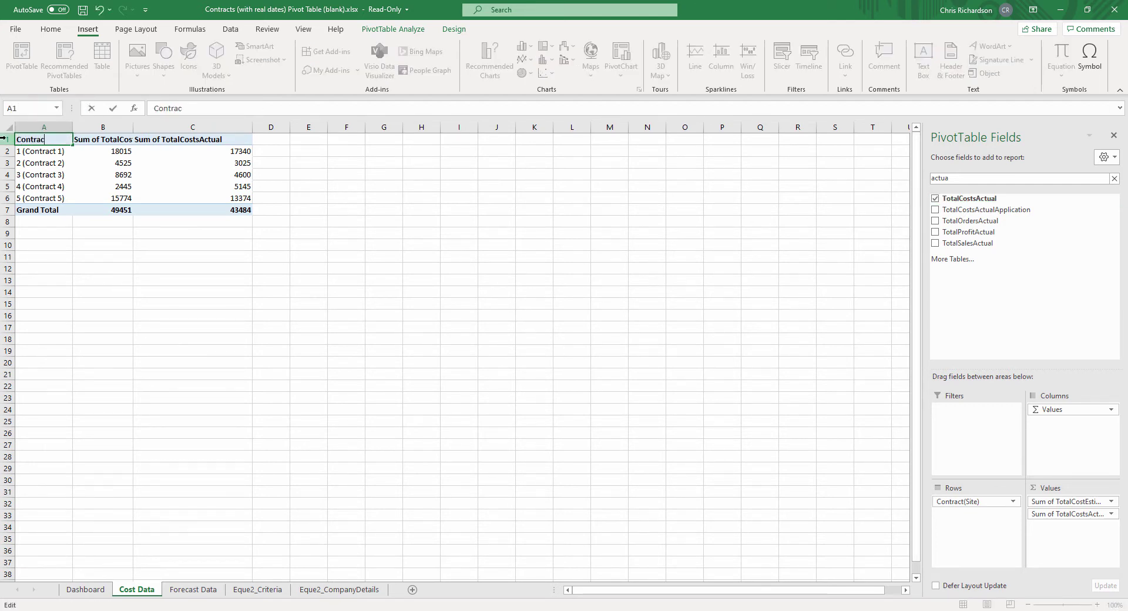
pyautogui.click(102, 142)
pyautogui.write('Estimated Costs')
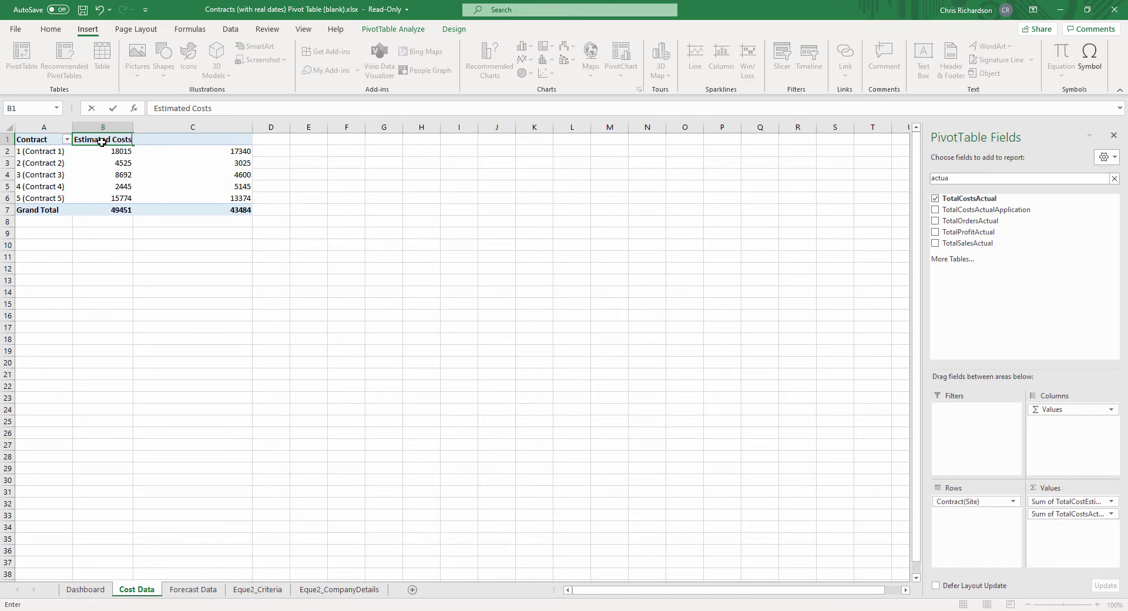
pyautogui.press('Tab')
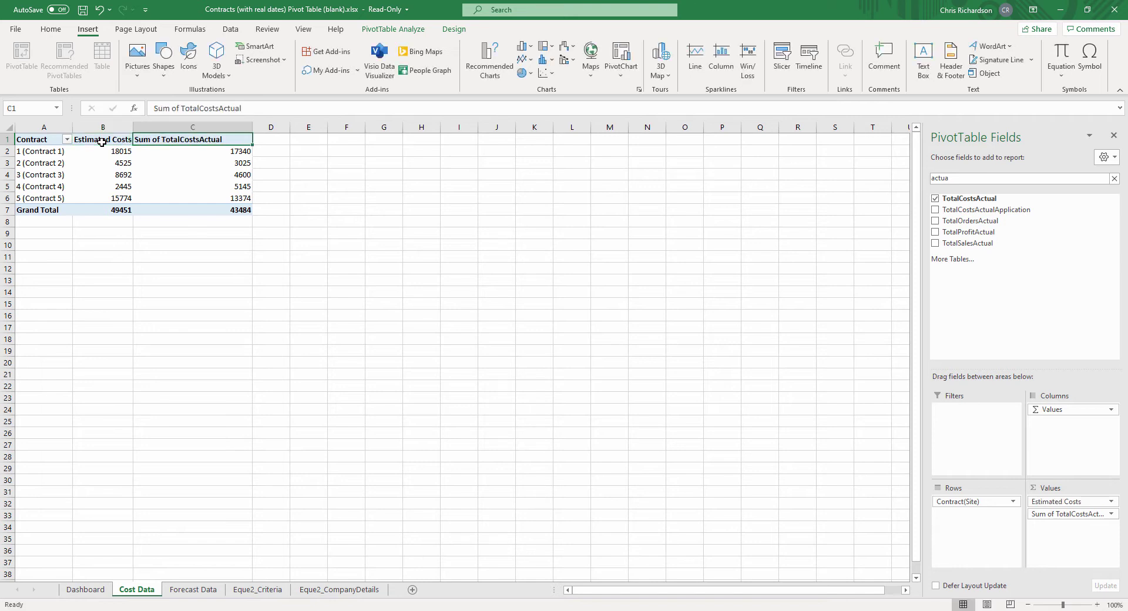
pyautogui.write('Actual Costs')
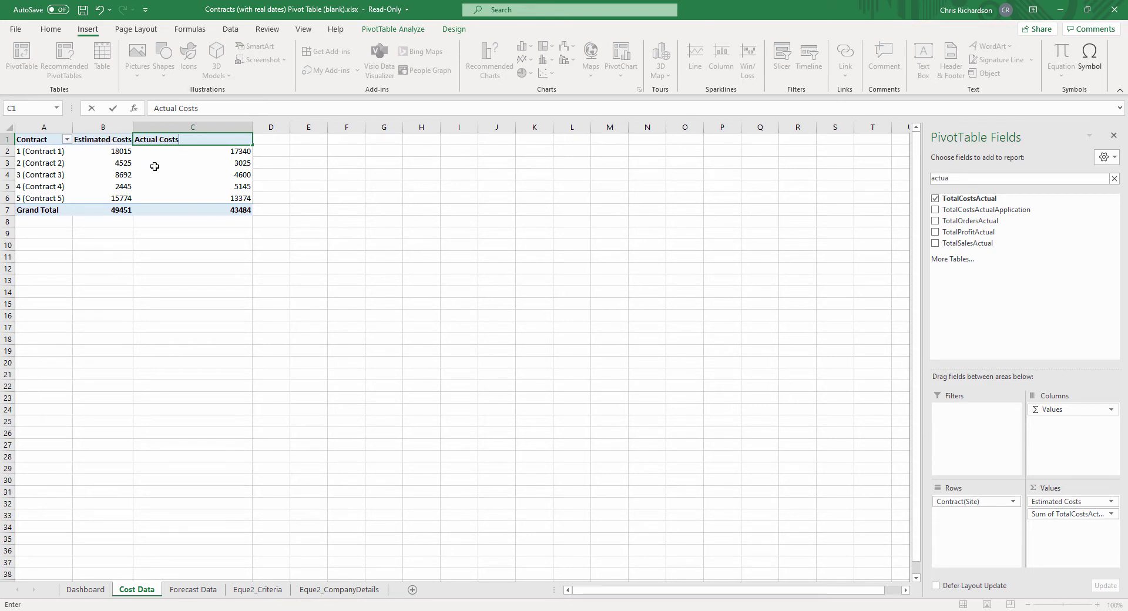
pyautogui.click(154, 165)
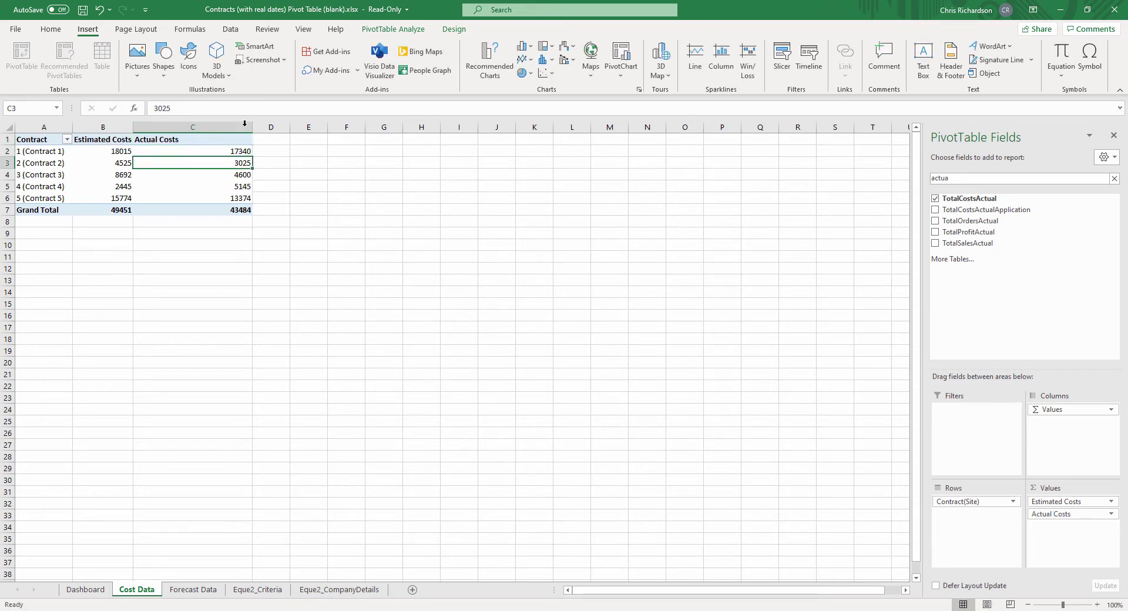
pyautogui.moveTo(252, 122); pyautogui.dragTo(205, 121)
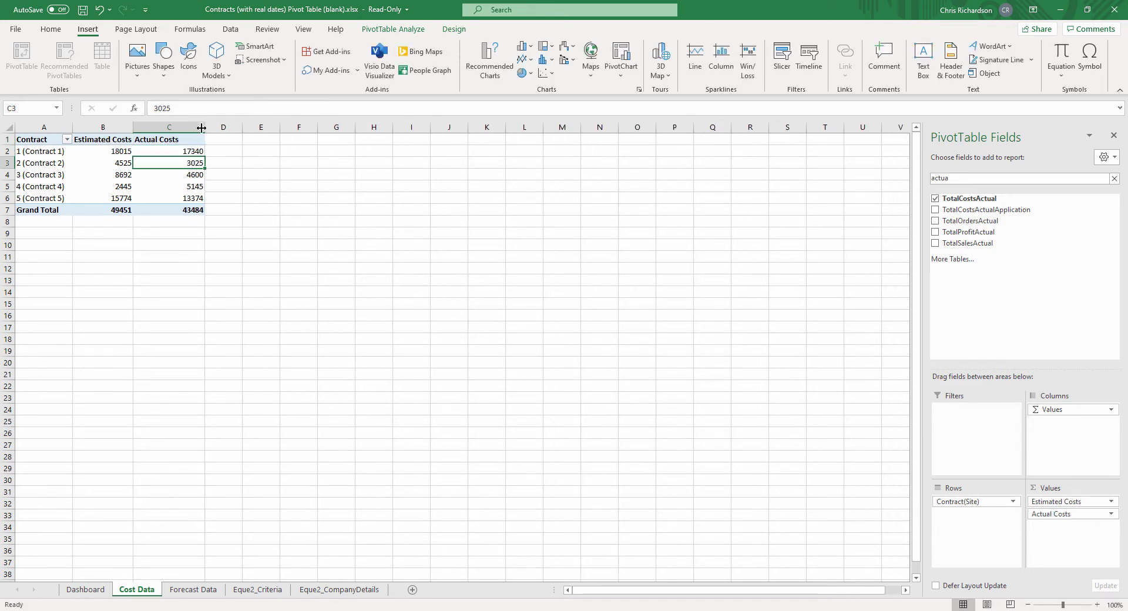
# - Format columns B and C as Currency with the £ symbol and two decimal places
pyautogui.click(116, 123)
pyautogui.keyDown('ctrl'); pyautogui.click(159, 128); pyautogui.keyUp('ctrl')
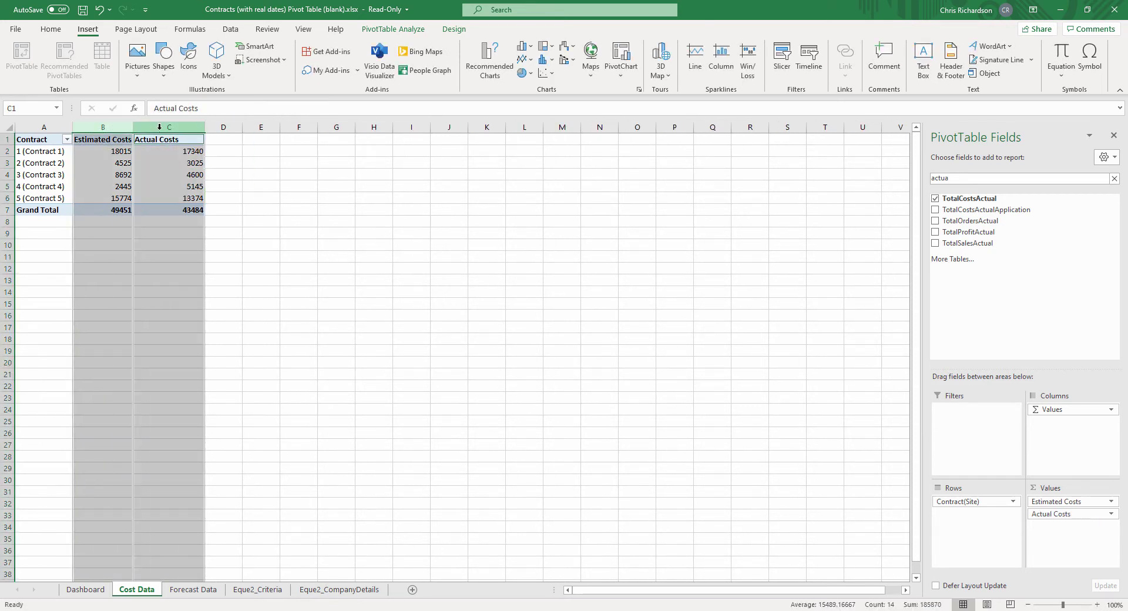
pyautogui.rightClick(159, 127)
pyautogui.click(216, 277)
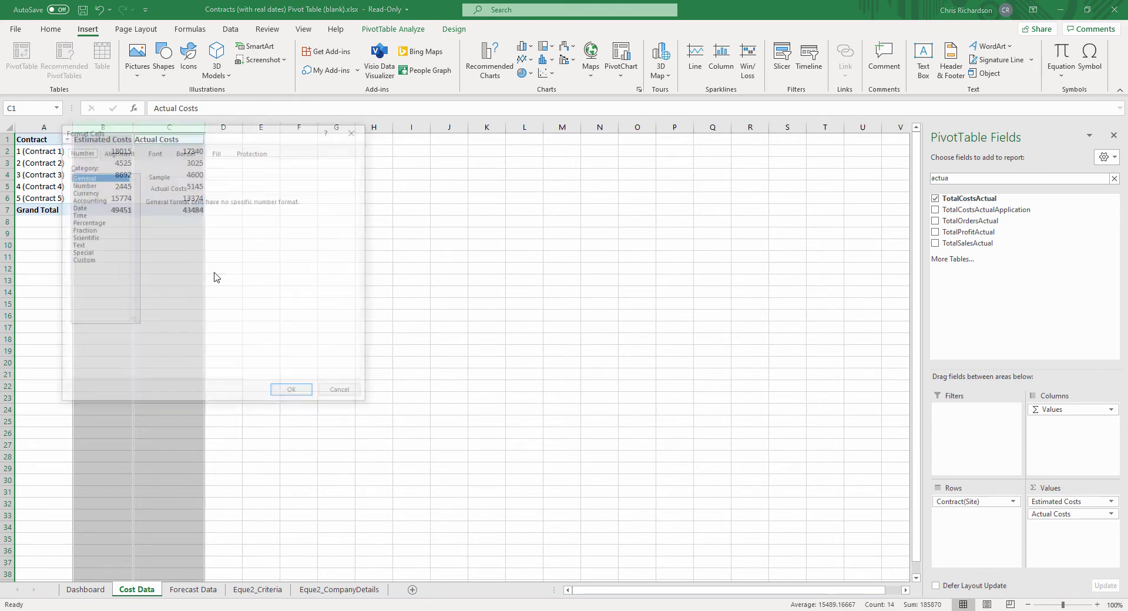
pyautogui.click(95, 192)
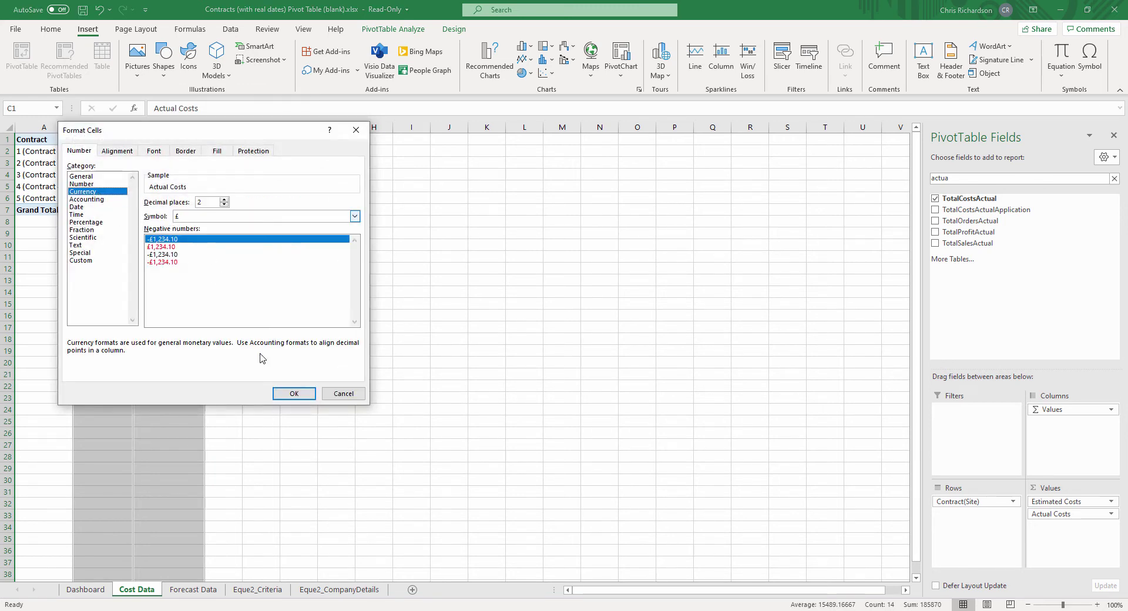
pyautogui.click(294, 394)
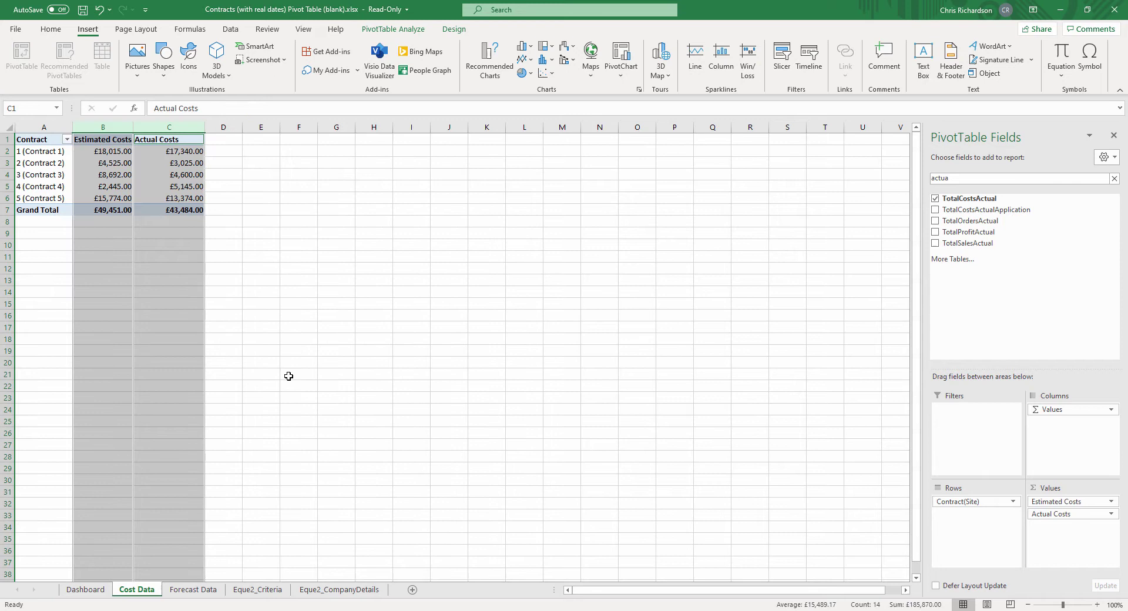
# - Rename the pivot table to "Actual Cost" in its PivotTable options
pyautogui.rightClick(147, 171)
pyautogui.click(133, 172)
pyautogui.click(147, 167)
pyautogui.rightClick(151, 166)
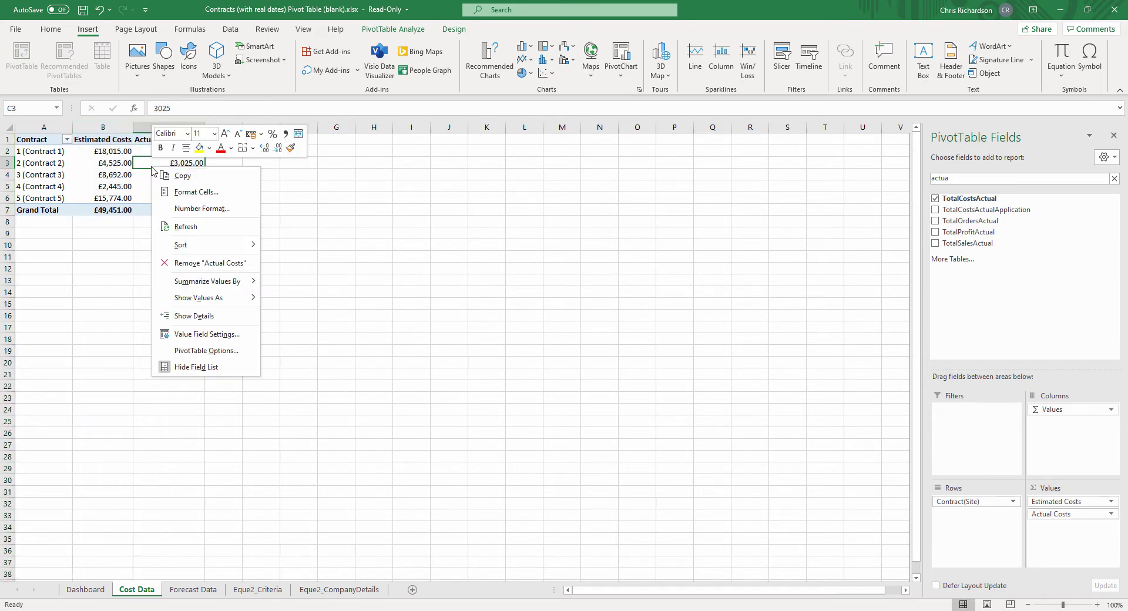
pyautogui.click(232, 350)
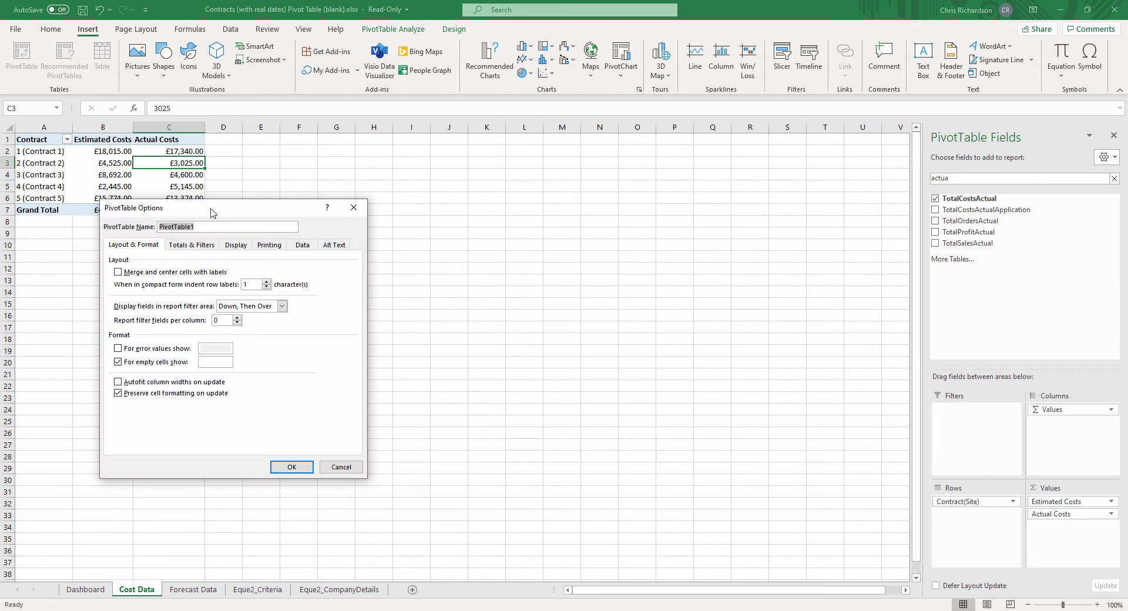
pyautogui.write('Actual Cost')
pyautogui.click(298, 469)
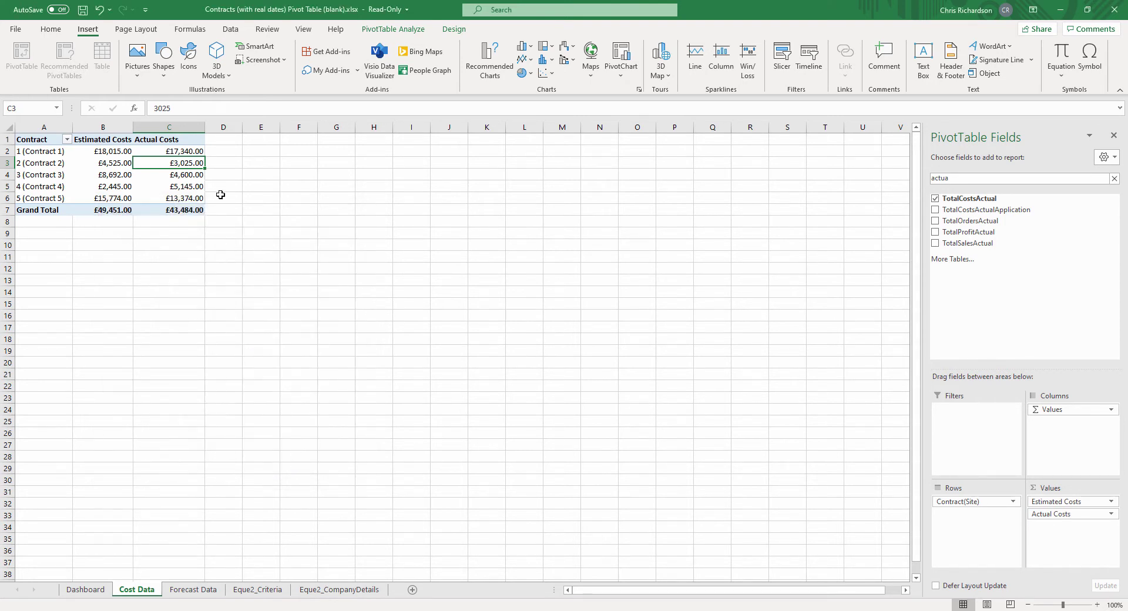
# - Copy the whole pivot table to cell G1 of the same sheet and widen columns G to I to fit
pyautogui.click(246, 196)
pyautogui.moveTo(42, 139); pyautogui.dragTo(170, 211)
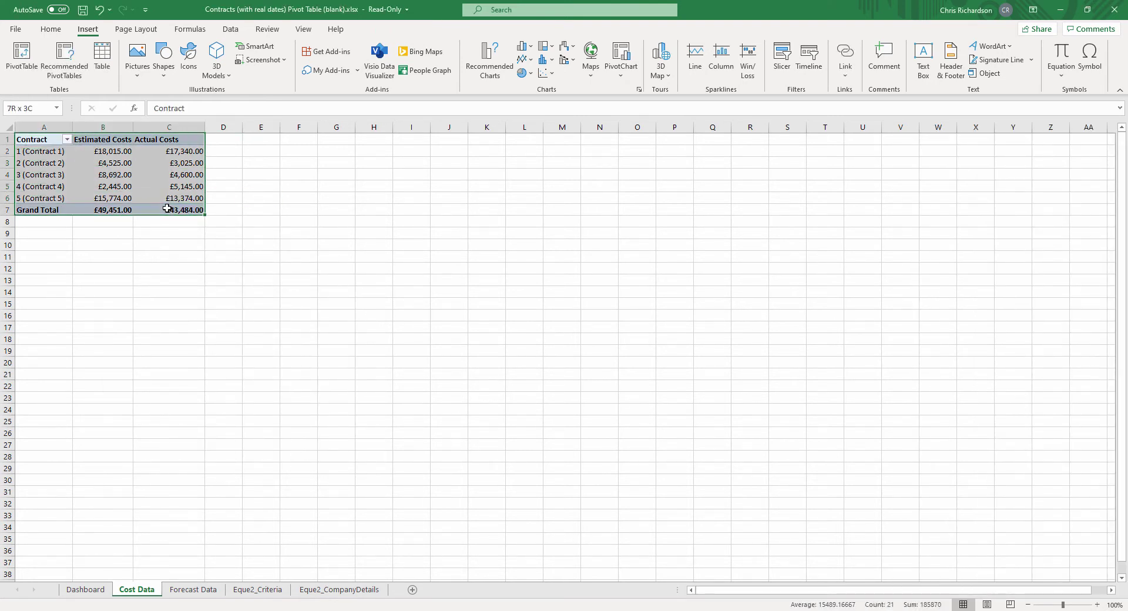
pyautogui.hotkey('ctrl', 'c')
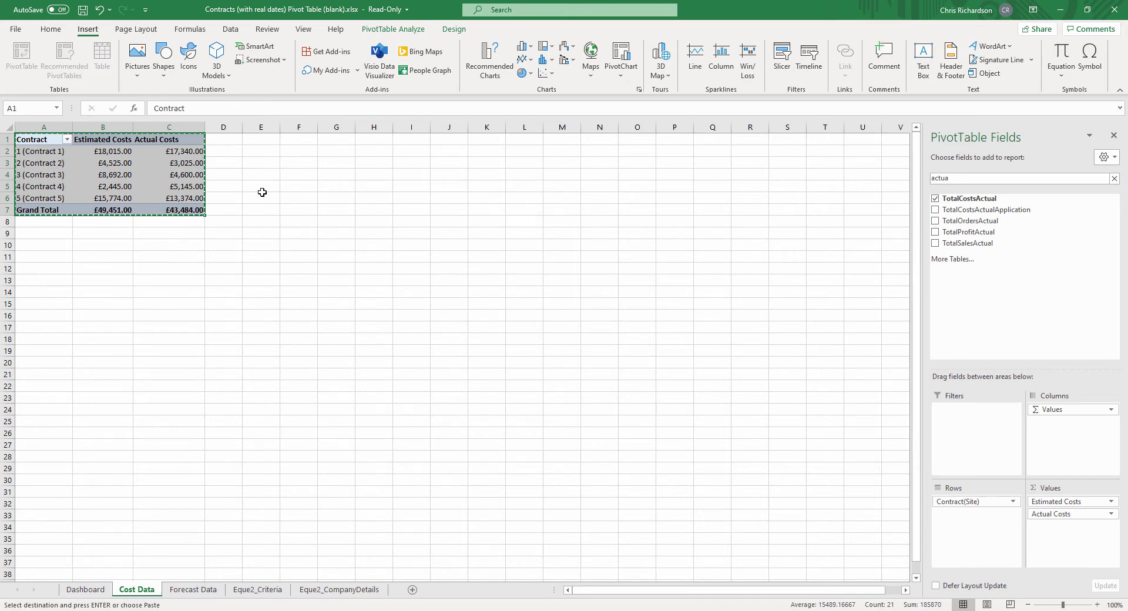
pyautogui.click(341, 140)
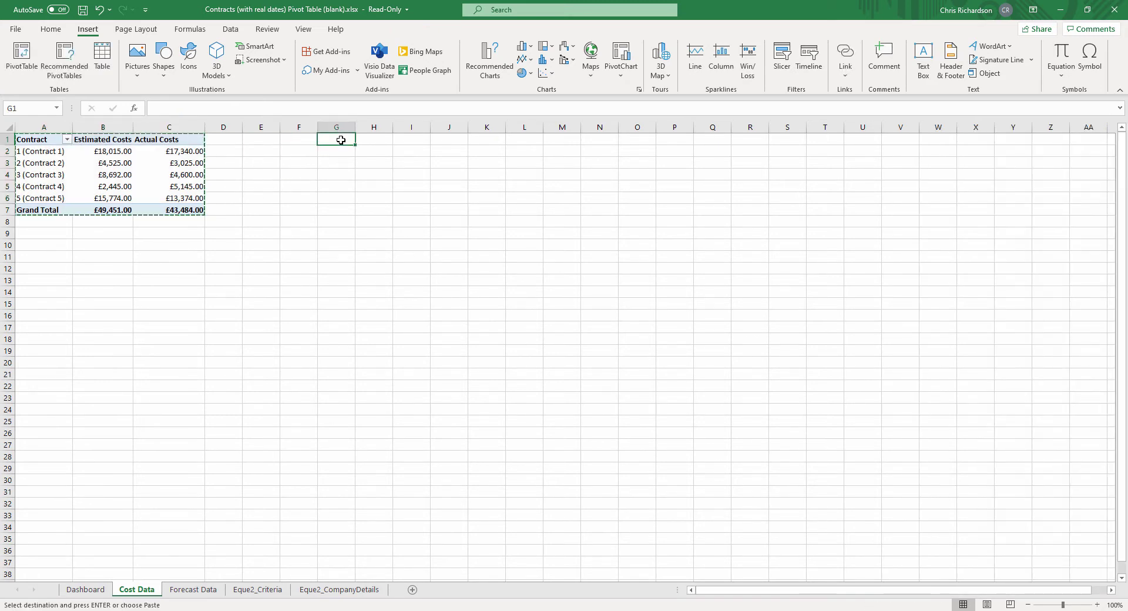
pyautogui.hotkey('ctrl', 'v')
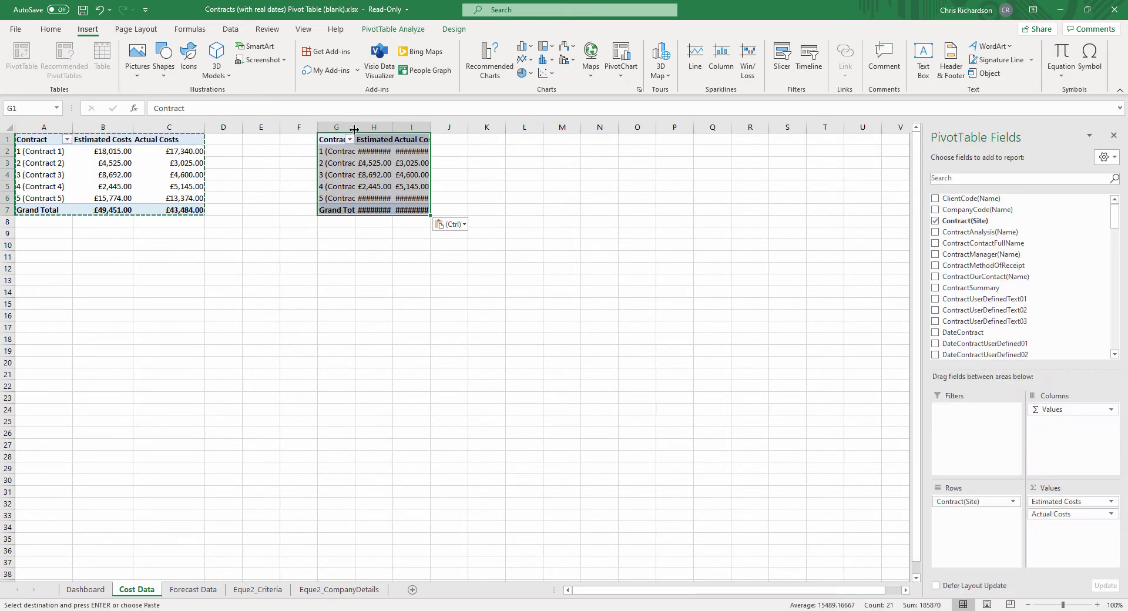
pyautogui.moveTo(354, 129); pyautogui.dragTo(534, 129)
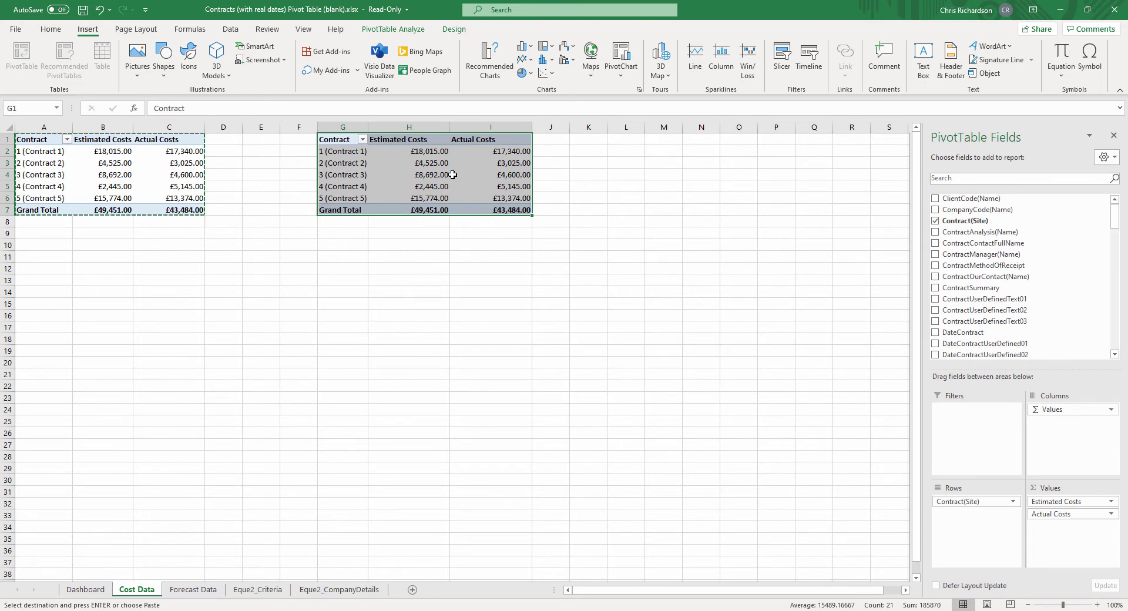
# - In the copied pivot table, remove Estimated Costs, add TotalSalesActual and TotalProfitActual as values, and widen column J
pyautogui.click(431, 172)
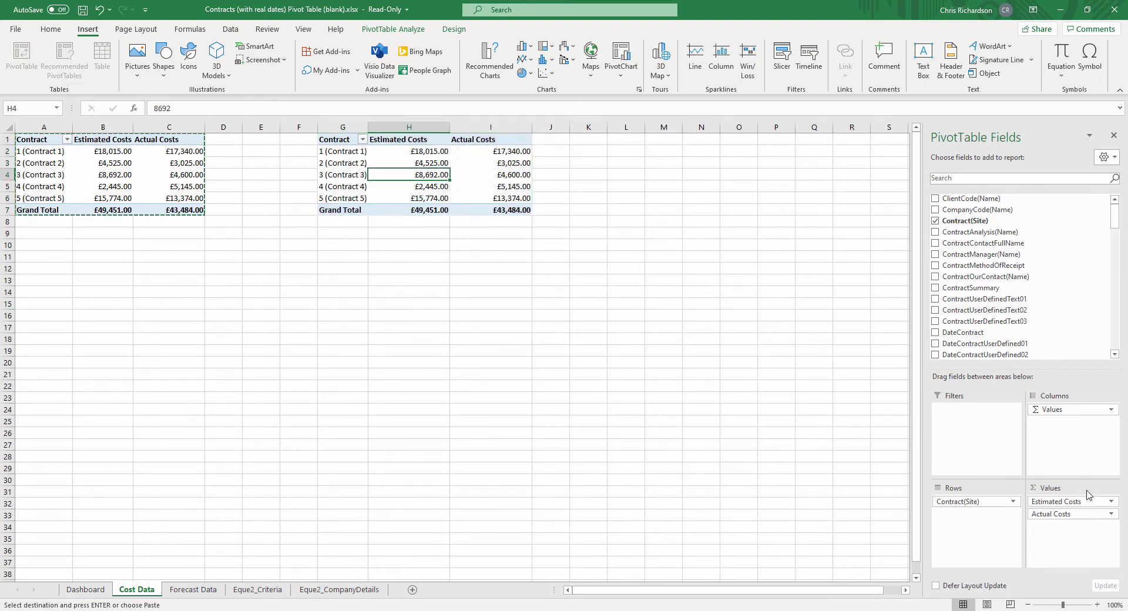
pyautogui.moveTo(1048, 501); pyautogui.dragTo(1049, 280)
pyautogui.click(986, 177)
pyautogui.write('actua')
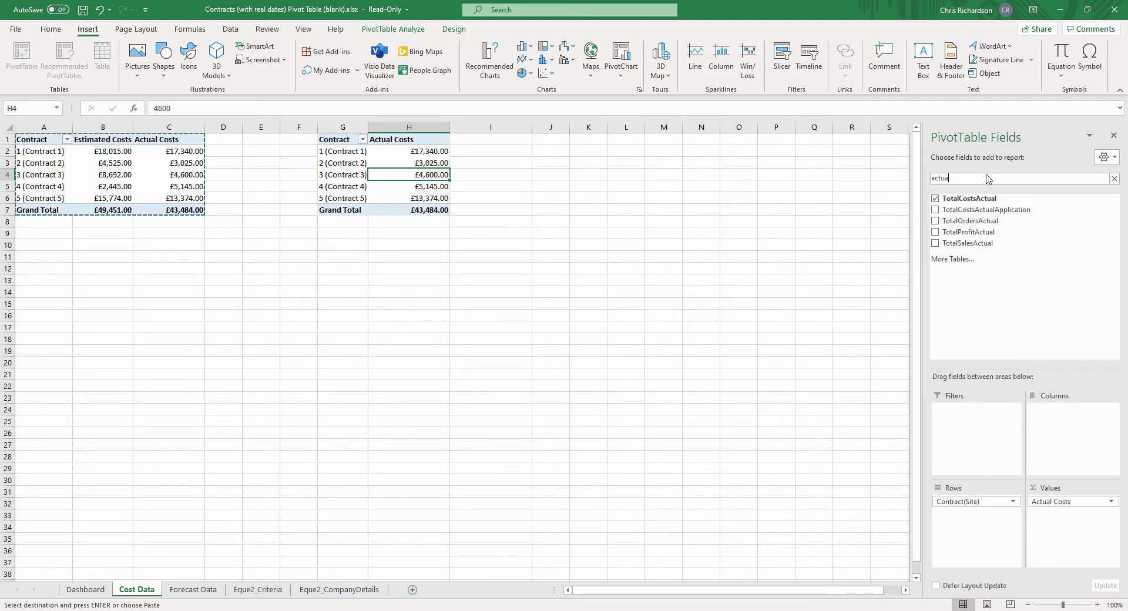
pyautogui.click(935, 243)
pyautogui.moveTo(954, 178); pyautogui.dragTo(916, 178)
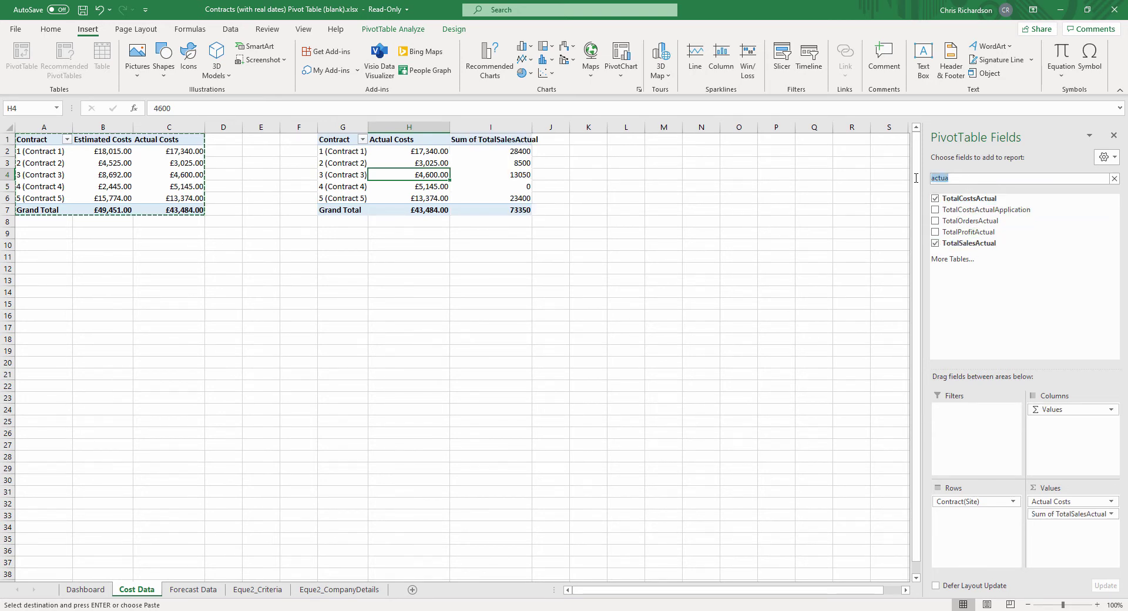
pyautogui.write('profi')
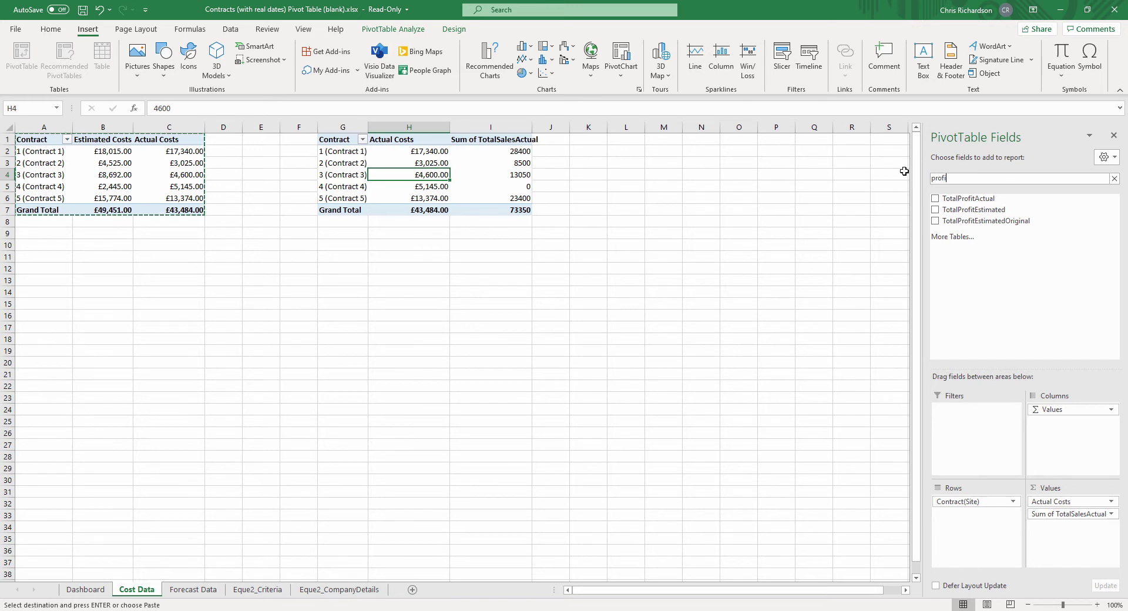
pyautogui.click(935, 199)
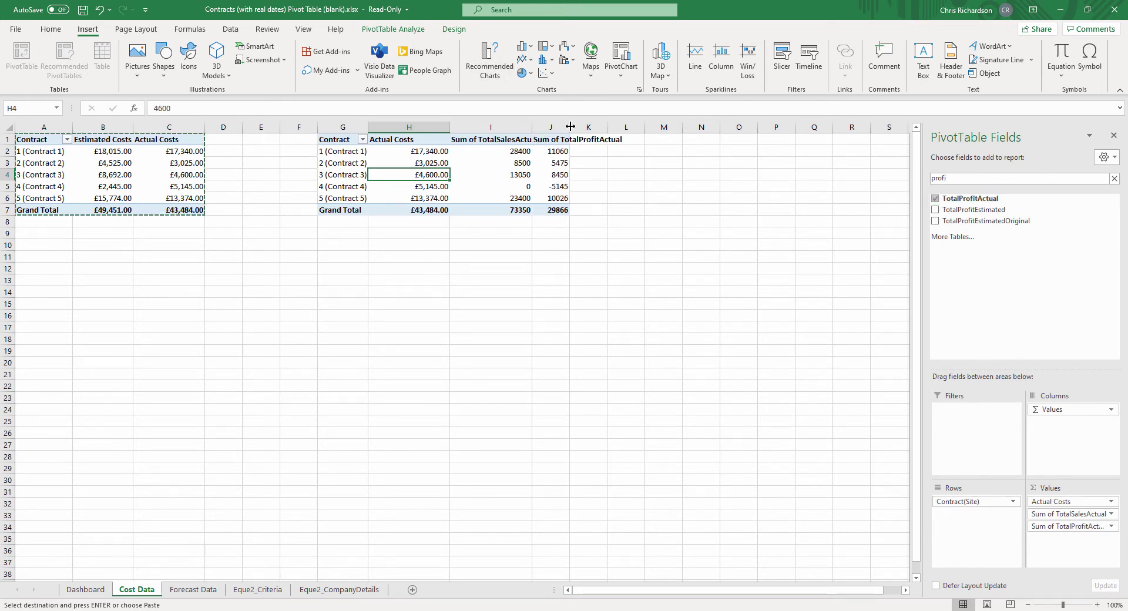
pyautogui.moveTo(570, 126); pyautogui.dragTo(610, 126)
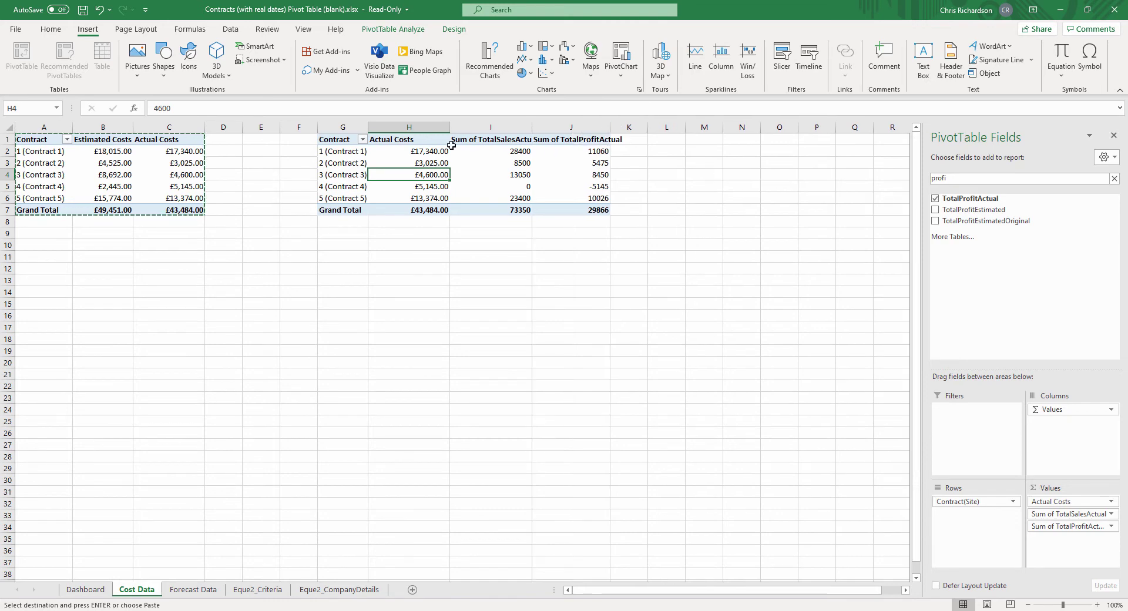
# - Rename the "Sum of TotalSalesActual" header in cell I1 to "Actual Sales"
pyautogui.doubleClick(489, 141)
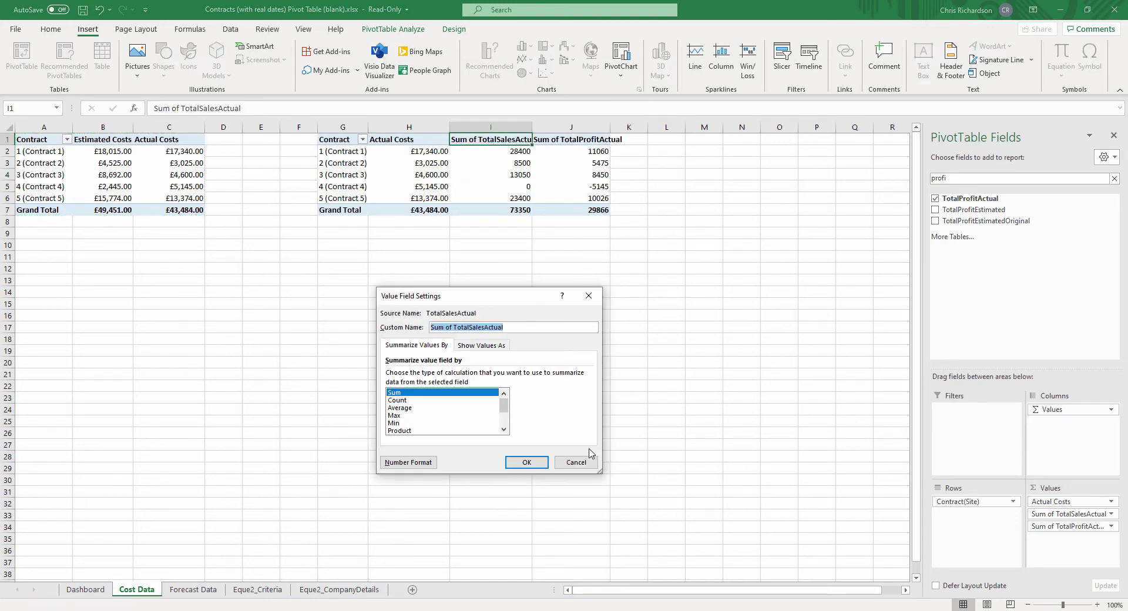
pyautogui.click(575, 462)
pyautogui.write('Ac')
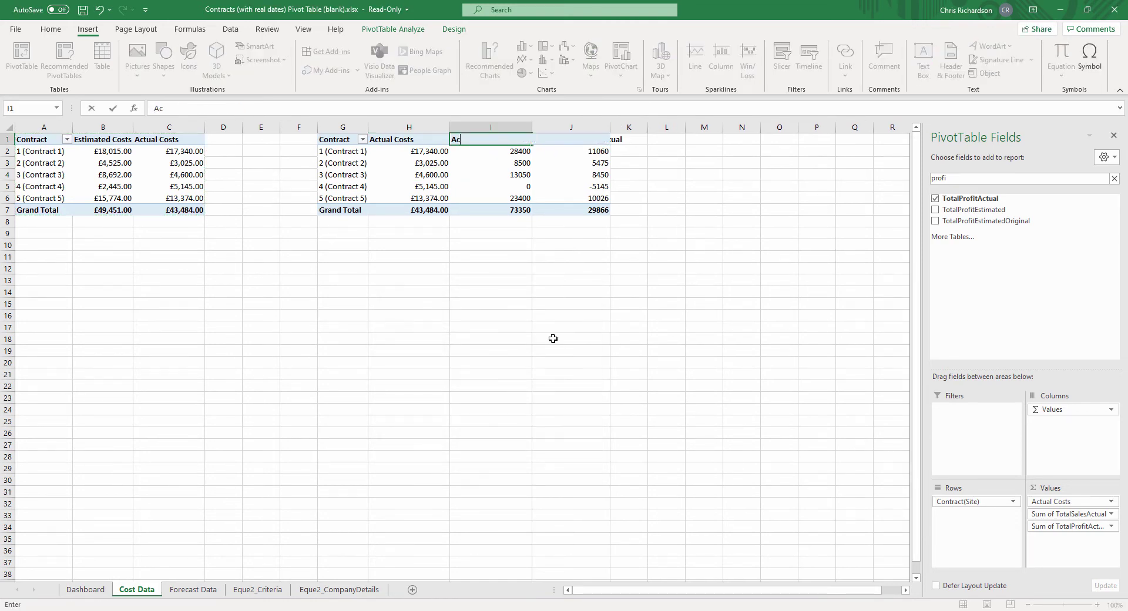
pyautogui.write('tual Sales')
pyautogui.press('Tab')
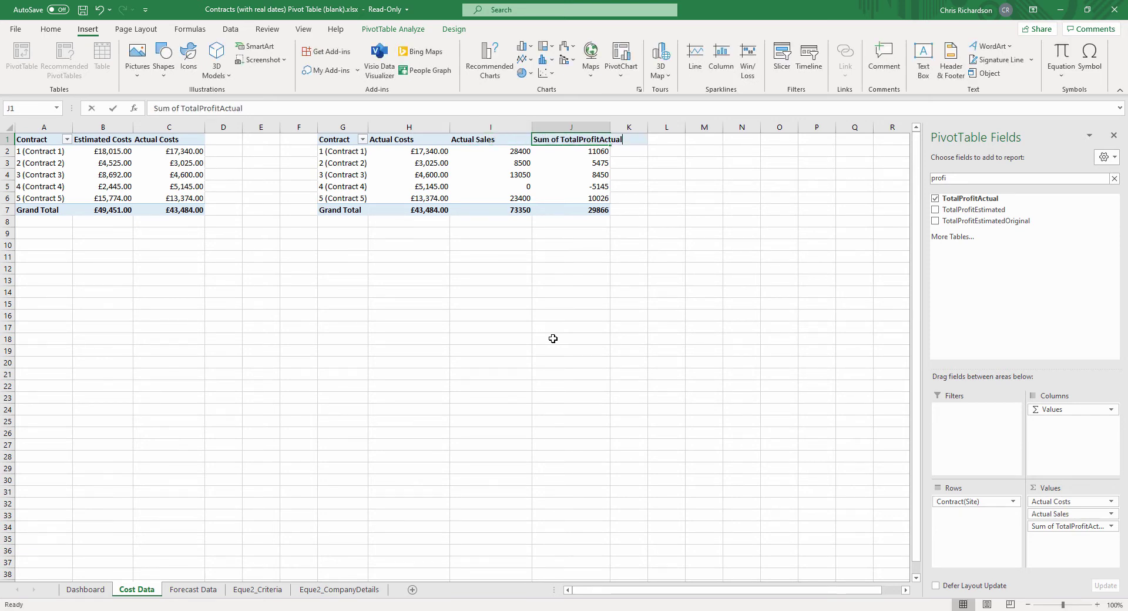
# - Rename the header in cell J1 to "Profit" and format columns I and J as Currency with £ and 2 decimal places
pyautogui.write('Pro')
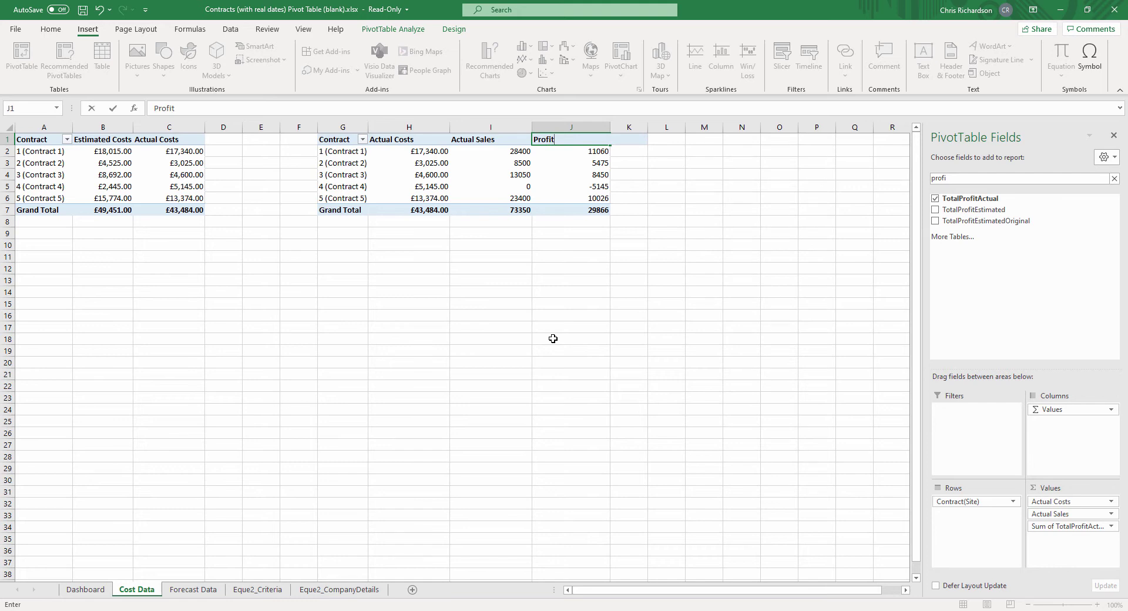
pyautogui.write('fit')
pyautogui.click(490, 127)
pyautogui.keyDown('shift'); pyautogui.click(569, 127); pyautogui.keyUp('shift')
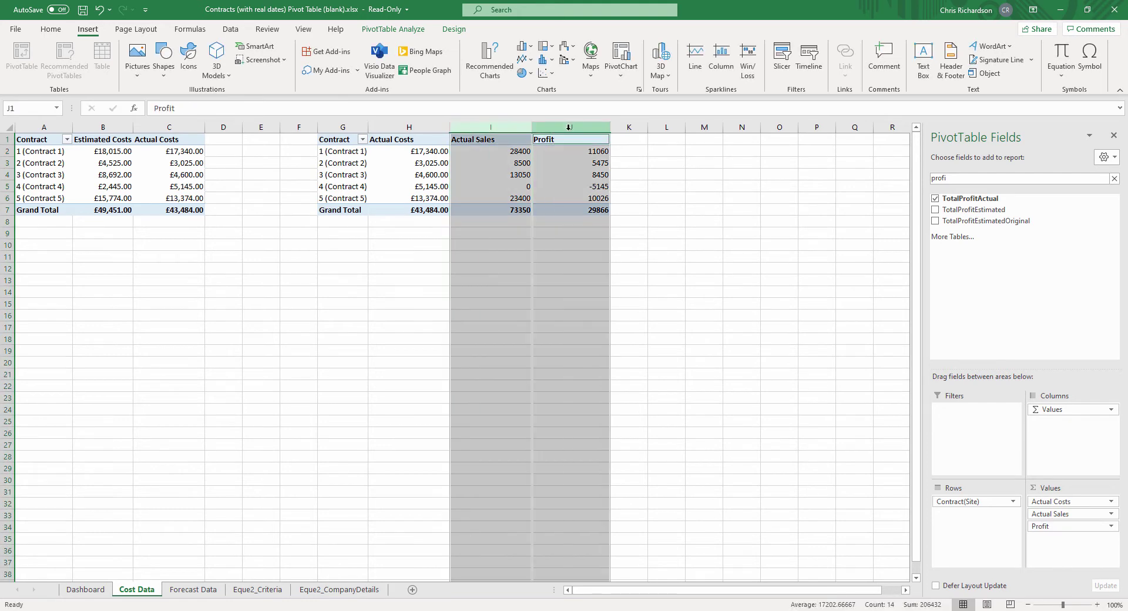
pyautogui.rightClick(568, 127)
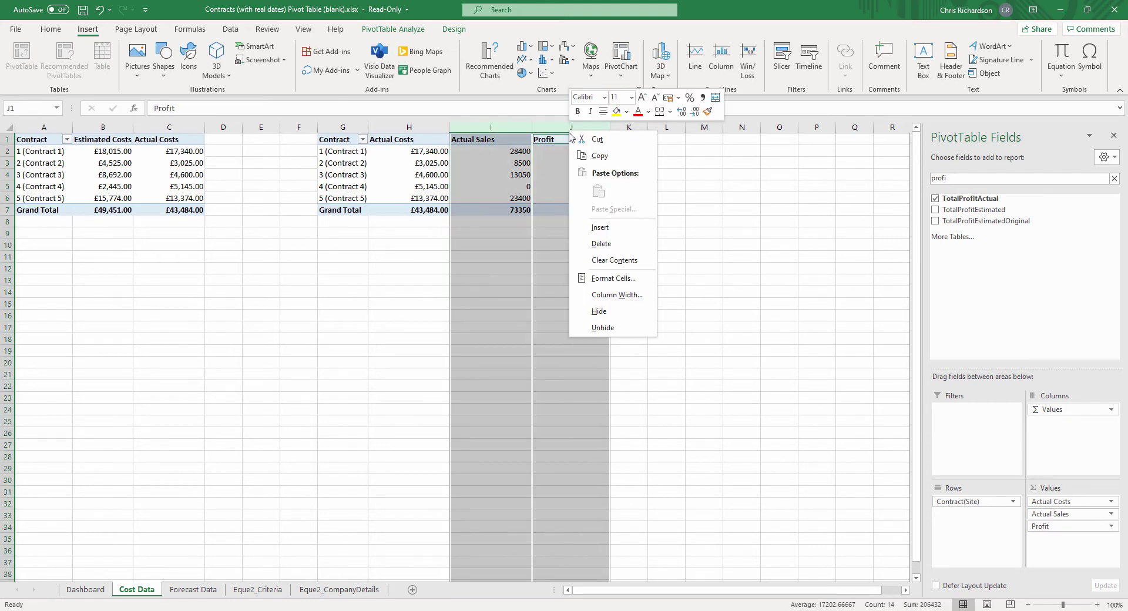
pyautogui.click(613, 278)
pyautogui.click(501, 197)
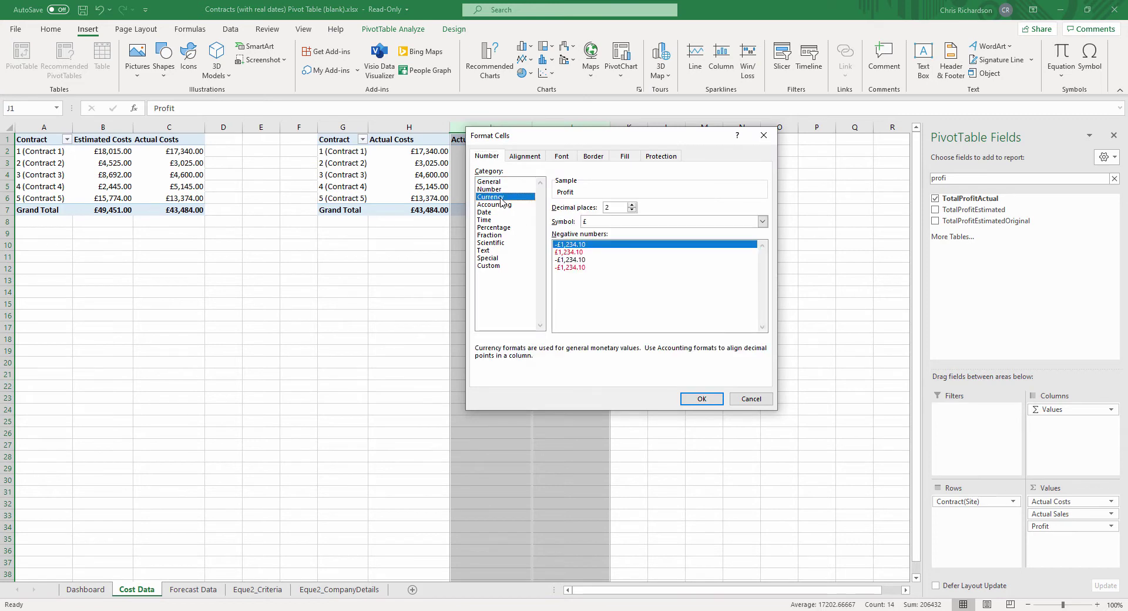
pyautogui.click(689, 402)
# - Rename the second pivot table, starting at G1, to "Profit" in its PivotTable options
pyautogui.click(479, 186)
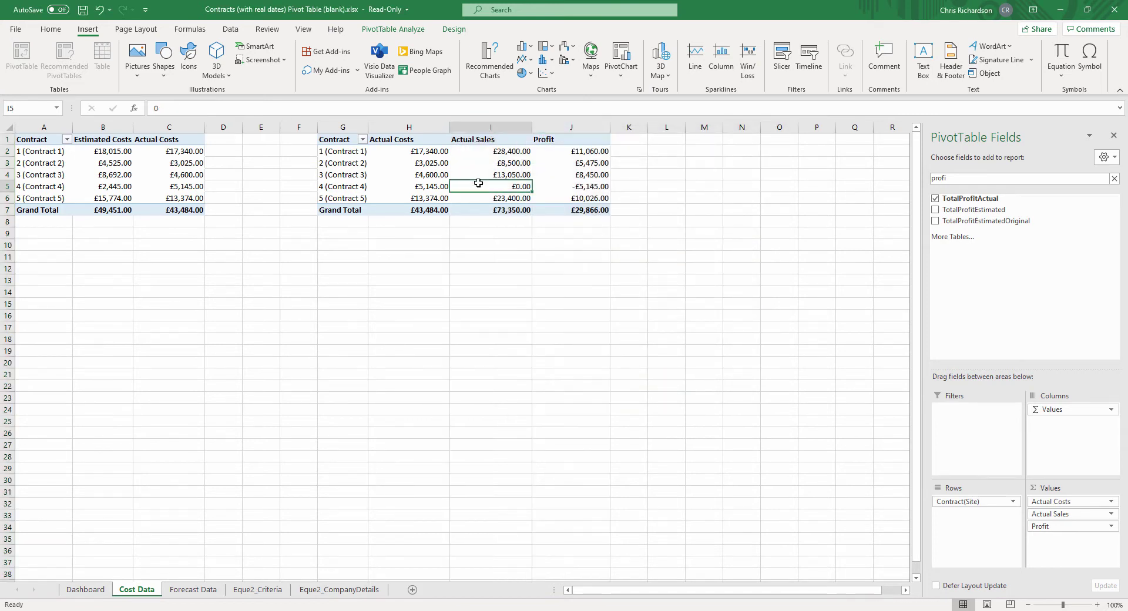
pyautogui.rightClick(479, 189)
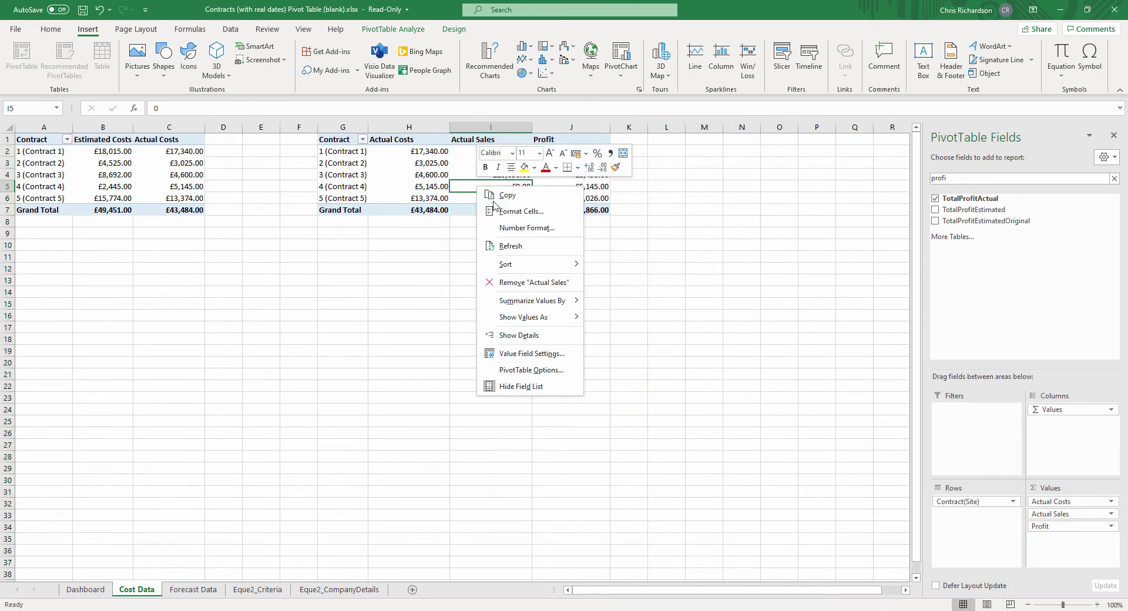
pyautogui.click(556, 370)
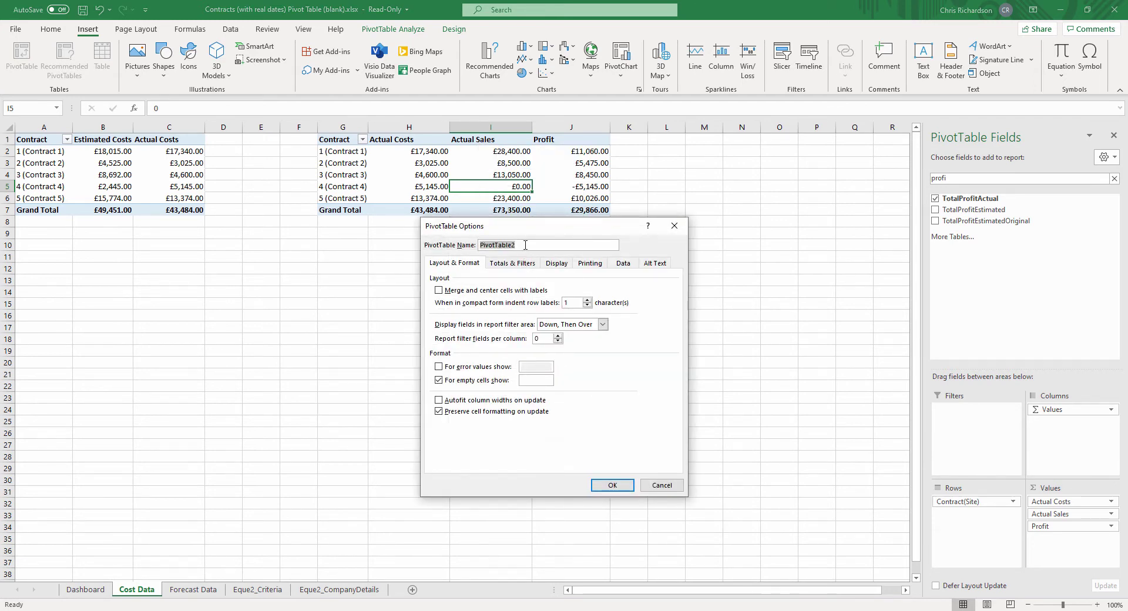
pyautogui.write('Profit')
pyautogui.click(622, 484)
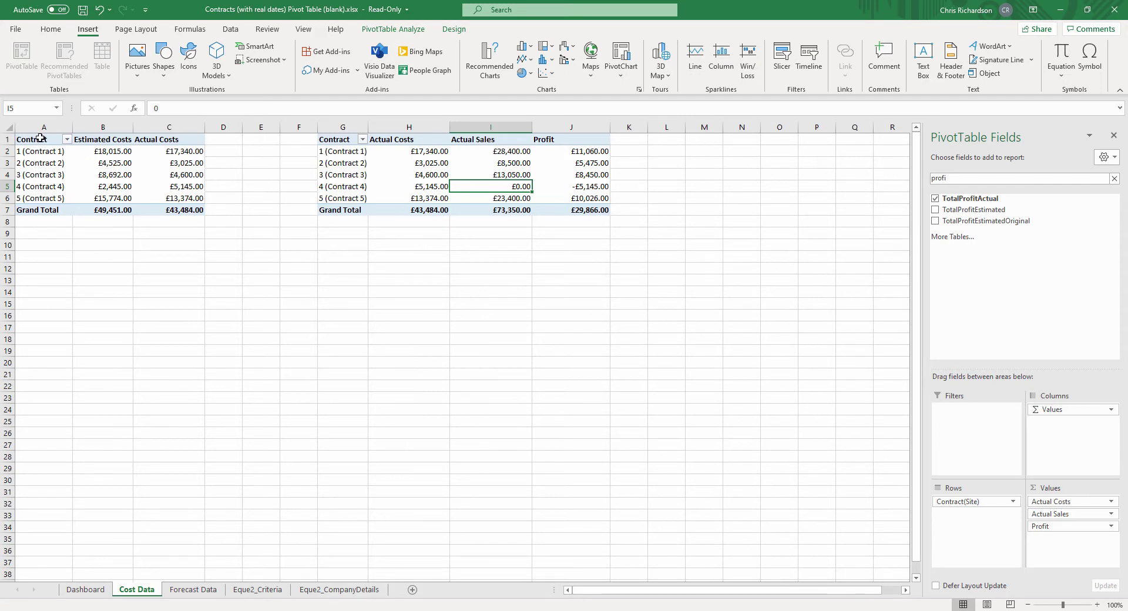
# - Create a 2-D clustered column chart from the pivot table in A1:C7 and move it to cell O2 of the Dashboard sheet
pyautogui.moveTo(40, 138); pyautogui.dragTo(148, 207)
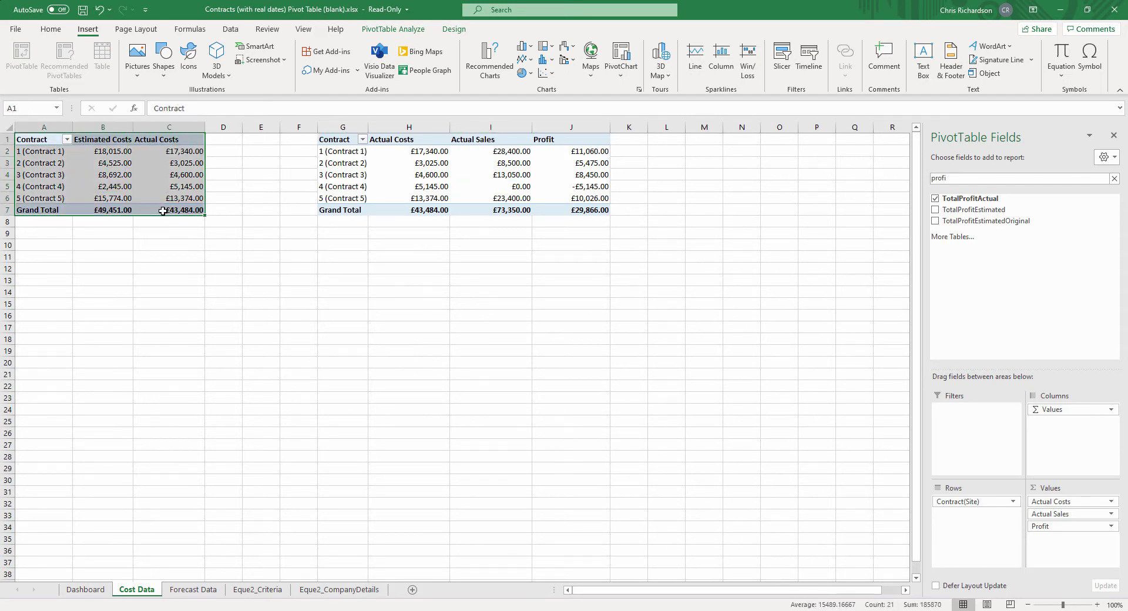
pyautogui.click(525, 46)
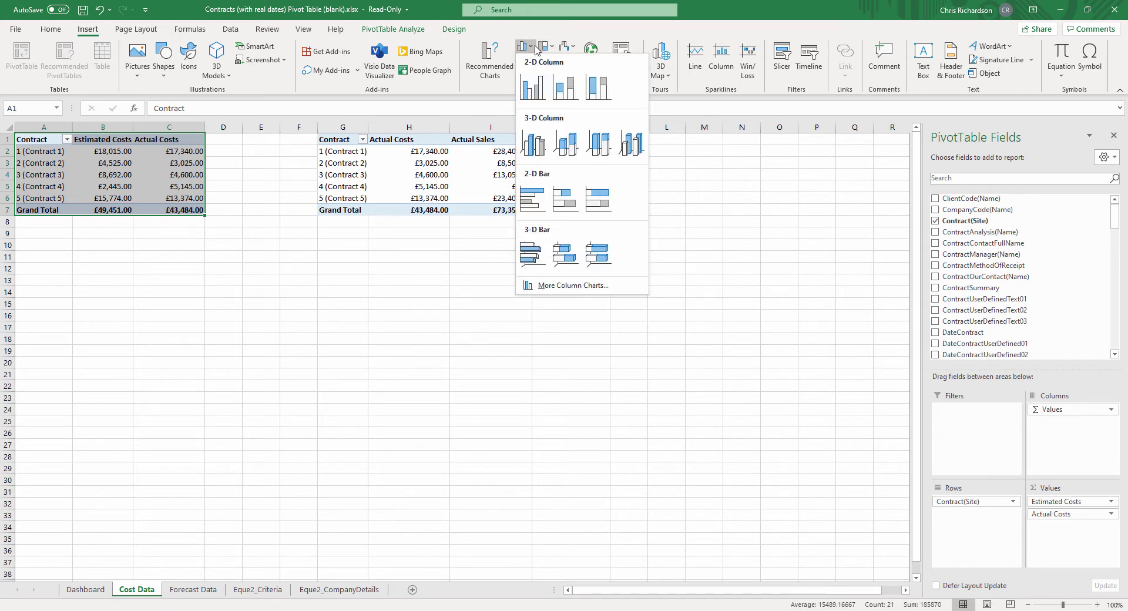
pyautogui.click(536, 89)
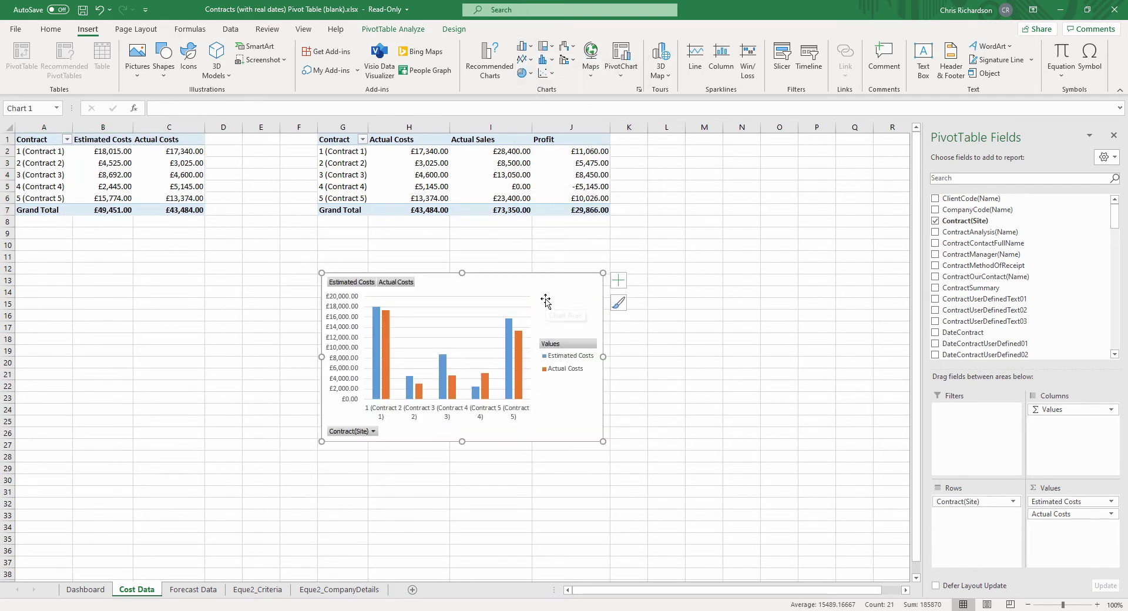
pyautogui.press('Delete')
pyautogui.click(97, 589)
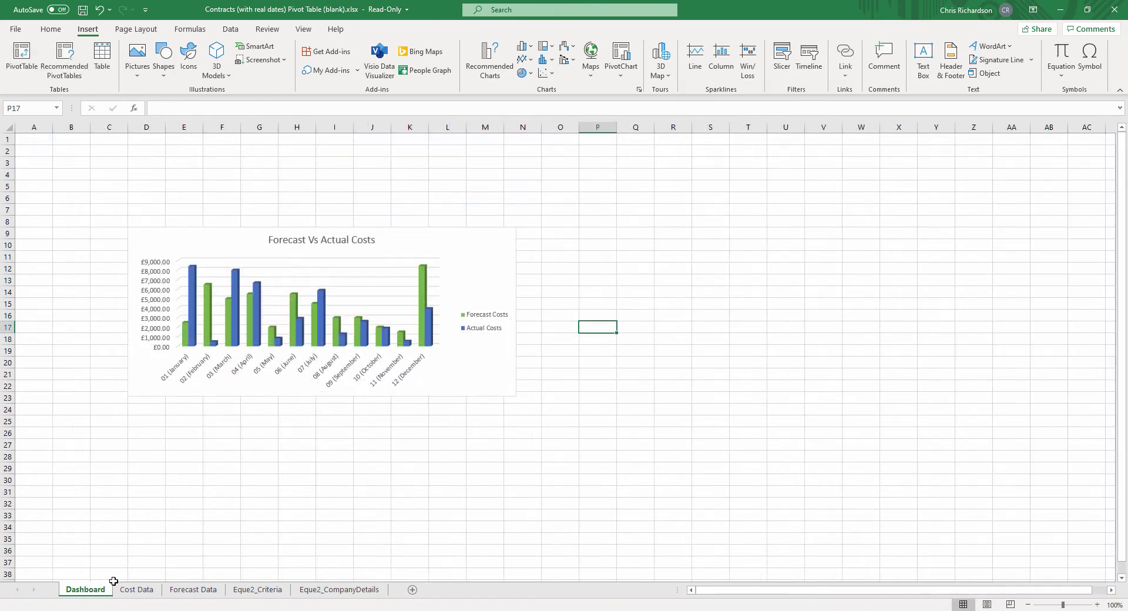
pyautogui.click(565, 146)
pyautogui.hotkey('ctrl', 'v')
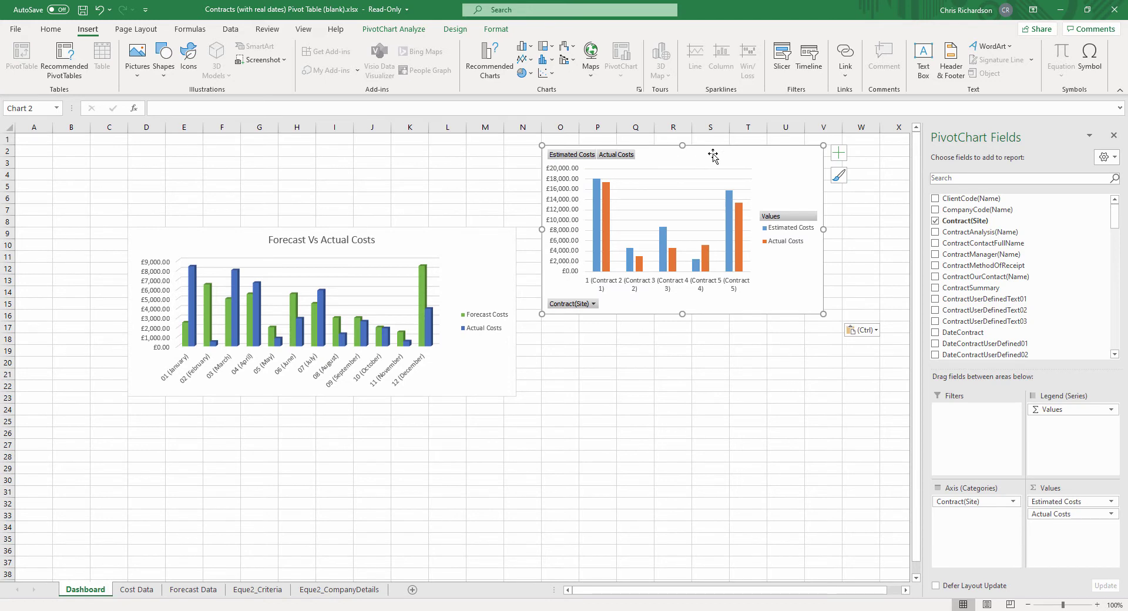
# - Hide all field buttons on the estimated and actual costs chart and apply the second Colorful palette, giving blue and grey columns
pyautogui.rightClick(580, 158)
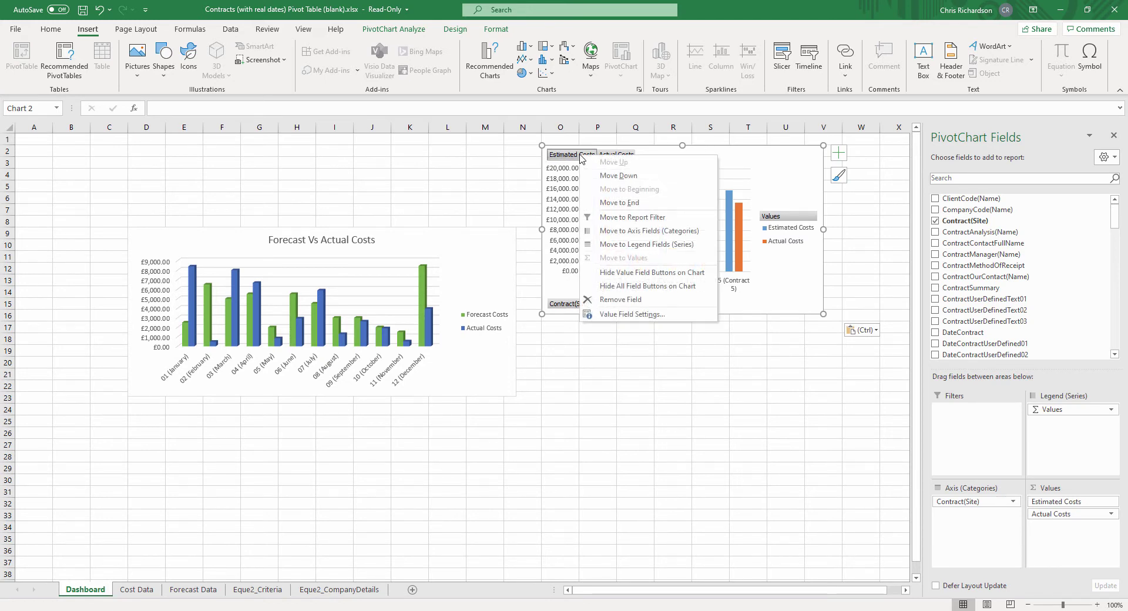
pyautogui.click(663, 286)
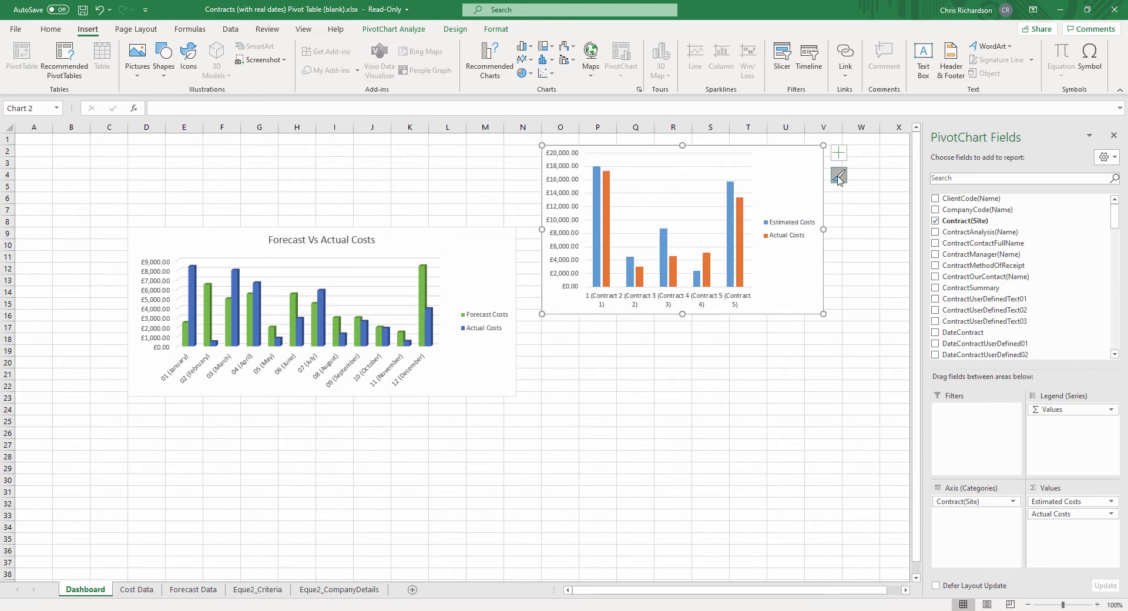
pyautogui.click(839, 176)
pyautogui.click(896, 175)
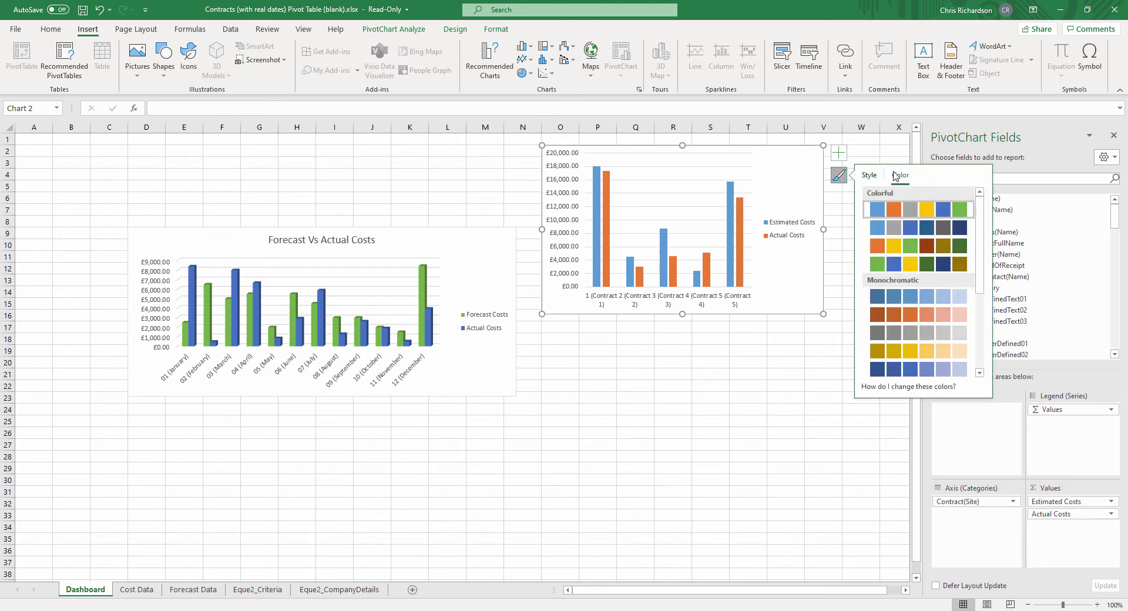
pyautogui.click(913, 228)
# - Add a chart title to the contract costs chart reading "Estimated Vs Actual Costs"
pyautogui.click(838, 156)
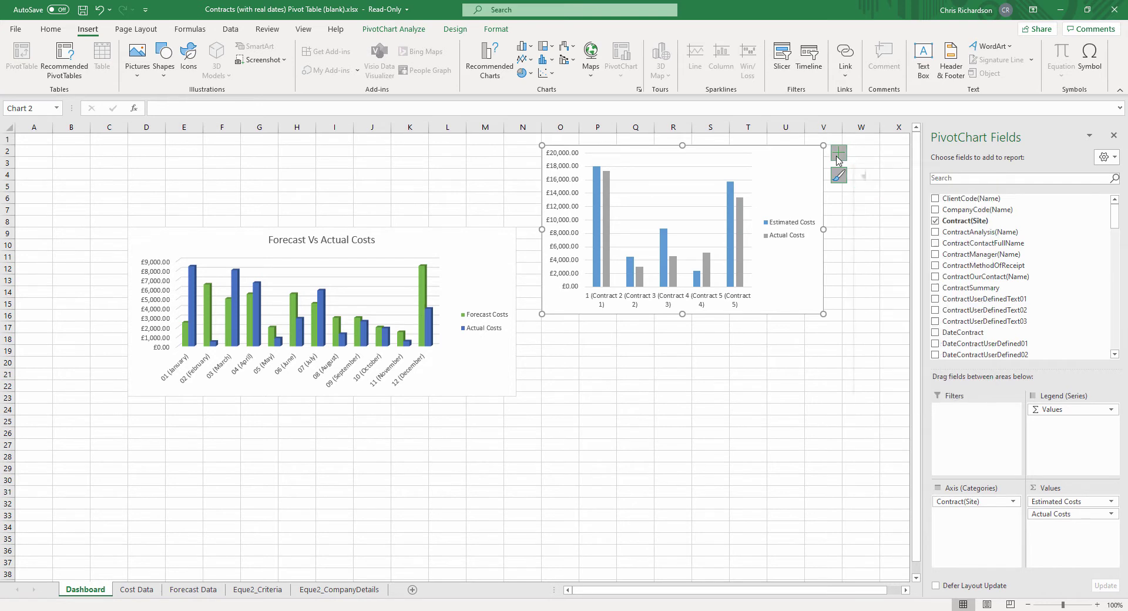
pyautogui.click(868, 191)
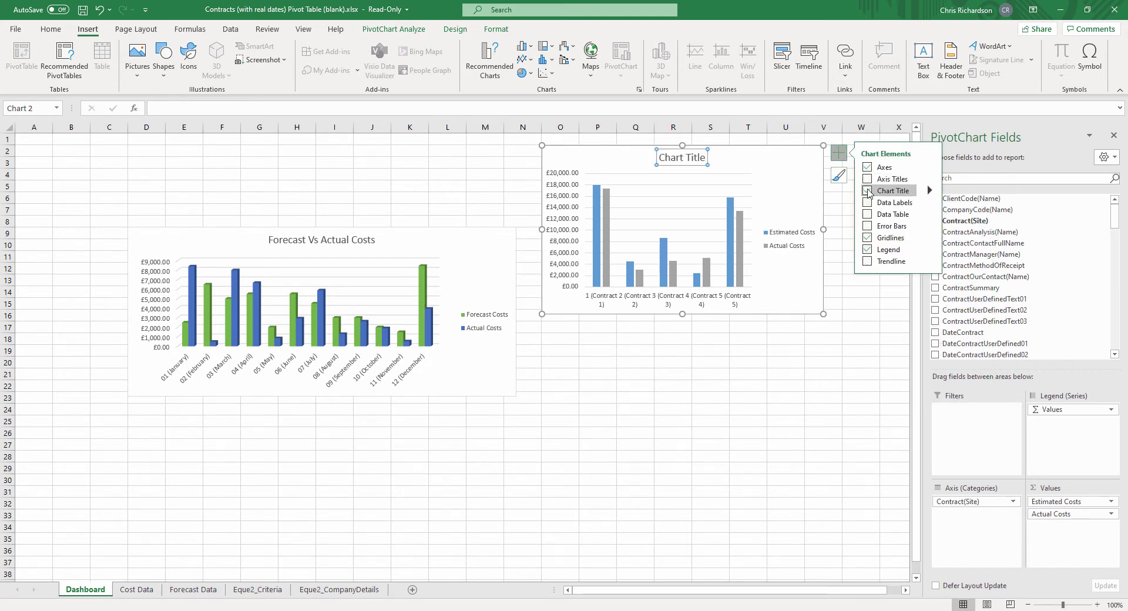
pyautogui.click(705, 157)
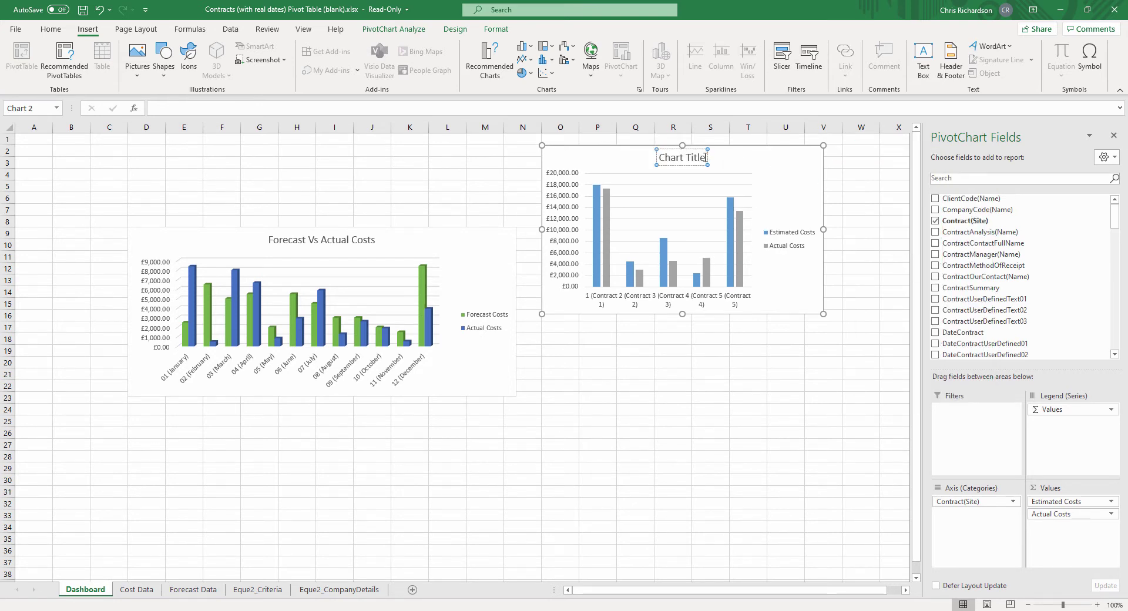
pyautogui.tripleClick(705, 158)
pyautogui.write('Est')
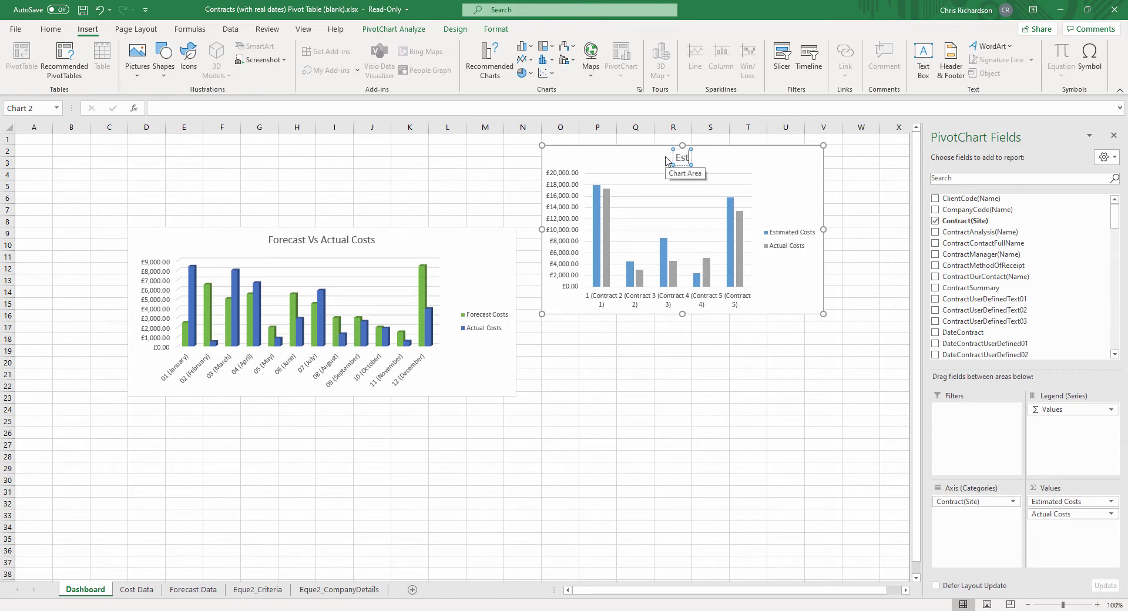
pyautogui.write('imated V')
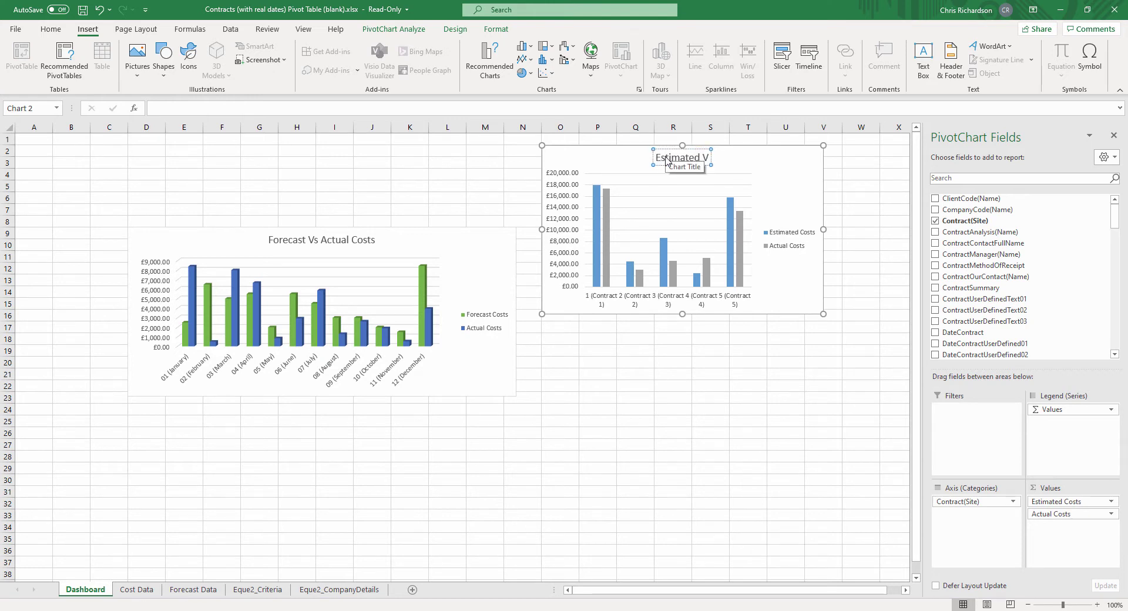
pyautogui.write('s Actua')
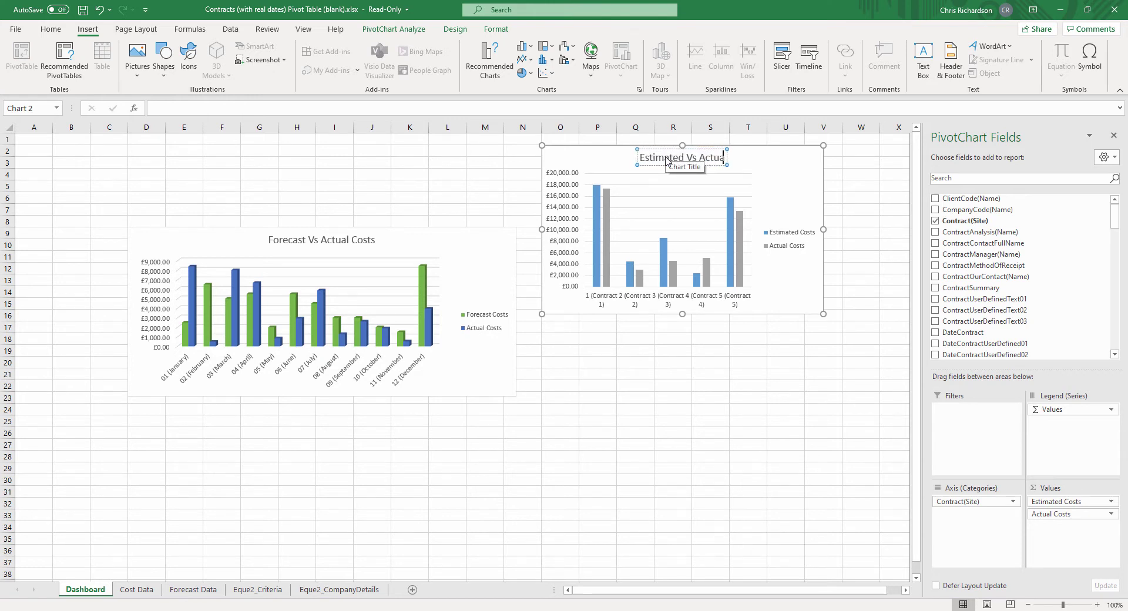
pyautogui.write('l Cost')
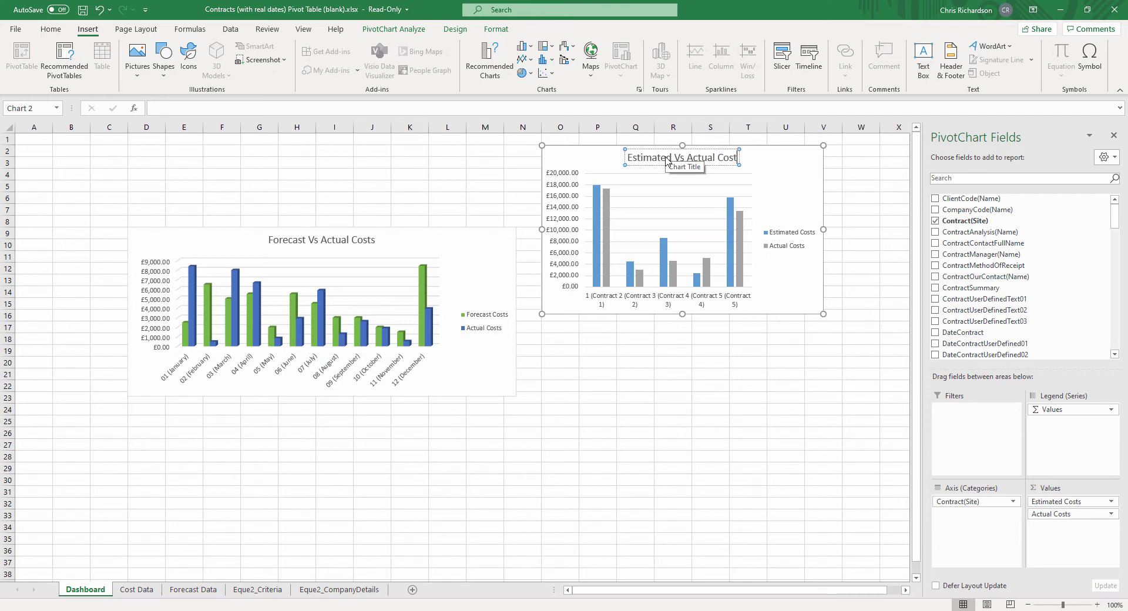
pyautogui.write('s')
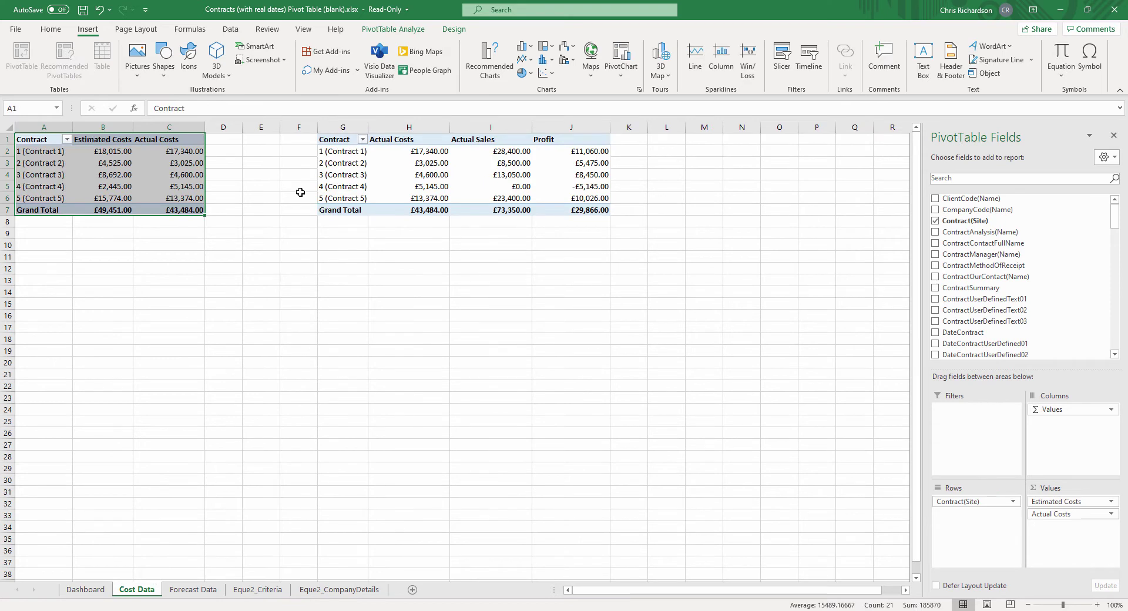
# - Create a 2-D clustered column chart from the Cost Data pivot table in G1:J7 and move it to cell O18 of the Dashboard sheet
pyautogui.moveTo(336, 141); pyautogui.dragTo(576, 211)
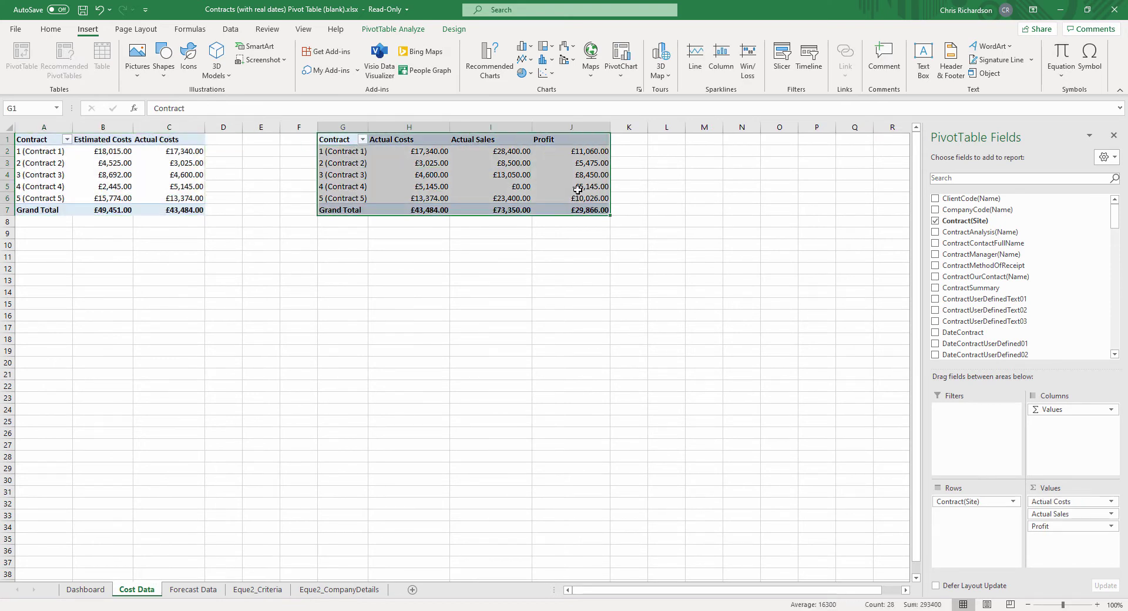
pyautogui.click(523, 47)
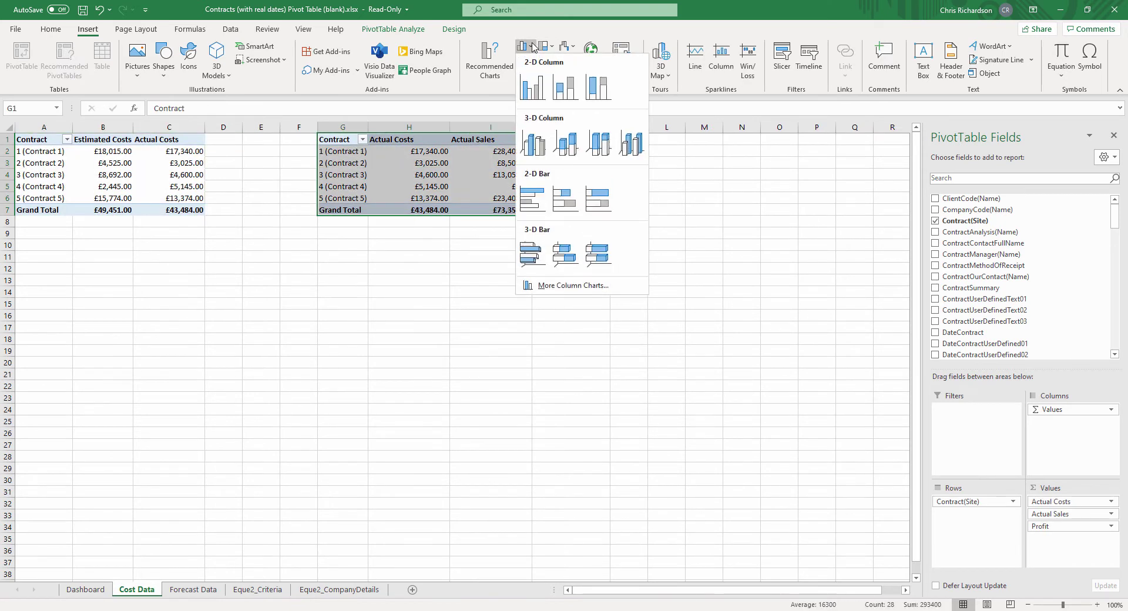
pyautogui.click(532, 81)
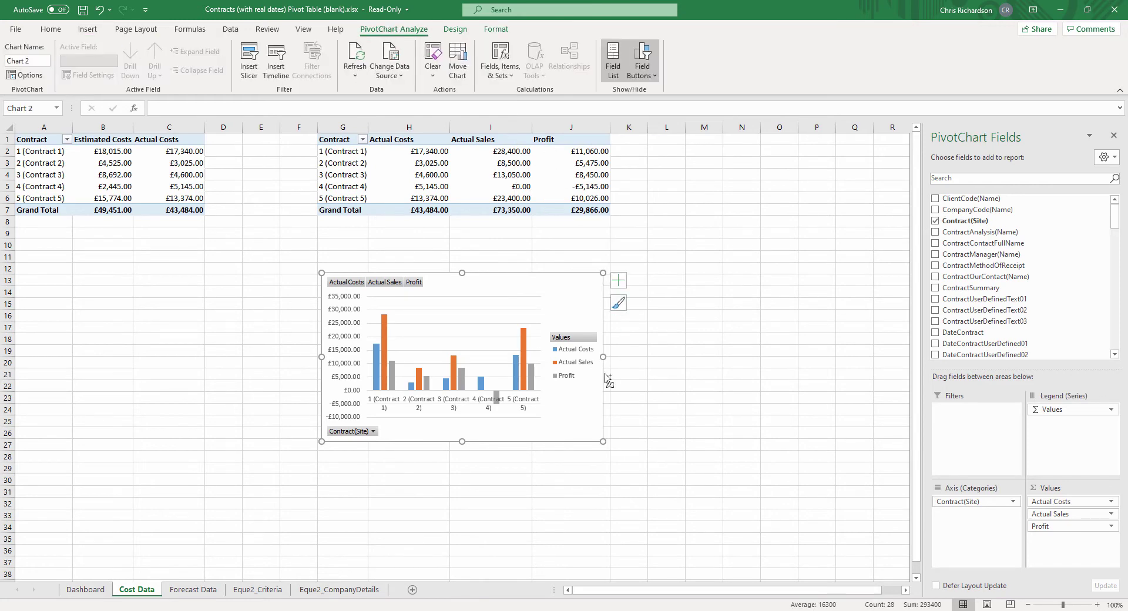
pyautogui.press('Delete')
pyautogui.click(82, 589)
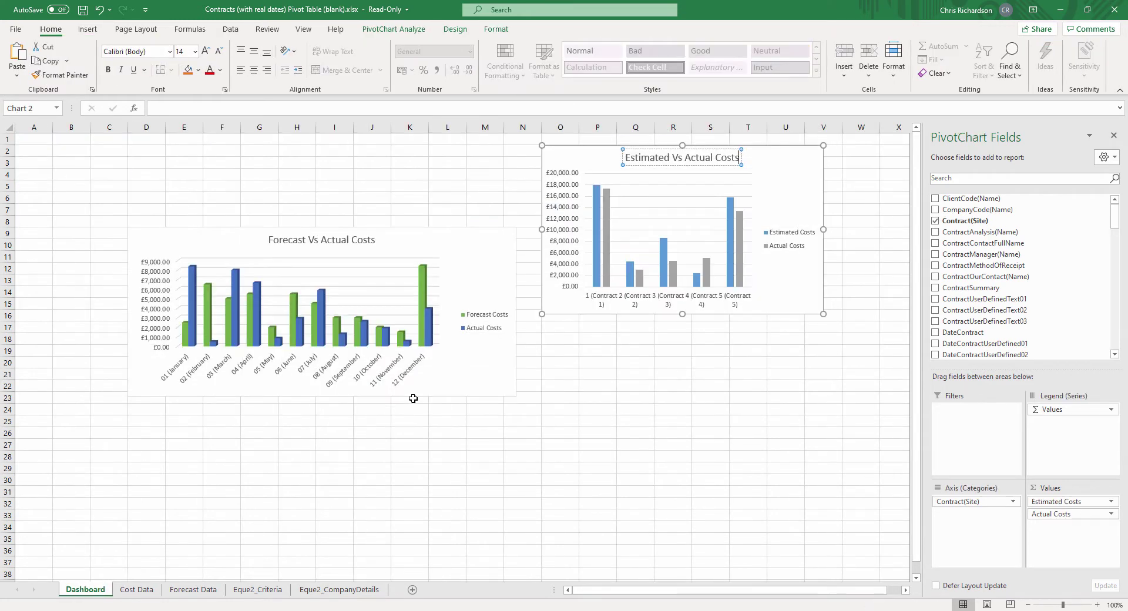
pyautogui.click(560, 340)
pyautogui.hotkey('ctrl', 'v')
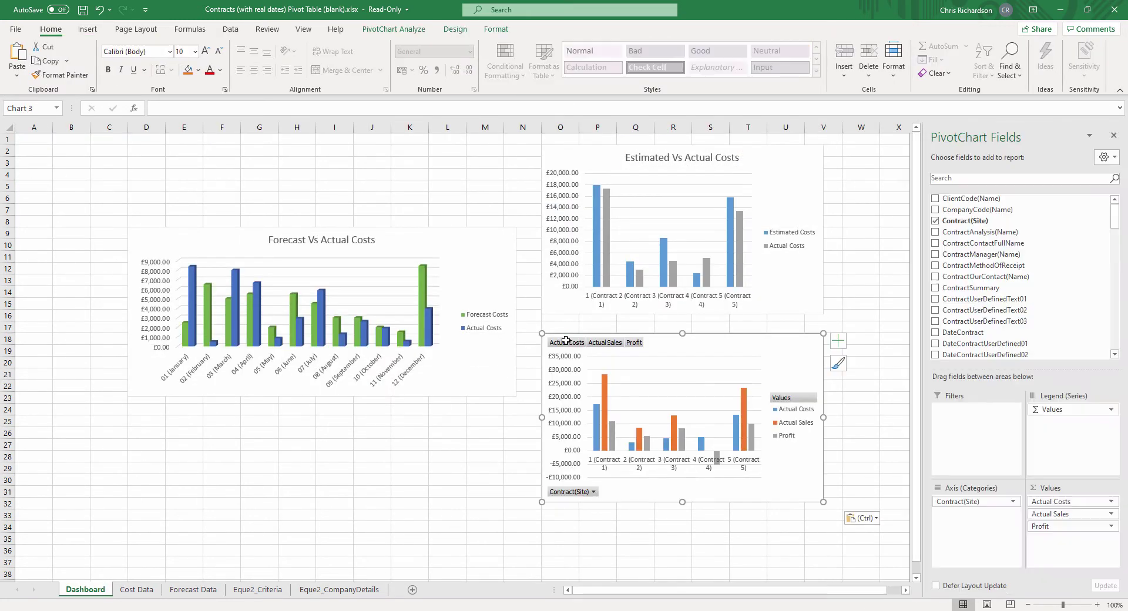
# - Hide all field buttons on the costs, sales and profit chart and apply the third Colorful palette of orange, yellow and green
pyautogui.rightClick(571, 343)
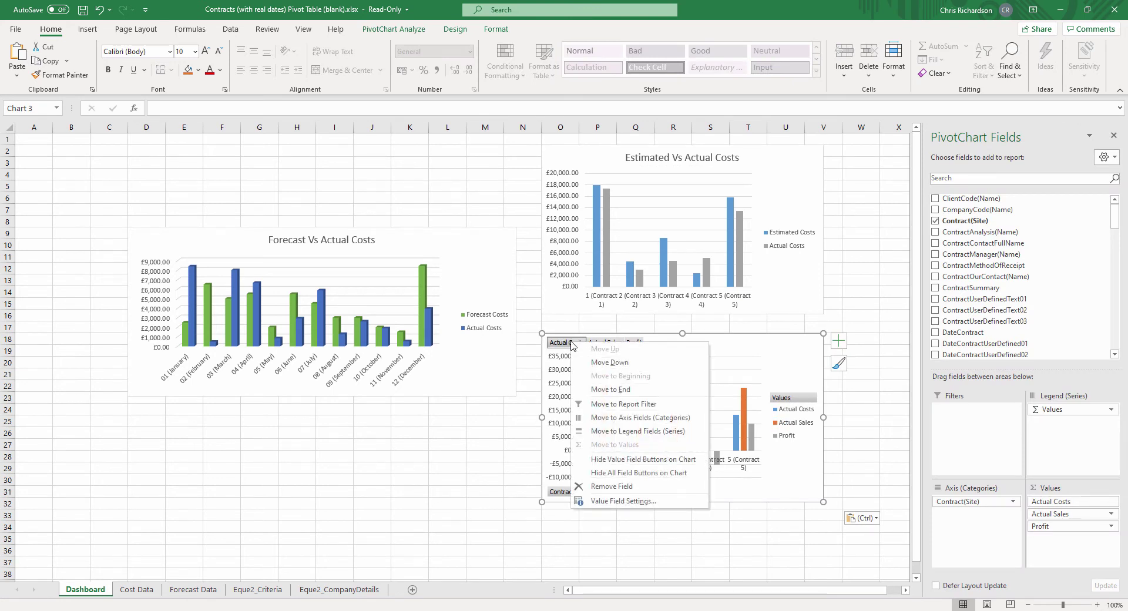
pyautogui.click(669, 473)
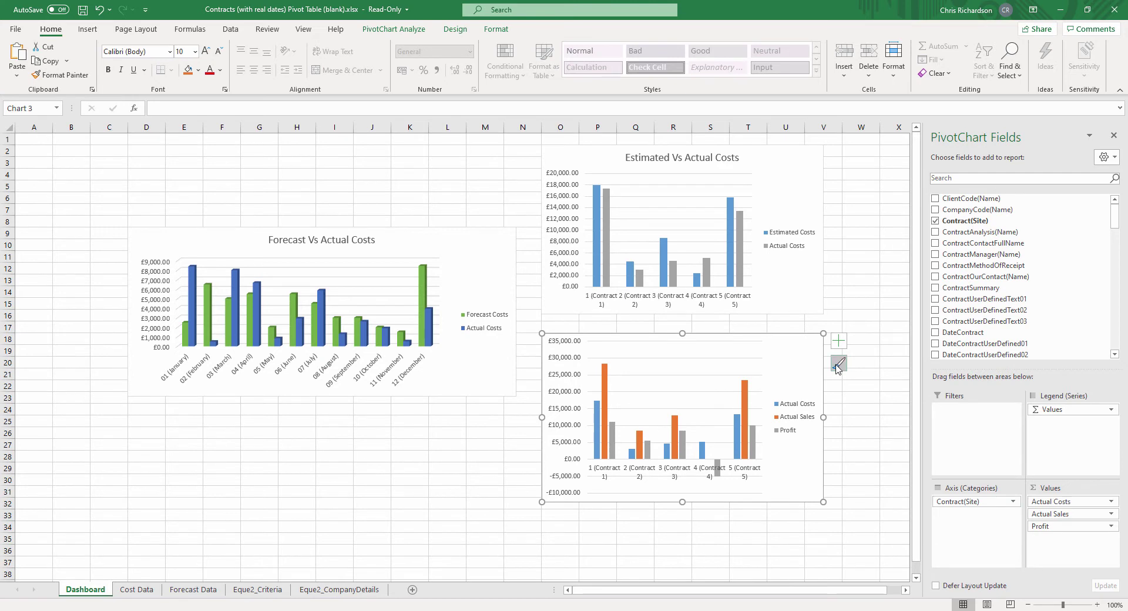
pyautogui.click(838, 364)
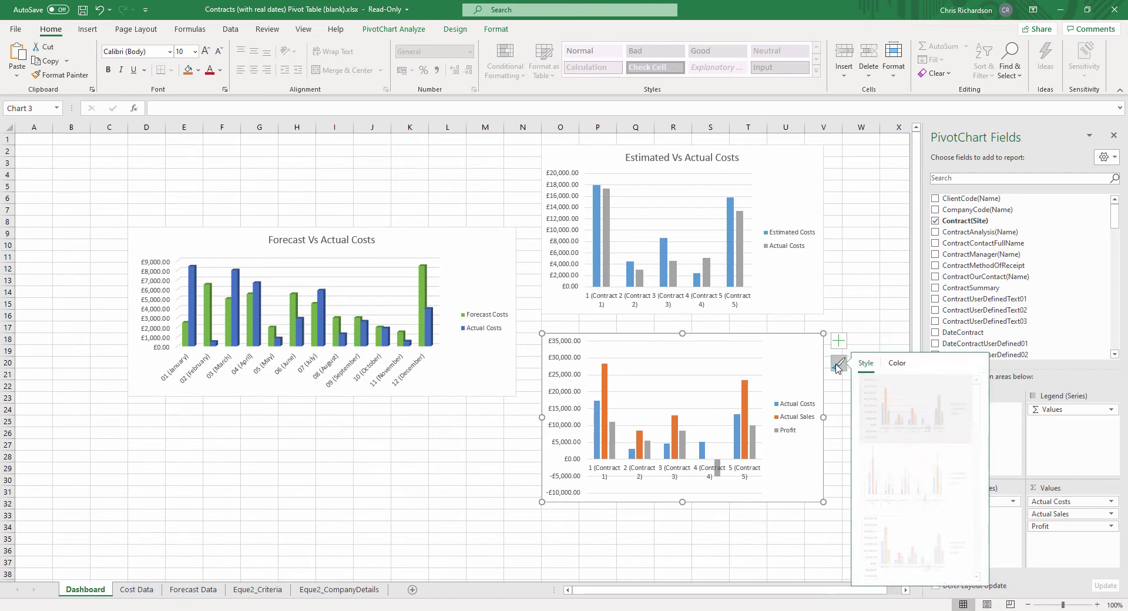
pyautogui.click(902, 364)
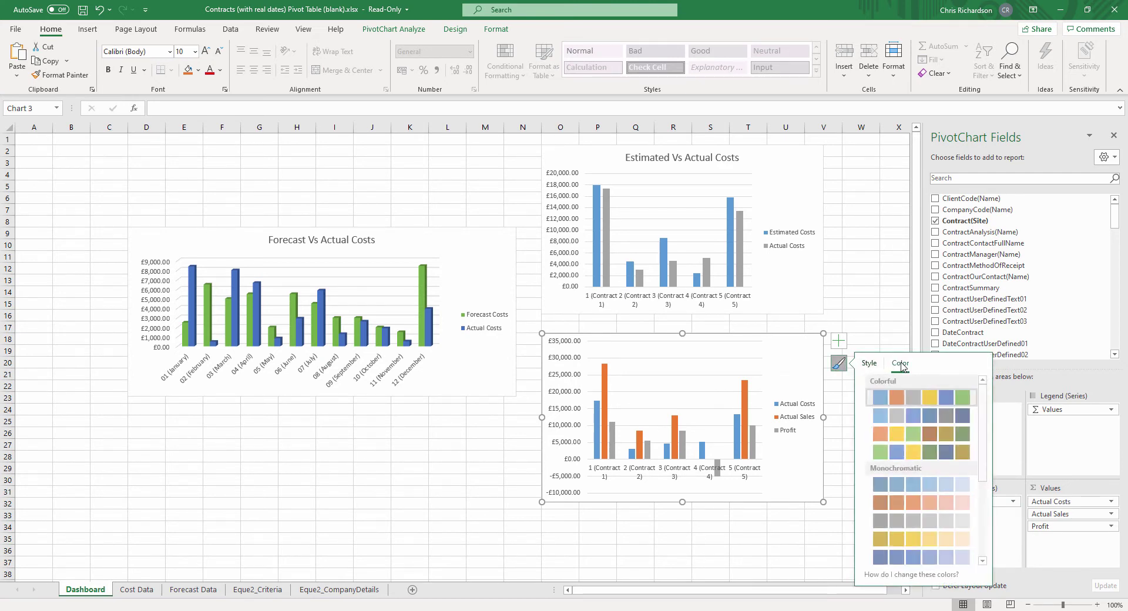
pyautogui.click(908, 434)
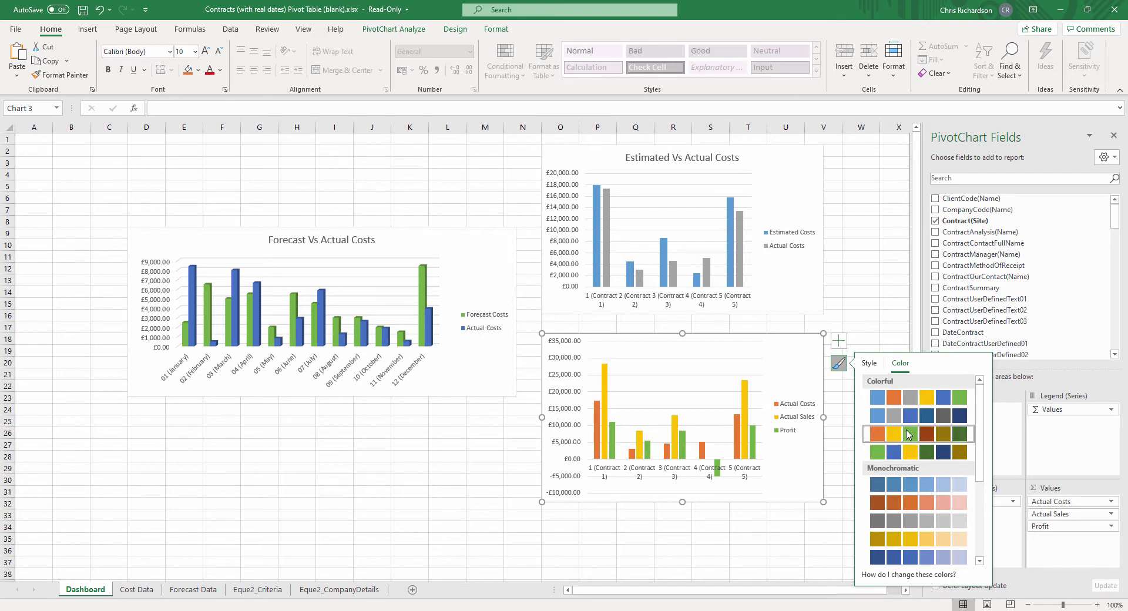
# - Add a chart title to the costs, sales and profit chart reading "Actuals and Profit"
pyautogui.click(840, 342)
pyautogui.click(868, 379)
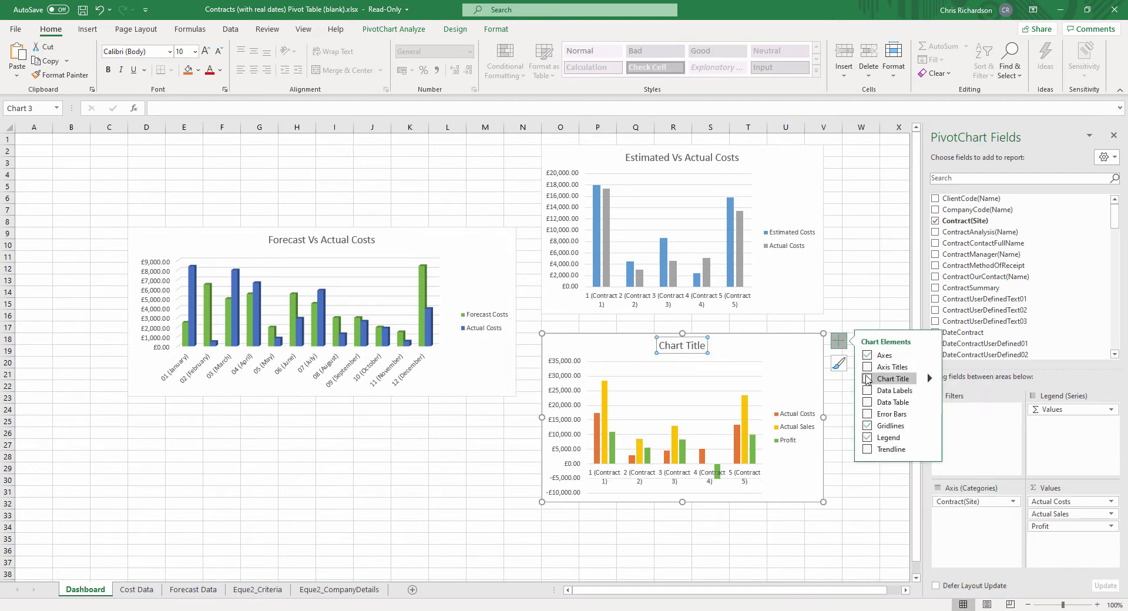
pyautogui.click(704, 346)
pyautogui.moveTo(708, 346); pyautogui.dragTo(659, 347)
pyautogui.press('Delete')
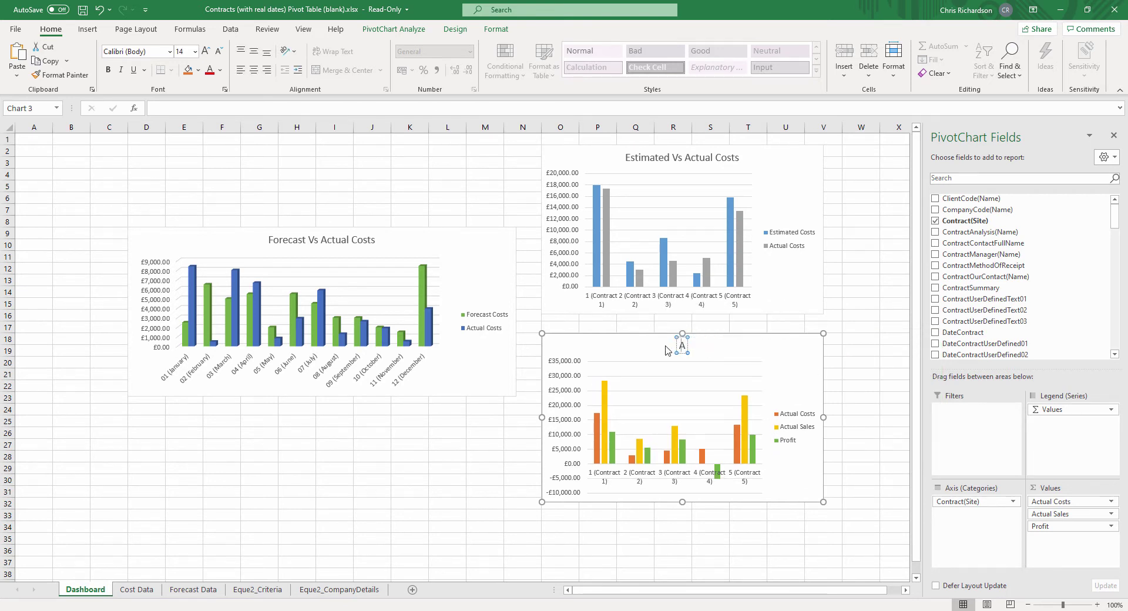
pyautogui.write('Actuals')
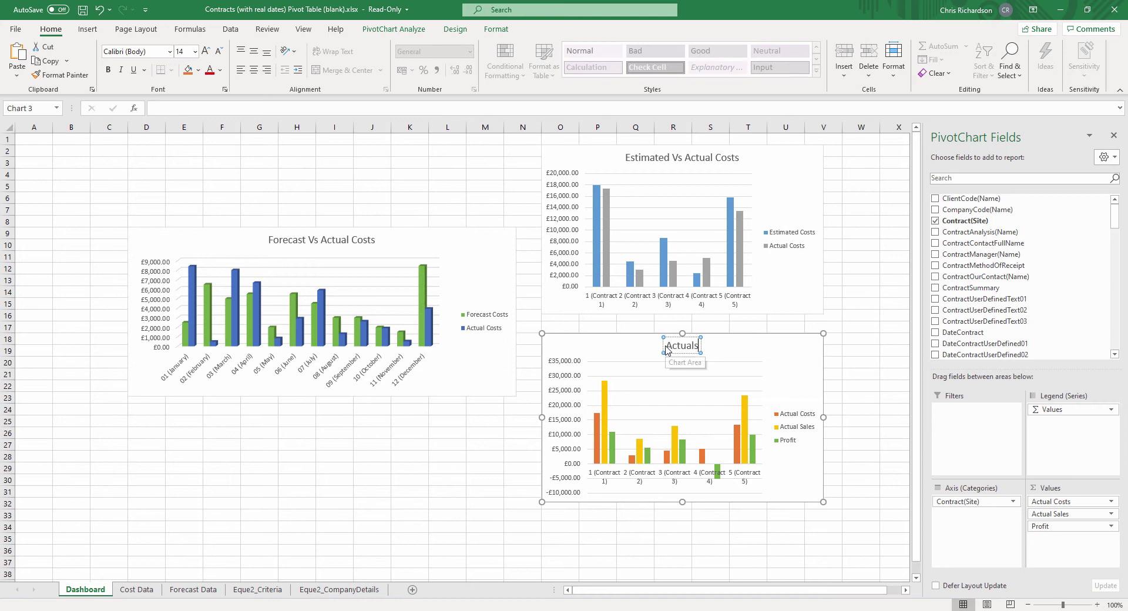
pyautogui.write(' and P')
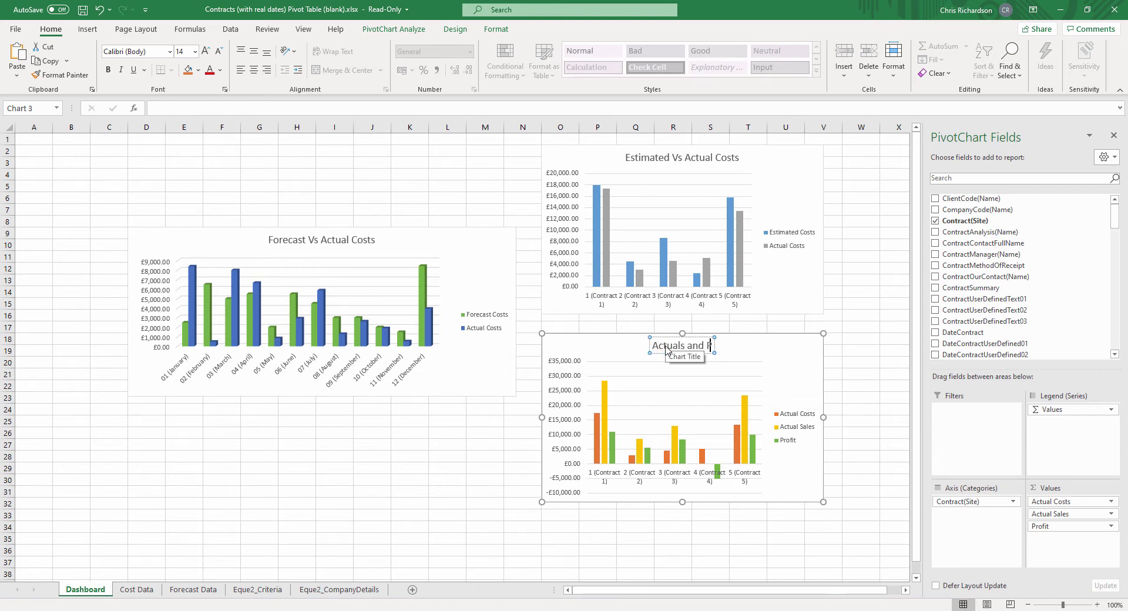
pyautogui.write('rof')
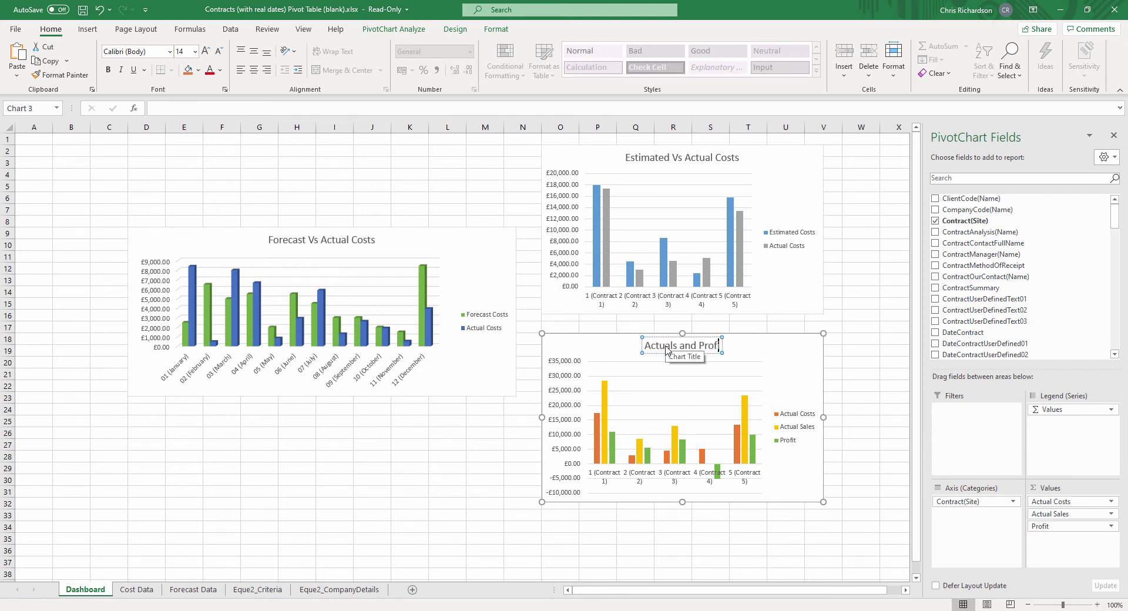
pyautogui.write('it')
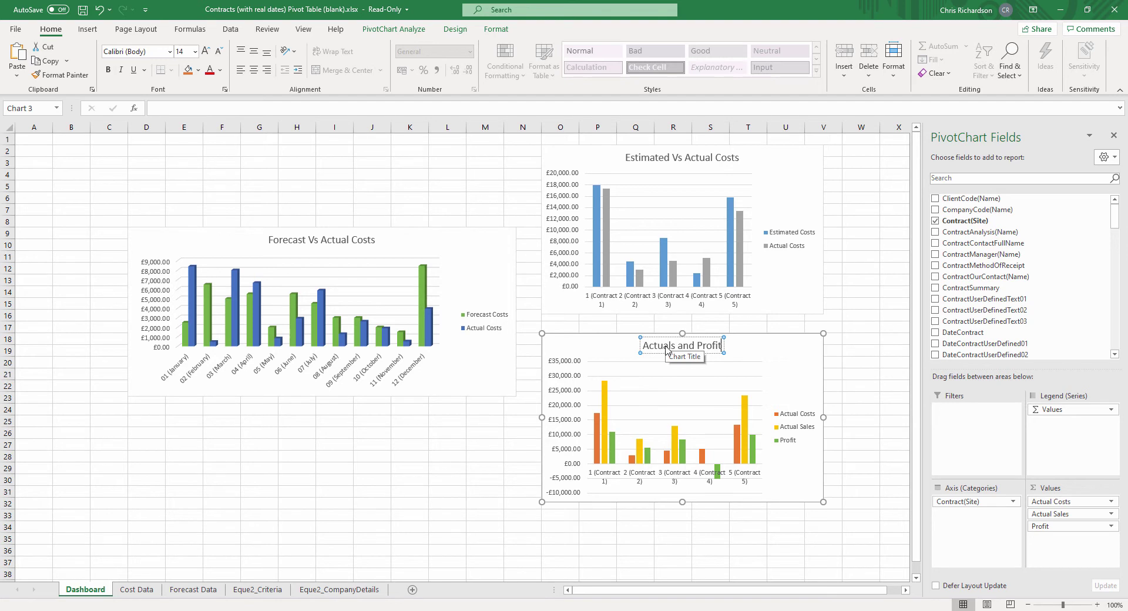
# - Set both the Estimated Vs Actual Costs chart and the Actuals and Profit chart to "Don't move or size with cells"
pyautogui.rightClick(776, 162)
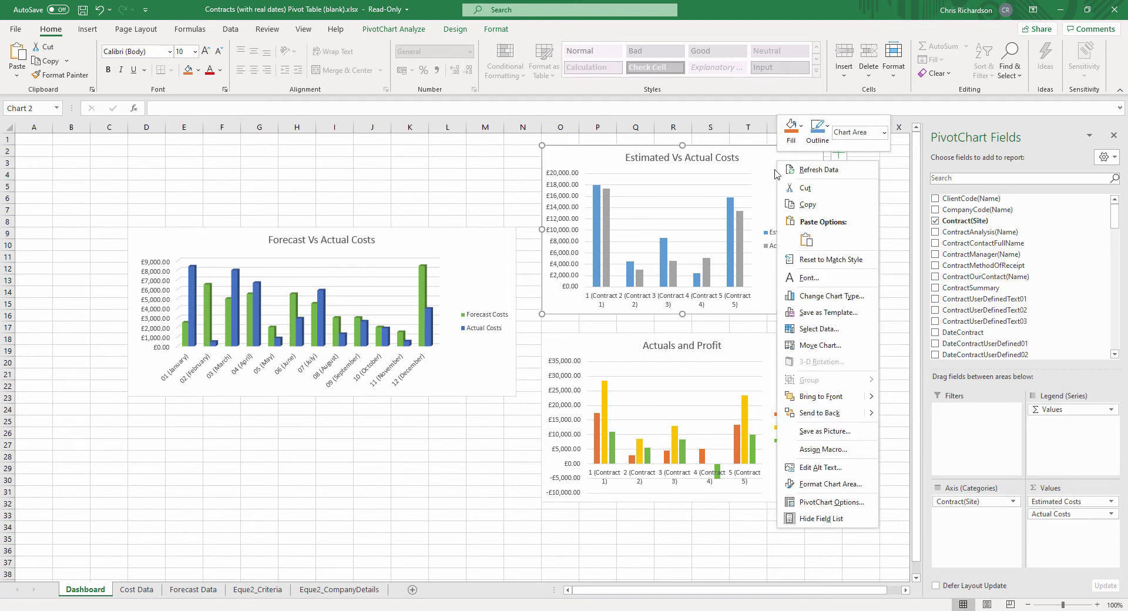
pyautogui.click(852, 485)
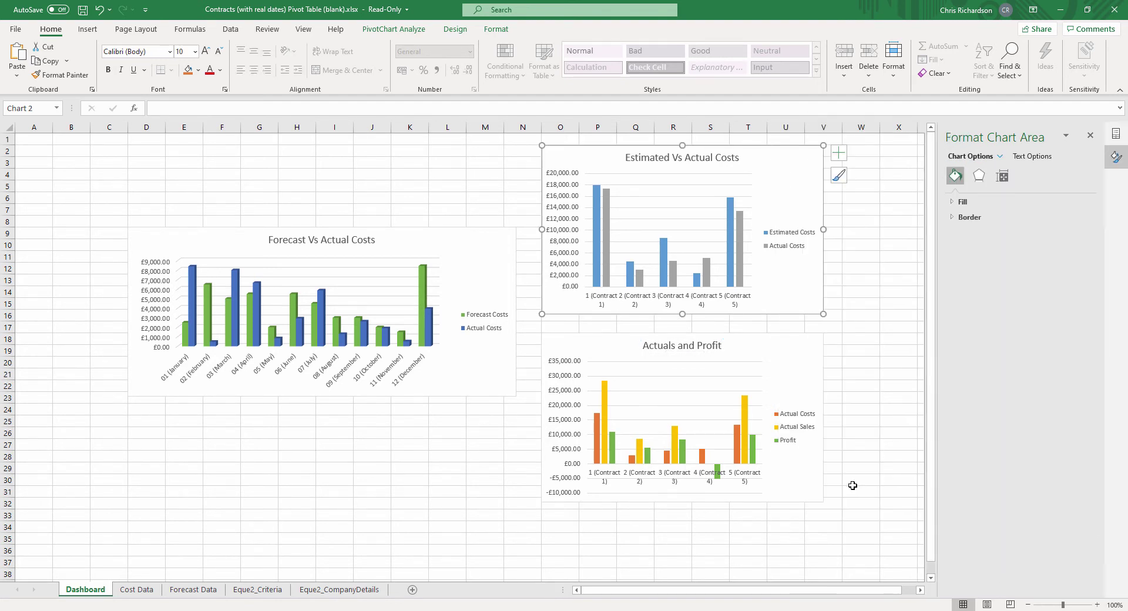
pyautogui.click(1003, 178)
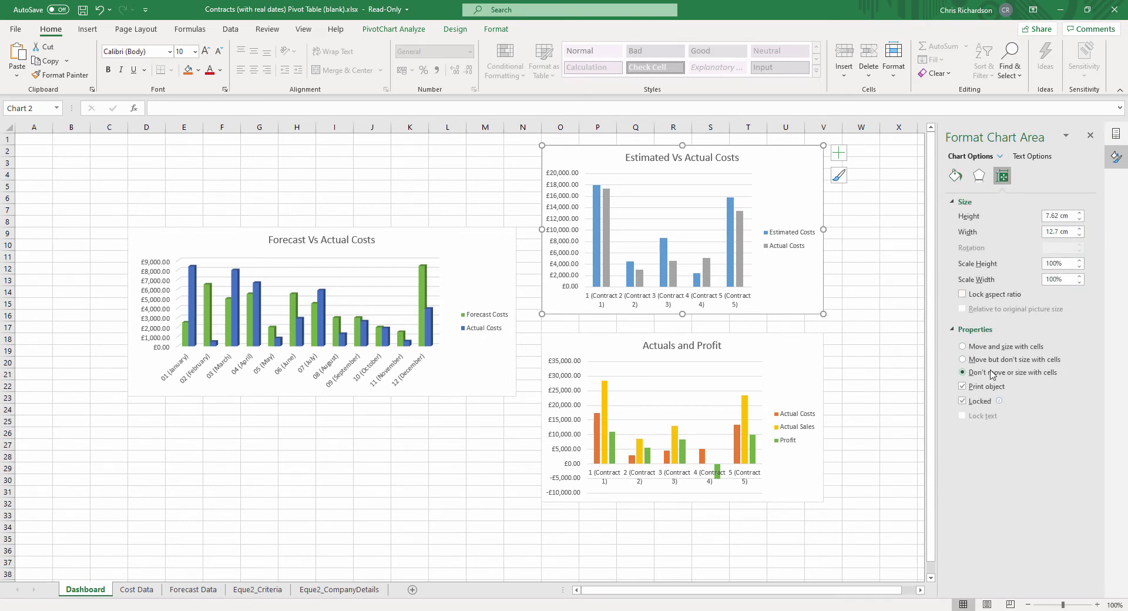
pyautogui.click(795, 355)
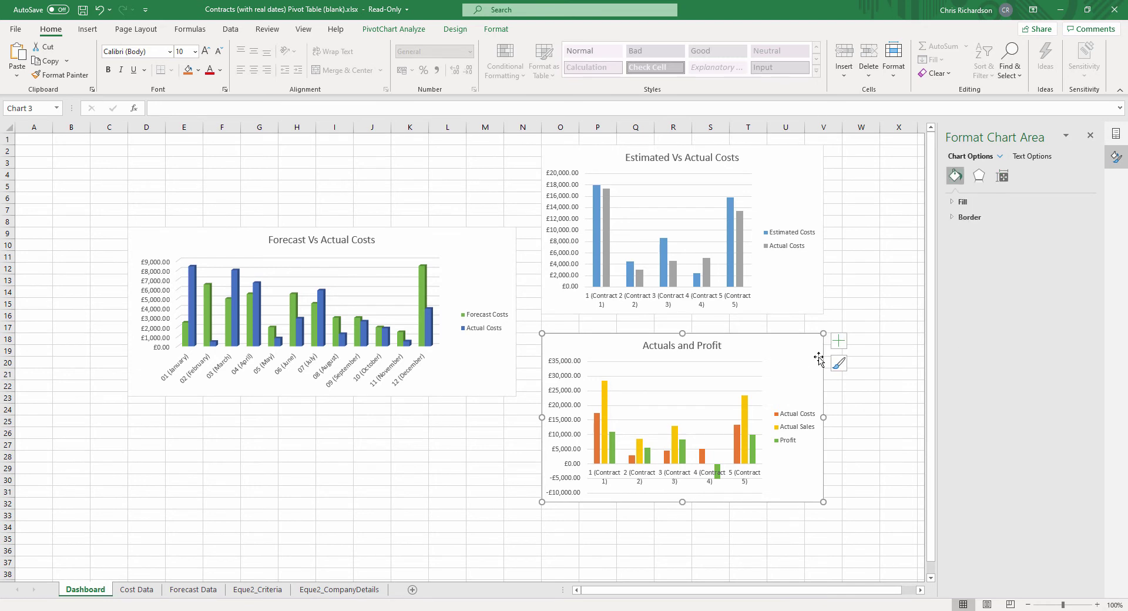
pyautogui.click(1002, 176)
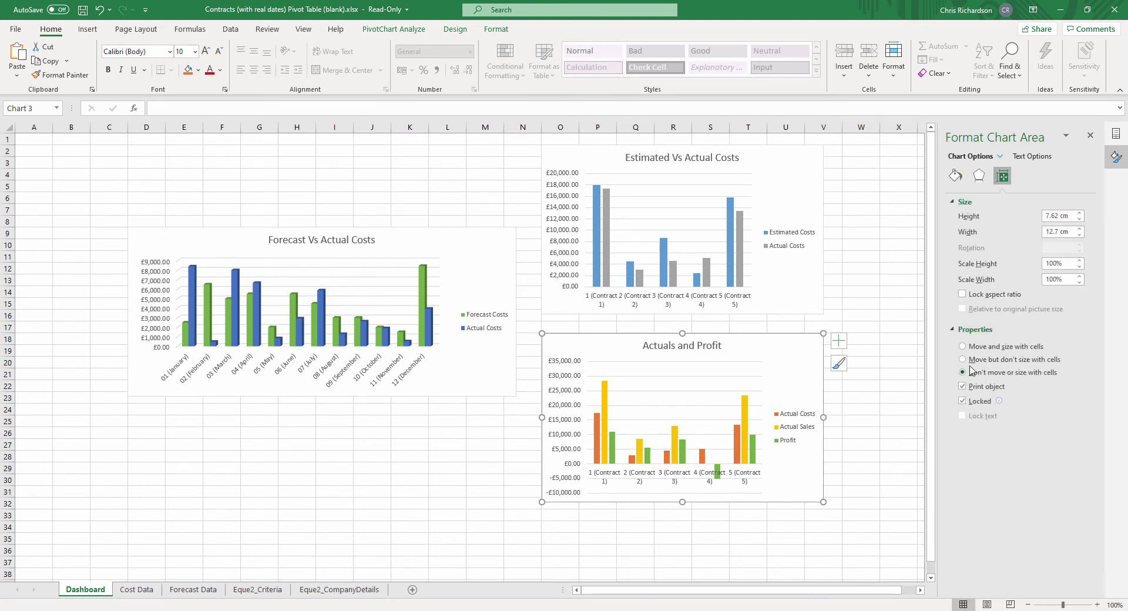
pyautogui.click(1090, 138)
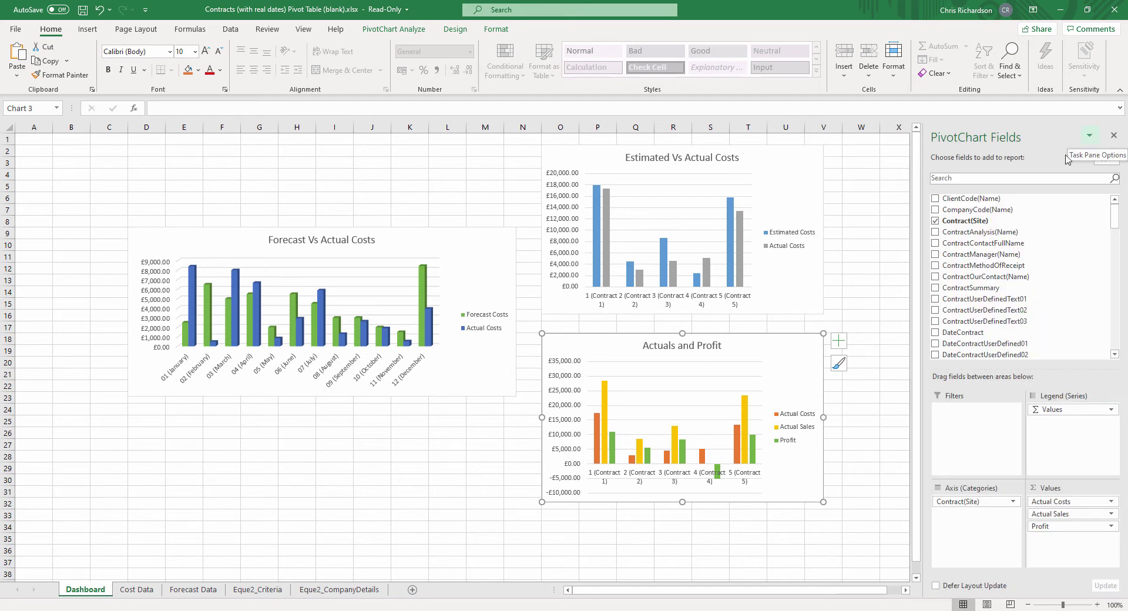
pyautogui.click(311, 517)
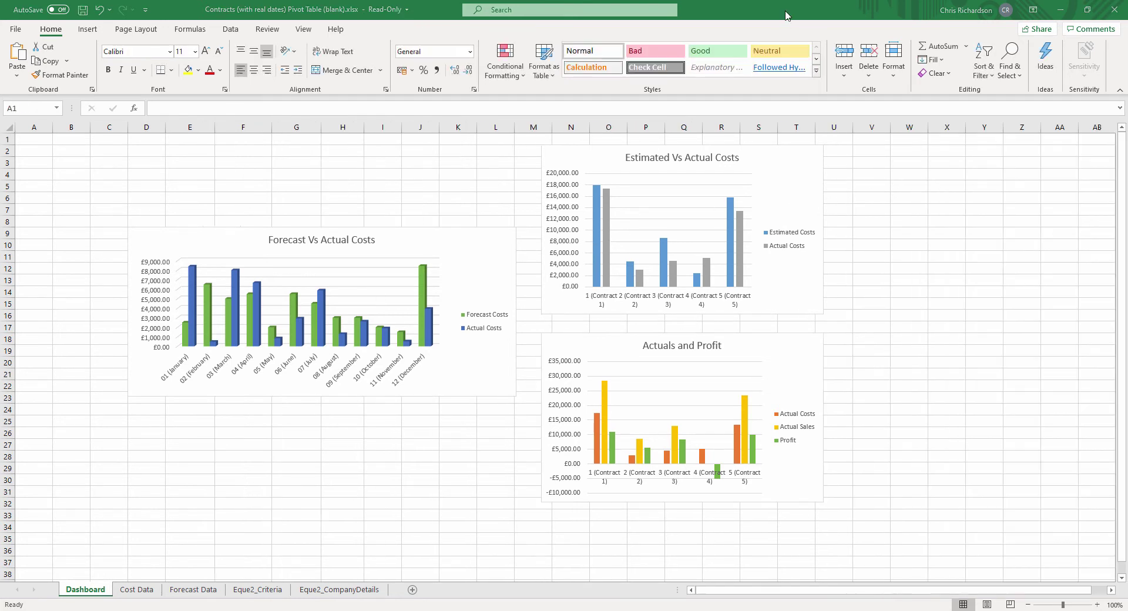
# - Select the Estimated Vs Actual Costs and Actuals and Profit charts together and set their width to 15 cm
pyautogui.click(778, 157)
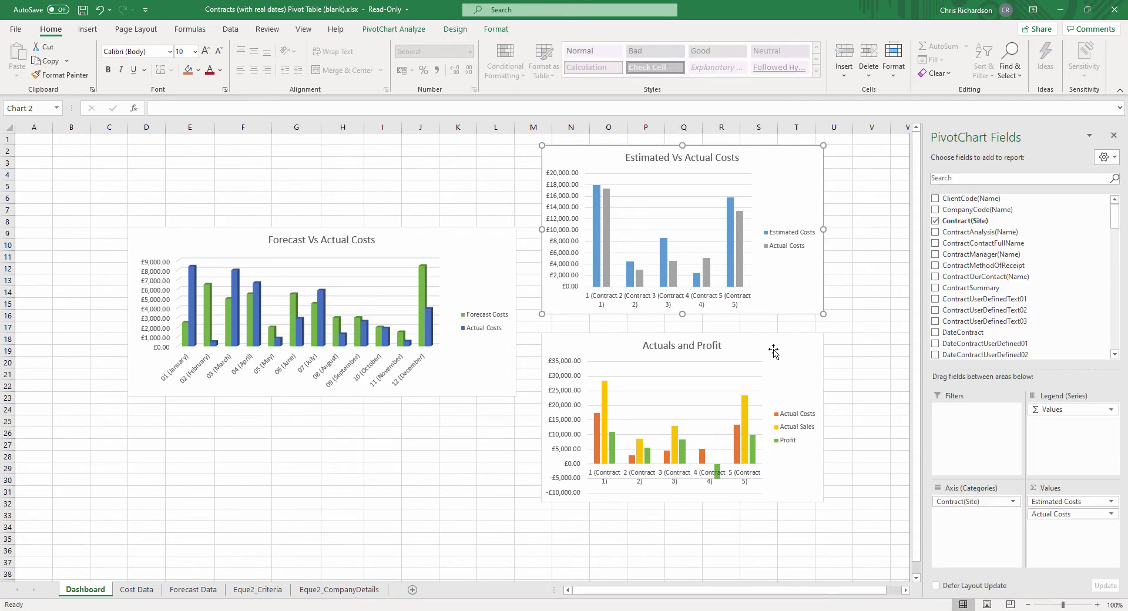
pyautogui.keyDown('ctrl'); pyautogui.click(773, 347); pyautogui.keyUp('ctrl')
pyautogui.click(386, 30)
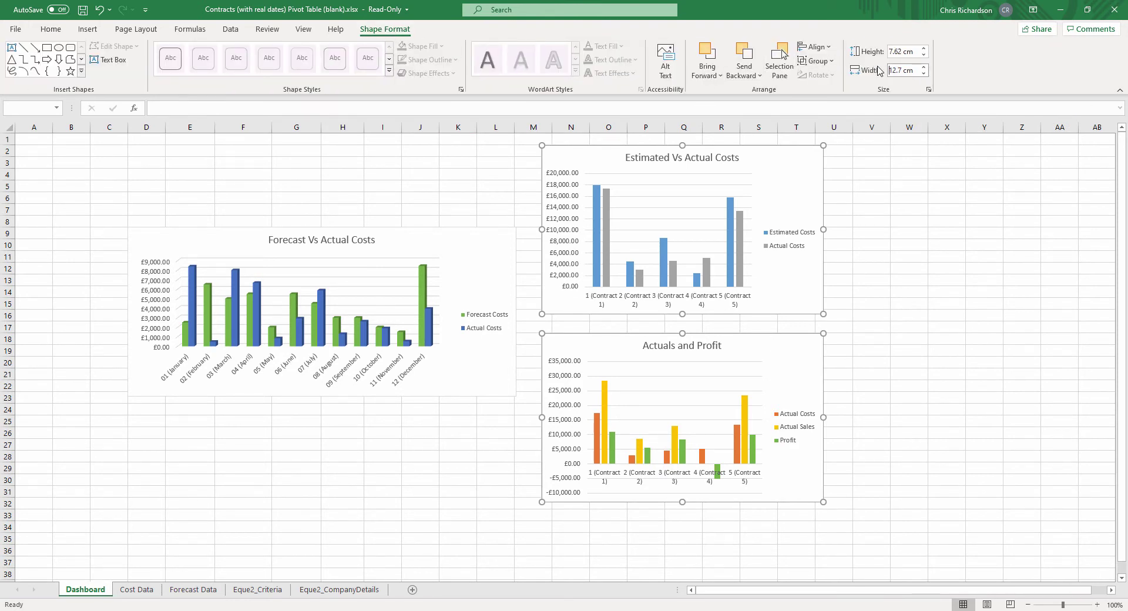
pyautogui.click(896, 71)
pyautogui.write('15')
pyautogui.click(911, 51)
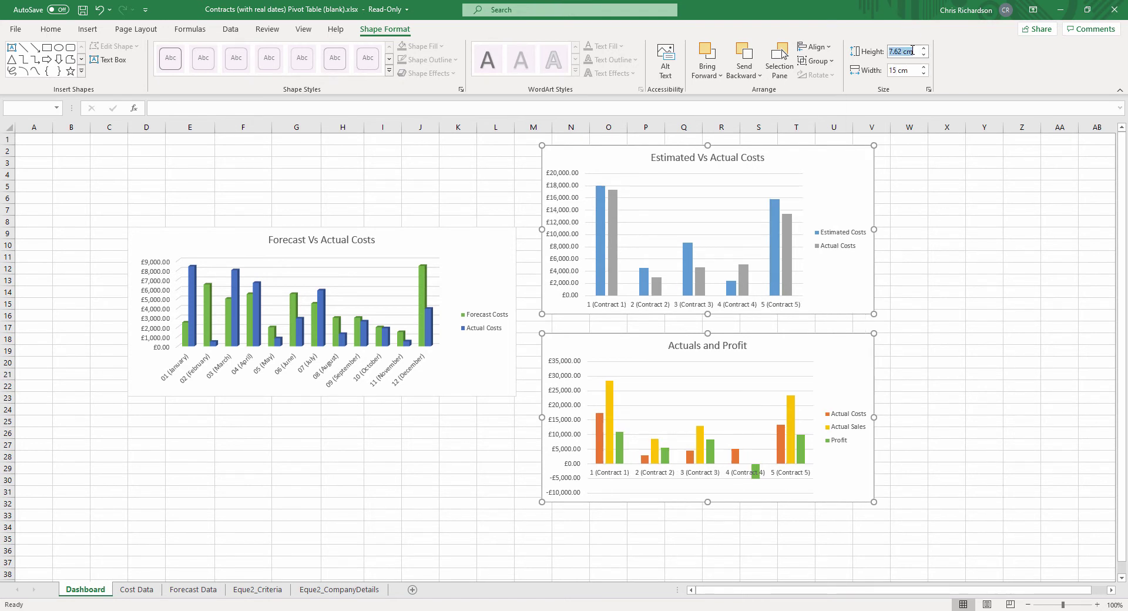
pyautogui.press('Return')
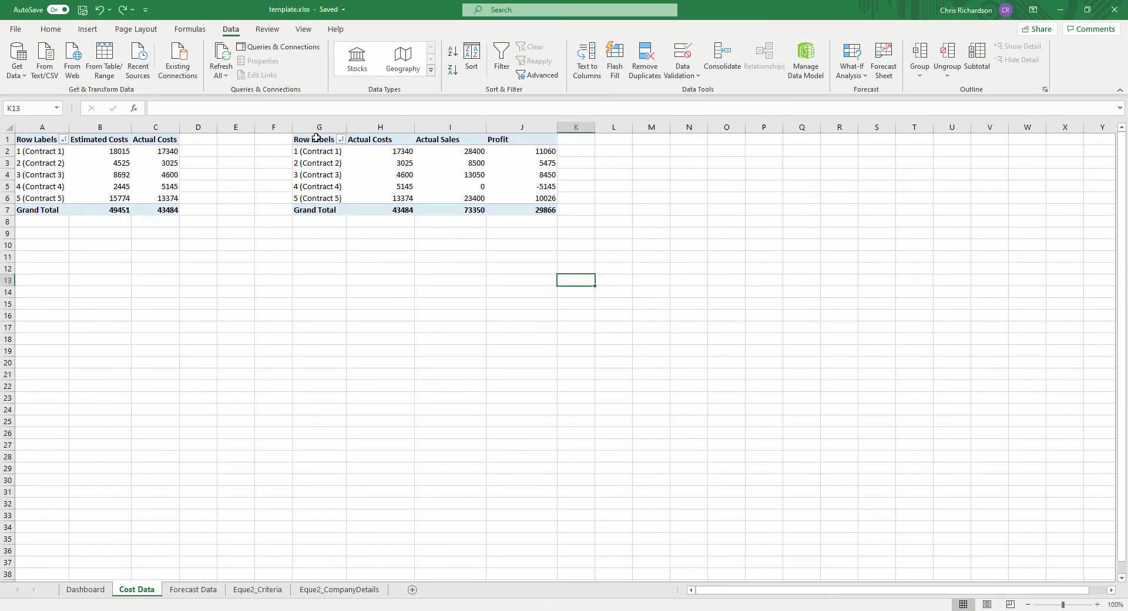
# - Move the costs, sales and profit pivot table from G1:J7 to cell A9 of the Cost Data sheet
pyautogui.moveTo(319, 144); pyautogui.dragTo(508, 214)
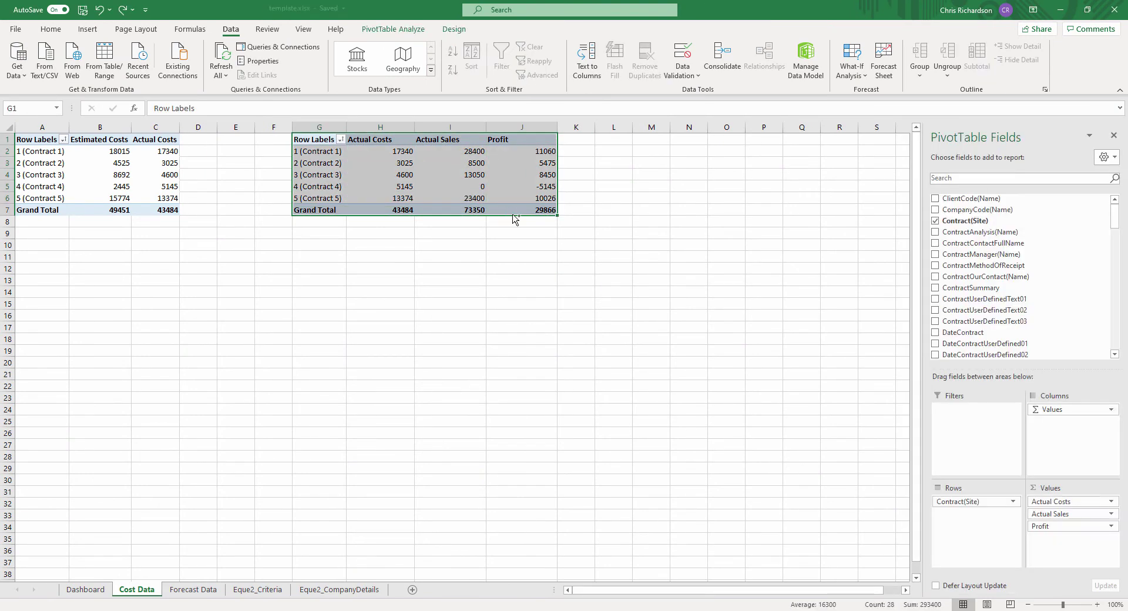
pyautogui.hotkey('ctrl', 'c')
pyautogui.click(41, 235)
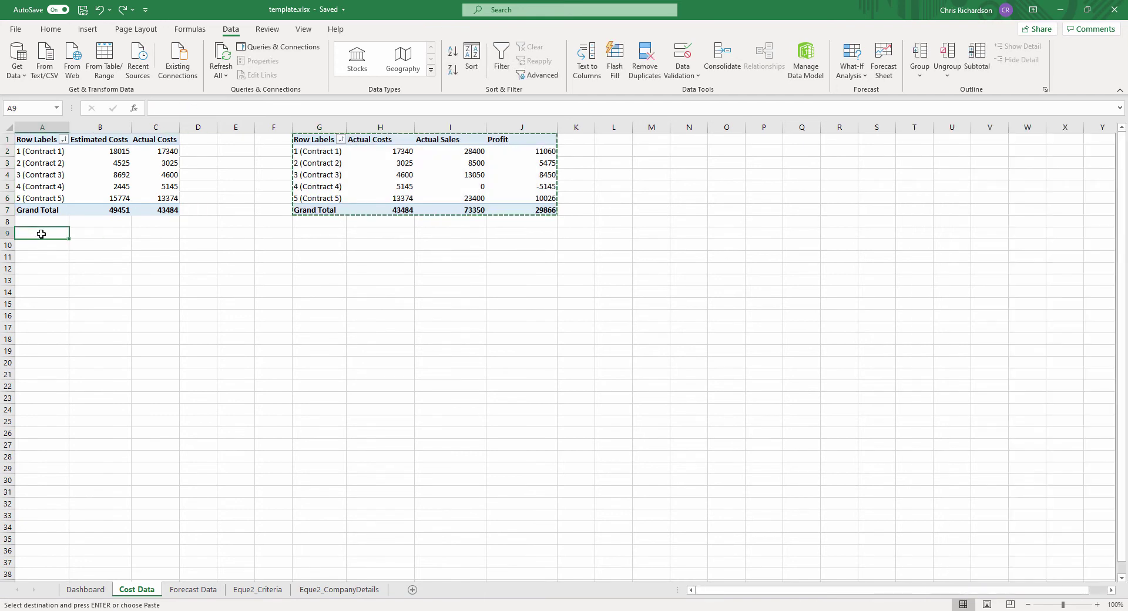
pyautogui.hotkey('ctrl', 'v')
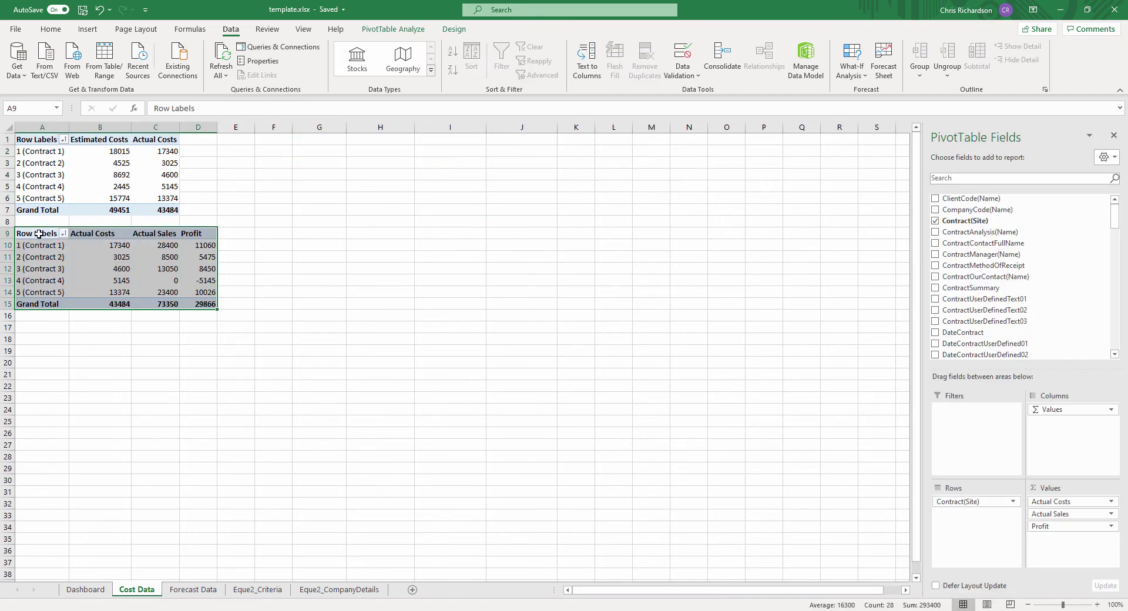
# - Try to add the ItemLineTypeMode field to the estimated and actual costs pivot table
pyautogui.click(49, 167)
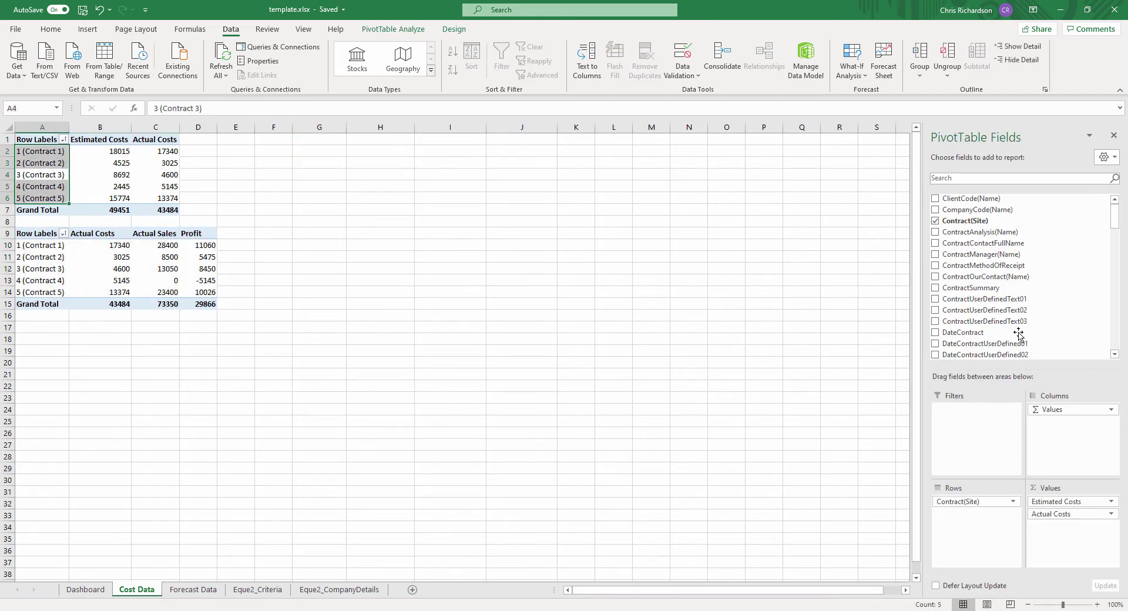
pyautogui.scroll(-4, 1020, 329)
pyautogui.scroll(-1, 1015, 307)
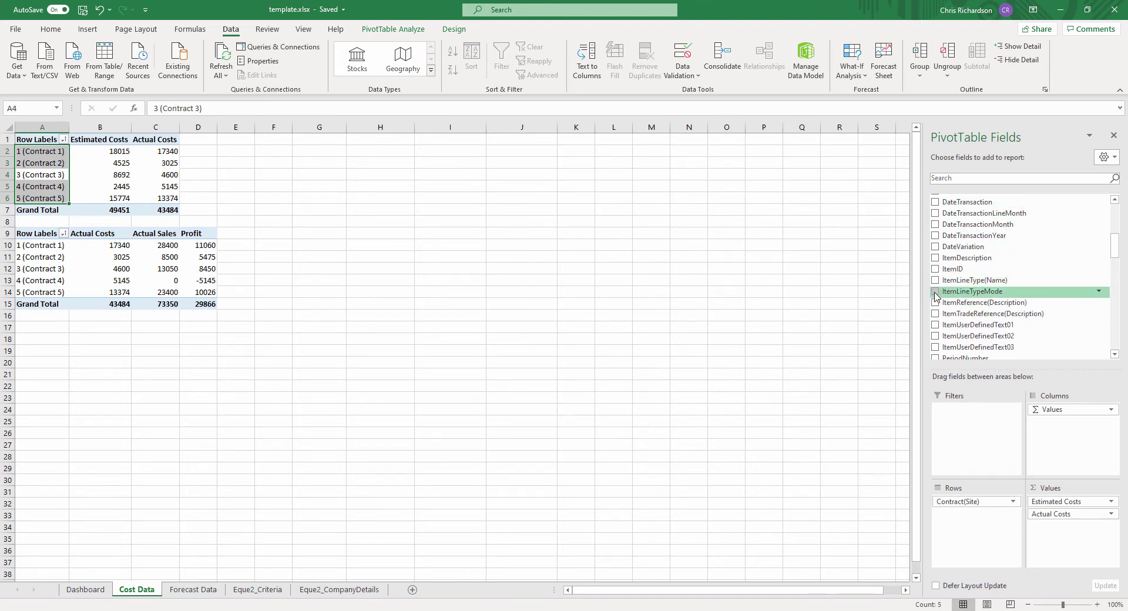
pyautogui.click(936, 294)
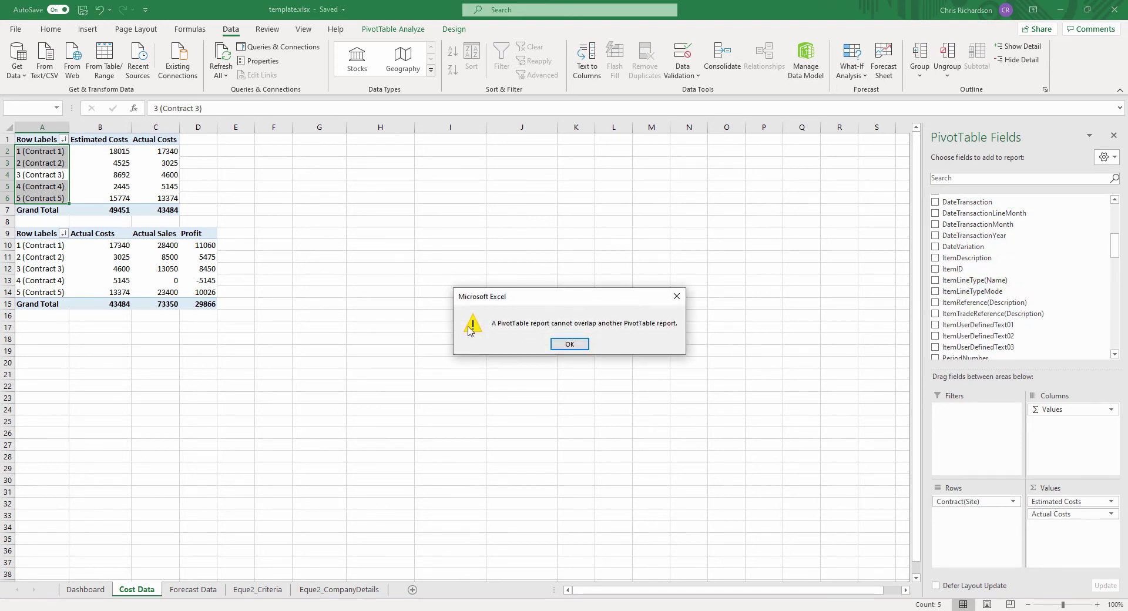
pyautogui.click(582, 344)
# - Move the costs, sales and profit pivot table from A9:D15 to cell E1
pyautogui.moveTo(34, 236); pyautogui.dragTo(197, 304)
pyautogui.hotkey('ctrl', 'x')
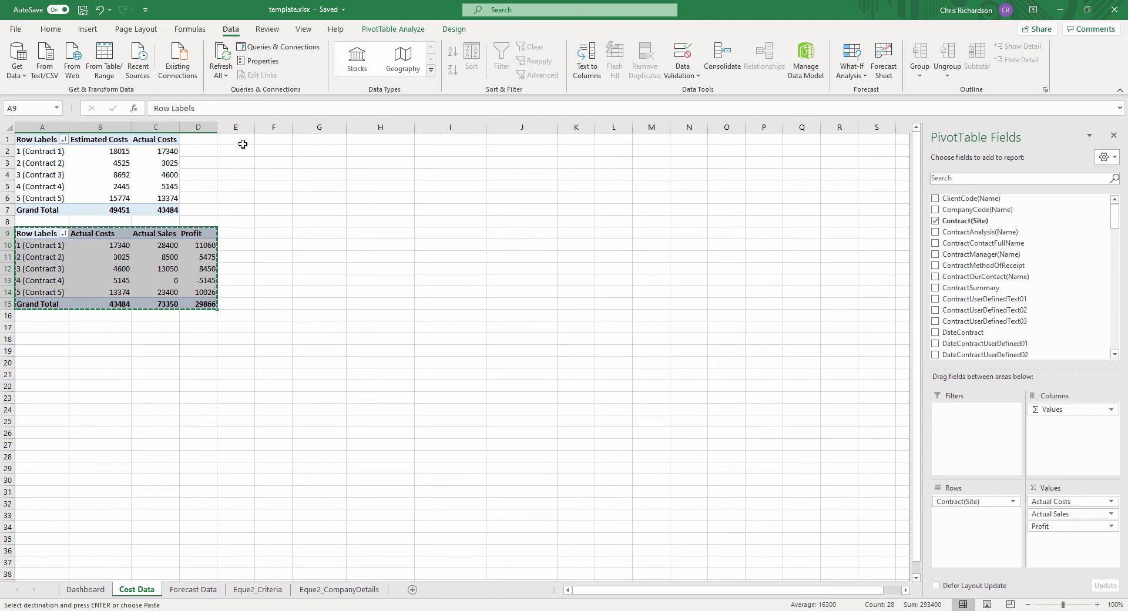
pyautogui.click(239, 142)
pyautogui.hotkey('ctrl', 'v')
# - Filter the estimated costs pivot's field list by "total", add TotalCostForecast and try to add TotalCostRetention
pyautogui.click(118, 164)
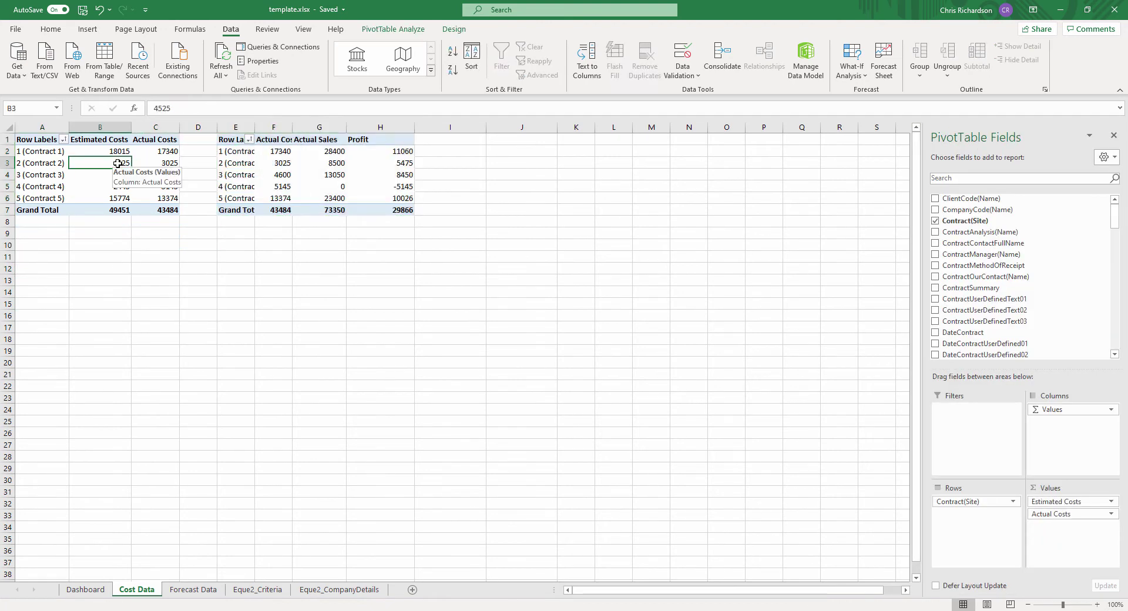
pyautogui.click(972, 180)
pyautogui.write('total')
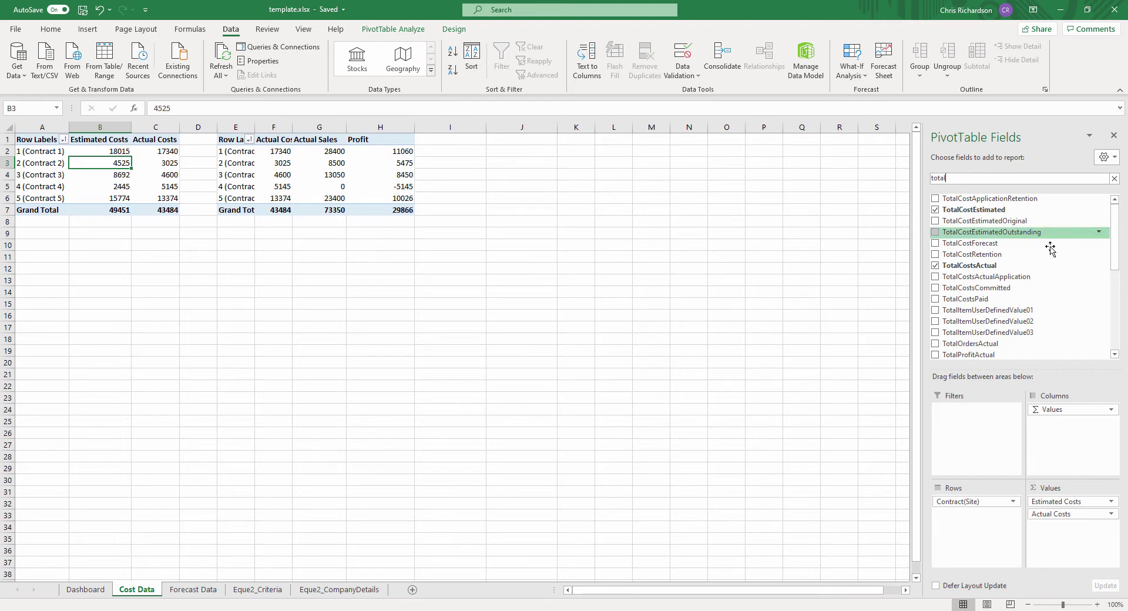
pyautogui.click(935, 243)
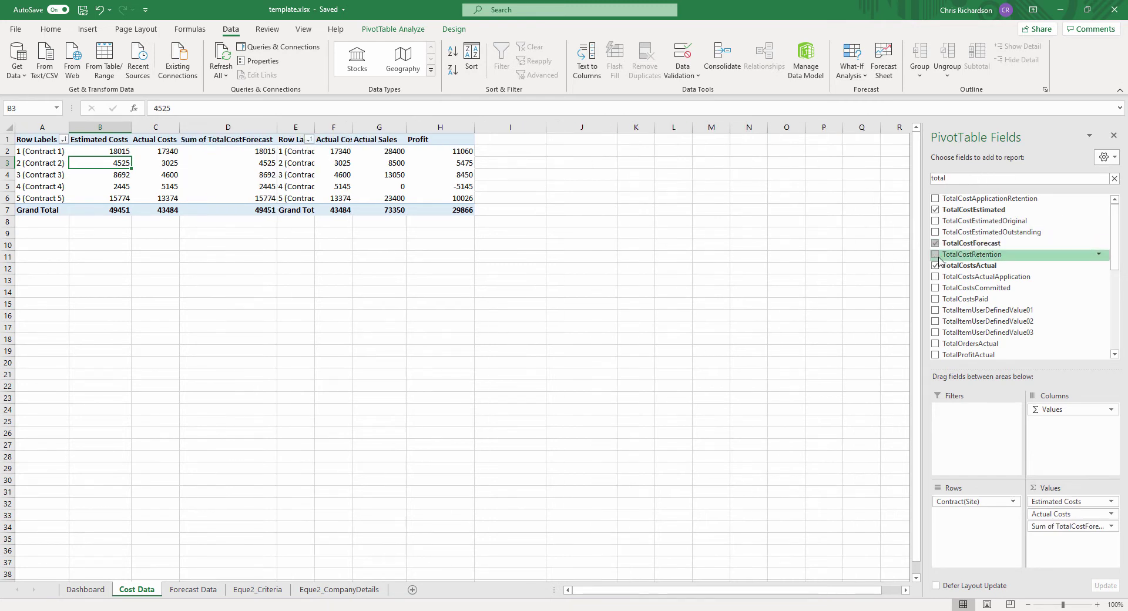
pyautogui.click(936, 254)
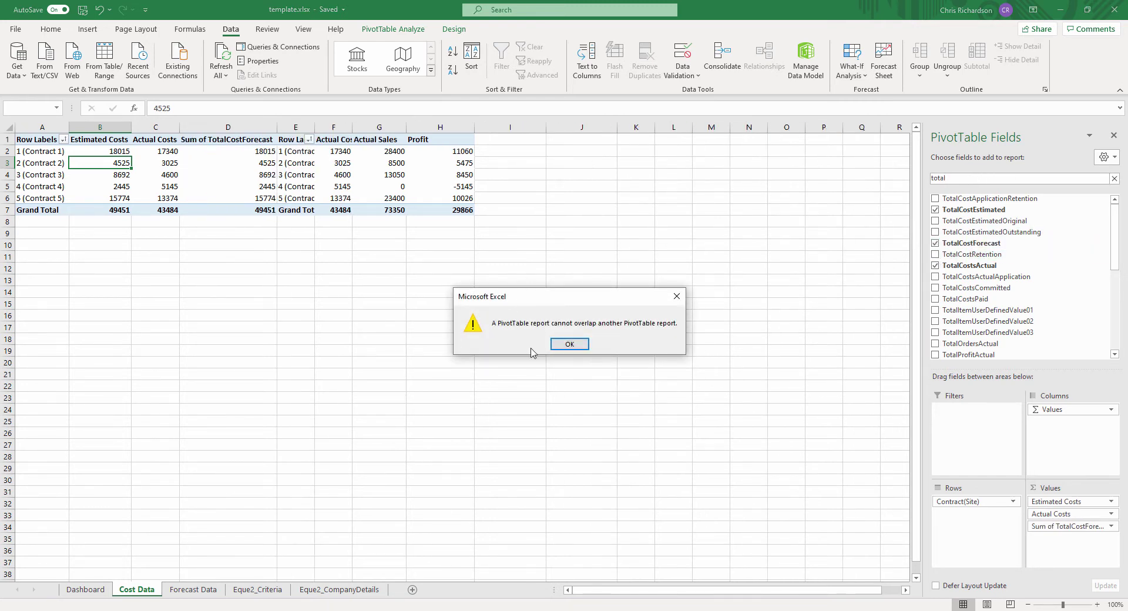
pyautogui.click(570, 344)
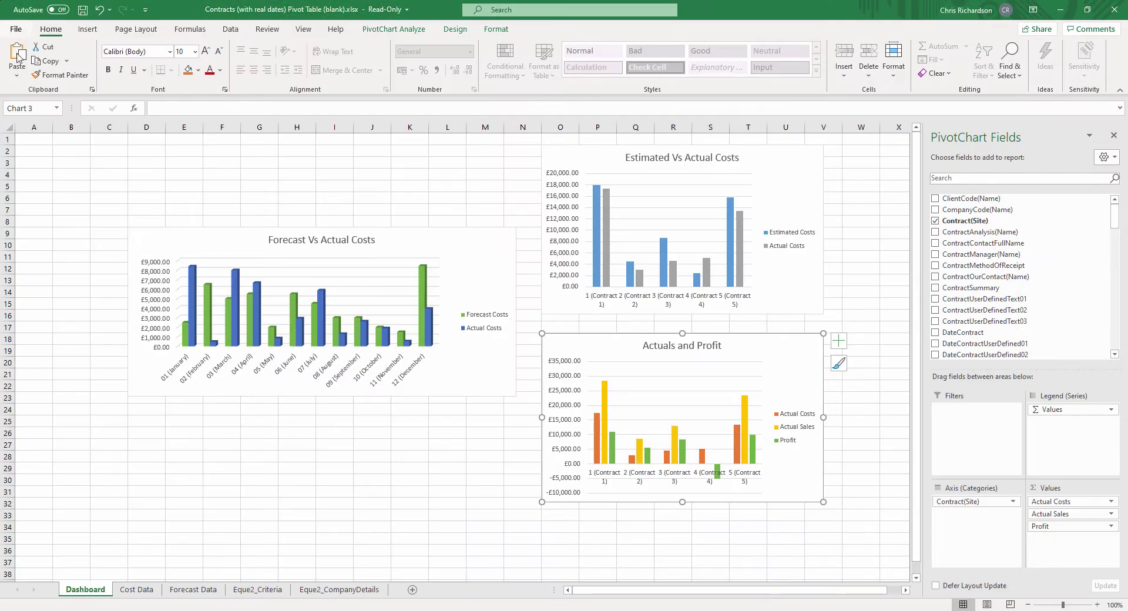
# - Enter "Report Index:" in cell A1 of the Dashboard sheet, with "Forecast Data Sheet" in A2 and "Cost Data Sheet" in A3
pyautogui.click(33, 141)
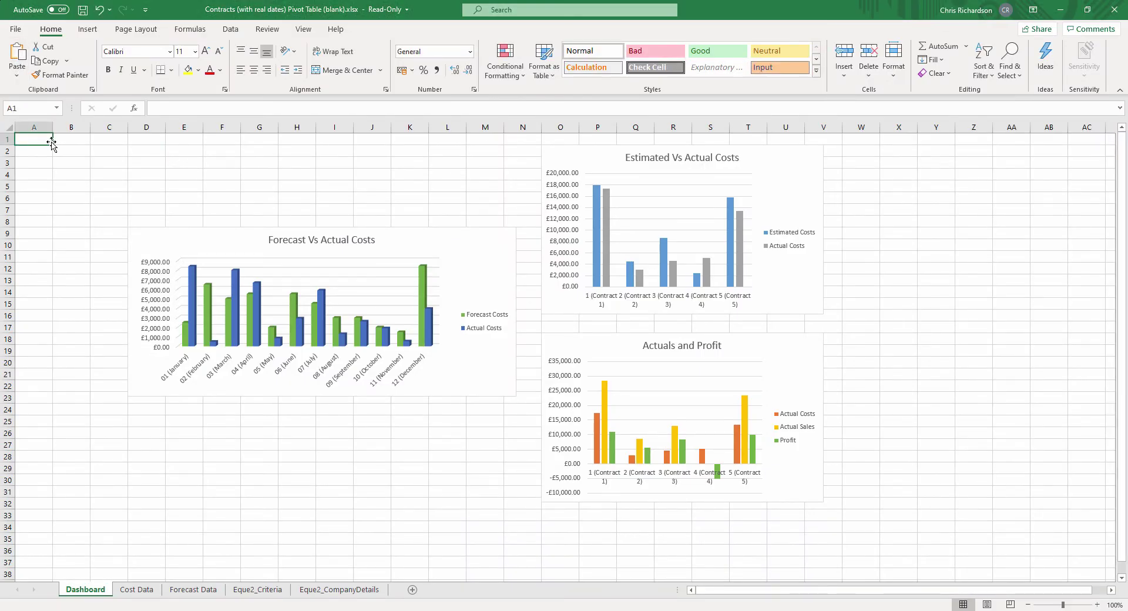
pyautogui.write('Report Index:')
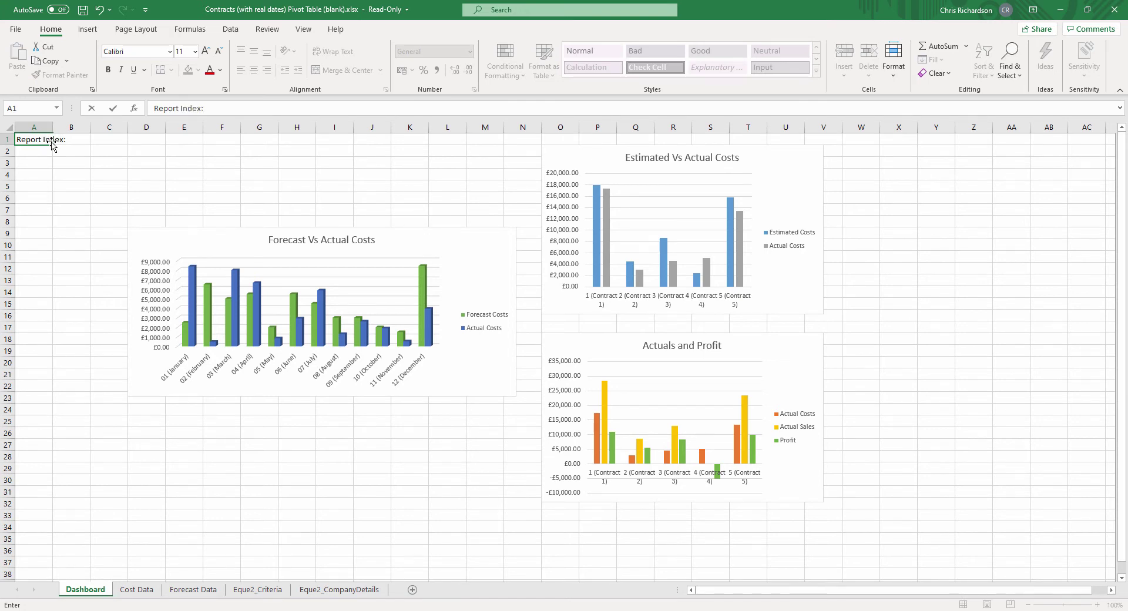
pyautogui.press('Return')
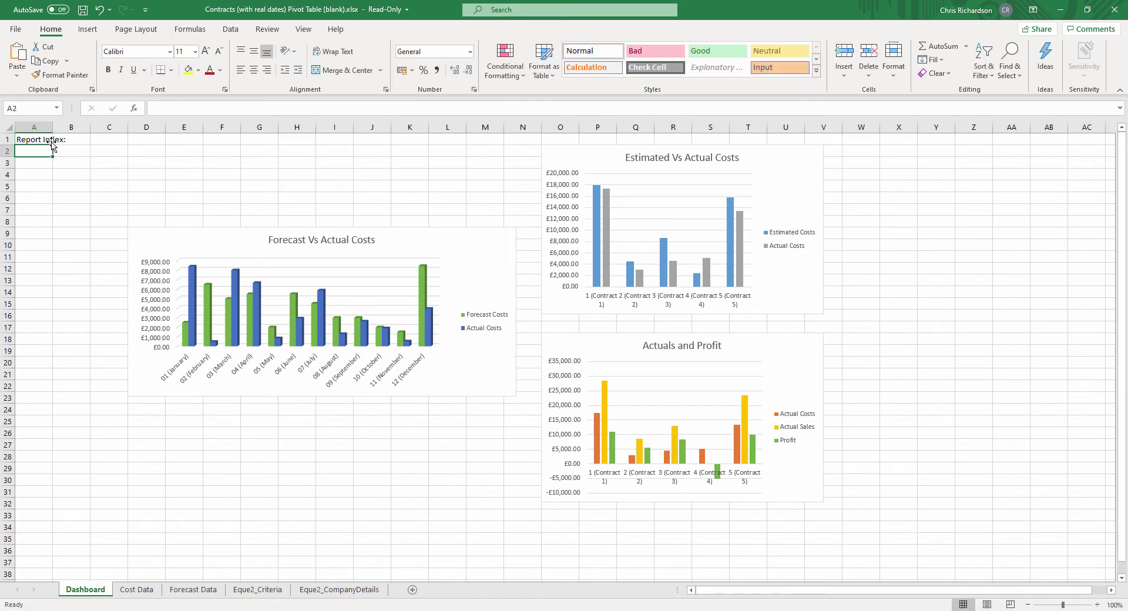
pyautogui.write('Forecast Data Sheet')
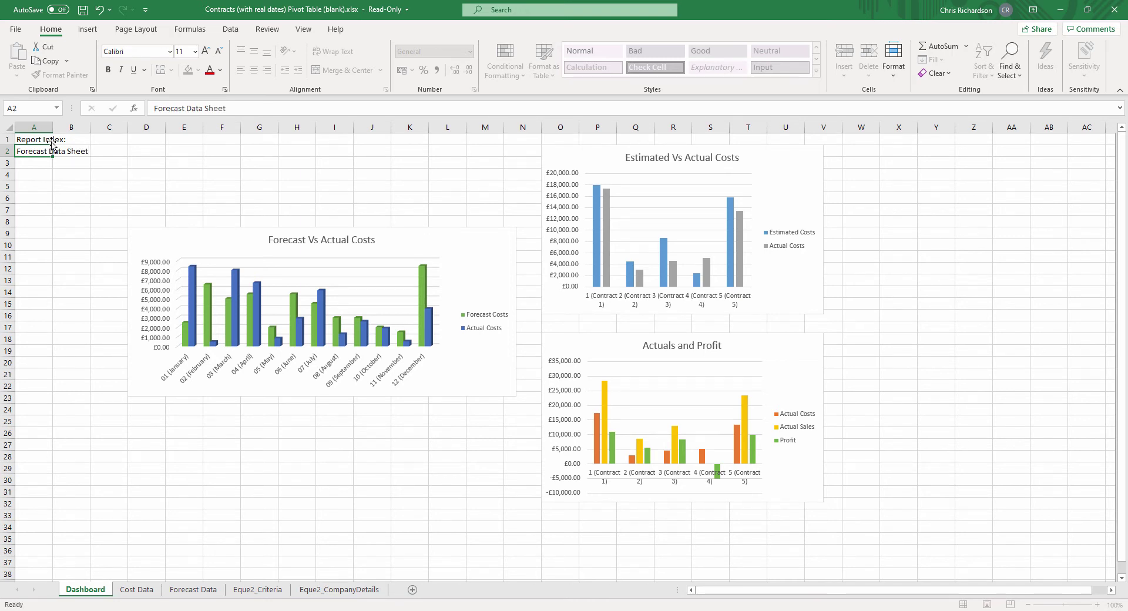
pyautogui.press('Return')
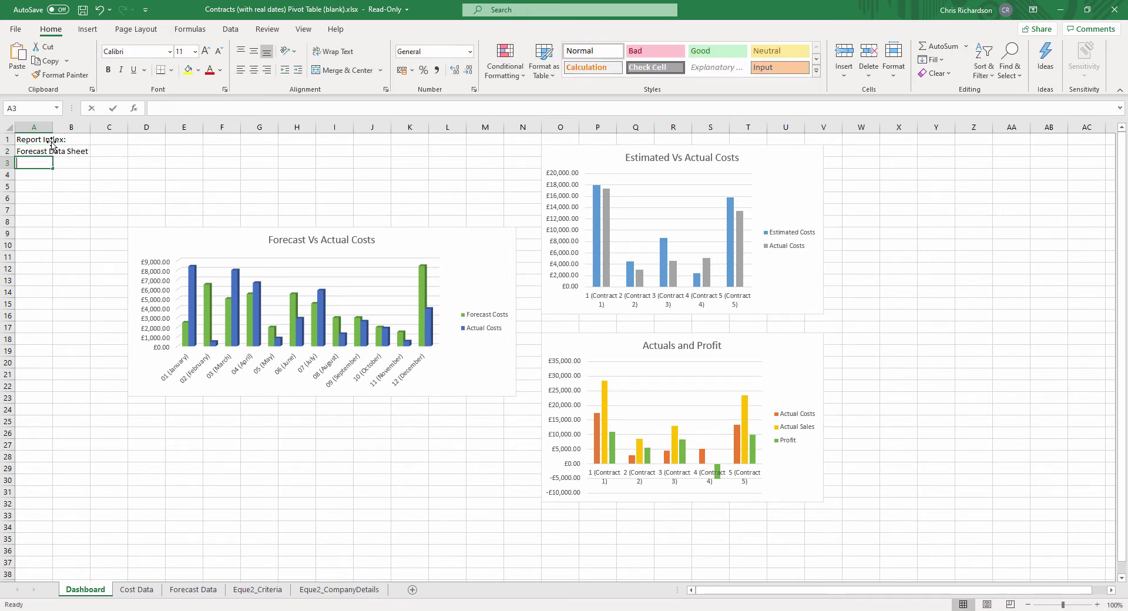
pyautogui.write('Cost Data Sheet')
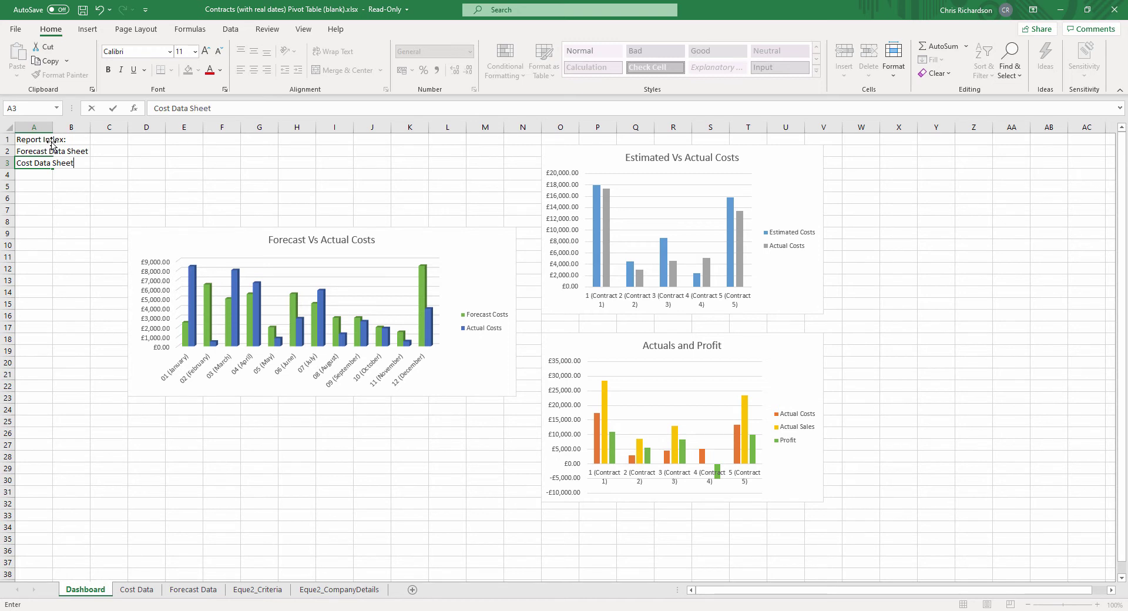
# - Merge and centre the report index cells across columns A to C separately in each of rows 1, 2 and 3
pyautogui.click(49, 140)
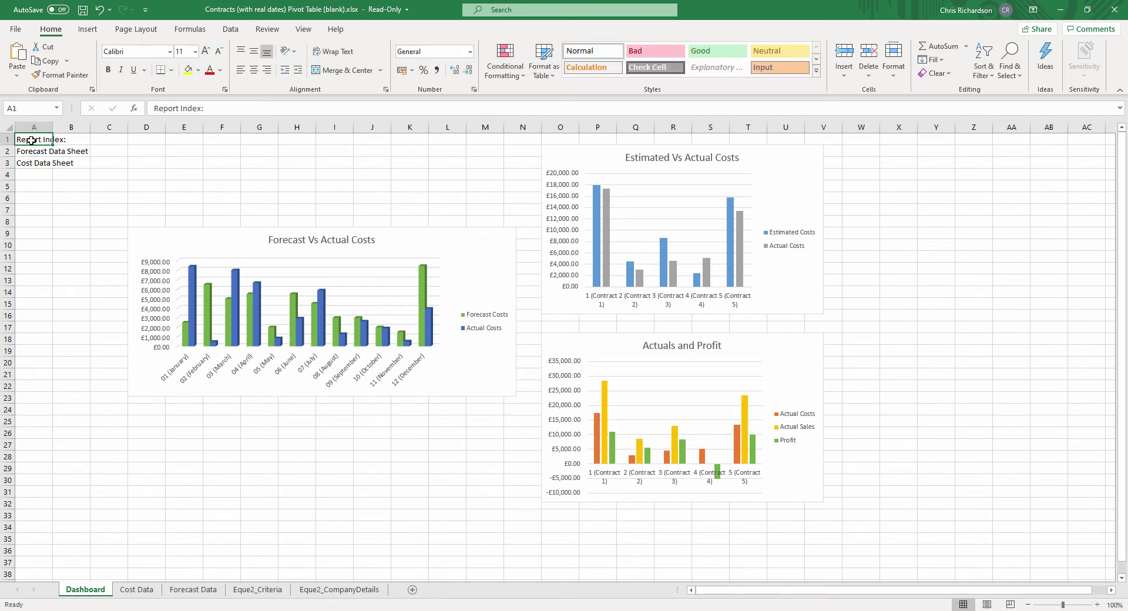
pyautogui.moveTo(36, 140); pyautogui.dragTo(102, 140)
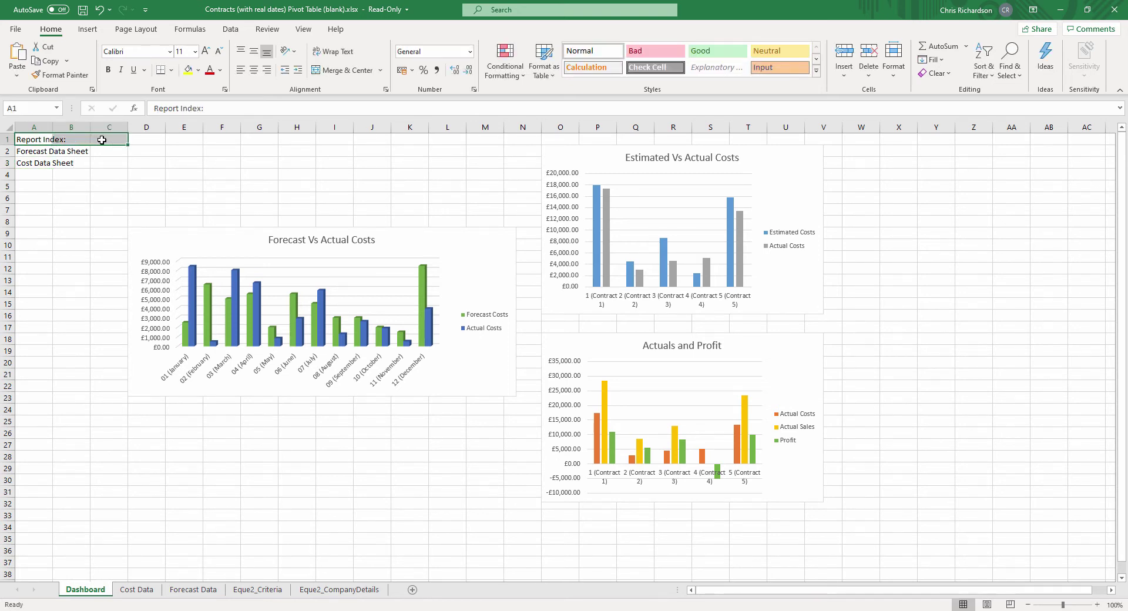
pyautogui.click(344, 70)
pyautogui.moveTo(30, 151); pyautogui.dragTo(112, 151)
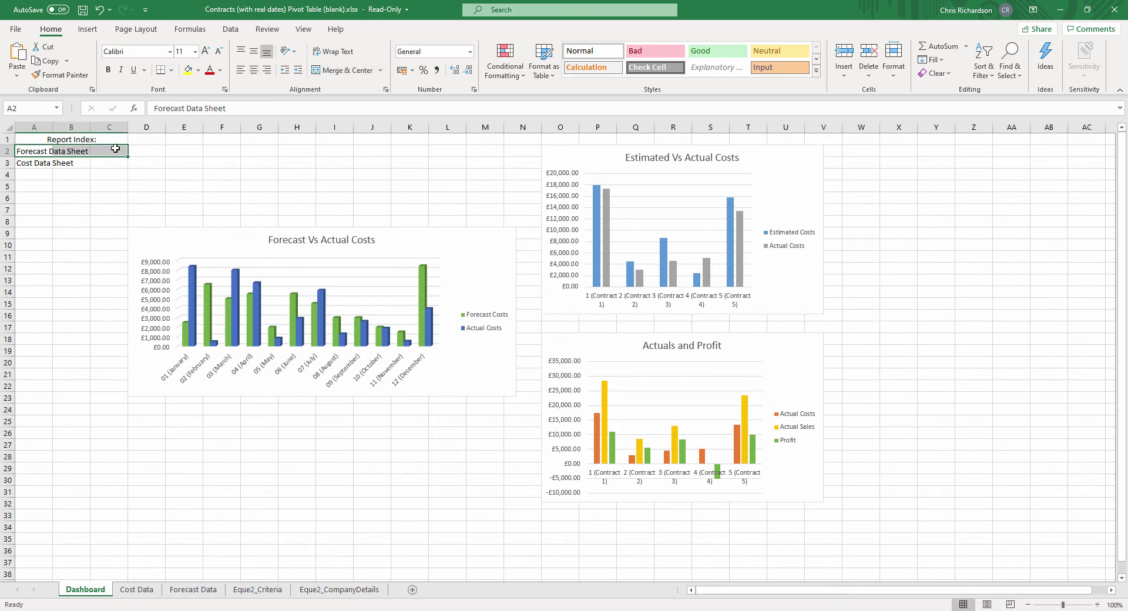
pyautogui.press('F4')
pyautogui.moveTo(46, 163)
pyautogui.mouseDown()
pyautogui.moveTo(116, 163)
pyautogui.moveTo(67, 163)
pyautogui.mouseUp()
pyautogui.click(343, 70)
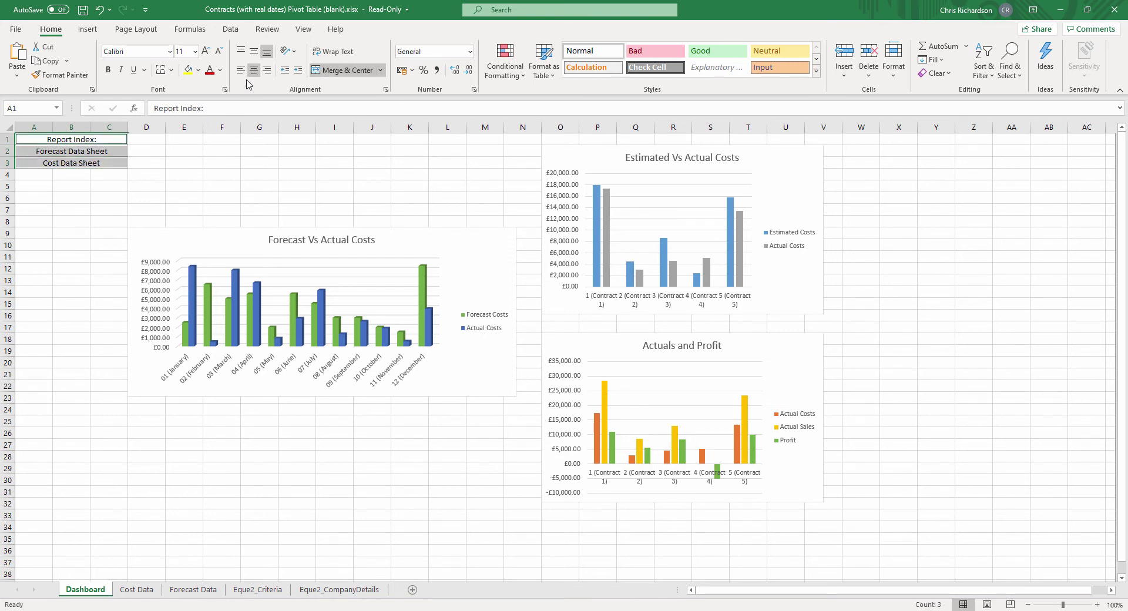
# - Left-align the merged report index rows and indent the Forecast Data Sheet and Cost Data Sheet entries by two levels
pyautogui.hotkey('ctrl', 'z')
pyautogui.hotkey('ctrl', 'z')
pyautogui.hotkey('ctrl', 'z')
pyautogui.click(130, 151)
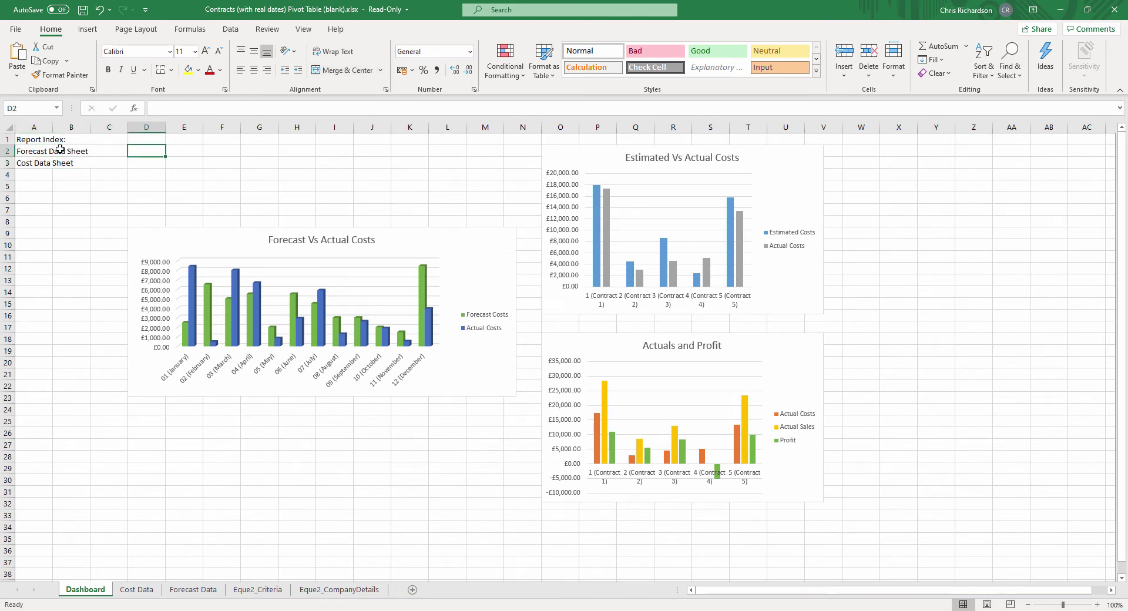
pyautogui.moveTo(61, 151); pyautogui.dragTo(114, 163)
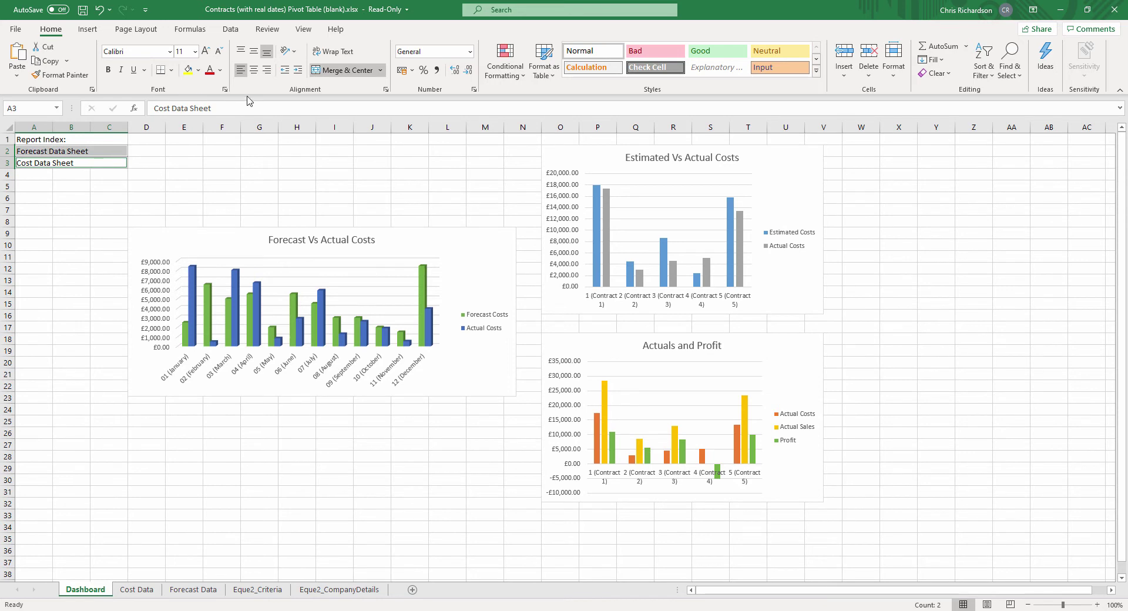
pyautogui.click(297, 71)
pyautogui.click(296, 71)
pyautogui.click(130, 152)
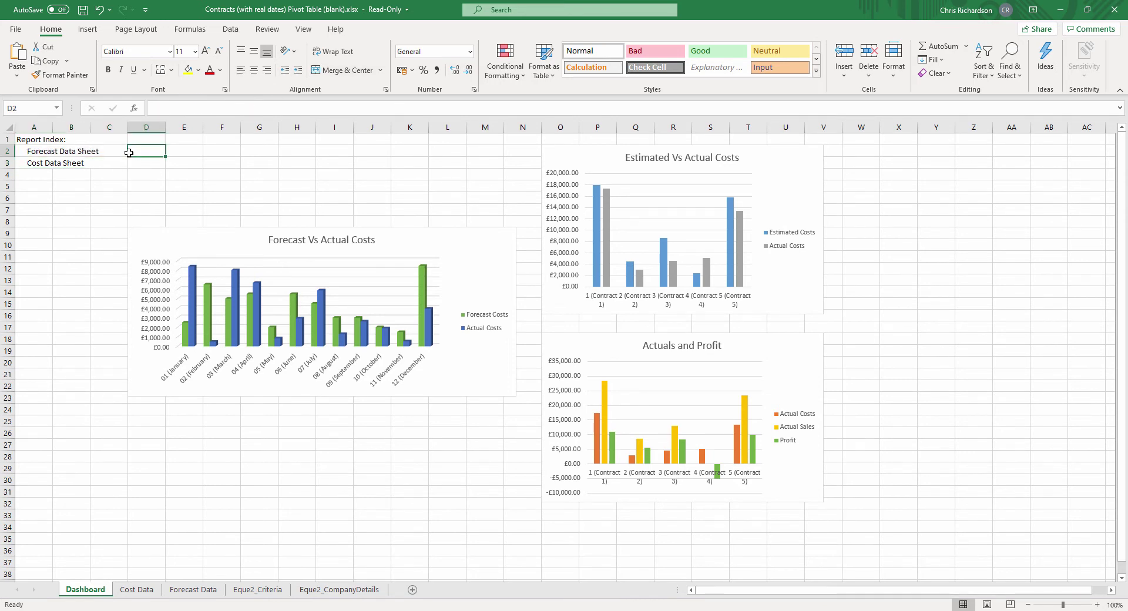
# - Hyperlink the Forecast Data Sheet index entry to cell A1 of the Forecast Data sheet in this workbook
pyautogui.click(69, 150)
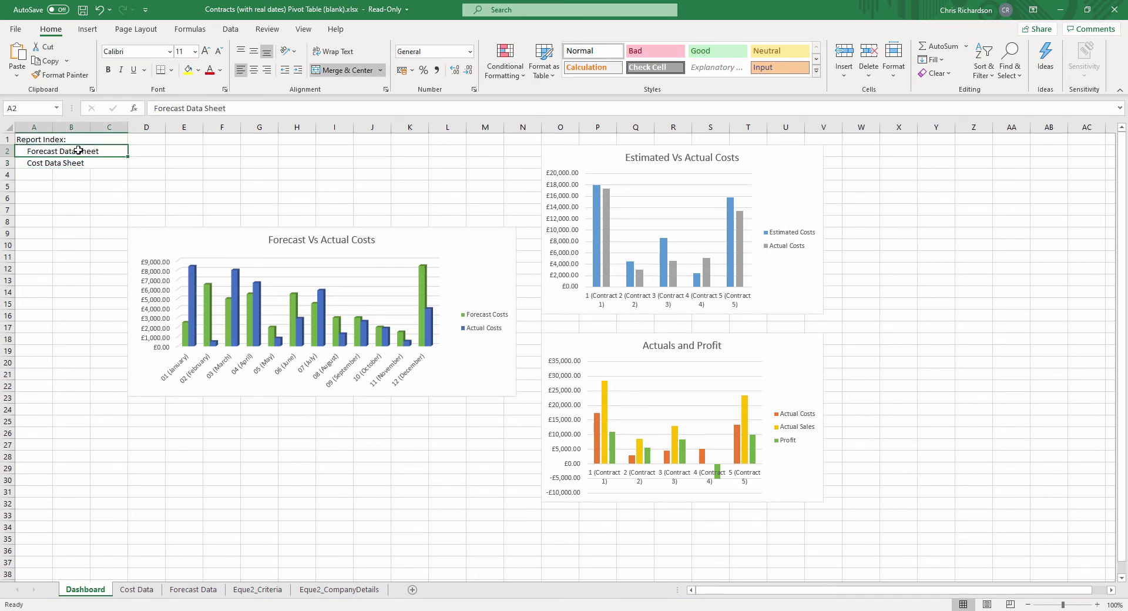
pyautogui.rightClick(114, 151)
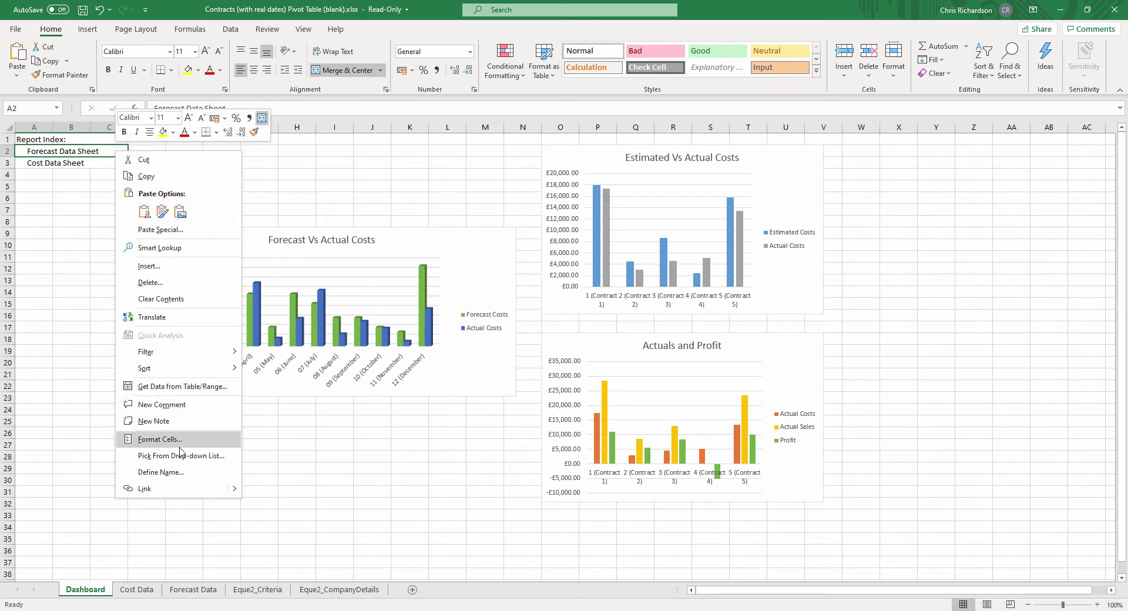
pyautogui.press('Escape')
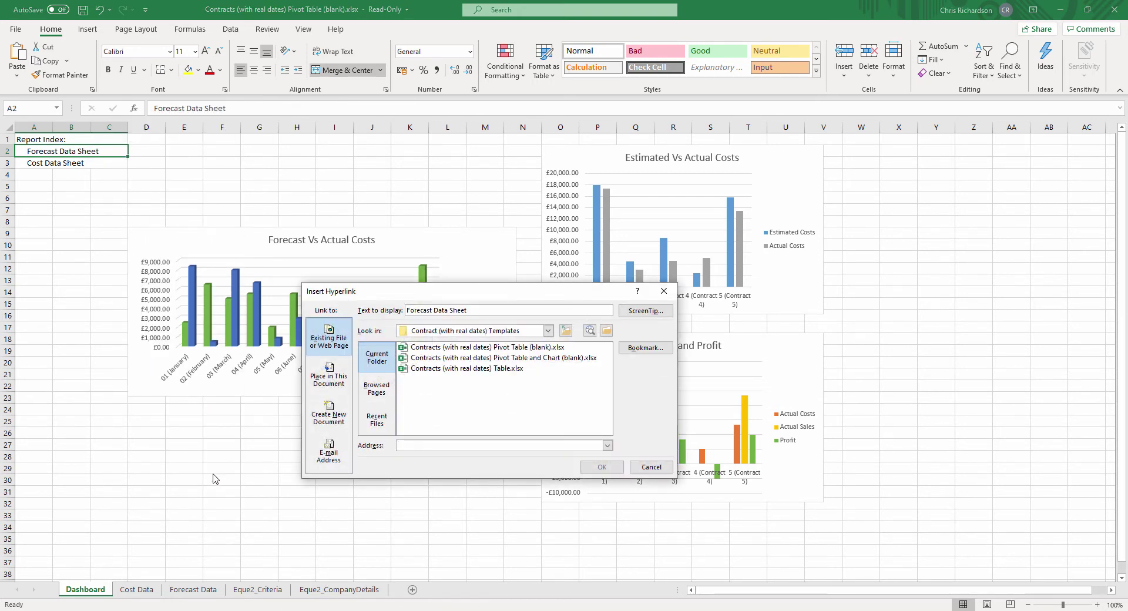
pyautogui.click(328, 376)
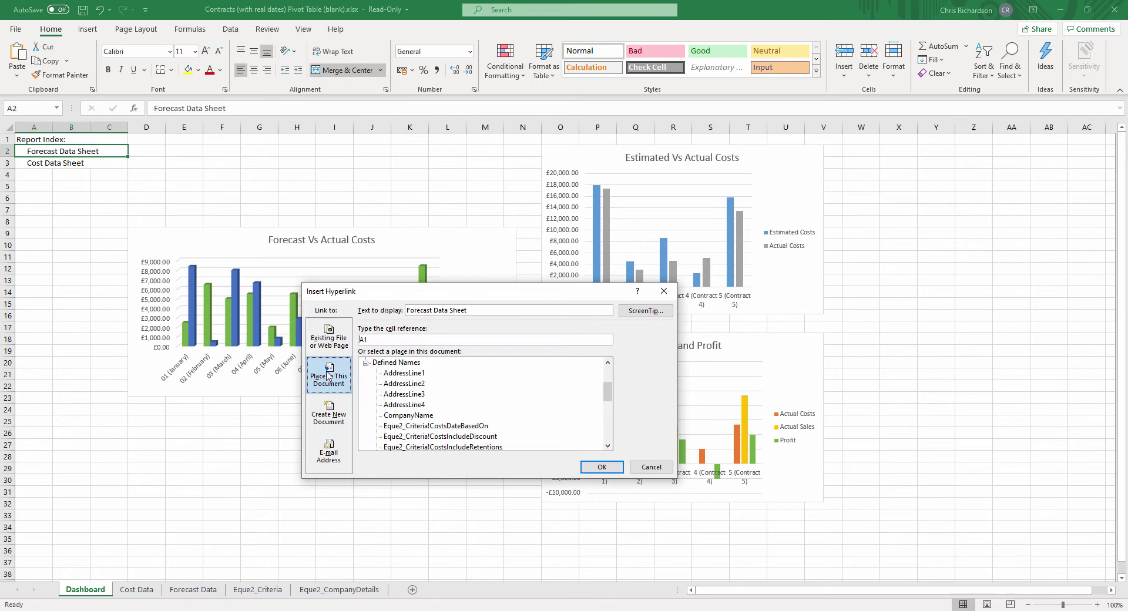
pyautogui.click(366, 364)
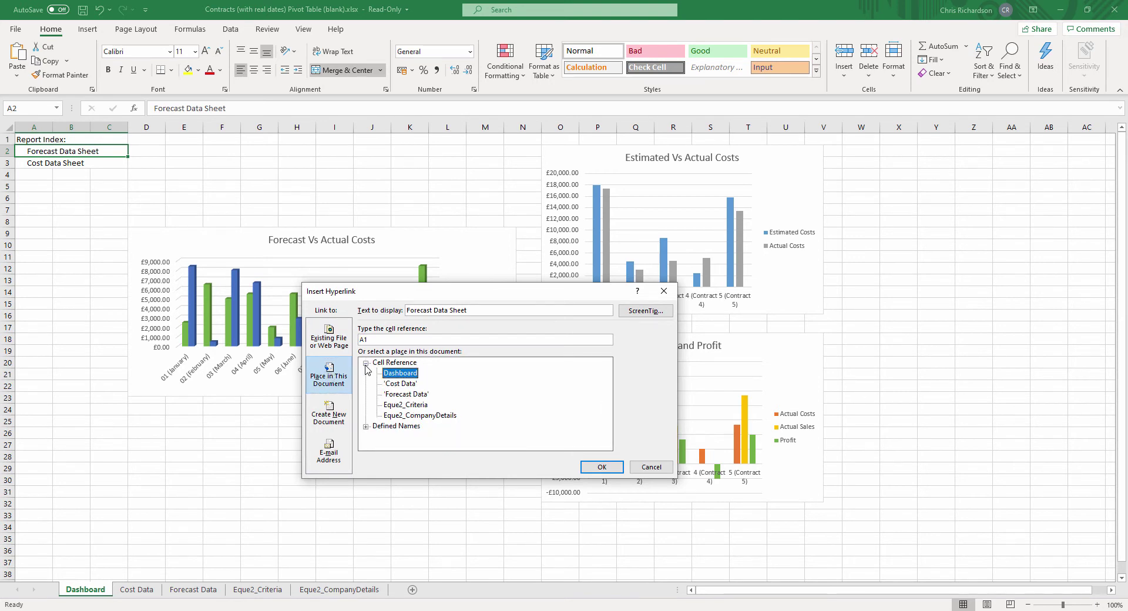
pyautogui.click(411, 394)
pyautogui.click(602, 467)
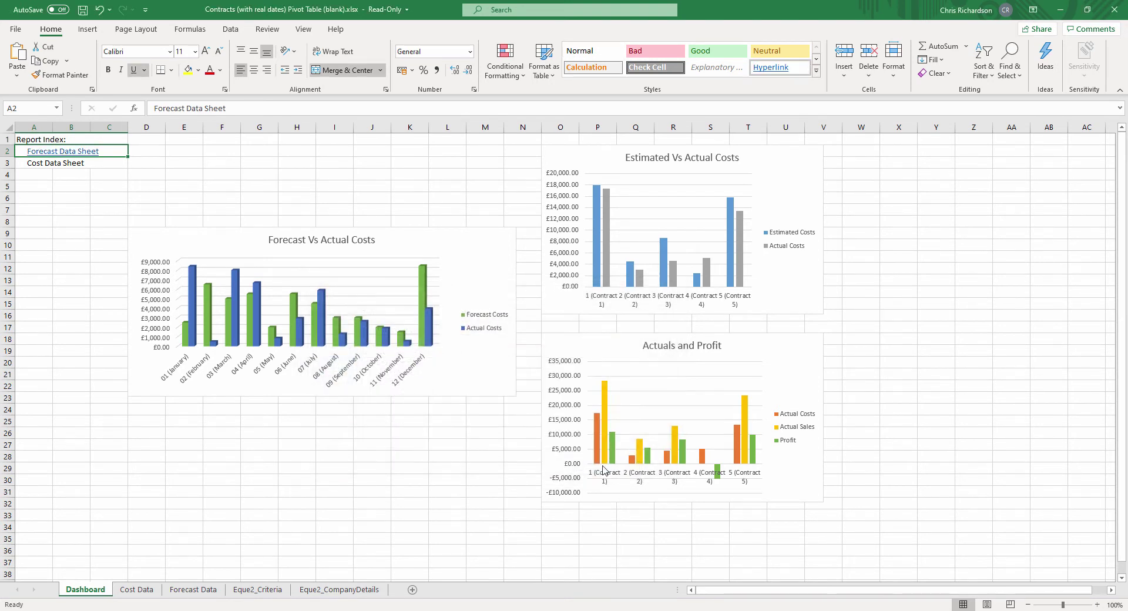
# - Hyperlink the Cost Data Sheet index entry to cell A1 of the Cost Data sheet in this workbook
pyautogui.click(90, 165)
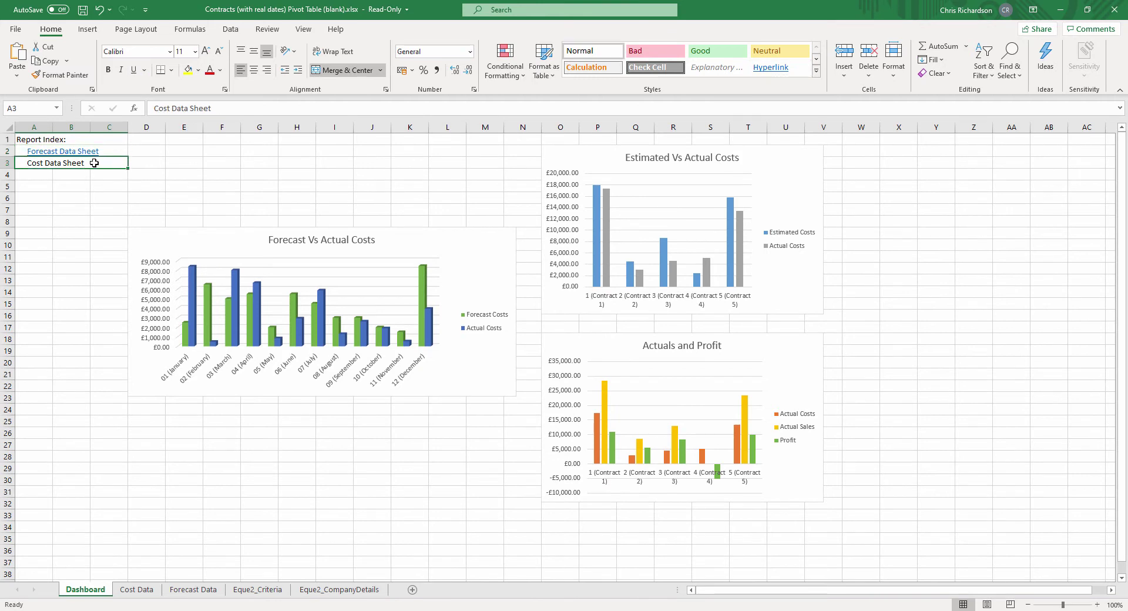
pyautogui.rightClick(90, 165)
pyautogui.click(183, 498)
pyautogui.click(365, 363)
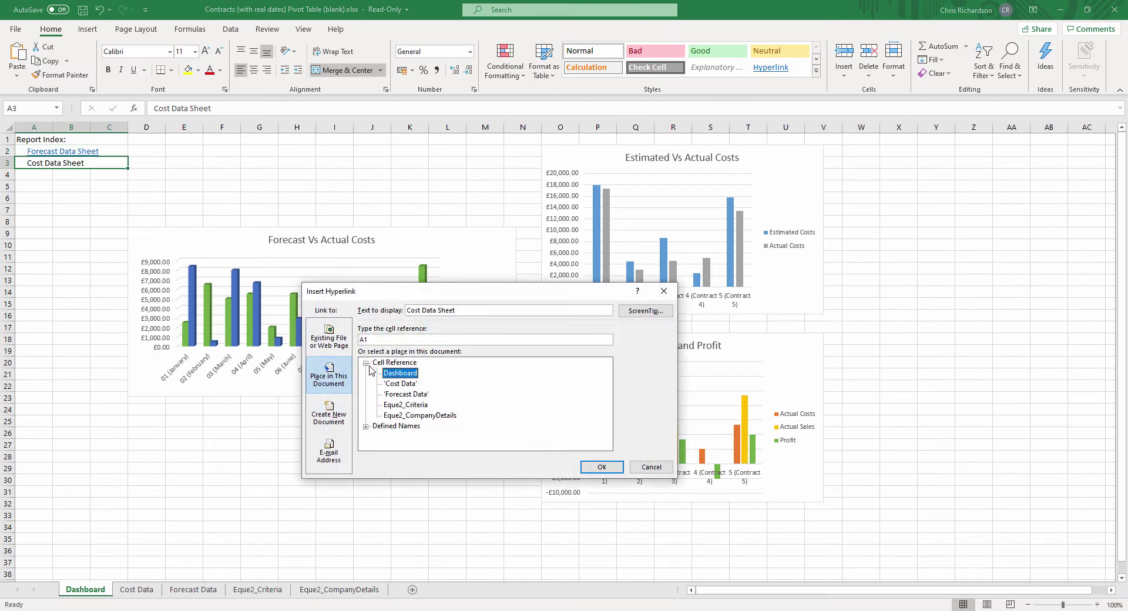
pyautogui.click(409, 385)
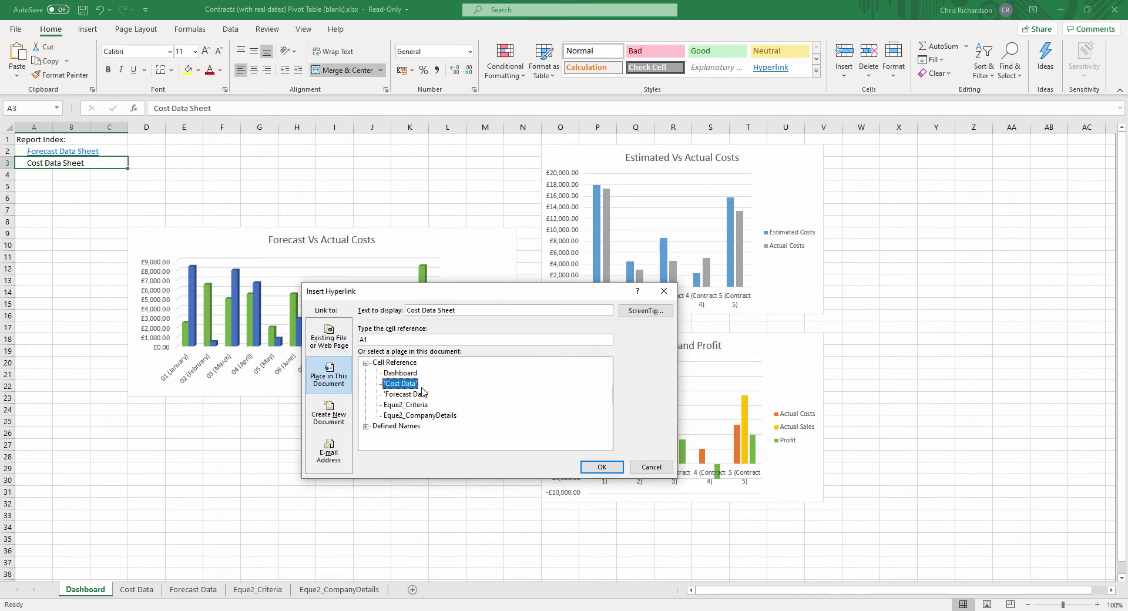
pyautogui.click(605, 468)
pyautogui.click(45, 185)
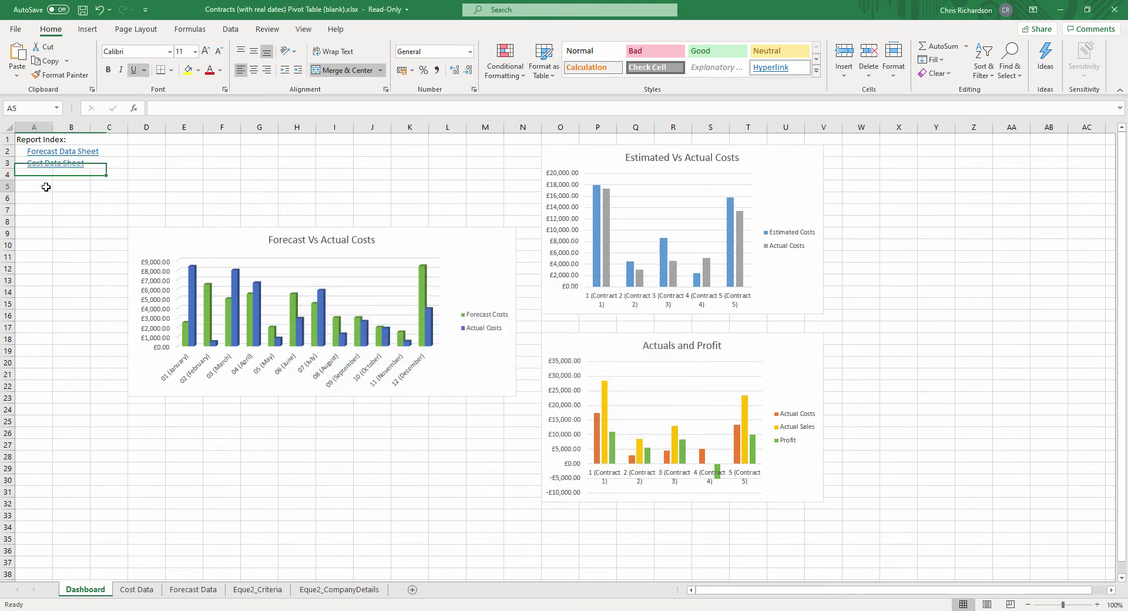
# - Insert a row above the pivot table on the Forecast Data sheet and enter "Back to Dashboard" in cell A1
pyautogui.click(68, 155)
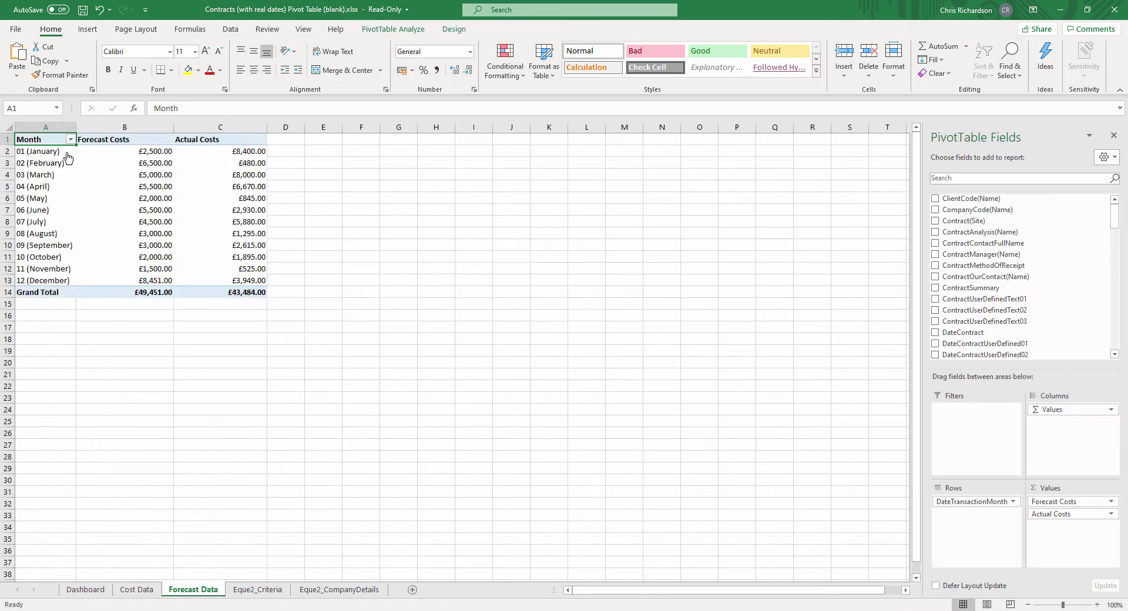
pyautogui.rightClick(5, 139)
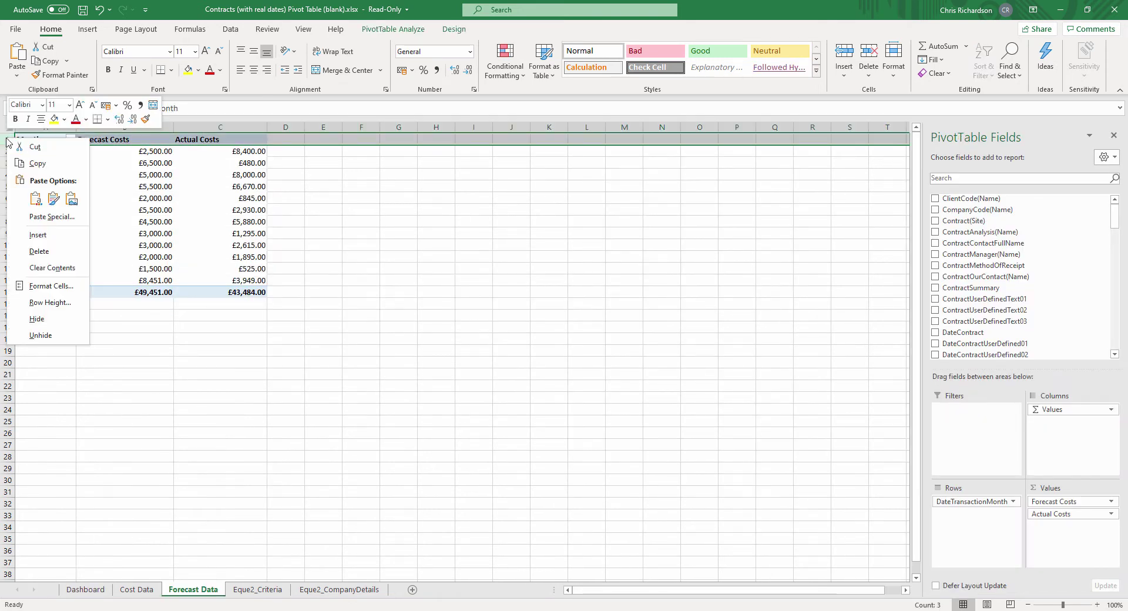
pyautogui.click(38, 234)
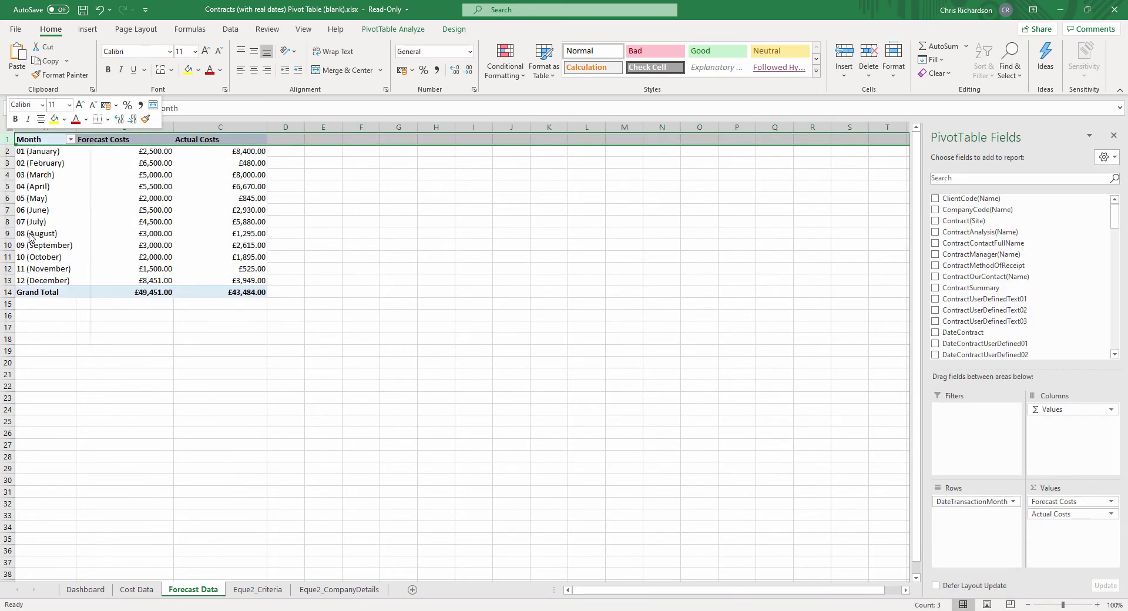
pyautogui.click(51, 141)
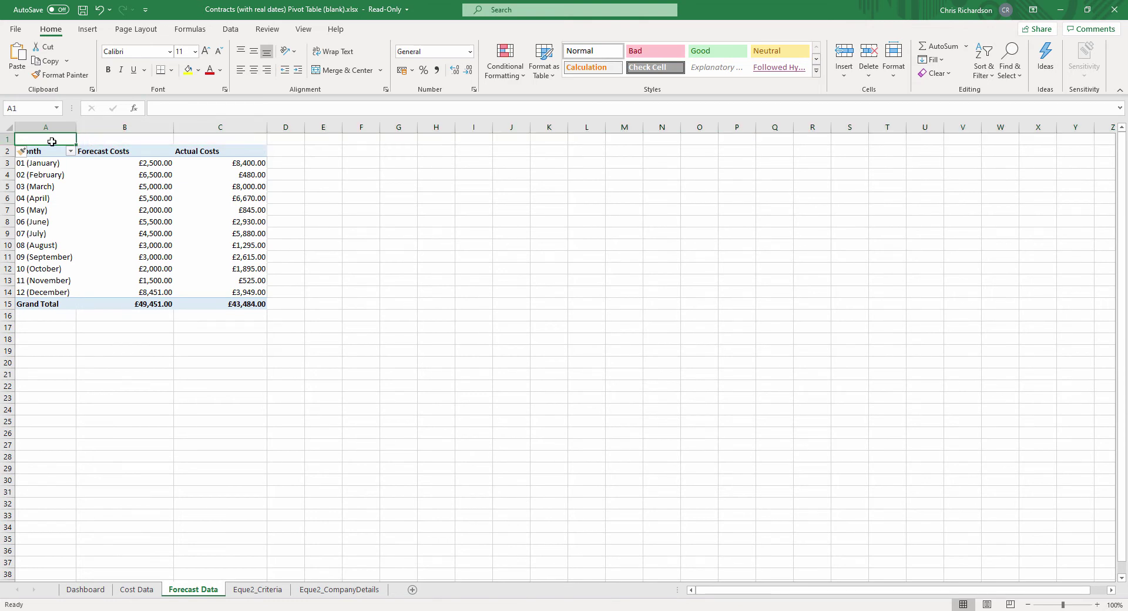
pyautogui.write('Bac')
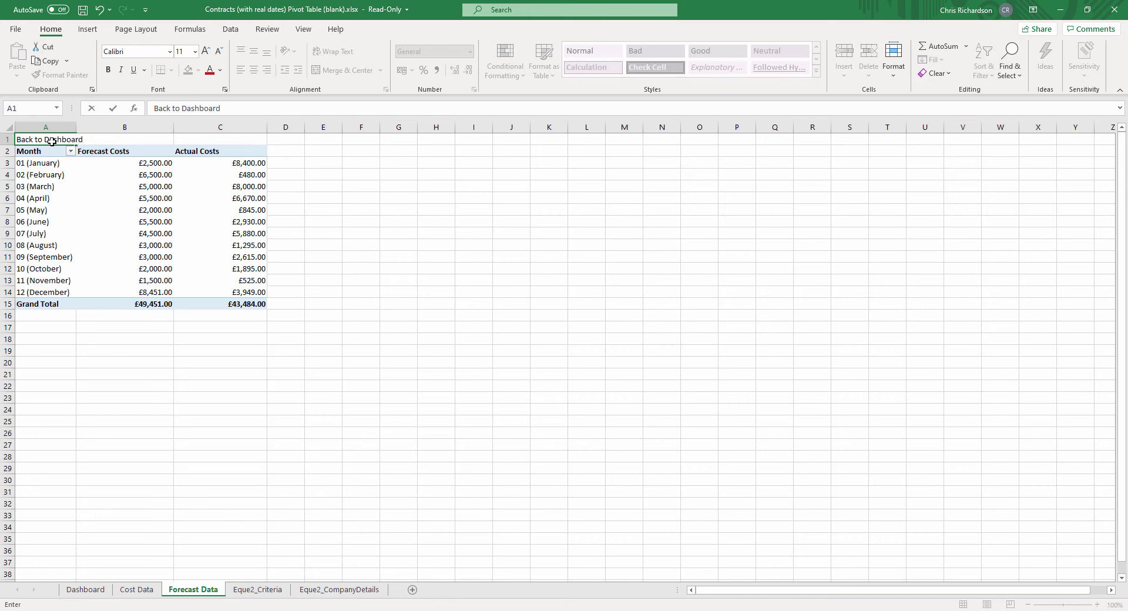
pyautogui.write('k to Dashboard')
pyautogui.click(201, 139)
# - Hyperlink the Back to Dashboard cell on the Forecast Data sheet to cell A1 of the Dashboard sheet
pyautogui.rightClick(43, 141)
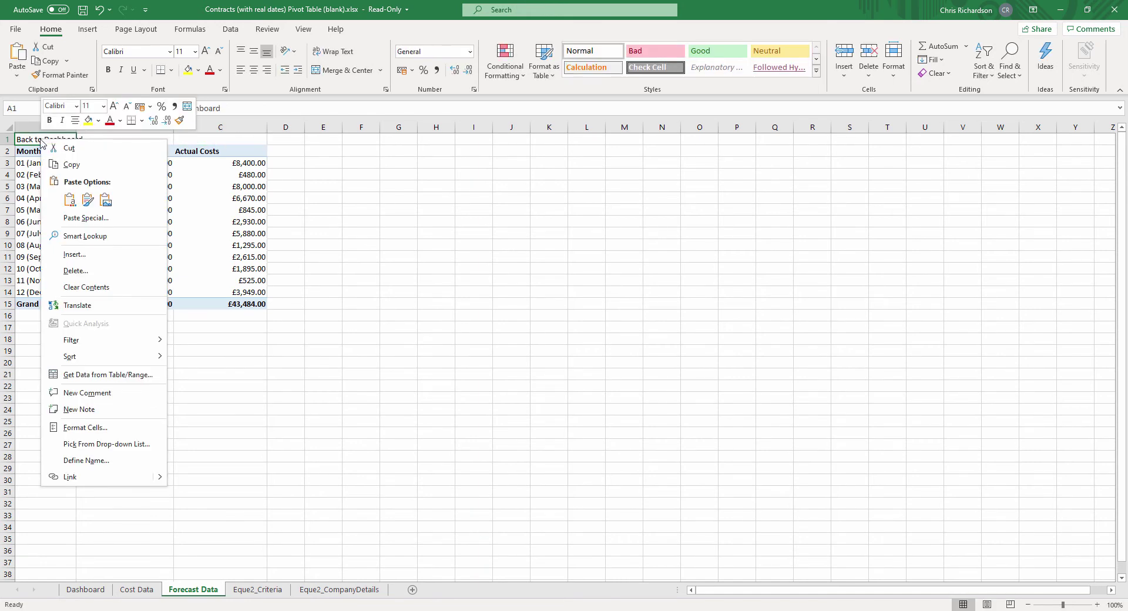
pyautogui.click(70, 477)
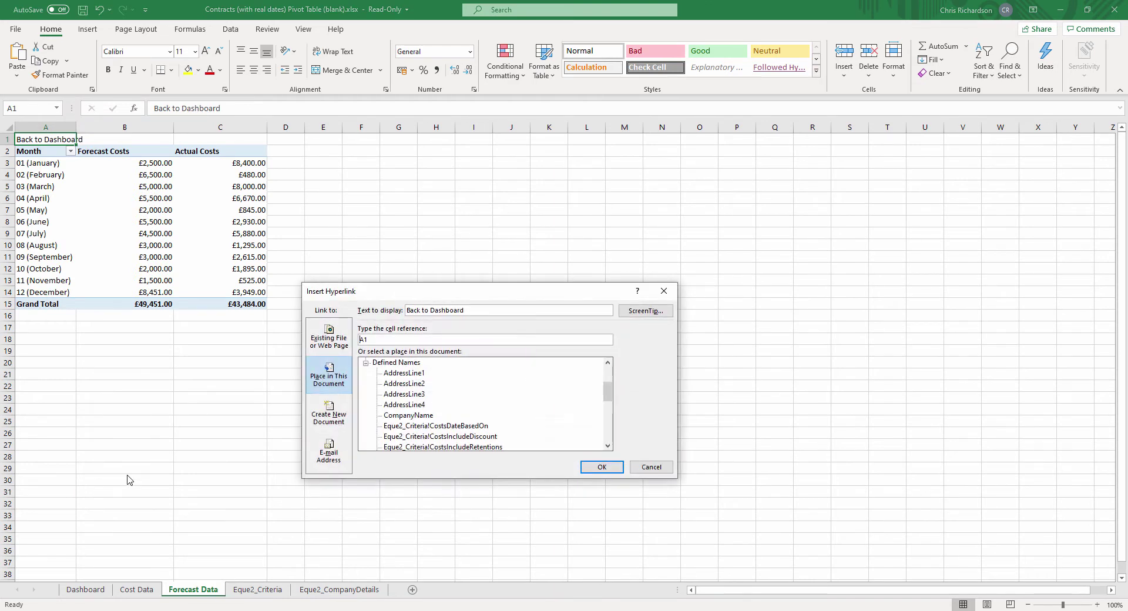
pyautogui.click(365, 363)
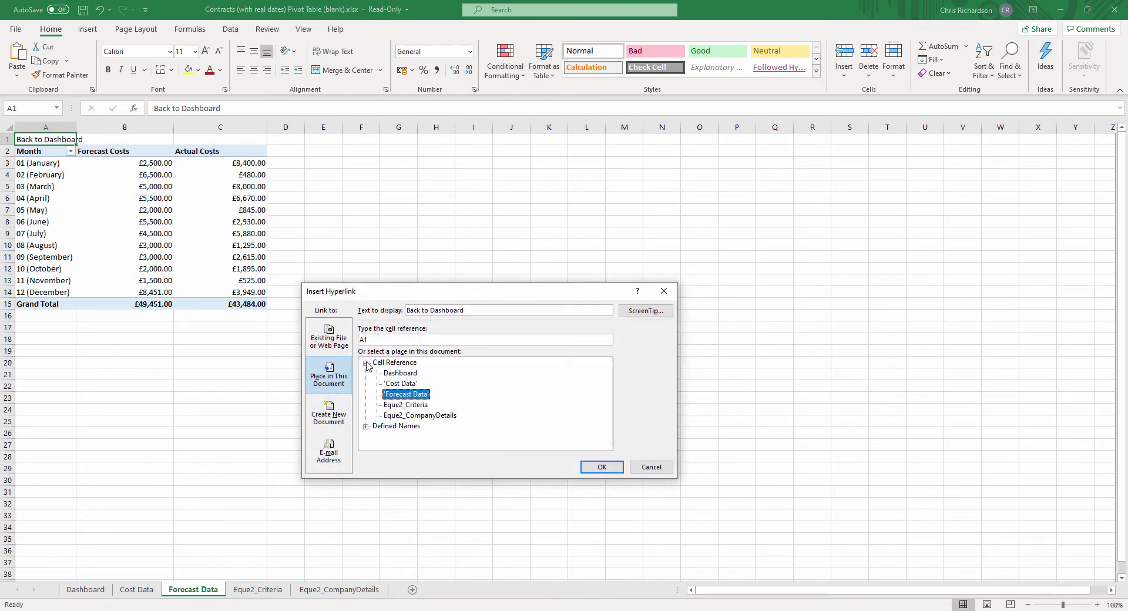
pyautogui.click(400, 373)
pyautogui.click(602, 467)
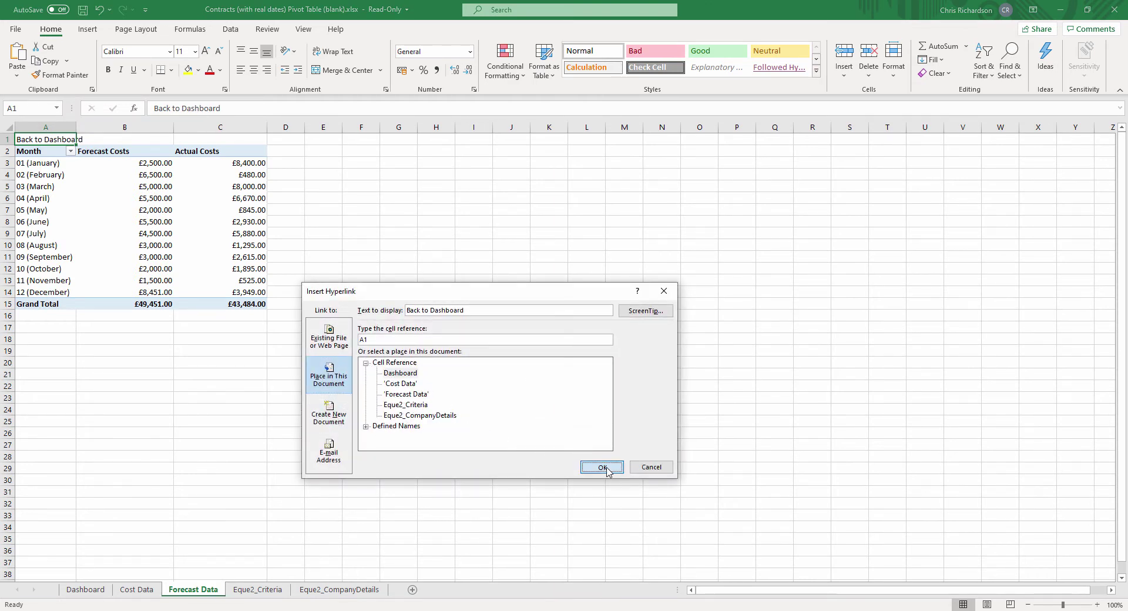
pyautogui.click(100, 339)
# - Follow the links back to the Dashboard and on to the Cost Data sheet, and insert a row above its pivot tables
pyautogui.click(59, 143)
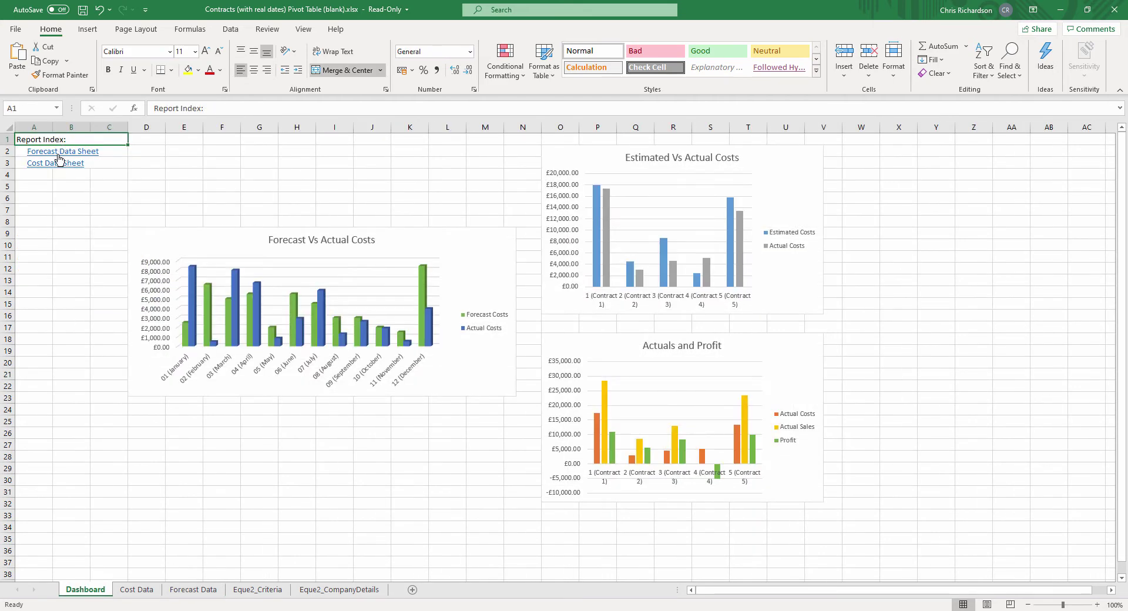
pyautogui.click(56, 165)
pyautogui.click(13, 142)
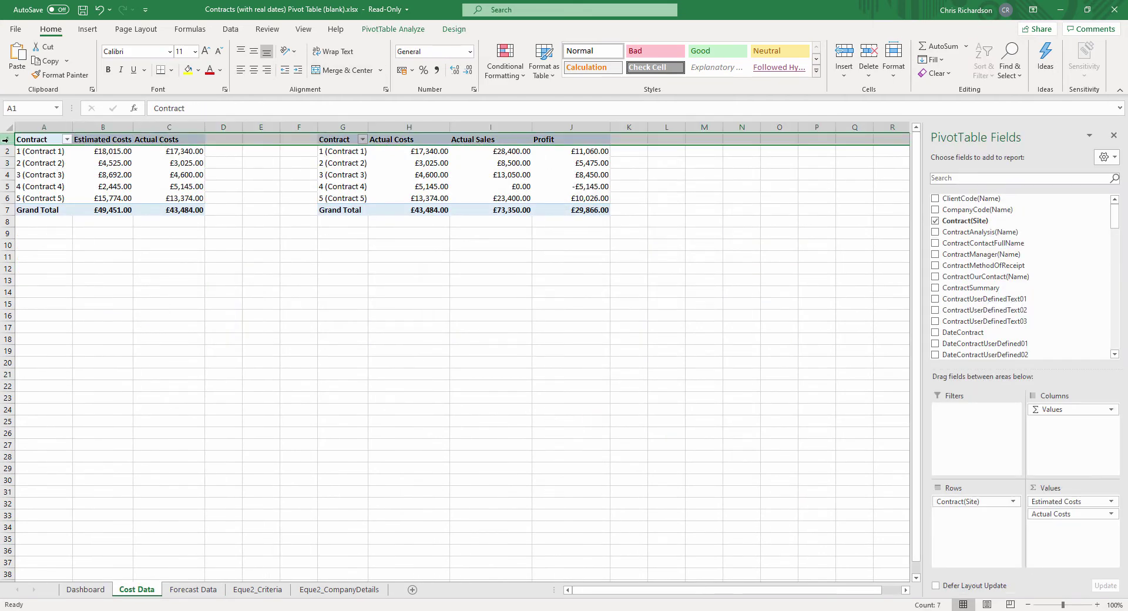
pyautogui.rightClick(12, 143)
pyautogui.click(41, 237)
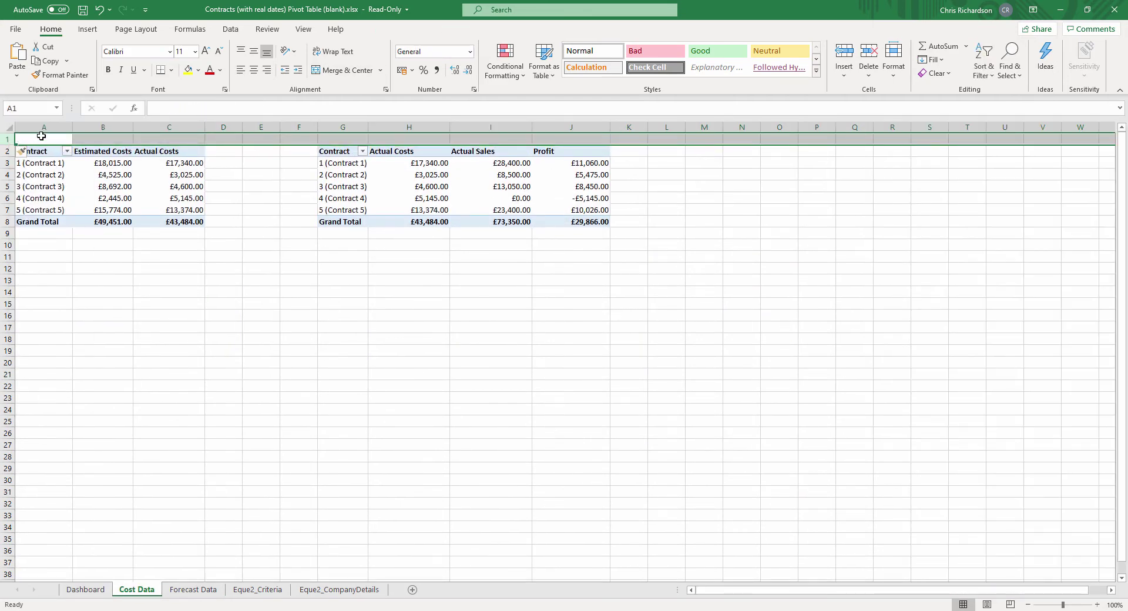
# - Enter "Back to Dashboard" in cell A1 of the Cost Data sheet and hyperlink it to cell A1 of the Dashboard sheet
pyautogui.click(41, 137)
pyautogui.write('Back to Dashboard')
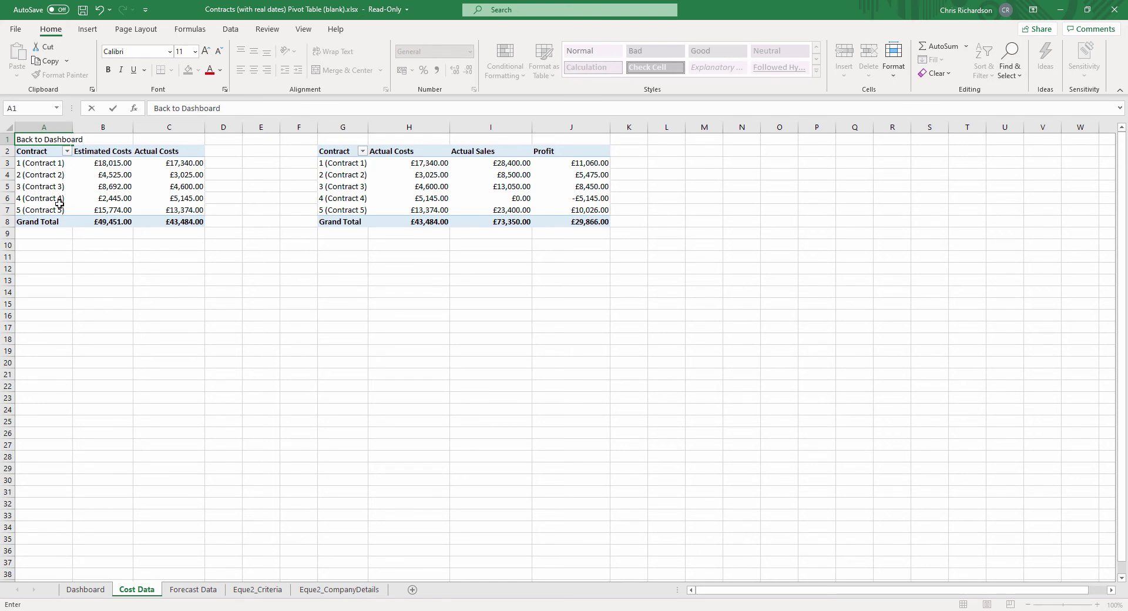
pyautogui.click(57, 235)
pyautogui.rightClick(43, 141)
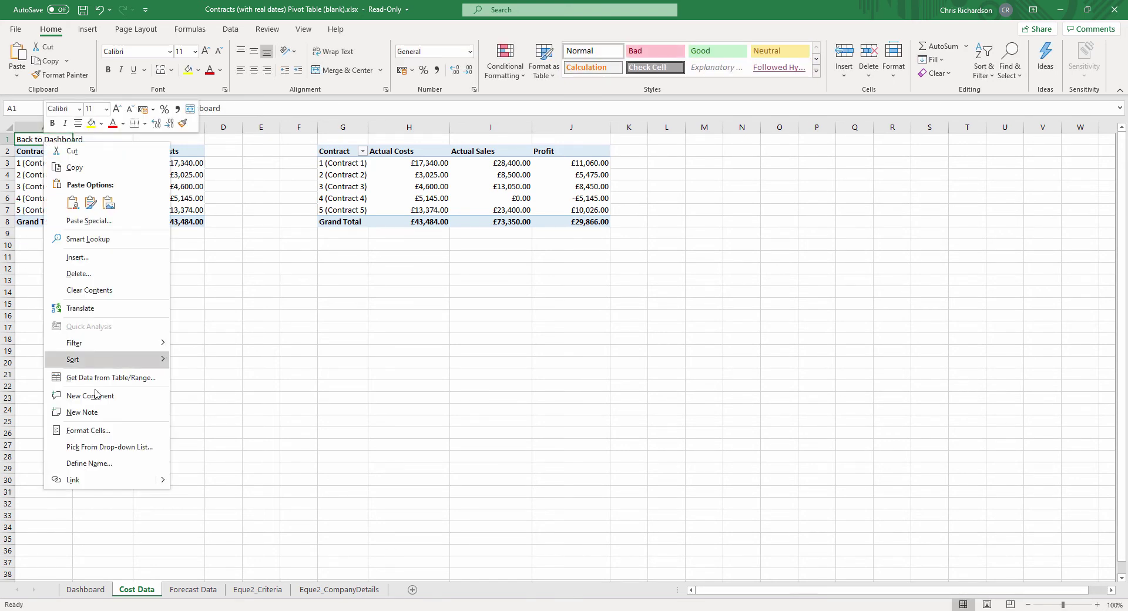
pyautogui.click(111, 479)
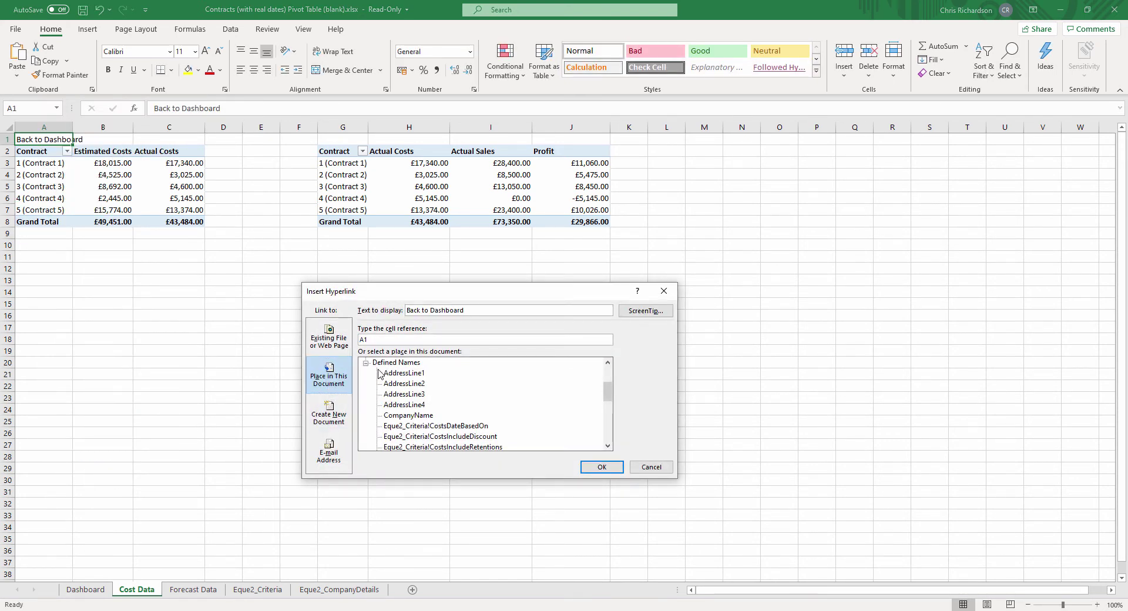
pyautogui.click(366, 365)
pyautogui.click(395, 373)
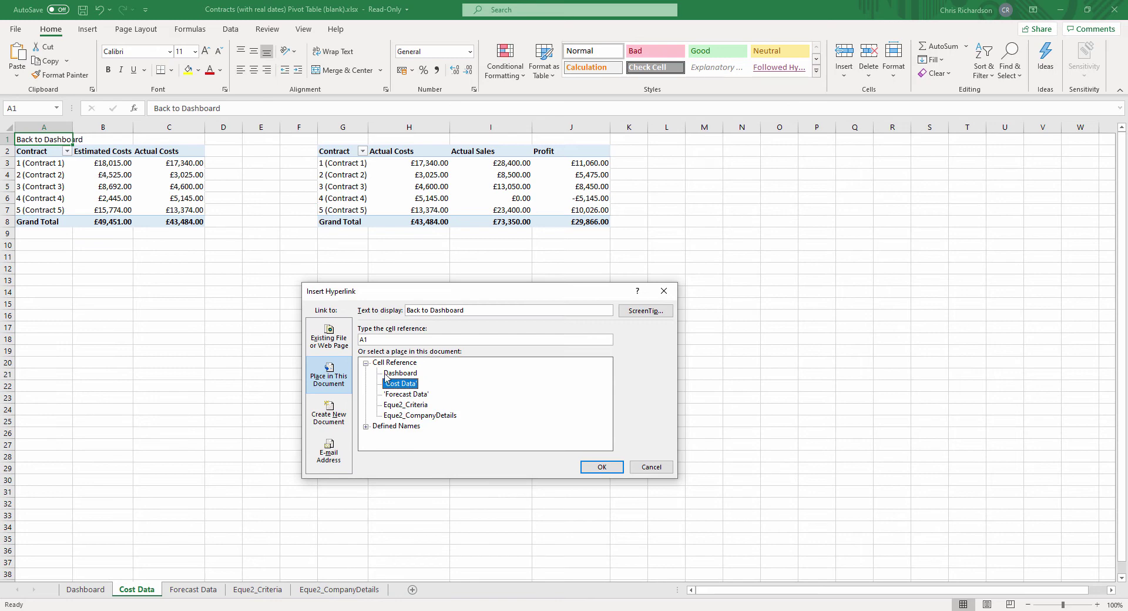
pyautogui.click(601, 466)
# - Test the back links and report index links between the Dashboard, Forecast Data and Cost Data sheets, finishing on Cost Data
pyautogui.click(35, 140)
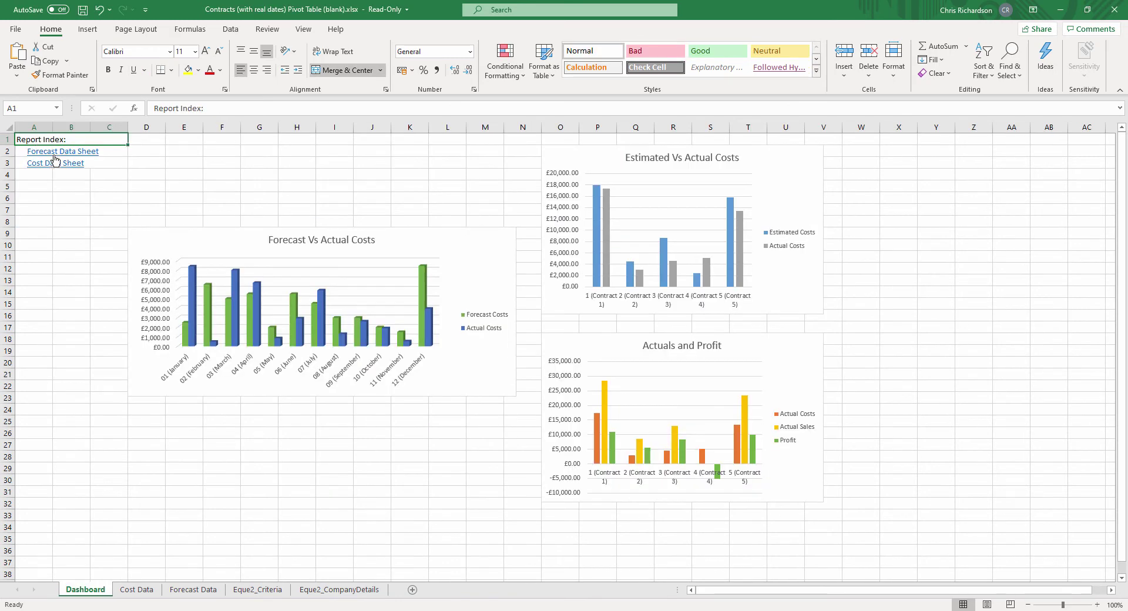
pyautogui.click(57, 152)
pyautogui.click(57, 154)
pyautogui.click(50, 142)
pyautogui.click(56, 164)
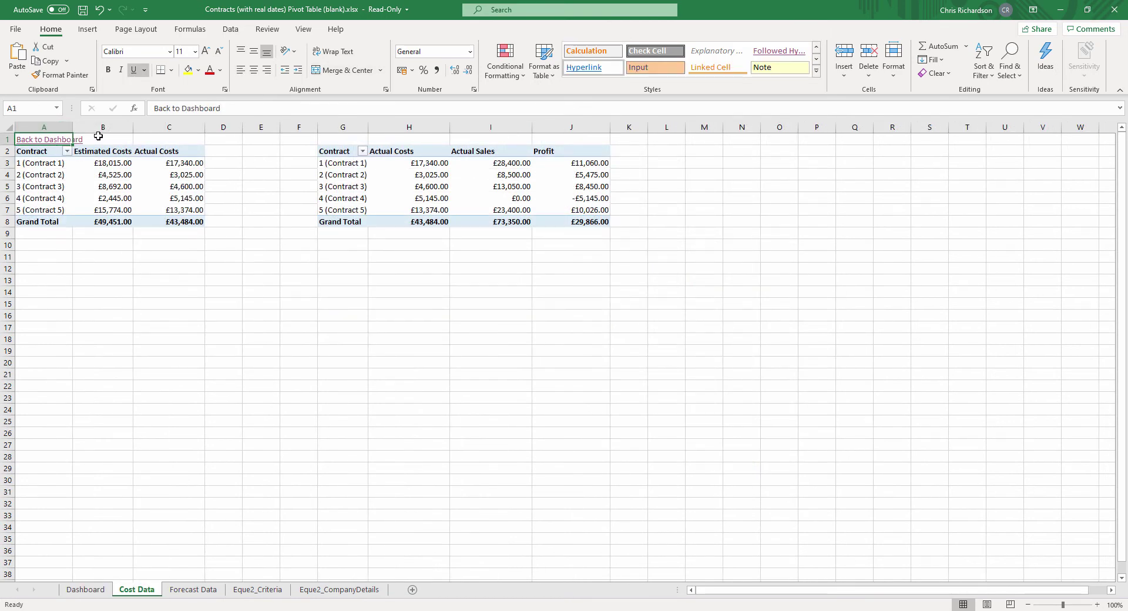
# - Start a new custom theme colour set and copy the hex code #0563C1 from its Hyperlink colour
pyautogui.click(136, 29)
pyautogui.click(65, 48)
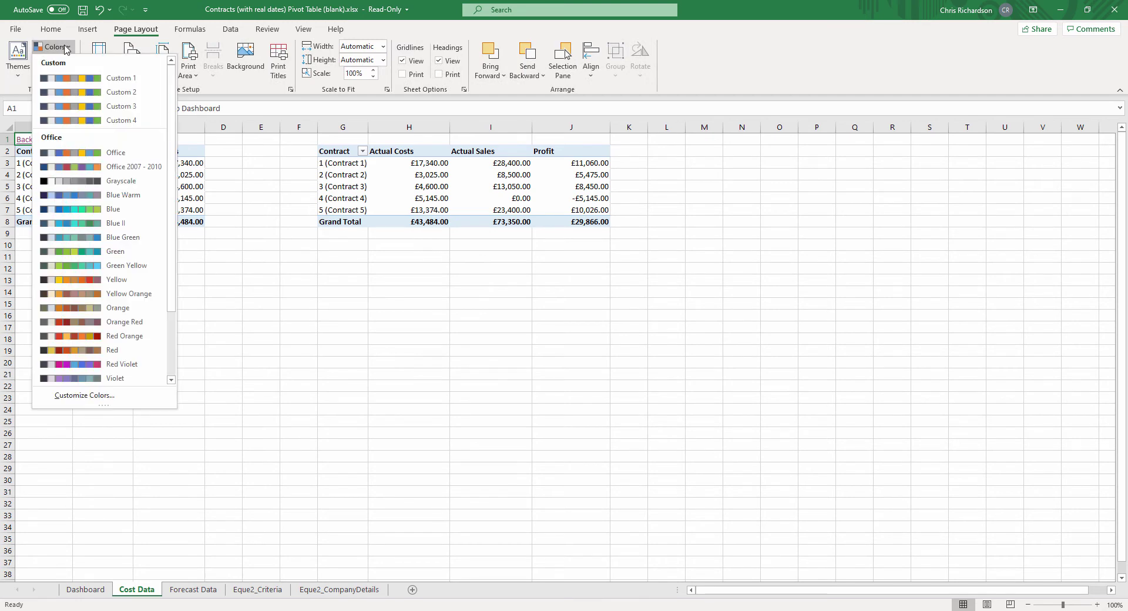
pyautogui.click(100, 399)
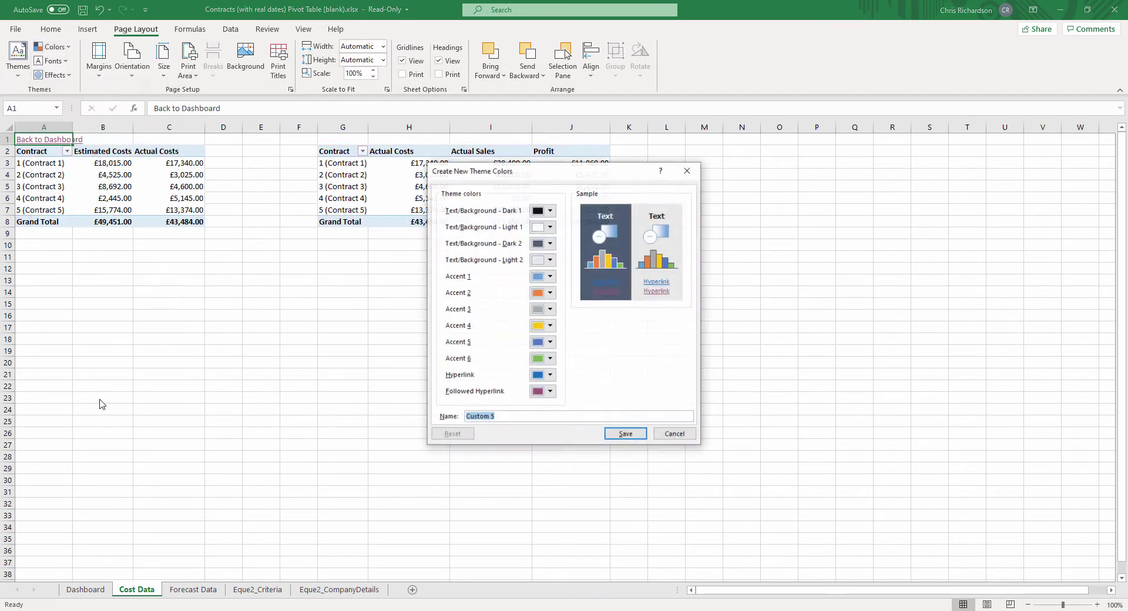
pyautogui.click(546, 375)
pyautogui.click(564, 502)
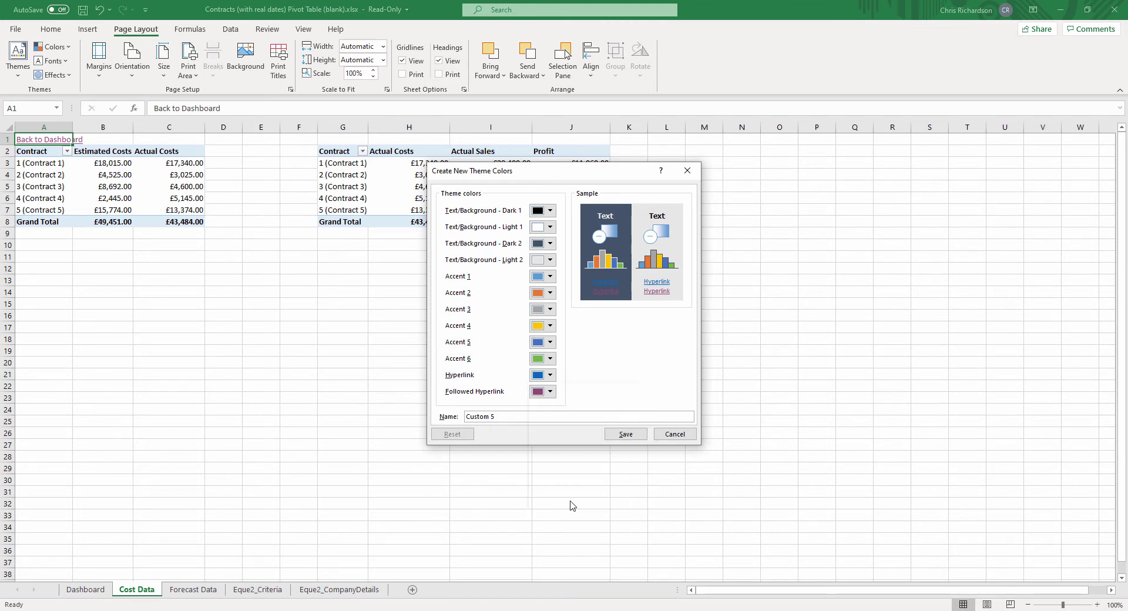
pyautogui.moveTo(478, 470); pyautogui.dragTo(439, 477)
pyautogui.hotkey('ctrl', 'c')
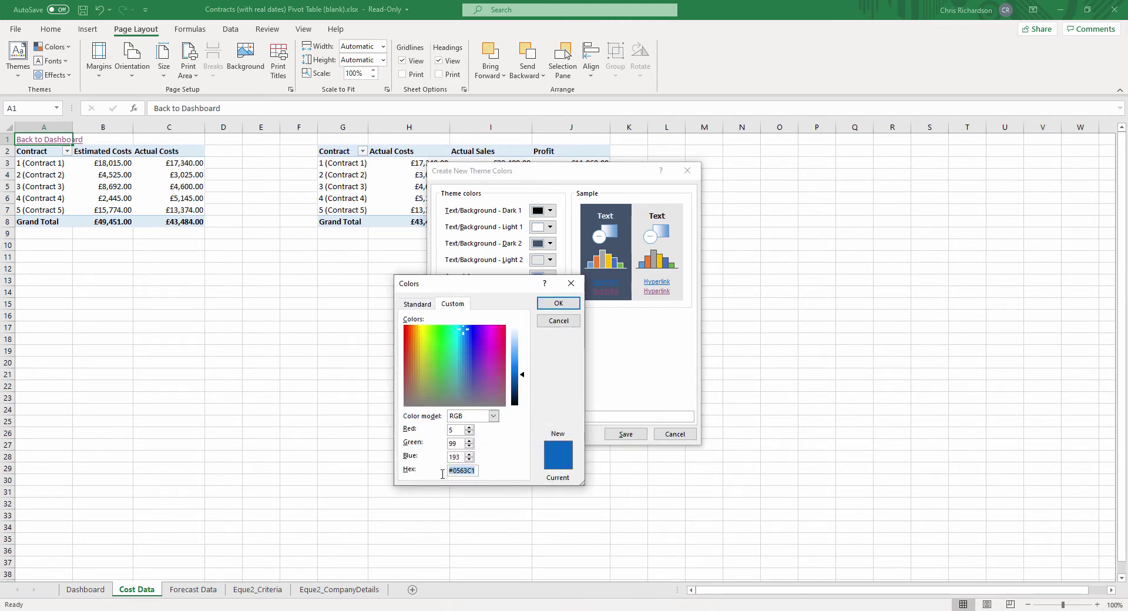
pyautogui.click(555, 303)
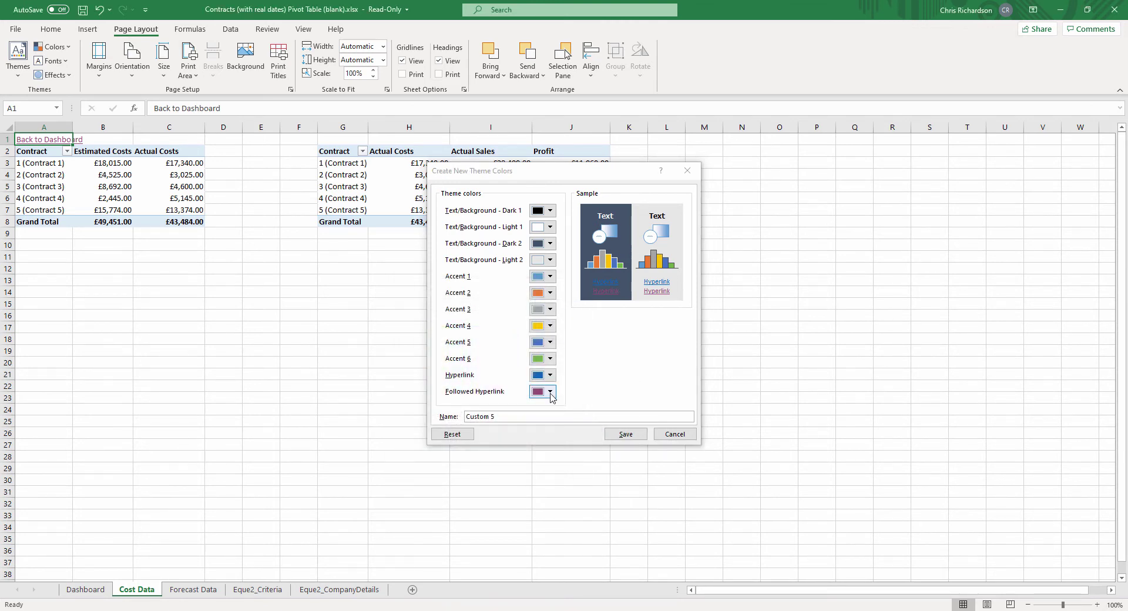
# - Set the Followed Hyperlink theme colour to the copied hex code #0563C1 and save the colour set as Custom 5
pyautogui.click(550, 391)
pyautogui.click(584, 553)
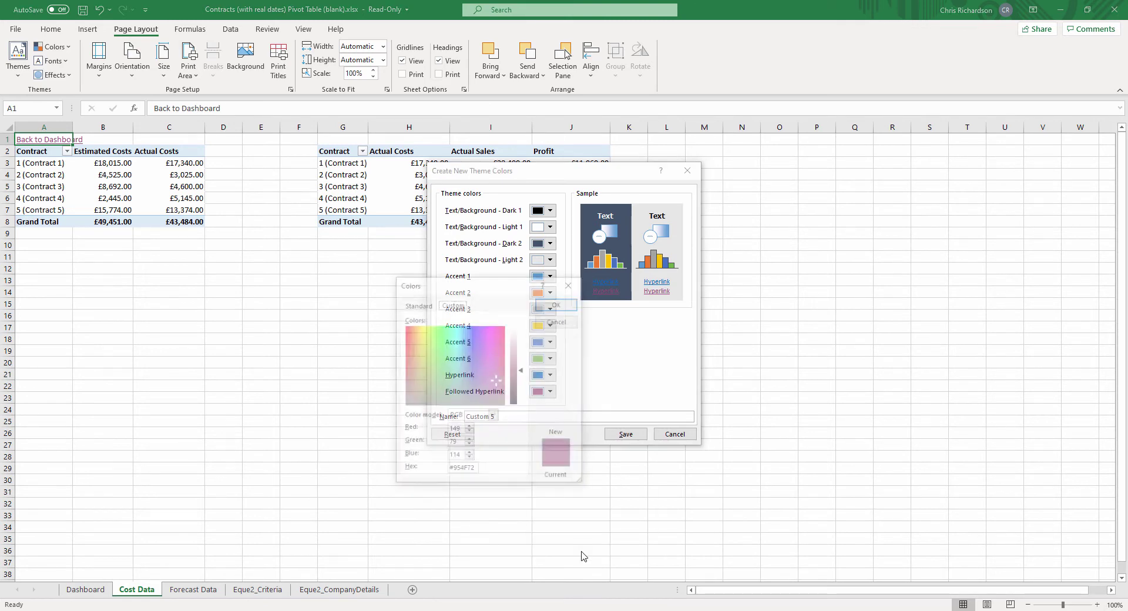
pyautogui.click(470, 470)
pyautogui.hotkey('ctrl', 'a')
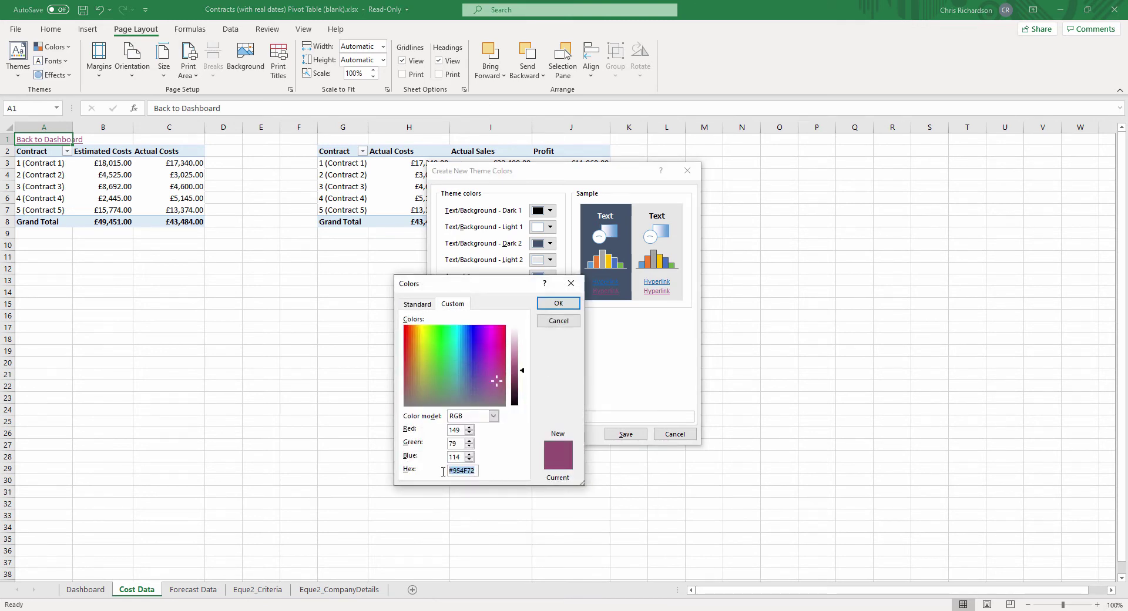
pyautogui.hotkey('ctrl', 'v')
pyautogui.click(553, 307)
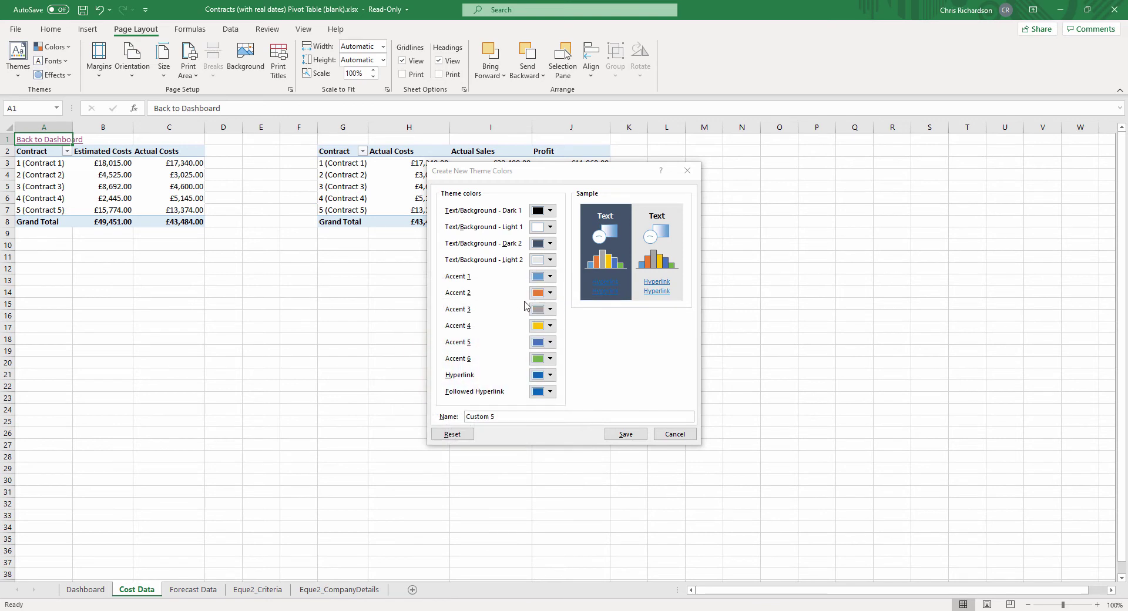
pyautogui.click(627, 436)
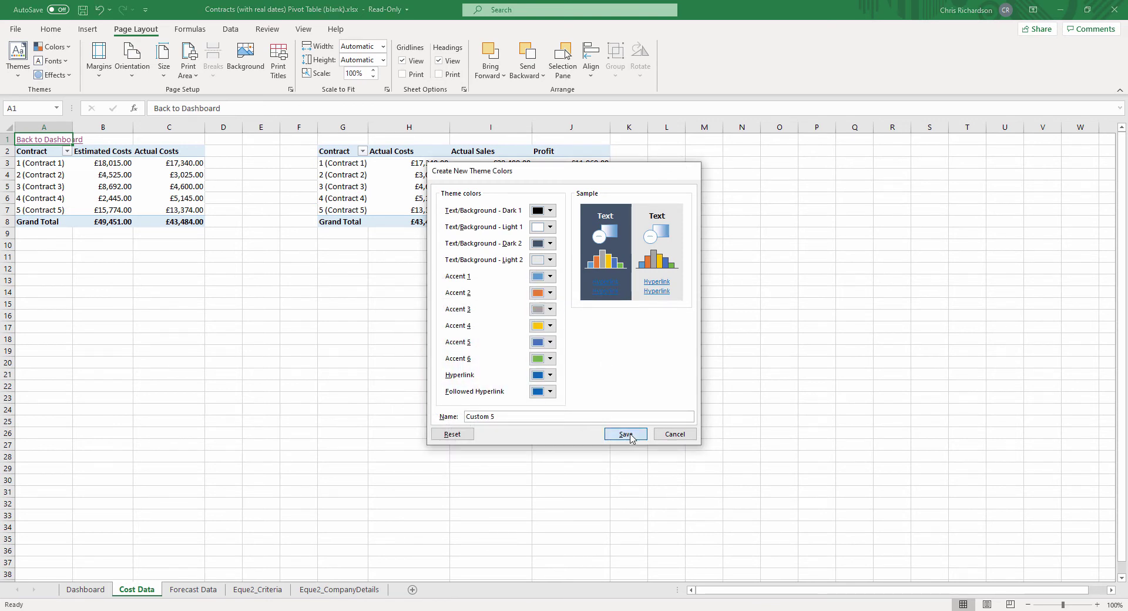
pyautogui.click(48, 255)
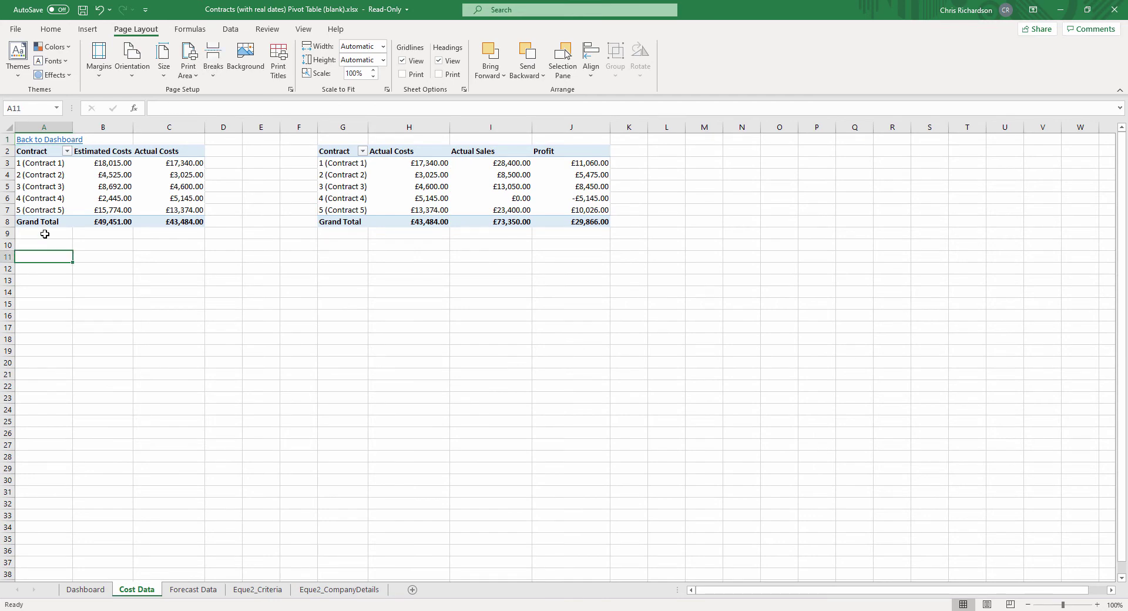
# - Follow the links from Cost Data to the Dashboard, on to Forecast Data and back to check the link colours
pyautogui.click(55, 144)
pyautogui.click(56, 154)
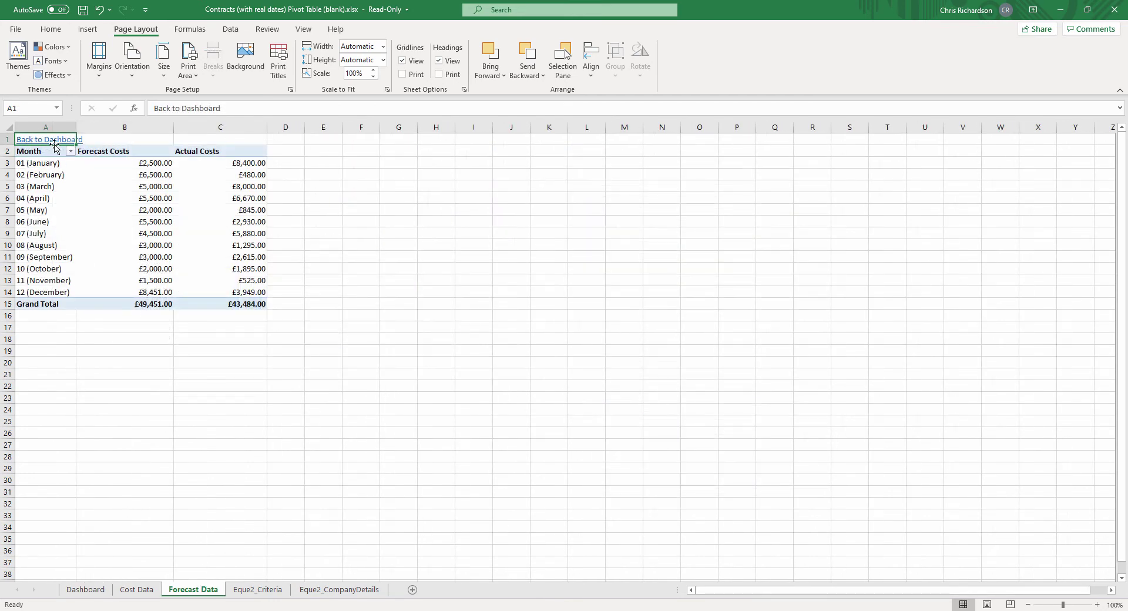
pyautogui.click(55, 144)
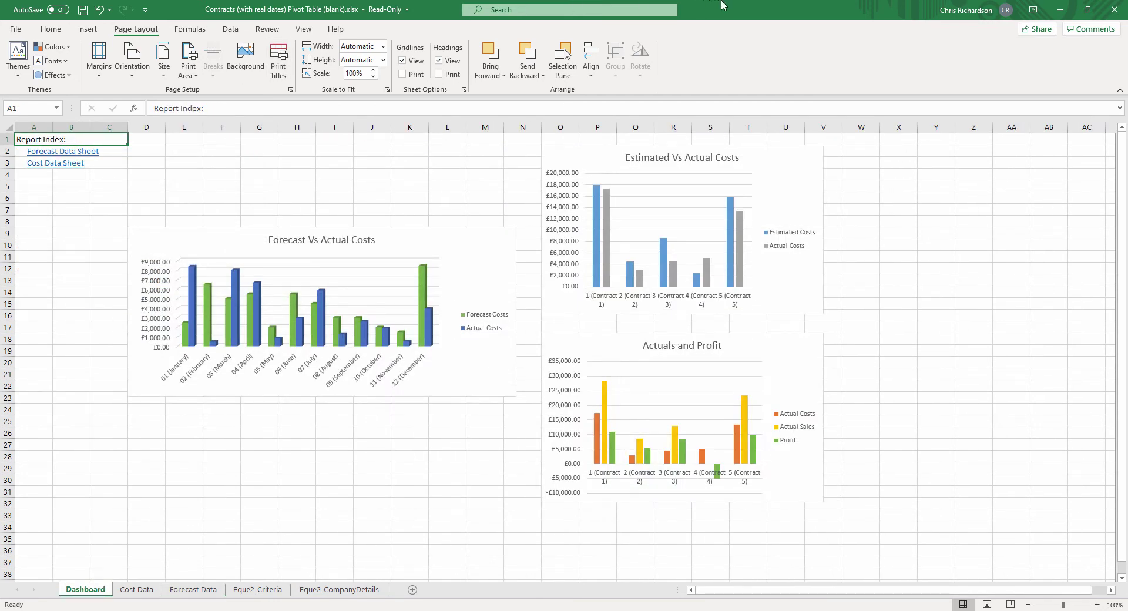
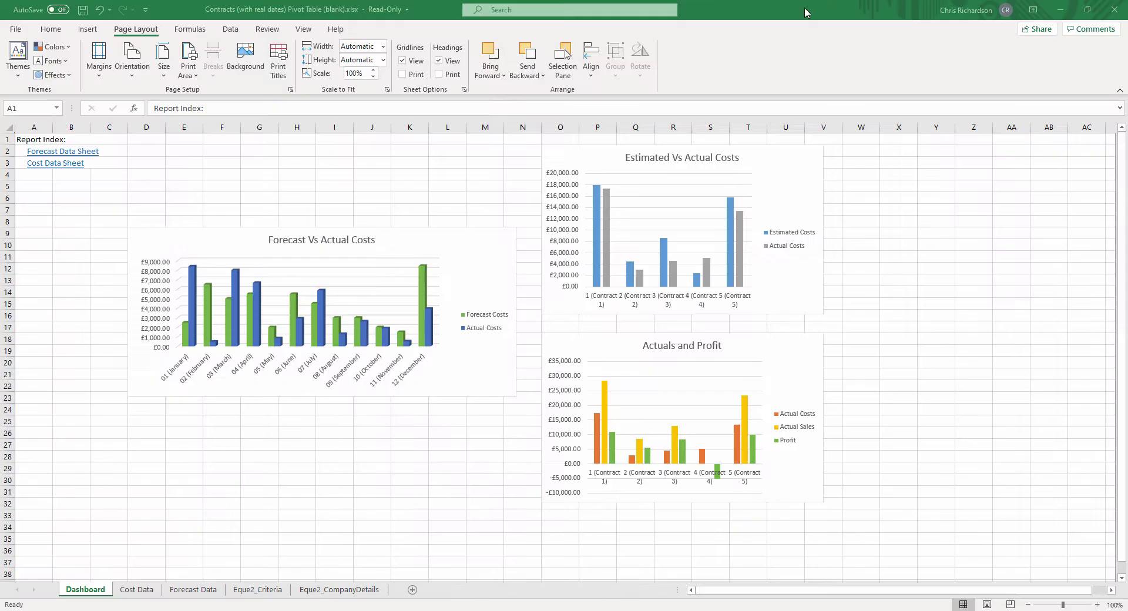
# - Add a Contract(Site) slicer to the profit pivot table on the Cost Data sheet and place it just right of that table
pyautogui.click(143, 591)
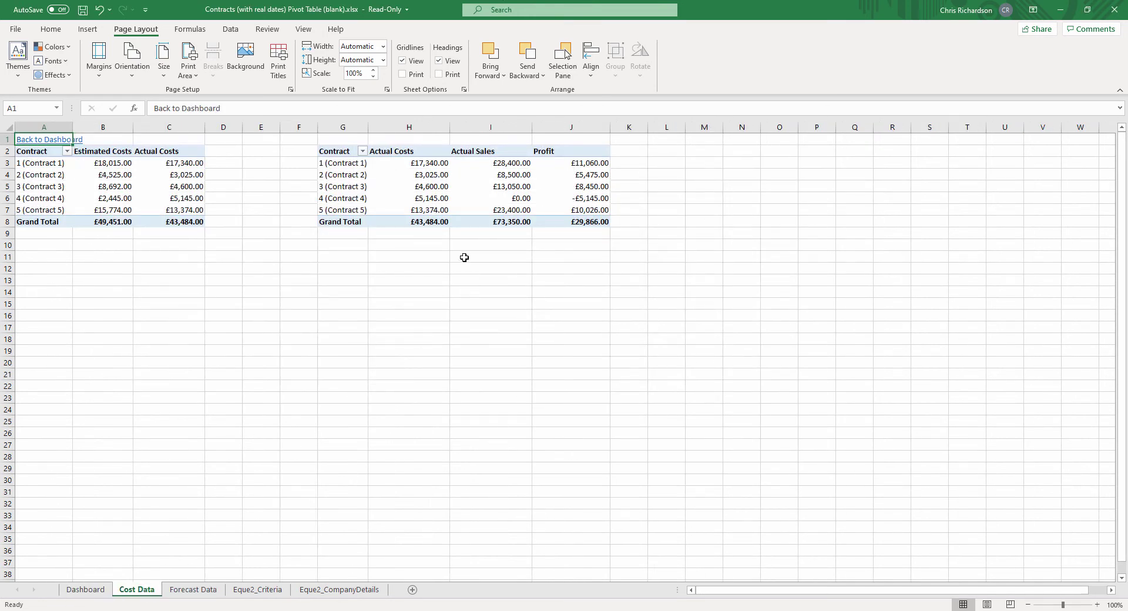
pyautogui.click(461, 197)
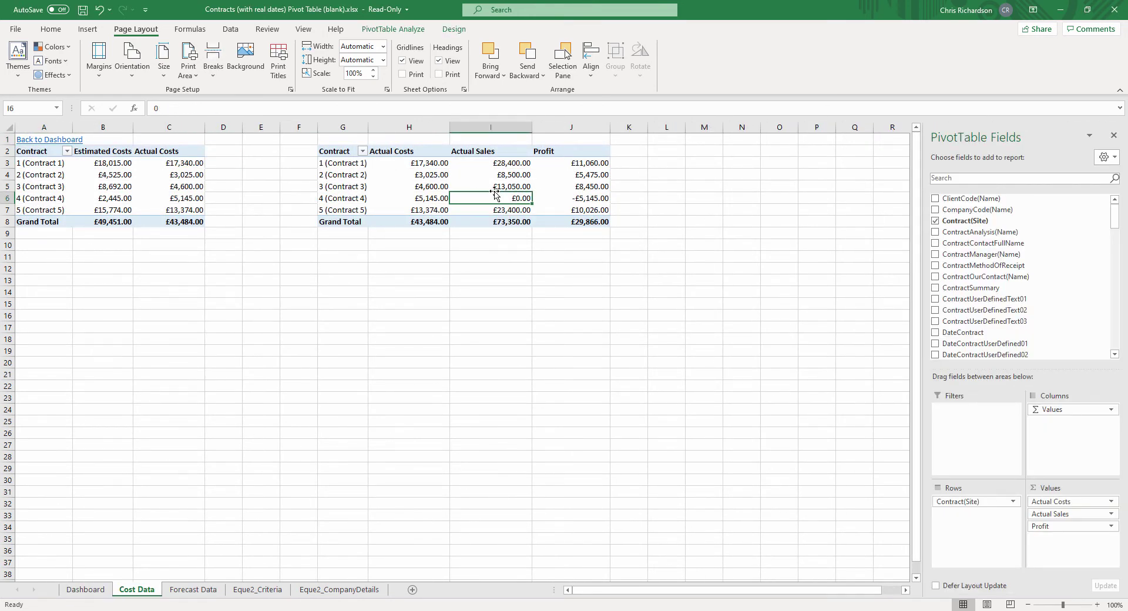
pyautogui.rightClick(979, 223)
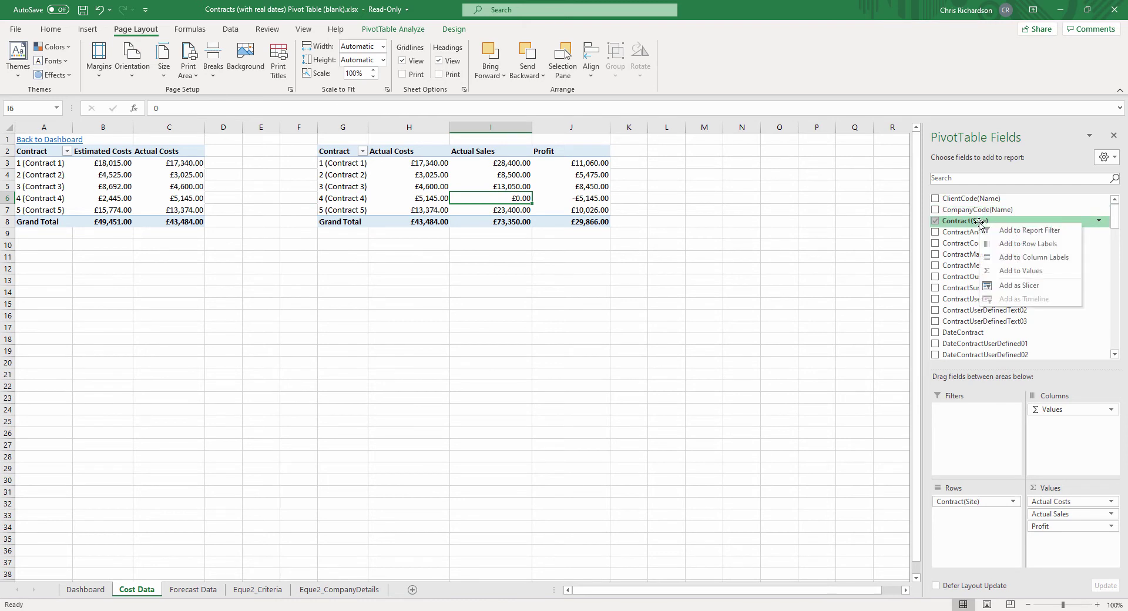
pyautogui.click(1023, 285)
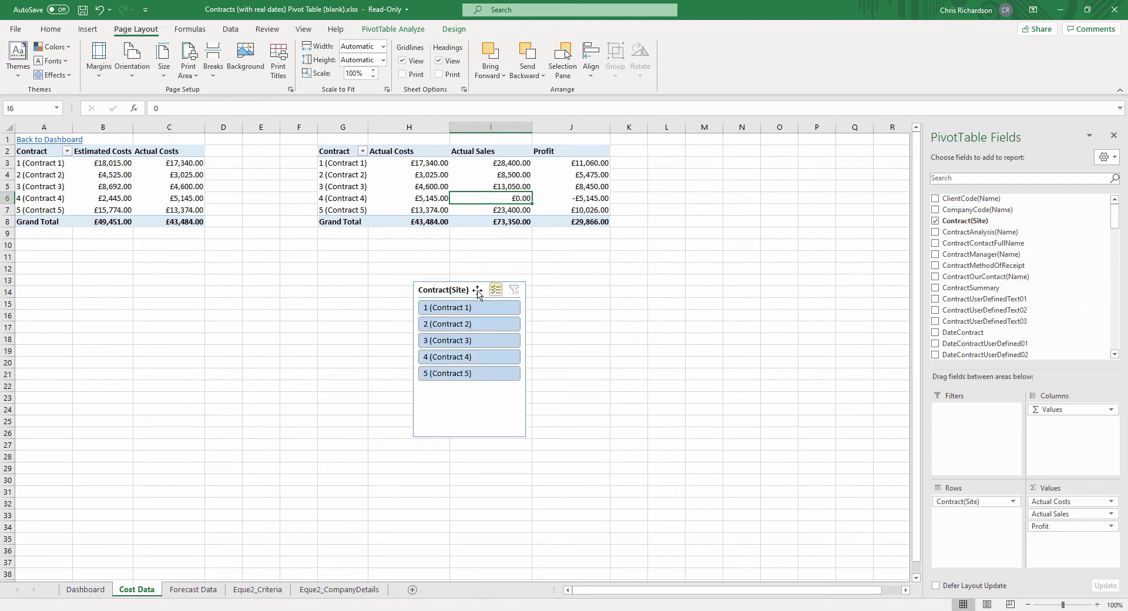
pyautogui.moveTo(472, 289); pyautogui.dragTo(688, 163)
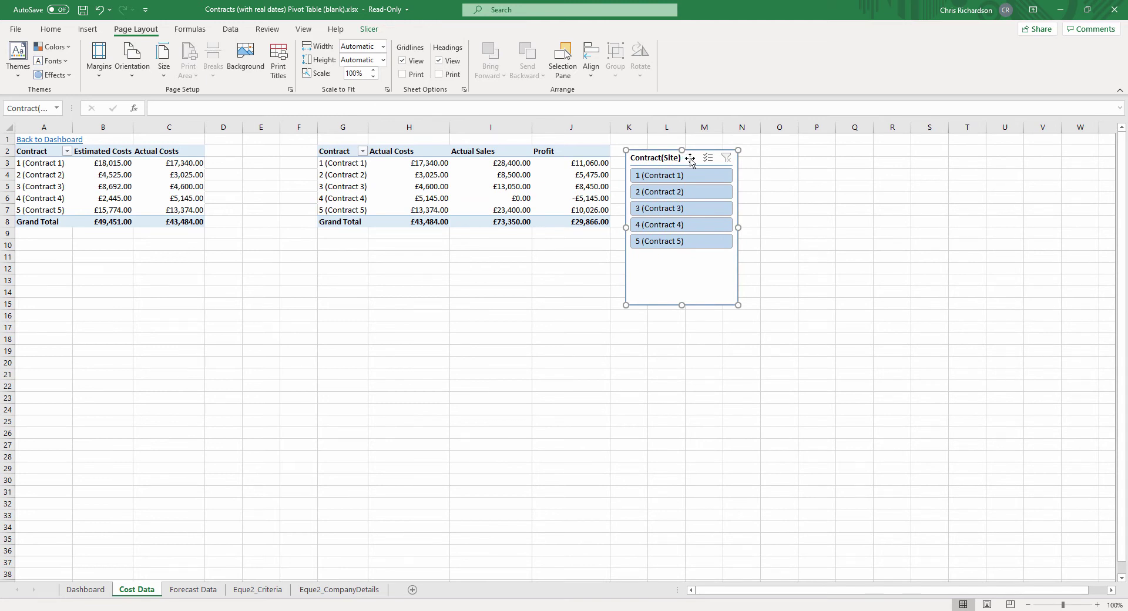
# - Paste the Contract(Site) slicer at cell A7 of the Dashboard sheet and narrow it slightly to clear the forecast chart
pyautogui.click(85, 590)
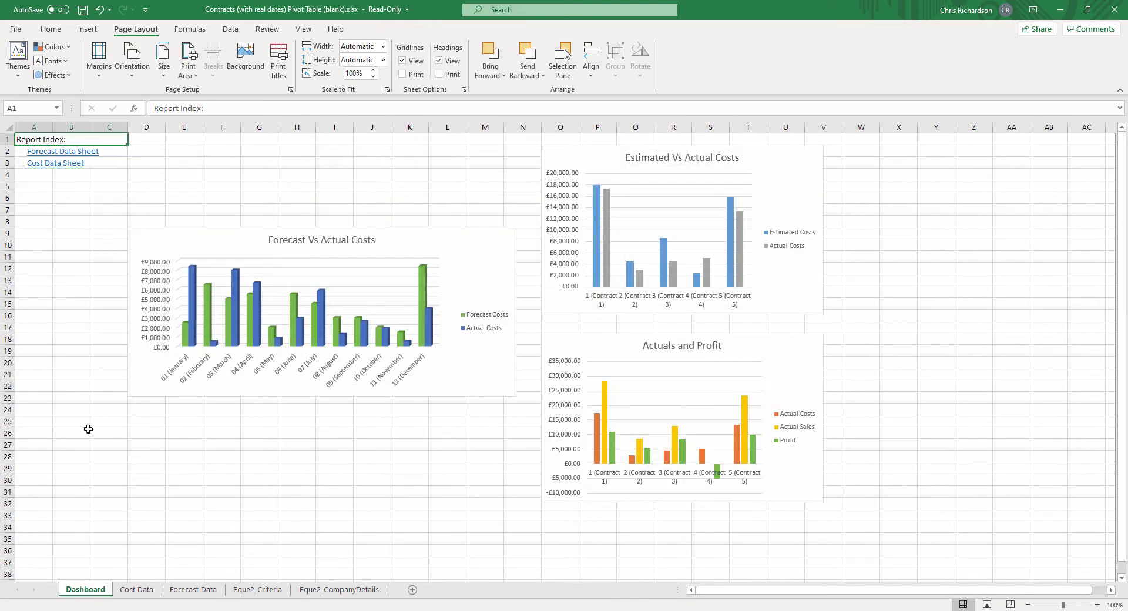
pyautogui.click(25, 210)
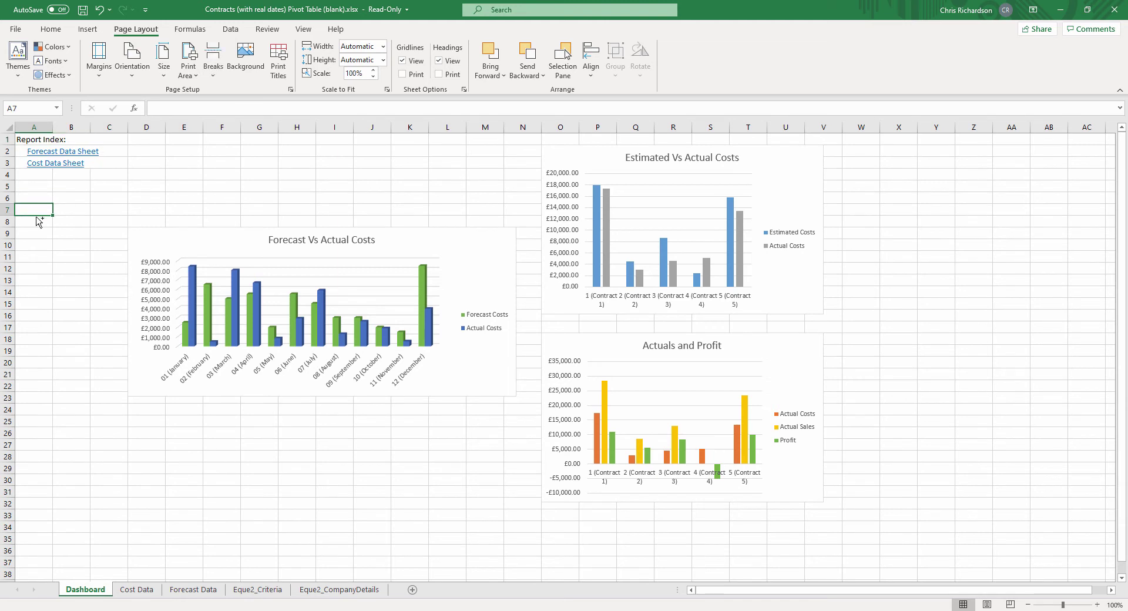
pyautogui.hotkey('ctrl', 'v')
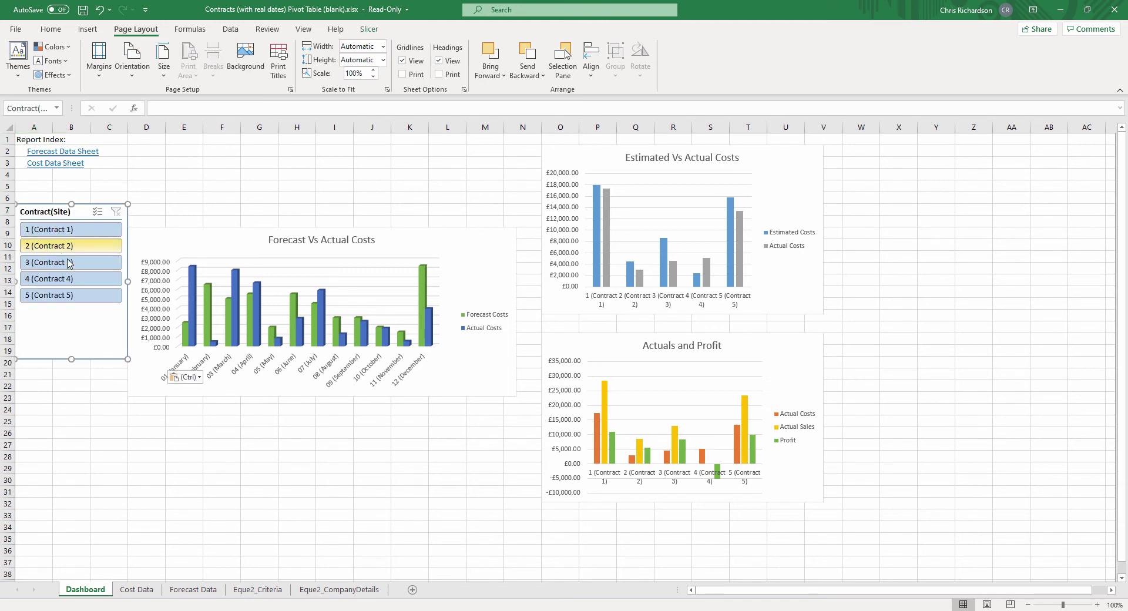
pyautogui.moveTo(121, 282); pyautogui.dragTo(122, 282)
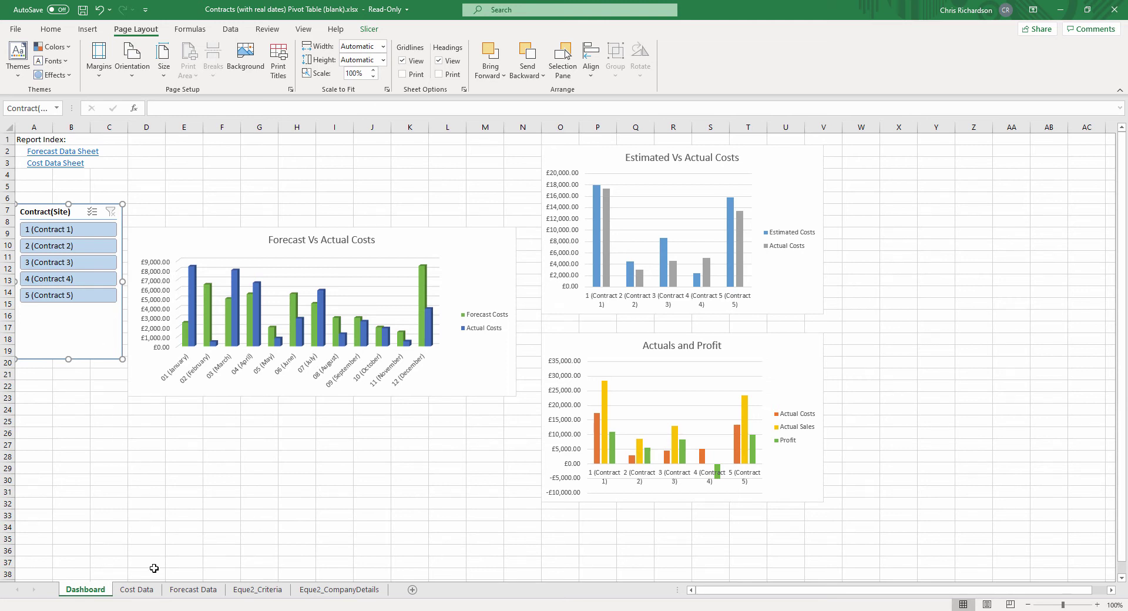
# - Test the slicer by filtering to Contract 1, Contract 2 and Contract 3 in turn, and clear the filter
pyautogui.click(86, 234)
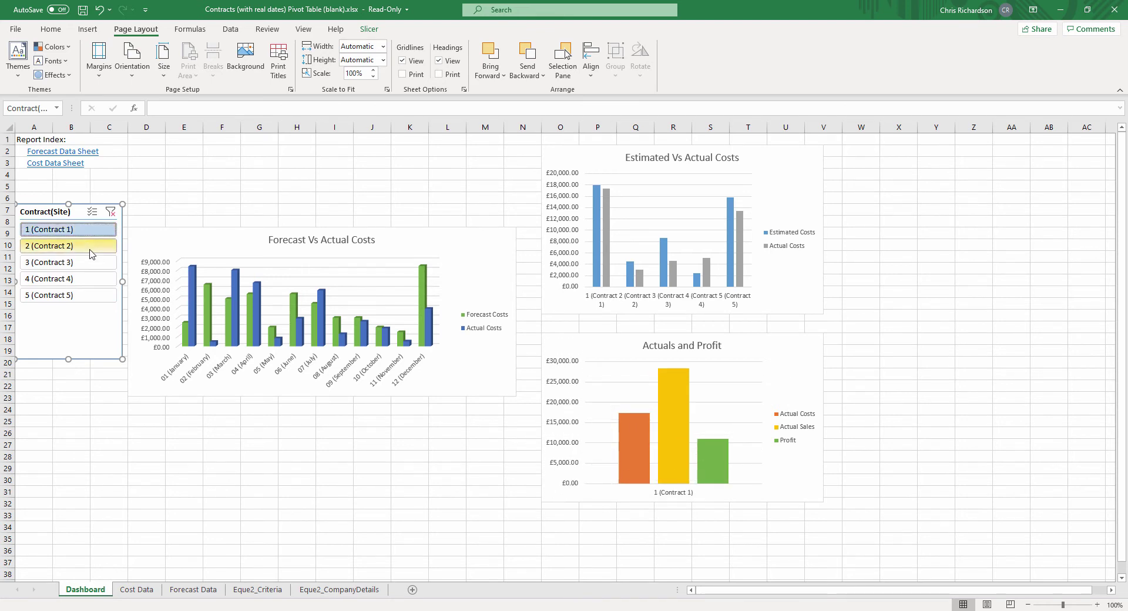
pyautogui.click(91, 254)
pyautogui.click(93, 268)
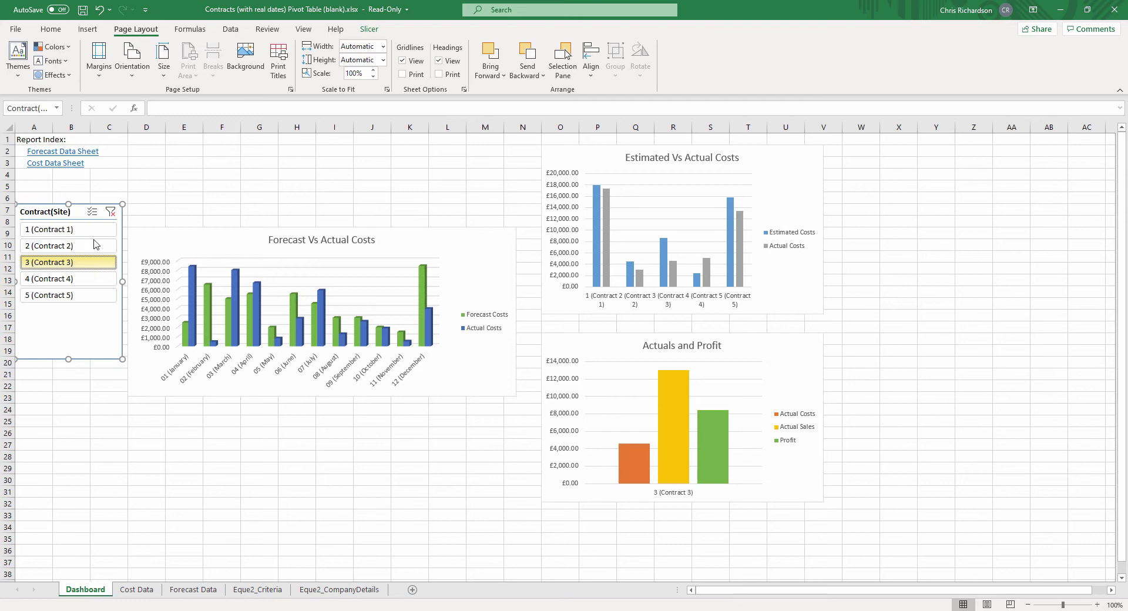
pyautogui.click(111, 212)
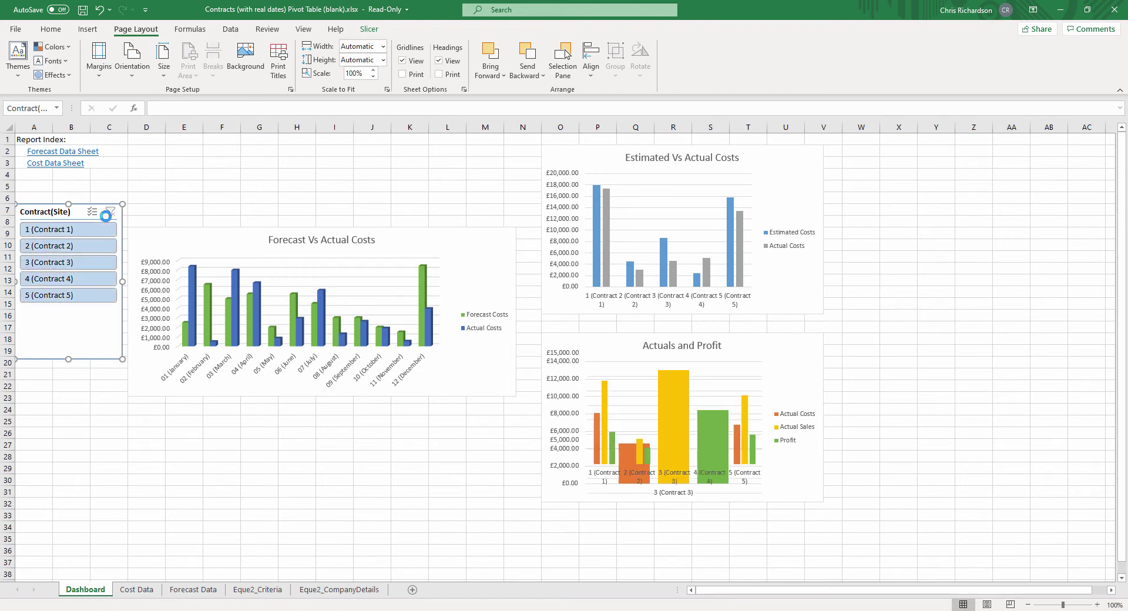
# - Connect the Contract(Site) slicer to the Actual Cost Pivot Table and the Forecast Pivot Table as well
pyautogui.rightClick(87, 324)
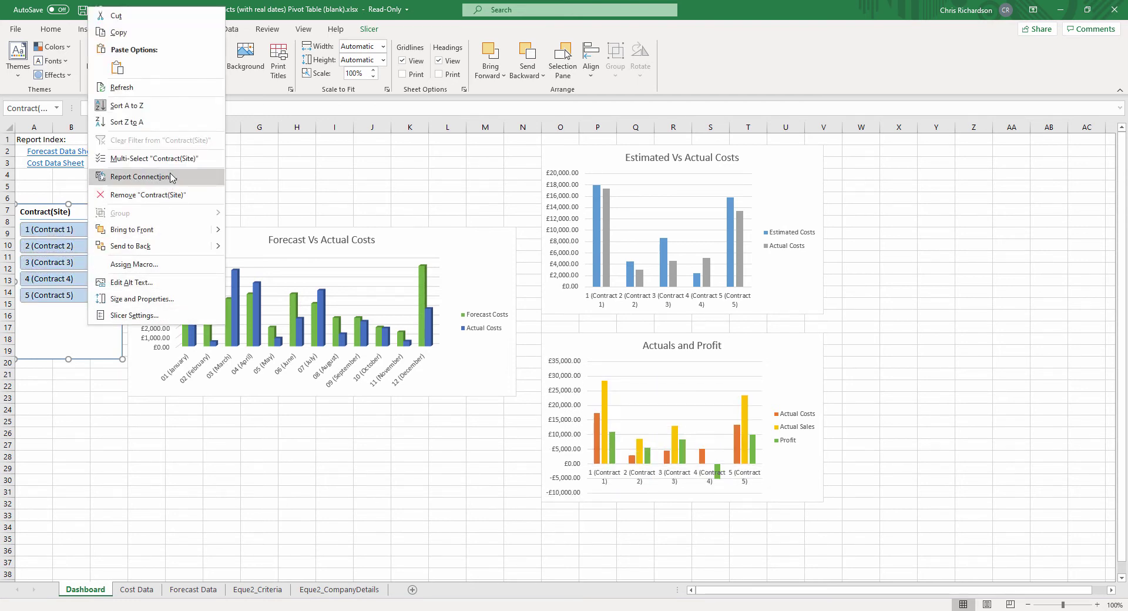
pyautogui.click(141, 176)
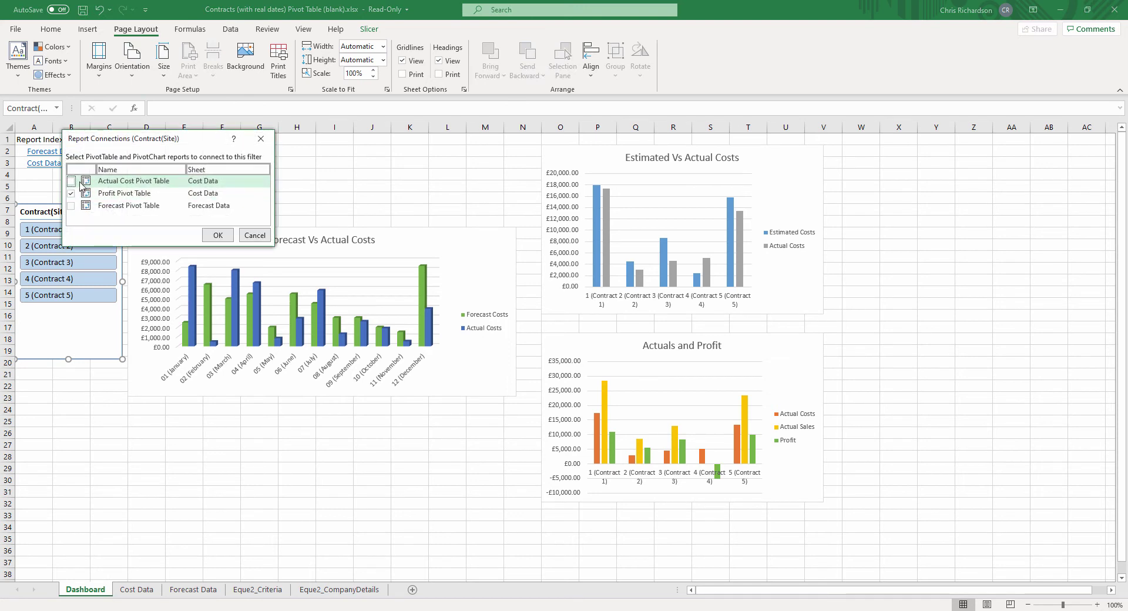
pyautogui.click(71, 181)
pyautogui.click(71, 205)
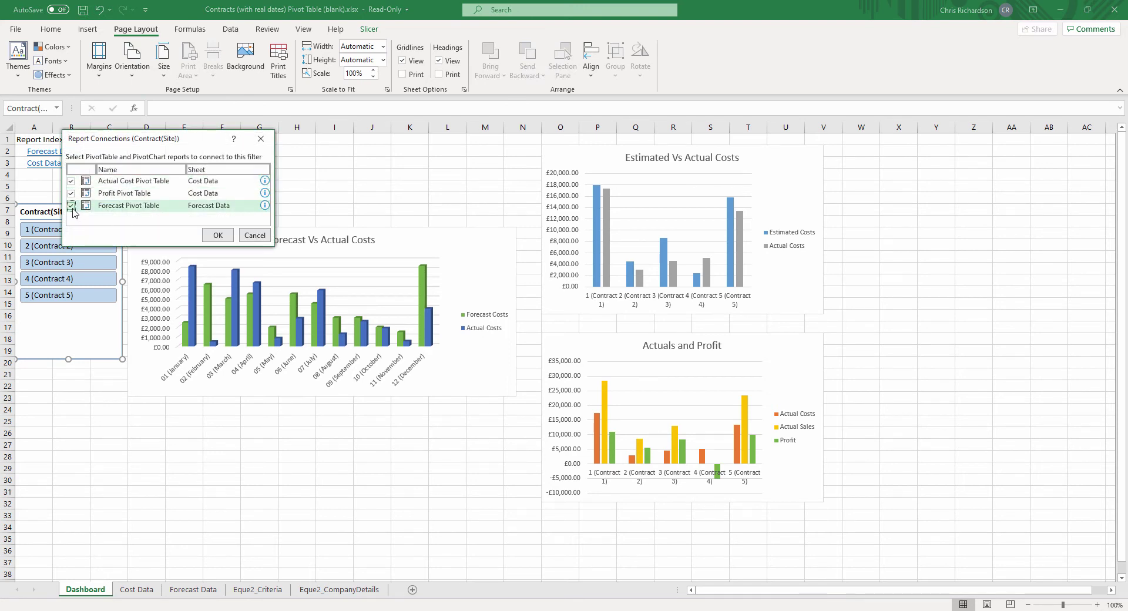
pyautogui.click(217, 235)
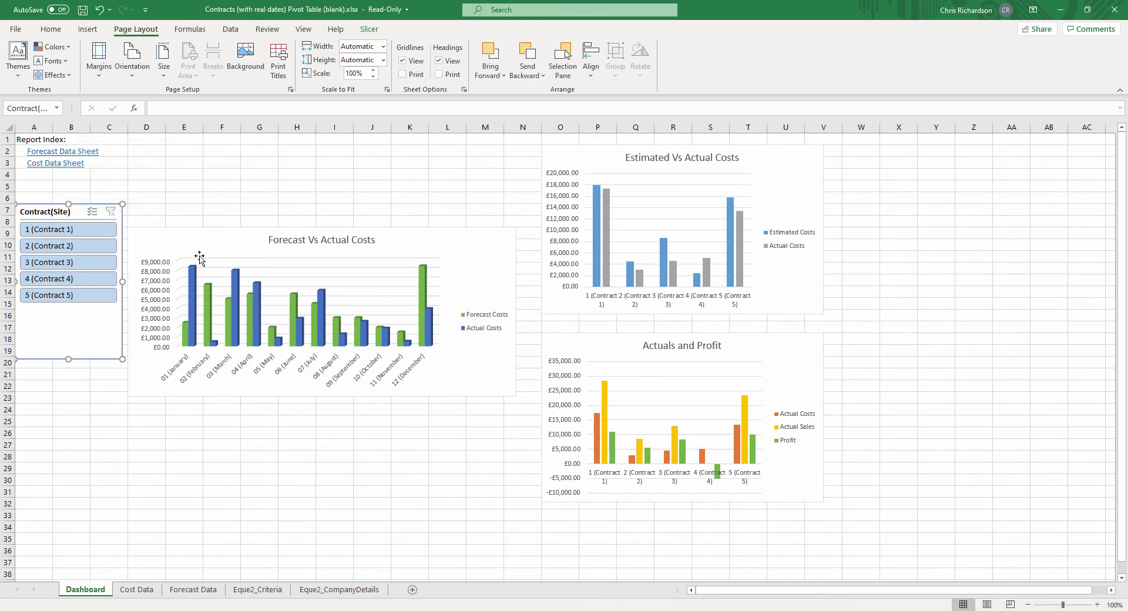
# - Check the connected Contract(Site) slicer by filtering the charts to Contract 1 and Contract 2, and clear the filter
pyautogui.click(86, 235)
pyautogui.click(86, 247)
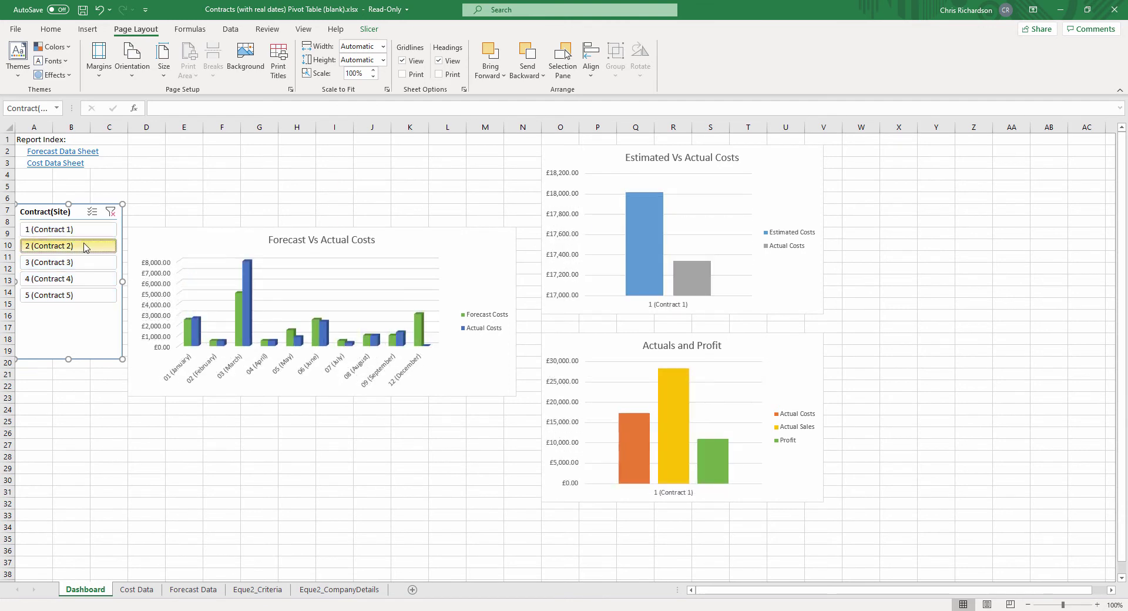
pyautogui.click(110, 212)
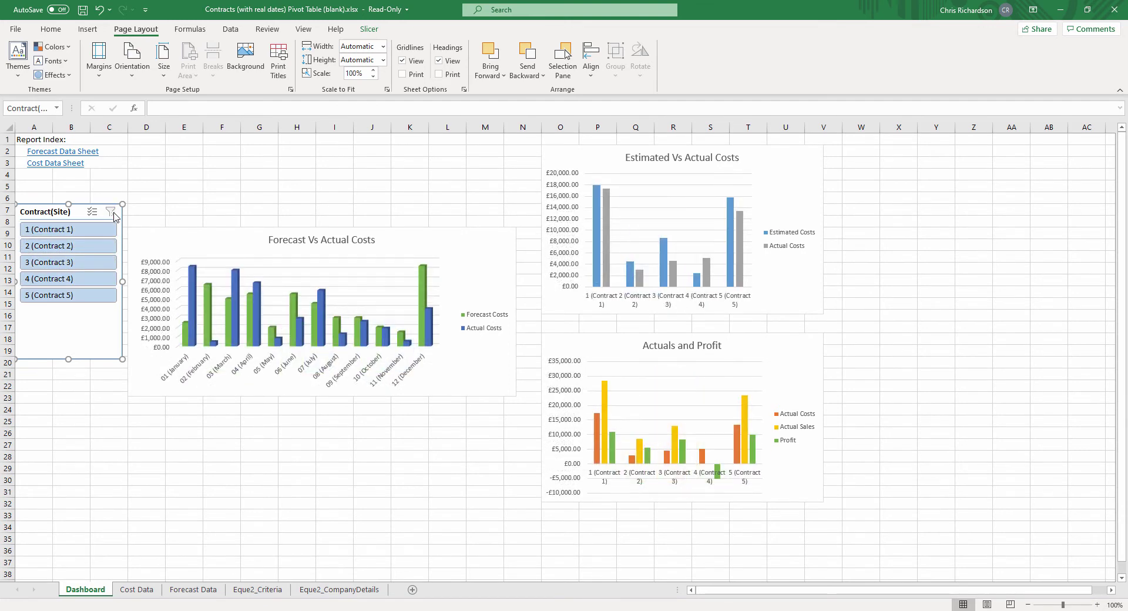
# - Set the Contract(Site) slicer on the Dashboard to not move or size with cells, and disable its resizing and moving
pyautogui.rightClick(69, 322)
pyautogui.click(117, 296)
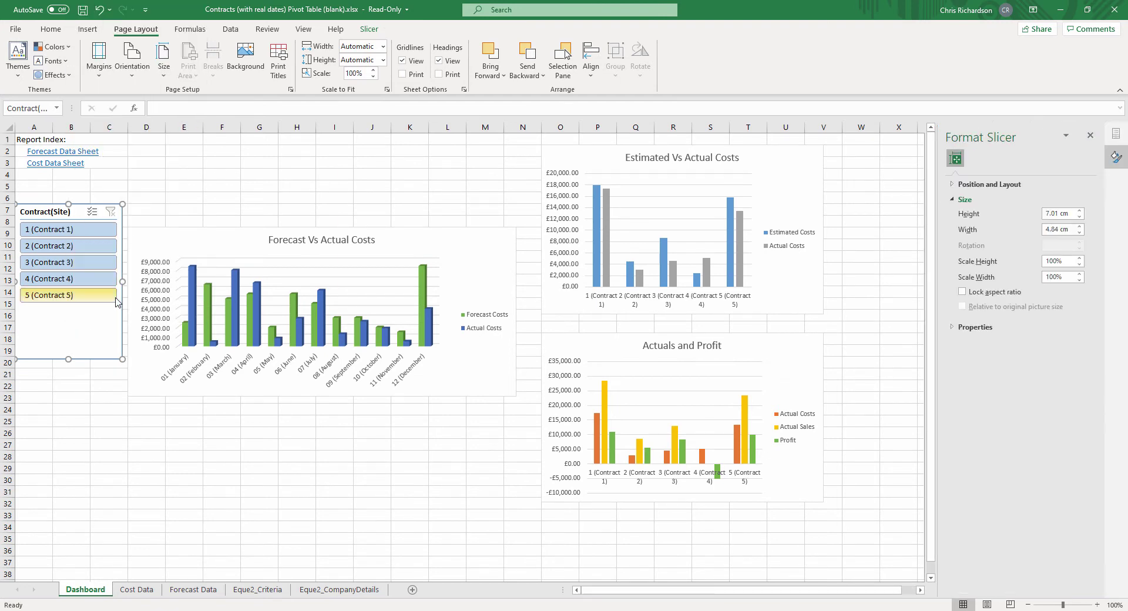
pyautogui.click(954, 327)
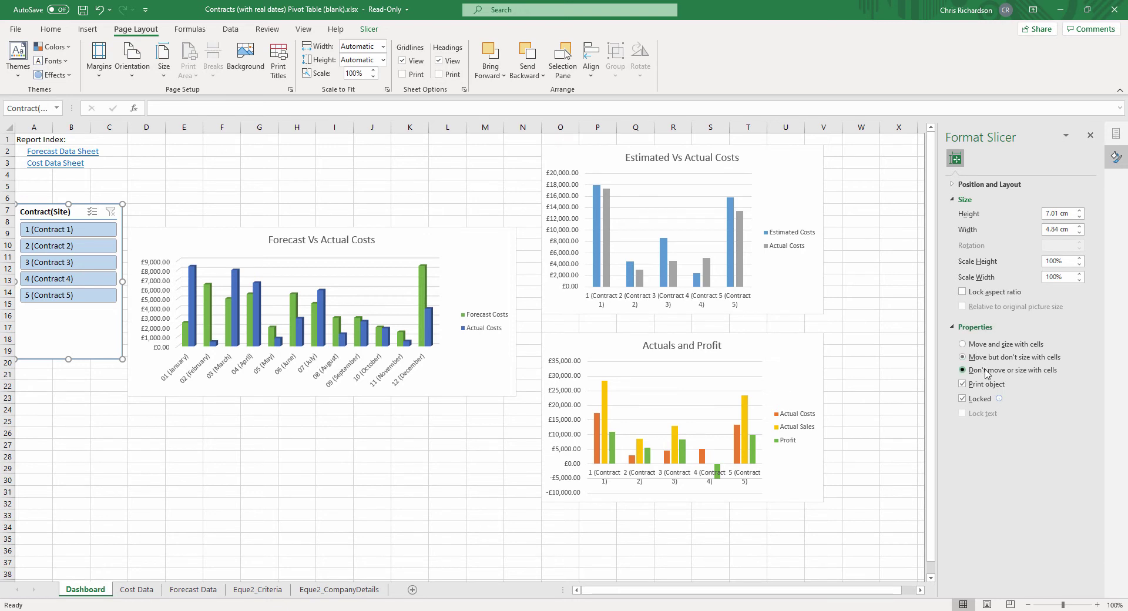
pyautogui.click(961, 184)
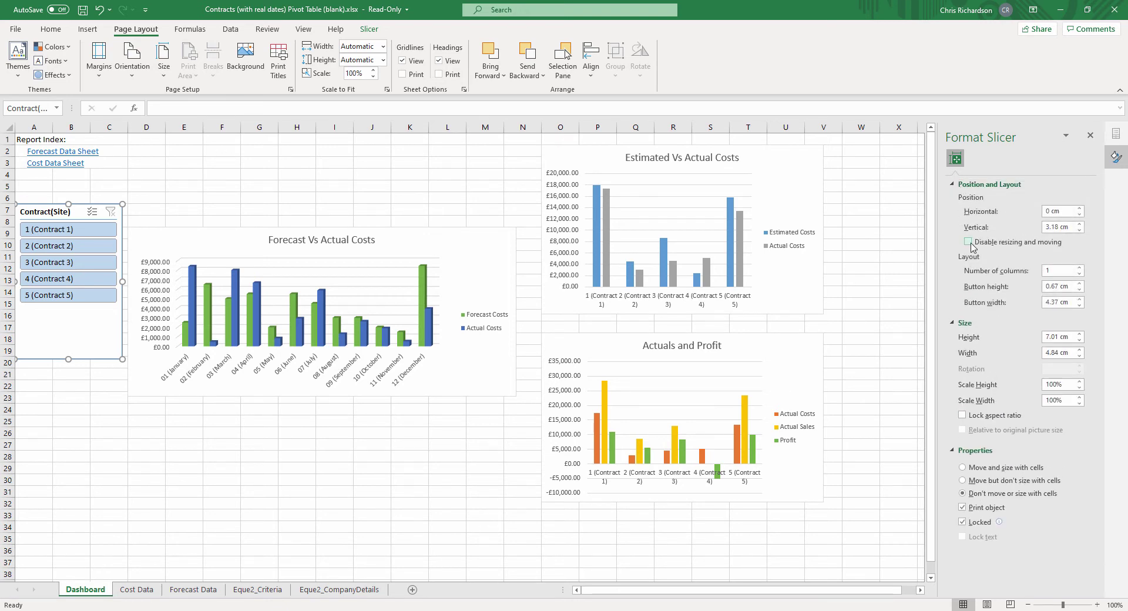
pyautogui.click(967, 242)
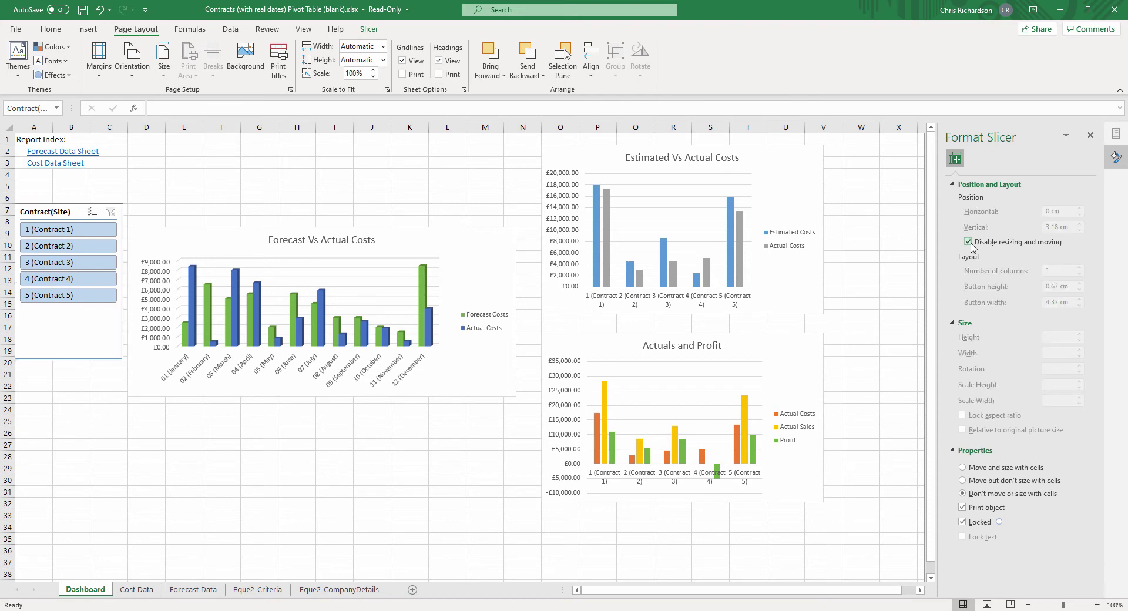
pyautogui.click(1091, 136)
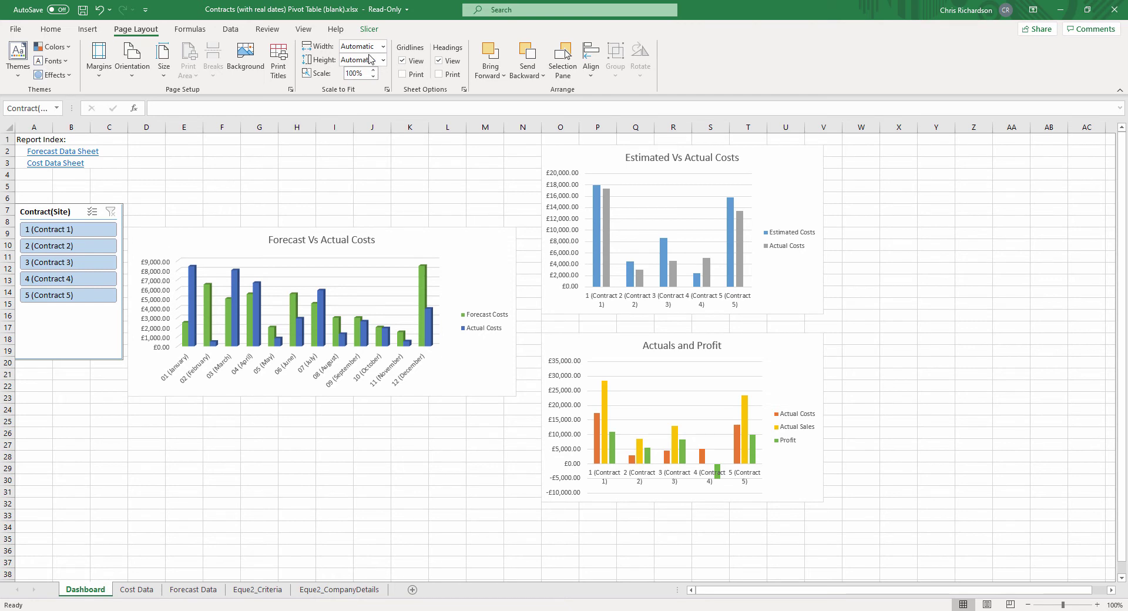
# - Apply the solid blue dark slicer style to the Contract(Site) slicer on the Dashboard
pyautogui.click(382, 30)
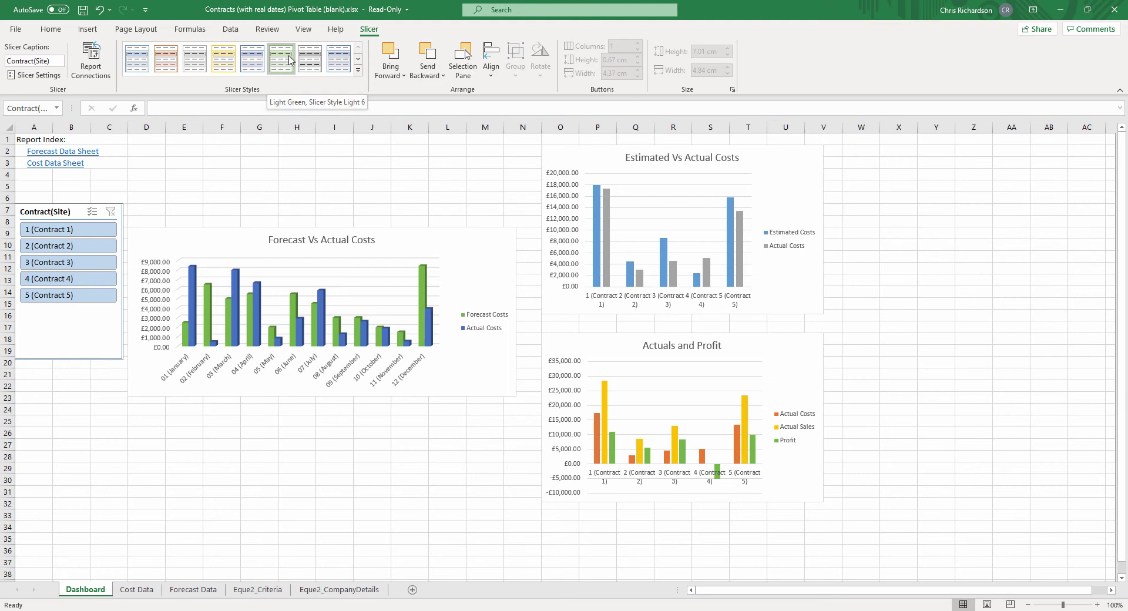
pyautogui.click(358, 61)
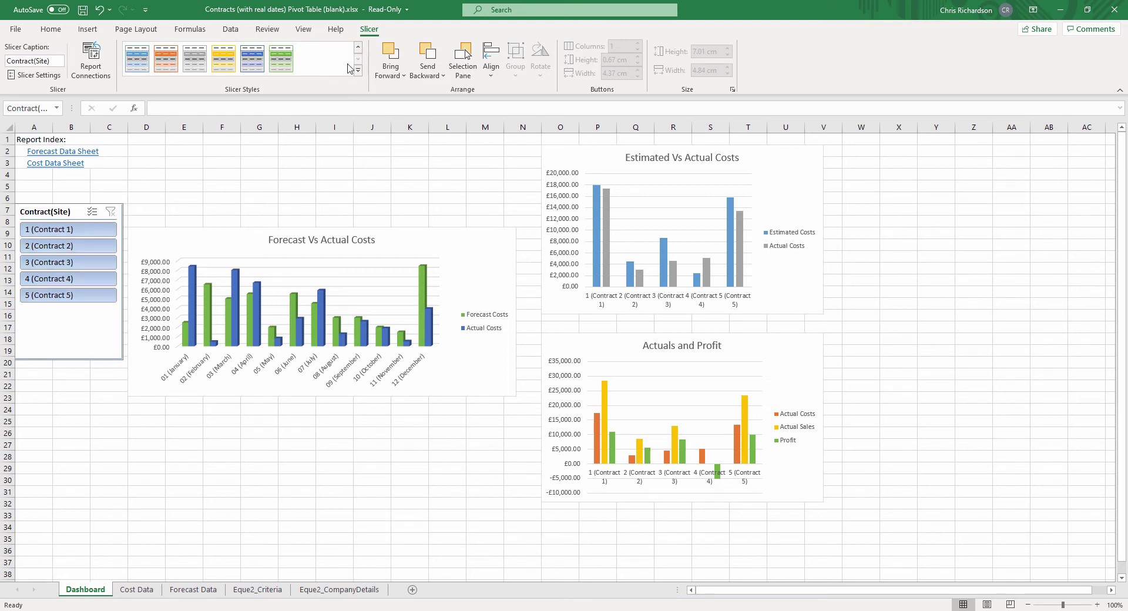
pyautogui.click(135, 69)
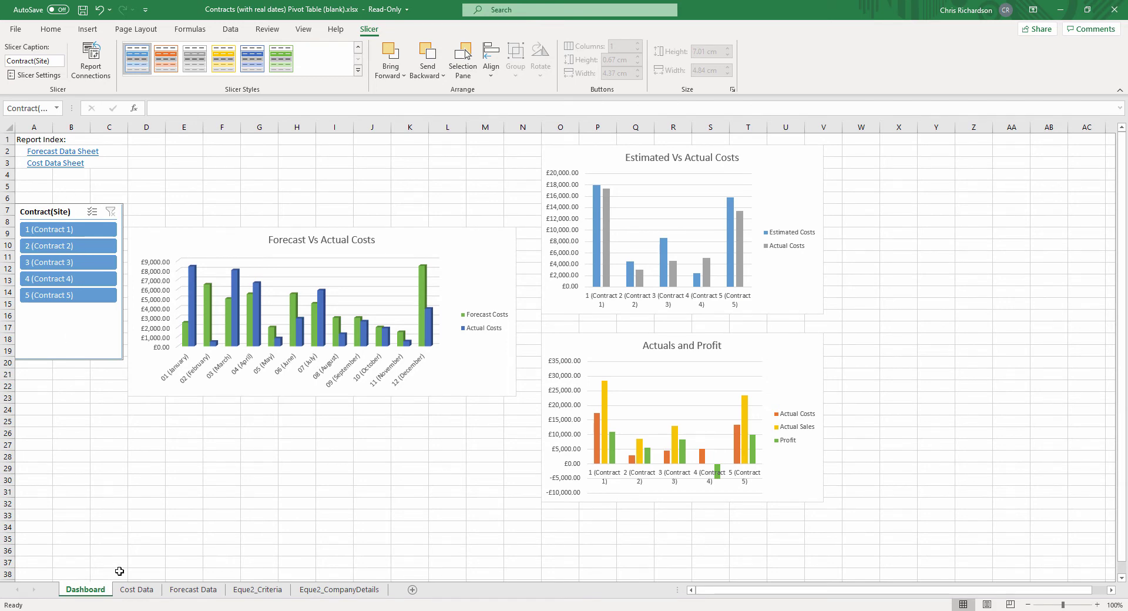
# - Add a ContractManager(Name) slicer to the profit pivot table on the Cost Data sheet and place it beside the Contract(Site) slicer
pyautogui.click(135, 592)
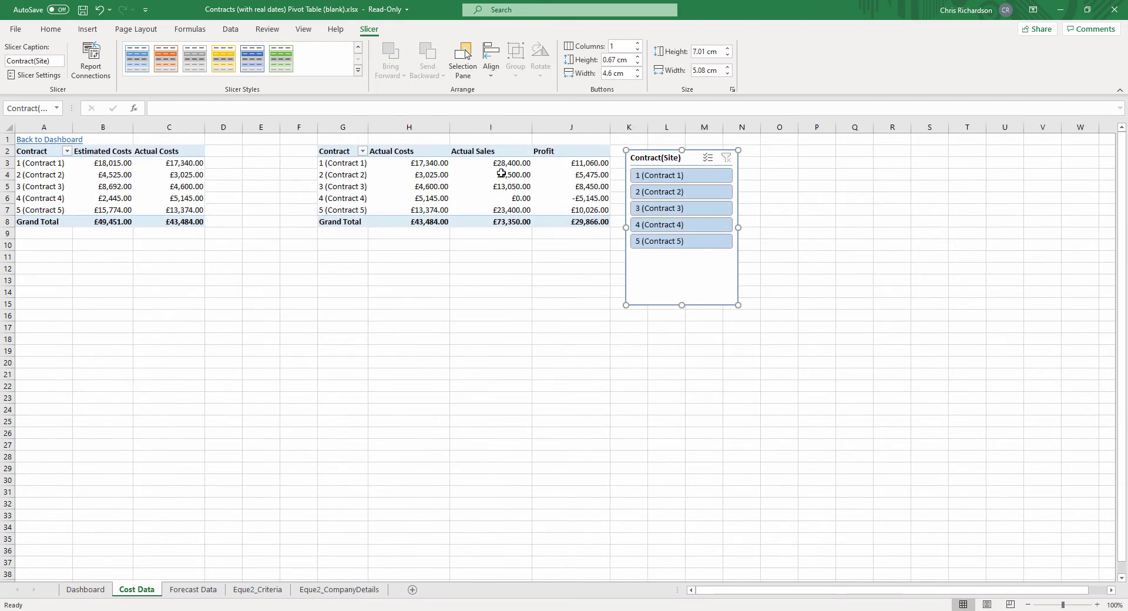
pyautogui.click(475, 175)
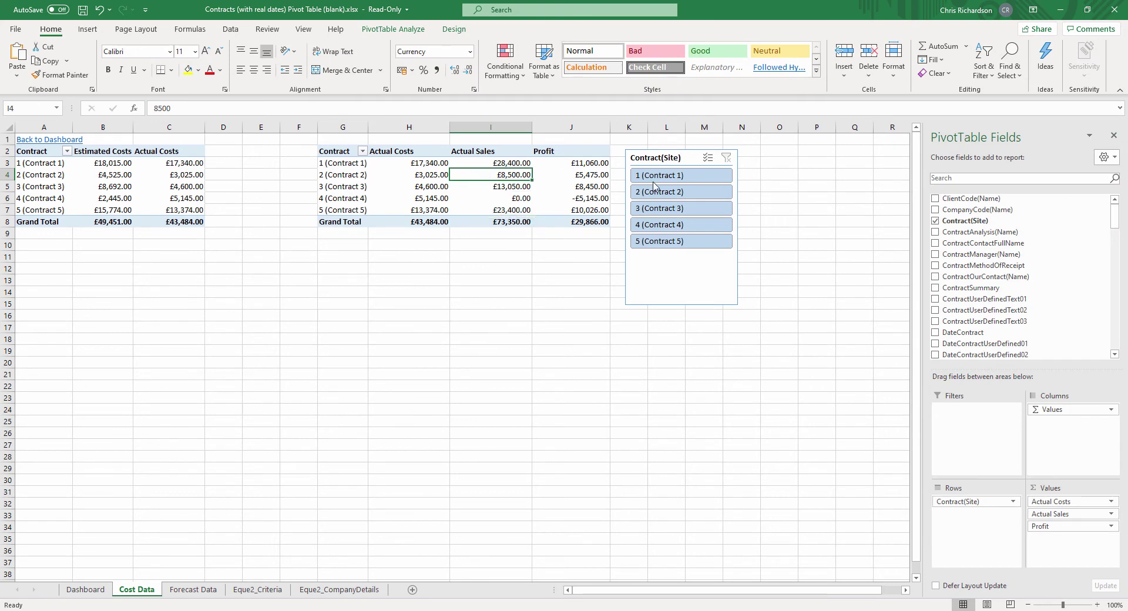
pyautogui.rightClick(947, 255)
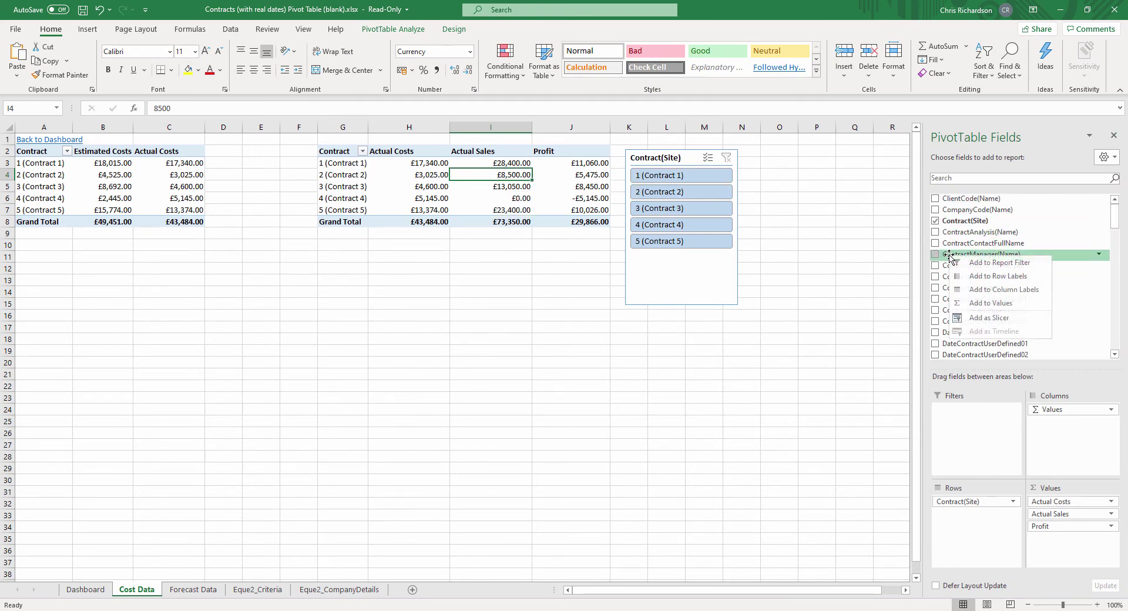
pyautogui.click(995, 318)
pyautogui.moveTo(467, 294); pyautogui.dragTo(806, 166)
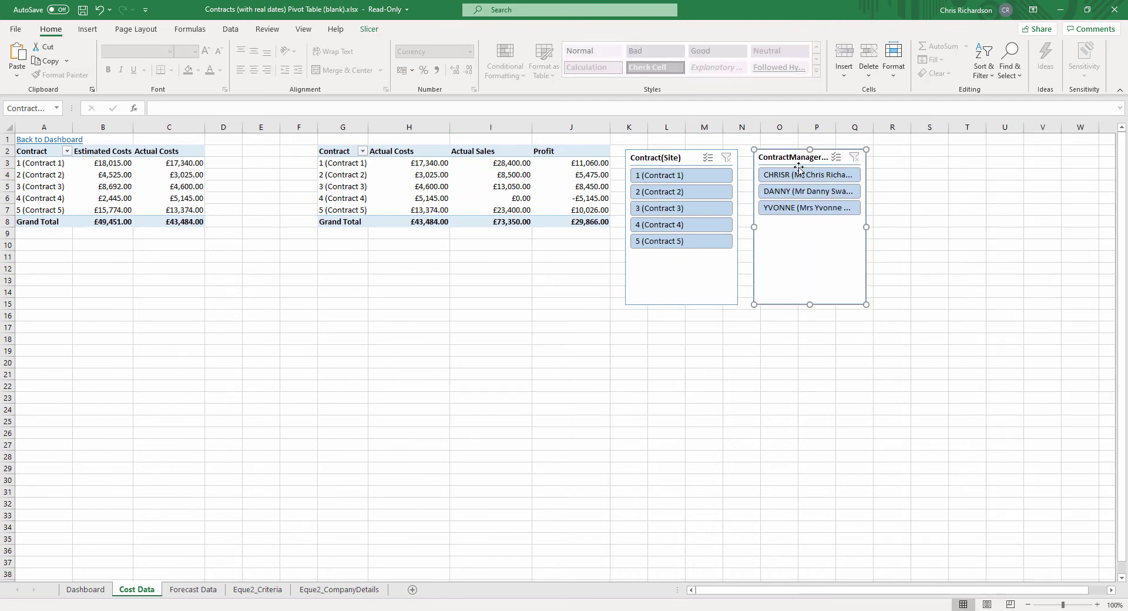
# - Paste the ContractManager(Name) slicer at cell A22 of the Dashboard sheet and narrow it to match the Contract(Site) slicer's width
pyautogui.click(86, 590)
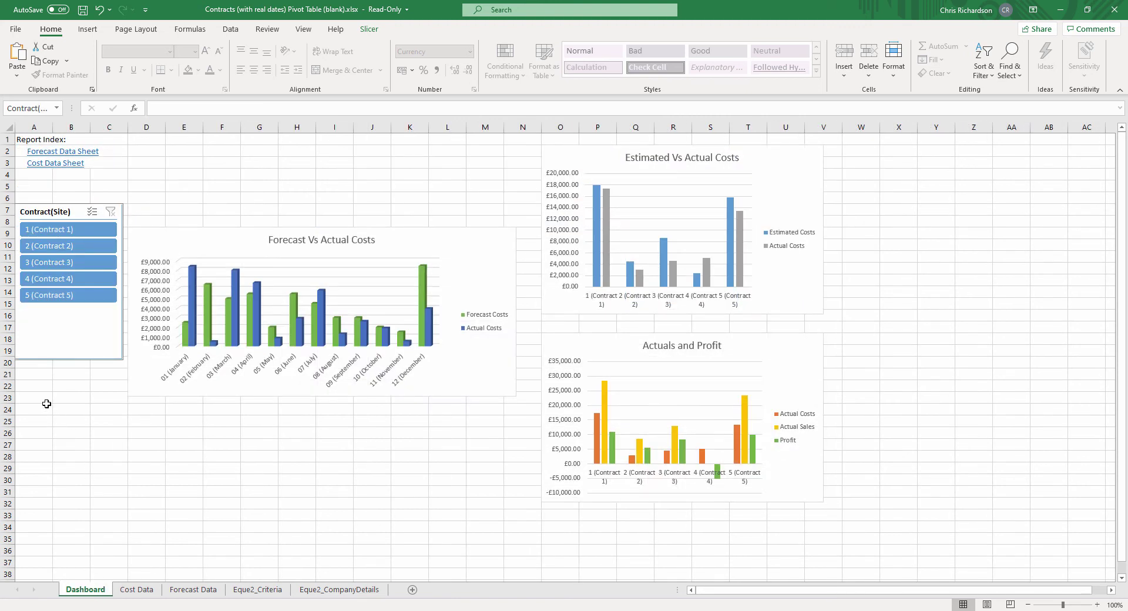
pyautogui.click(32, 385)
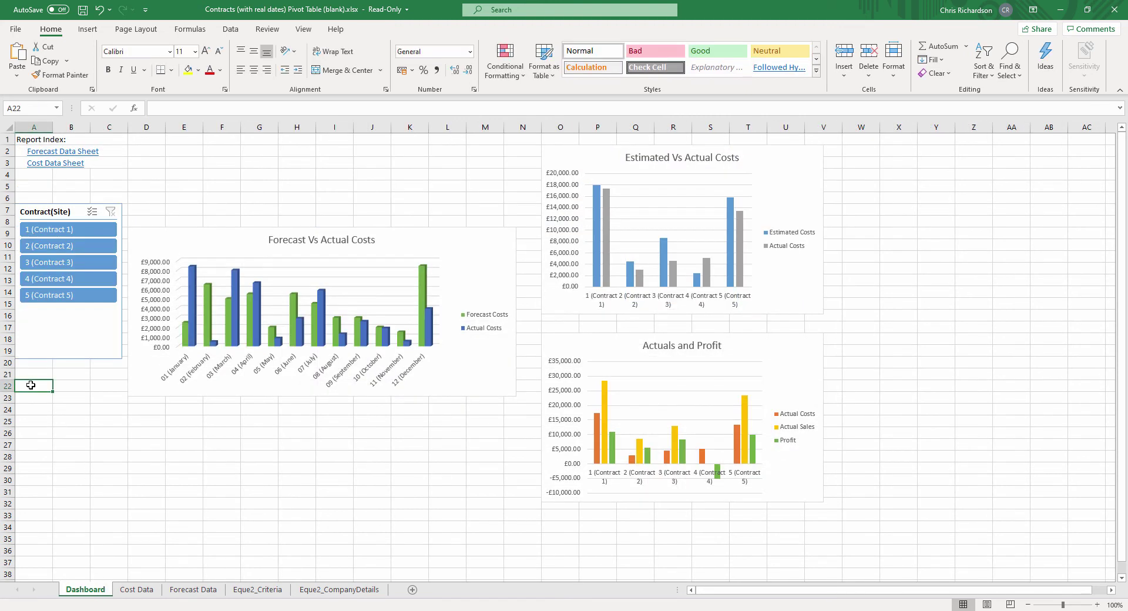
pyautogui.hotkey('ctrl', 'v')
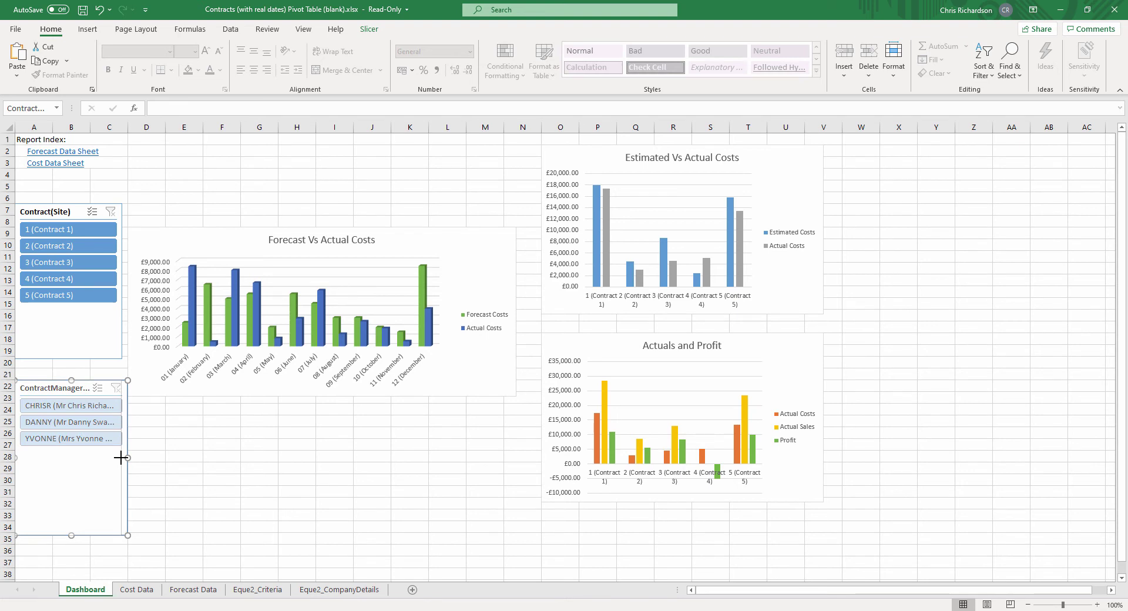
pyautogui.moveTo(120, 457); pyautogui.dragTo(121, 457)
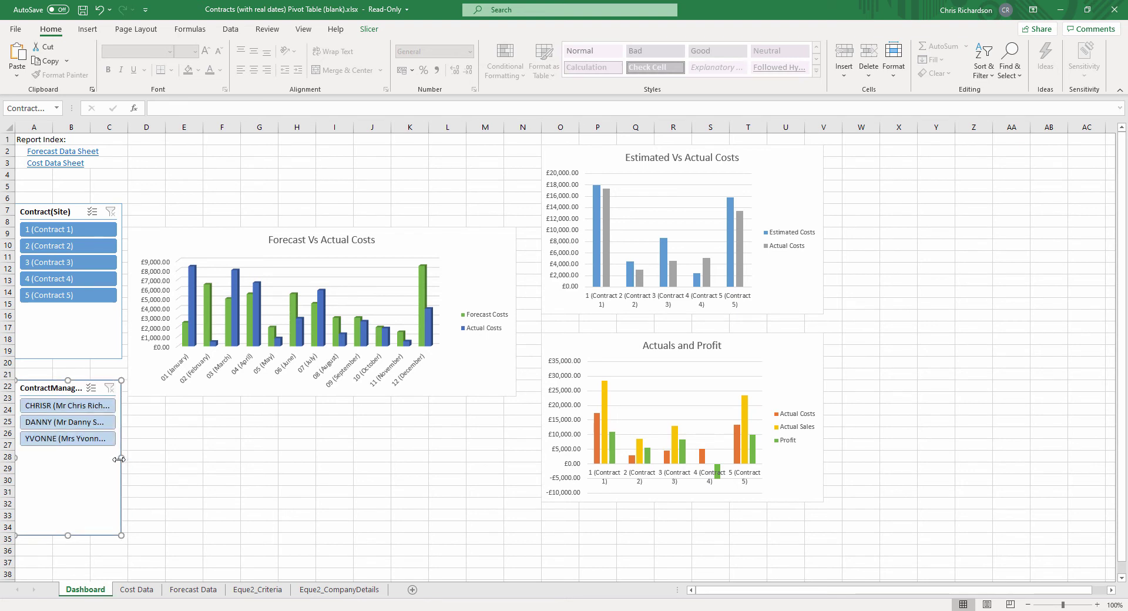
# - Connect the ContractManager(Name) slicer to the Actual Cost Pivot Table and the Forecast Pivot Table as well
pyautogui.rightClick(78, 461)
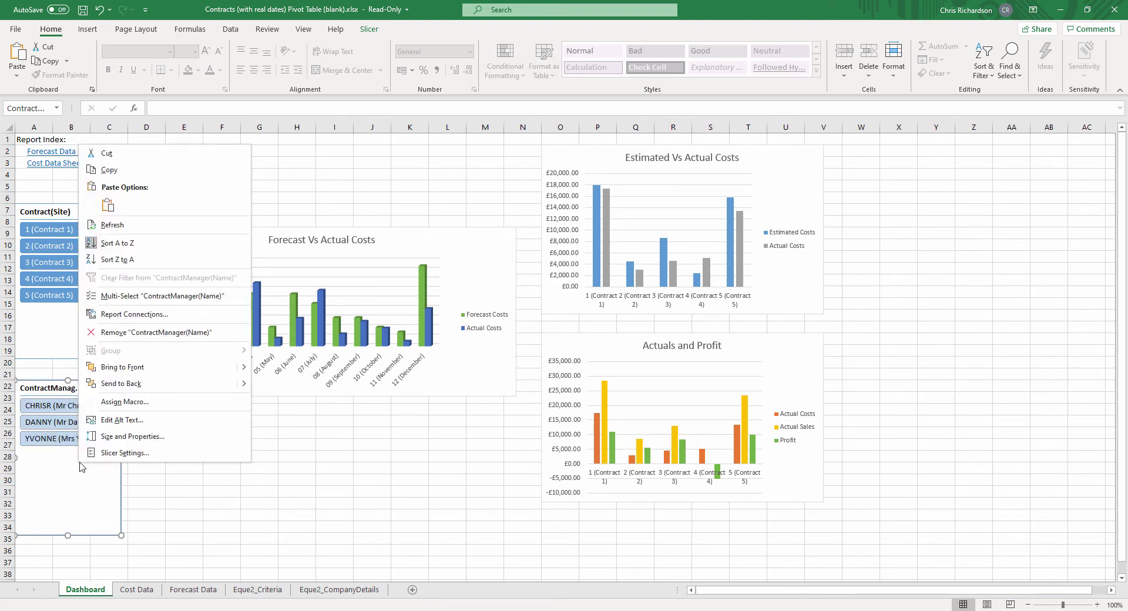
pyautogui.click(163, 317)
pyautogui.click(60, 322)
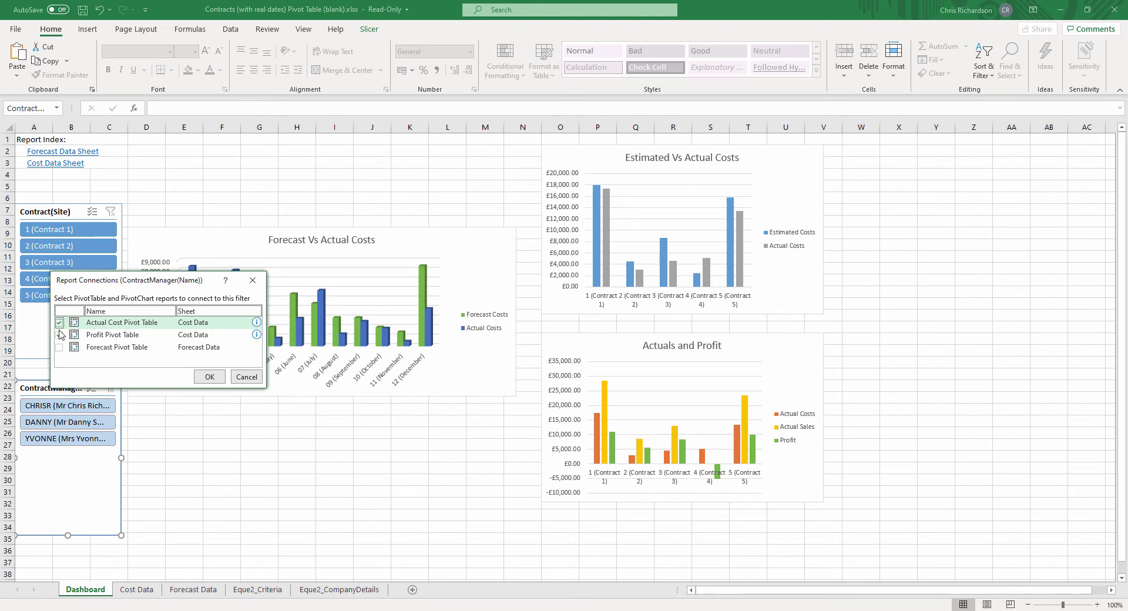
pyautogui.click(59, 347)
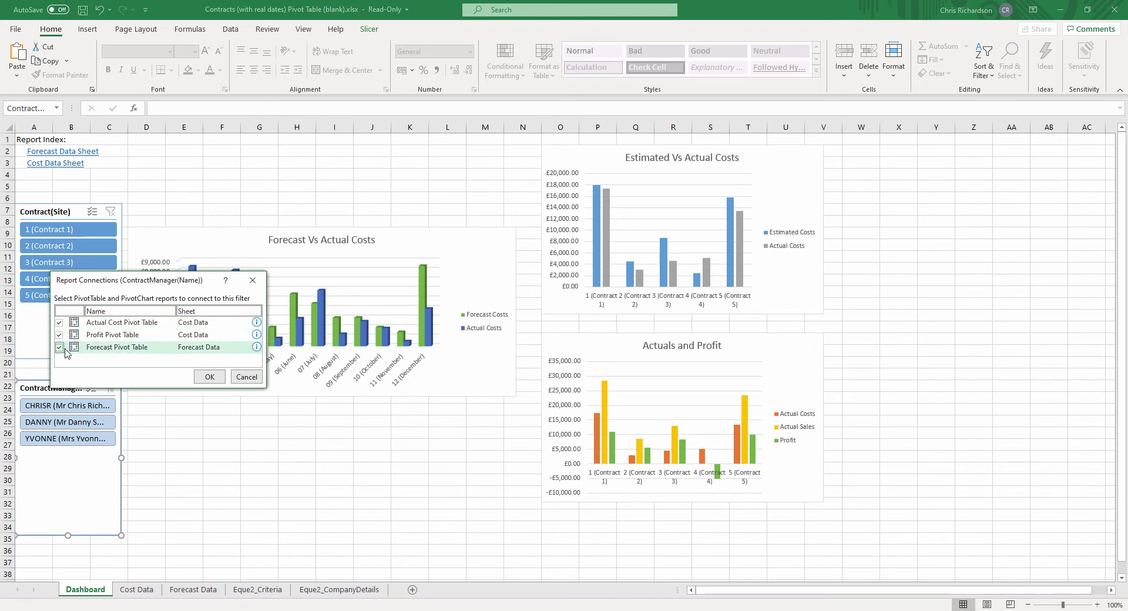
pyautogui.click(209, 377)
# - Set the ContractManager(Name) slicer to not move or size with cells, and disable its resizing and moving
pyautogui.rightClick(72, 465)
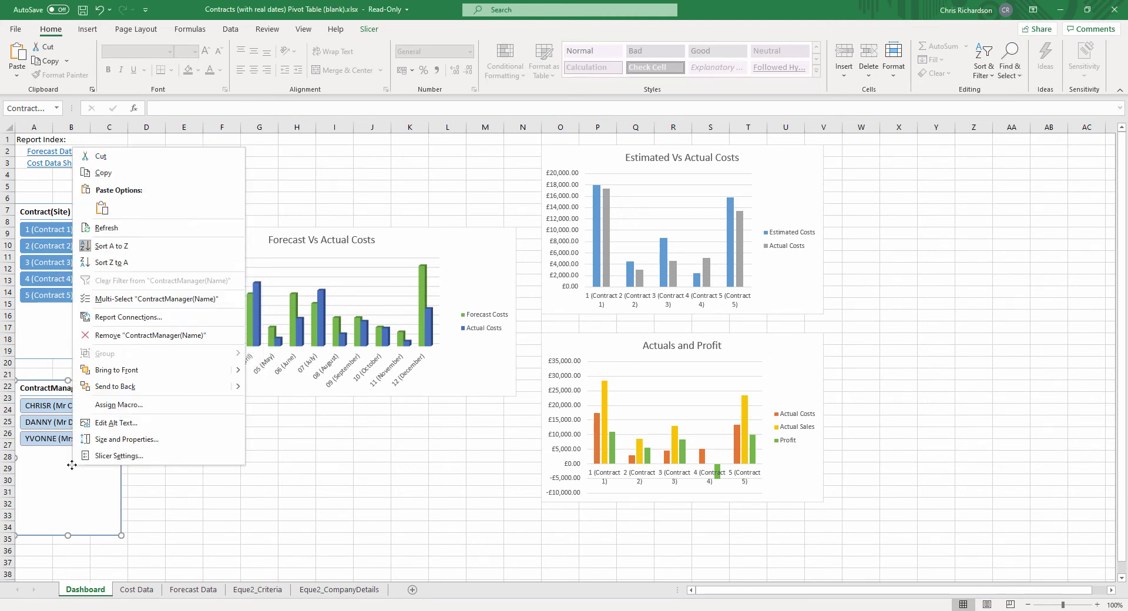
pyautogui.click(125, 440)
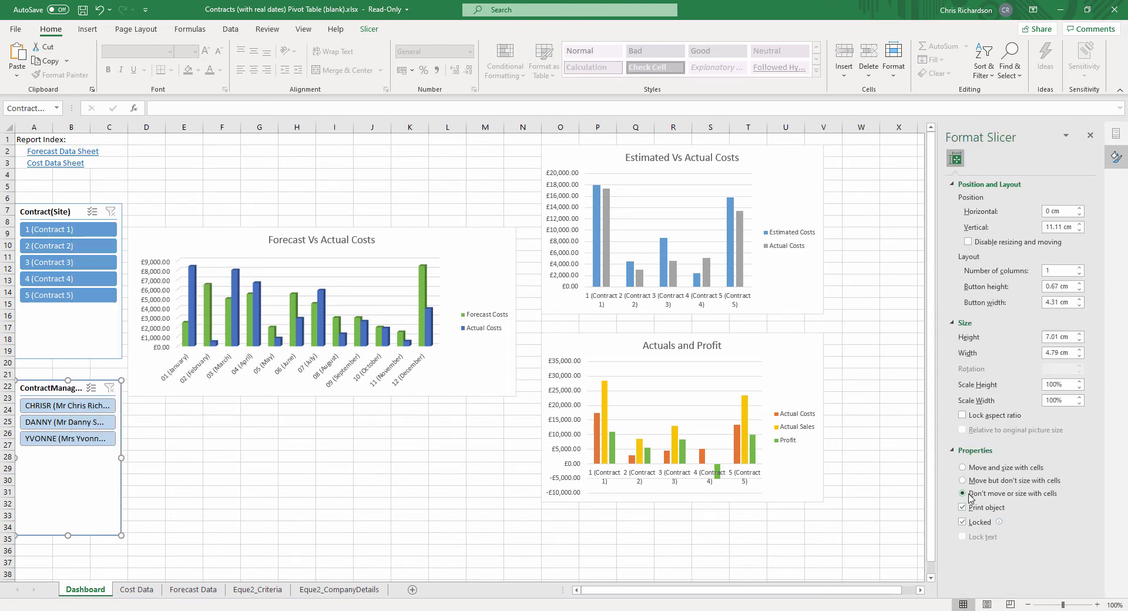
pyautogui.click(967, 242)
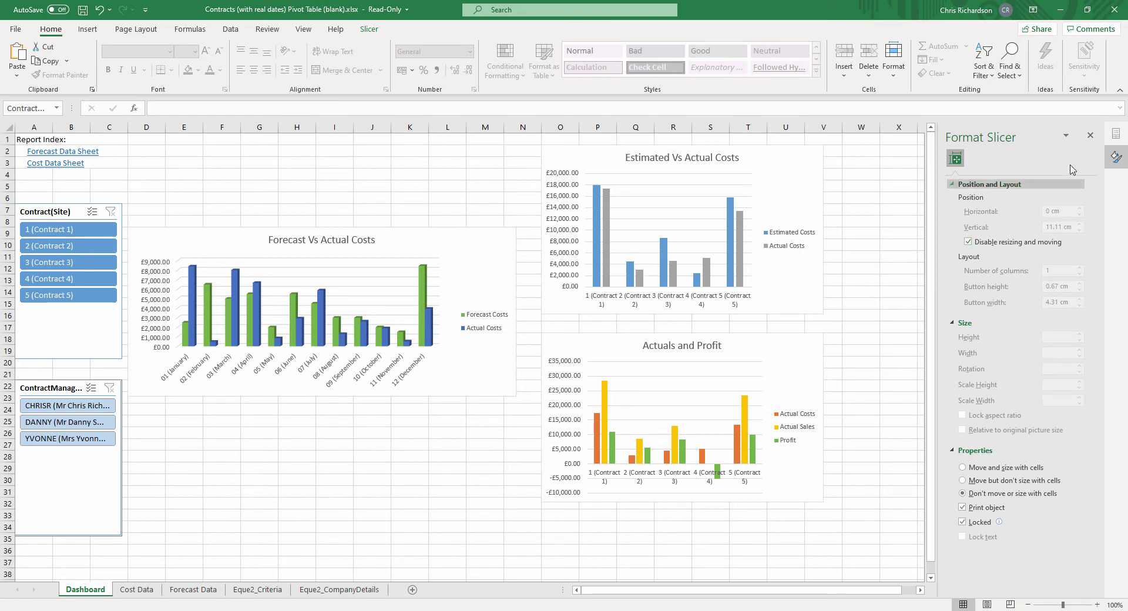
pyautogui.click(1091, 135)
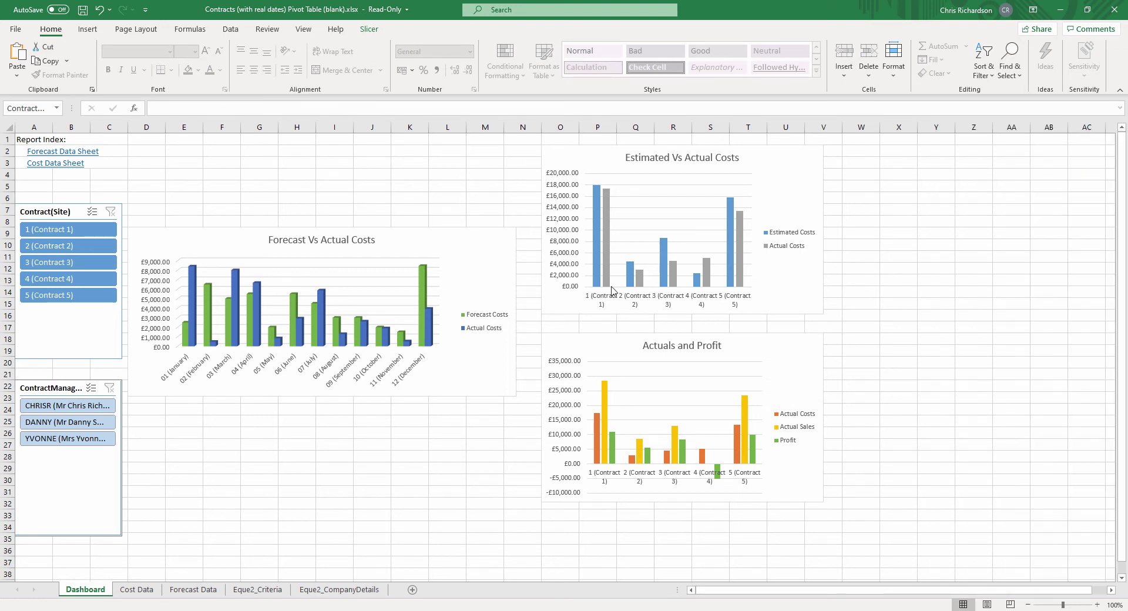
# - Test the ContractManager(Name) slicer by filtering the charts to each of the three managers in turn, and clear the filter
pyautogui.click(91, 406)
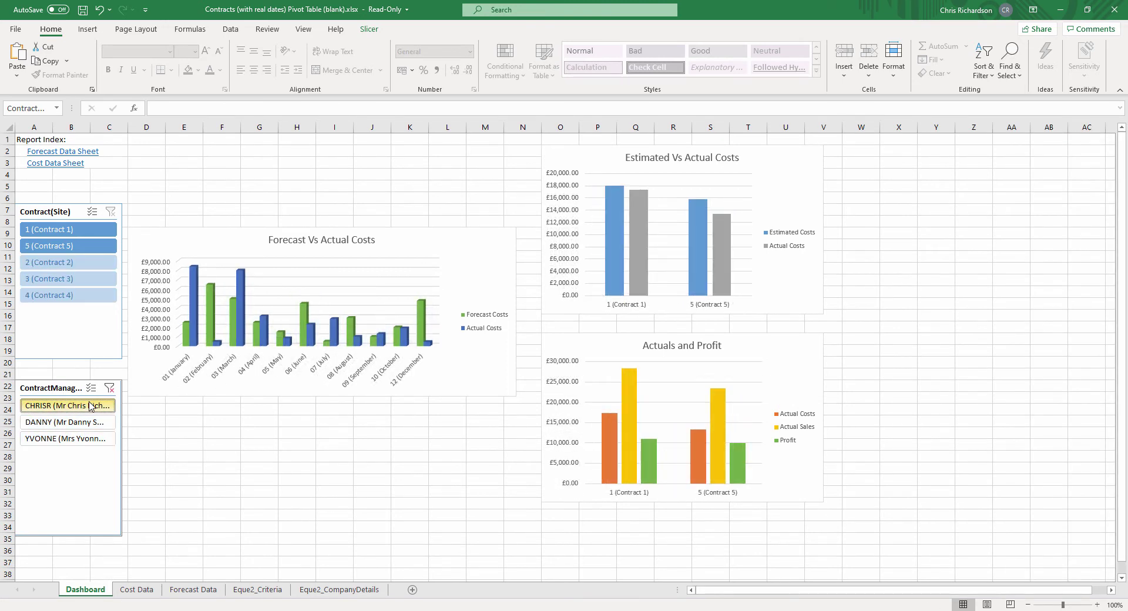
pyautogui.click(91, 421)
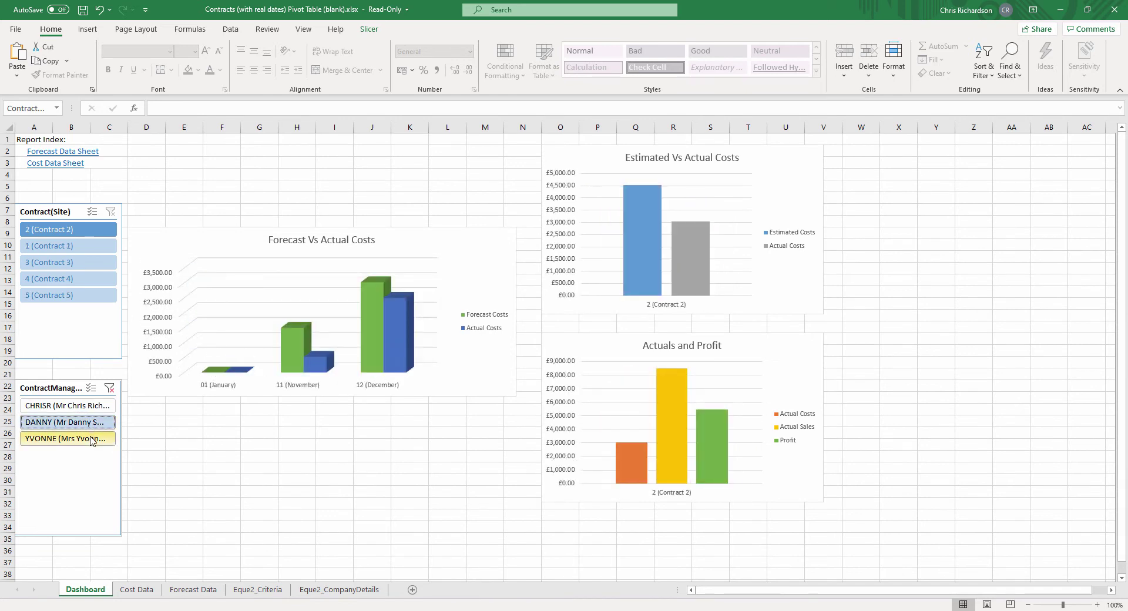
pyautogui.click(91, 440)
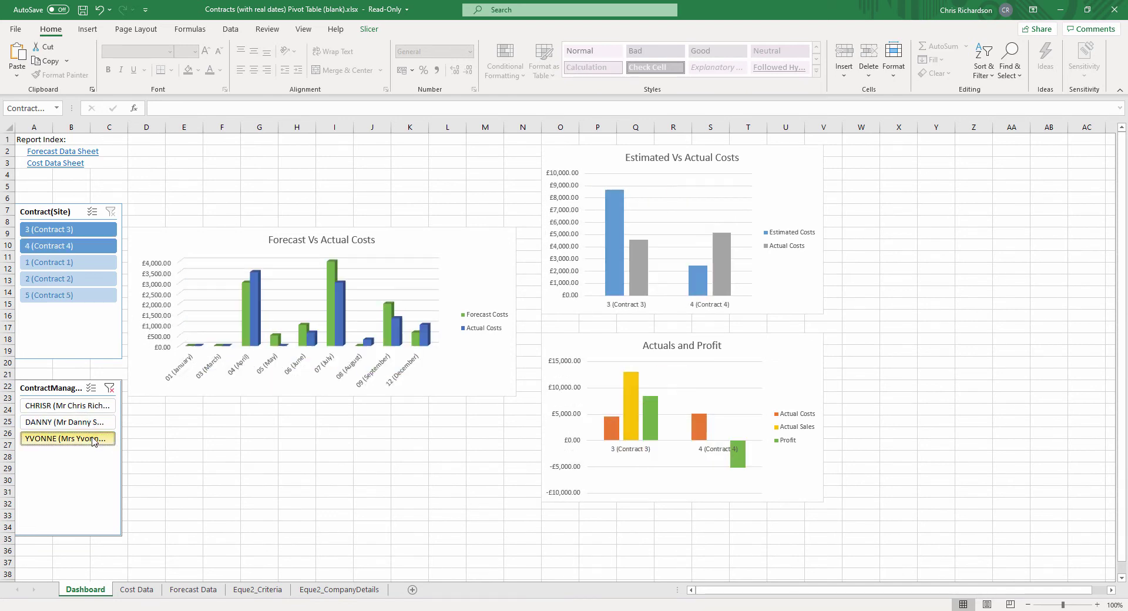
pyautogui.click(109, 388)
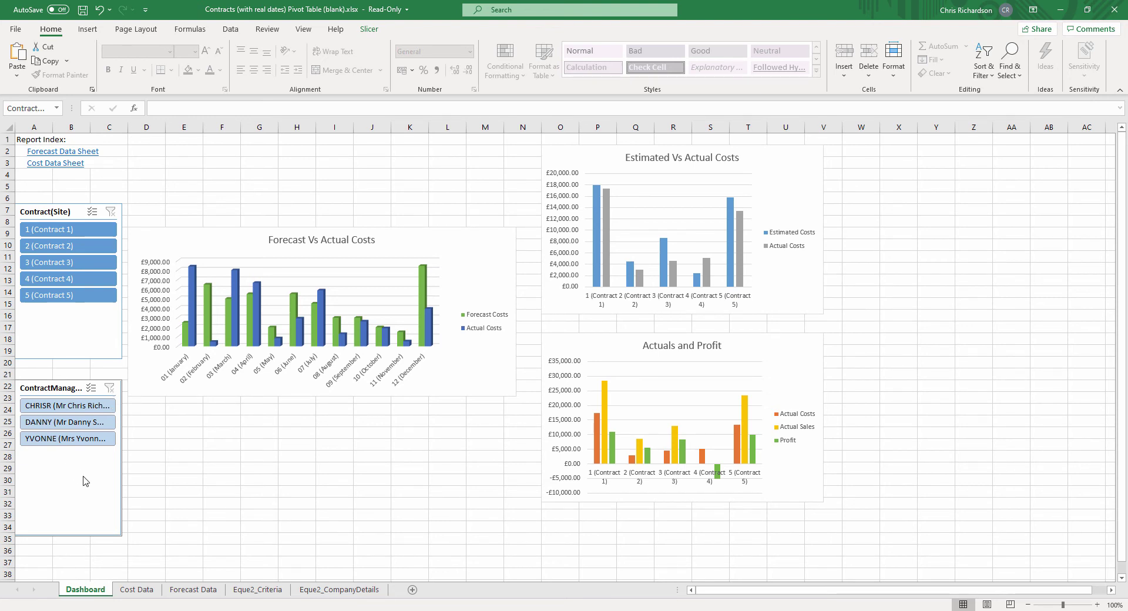
# - Apply the Light Green, Slicer Style Light 6 style to the ContractManager(Name) slicer on the Dashboard
pyautogui.click(369, 29)
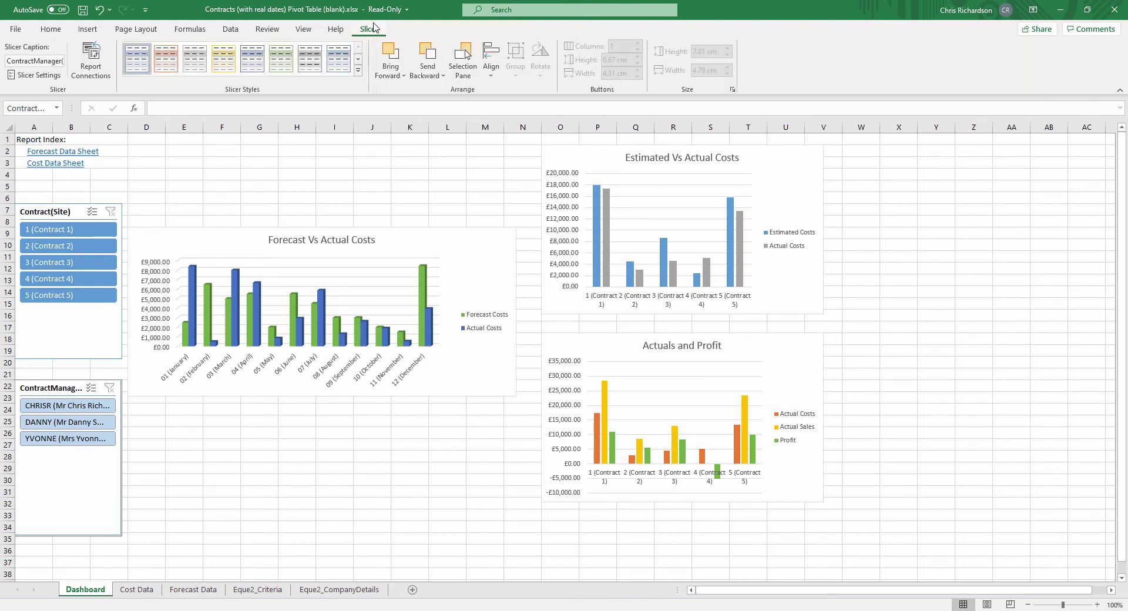
pyautogui.click(286, 61)
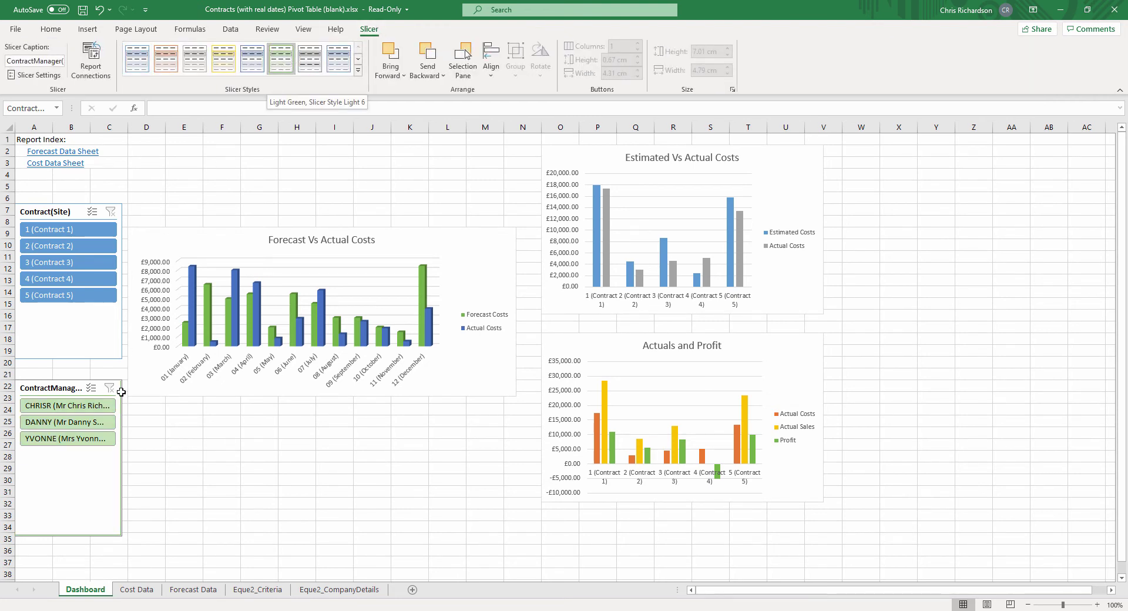
# - Try a three-column button layout on the Contract(Site) slicer of the Cost Data sheet, and return it to one column
pyautogui.click(137, 589)
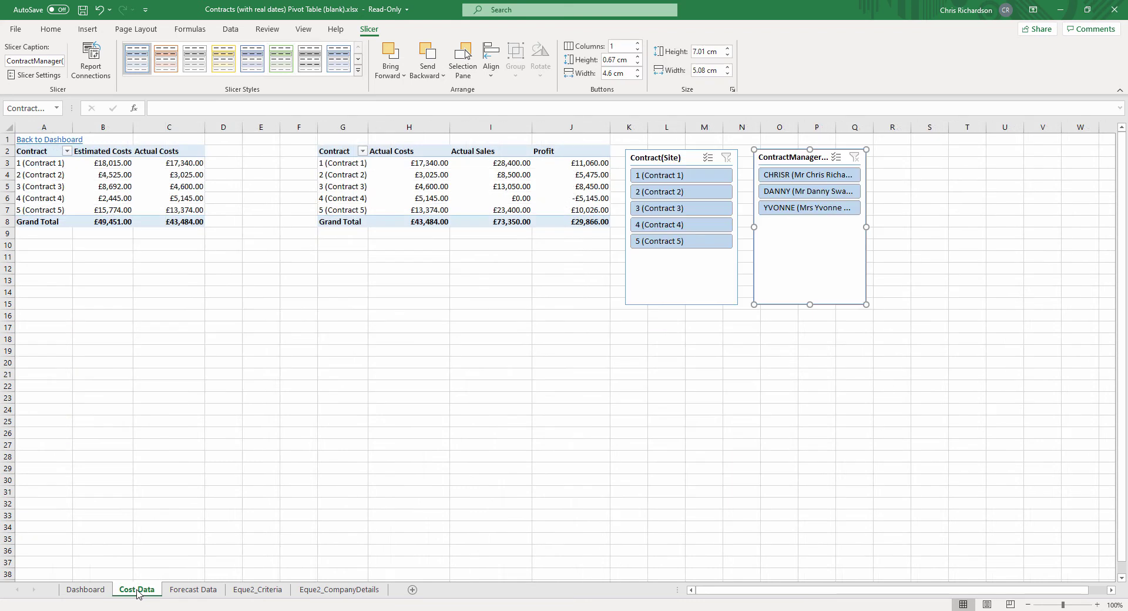
pyautogui.click(676, 281)
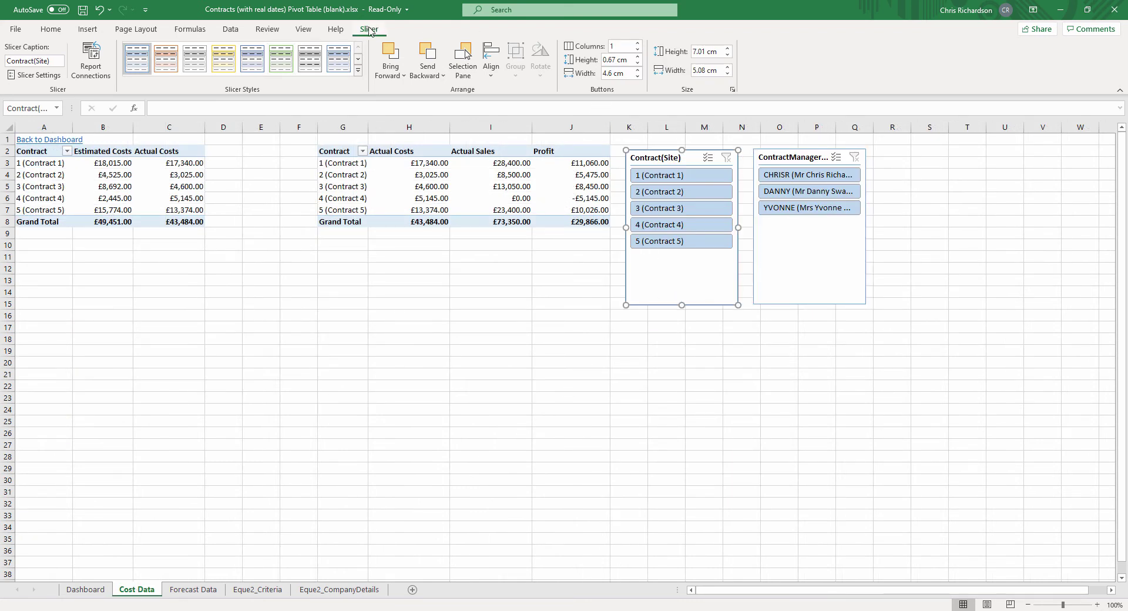
pyautogui.click(637, 43)
pyautogui.click(637, 44)
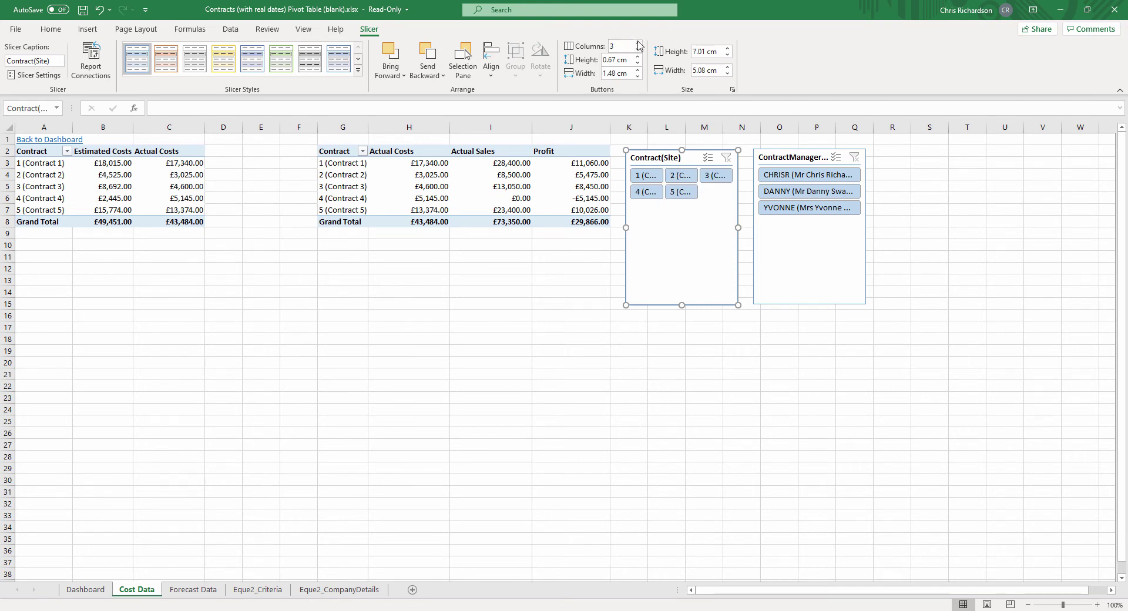
pyautogui.click(637, 53)
pyautogui.click(637, 53)
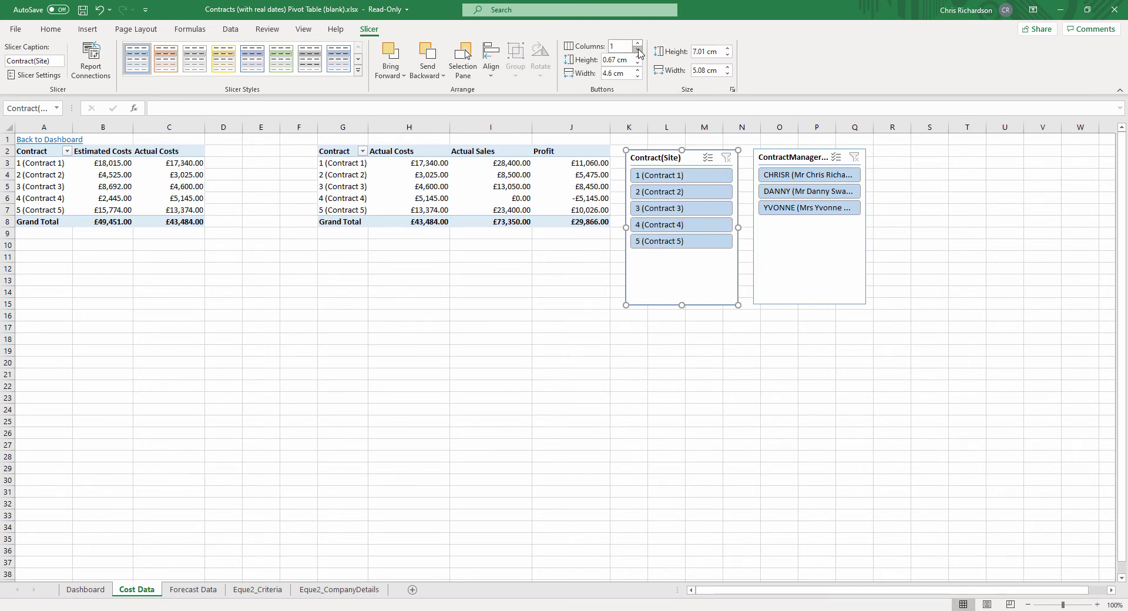
# - Add a timeline for the DateTransaction field to the forecast pivot table on the Forecast Data sheet
pyautogui.click(86, 591)
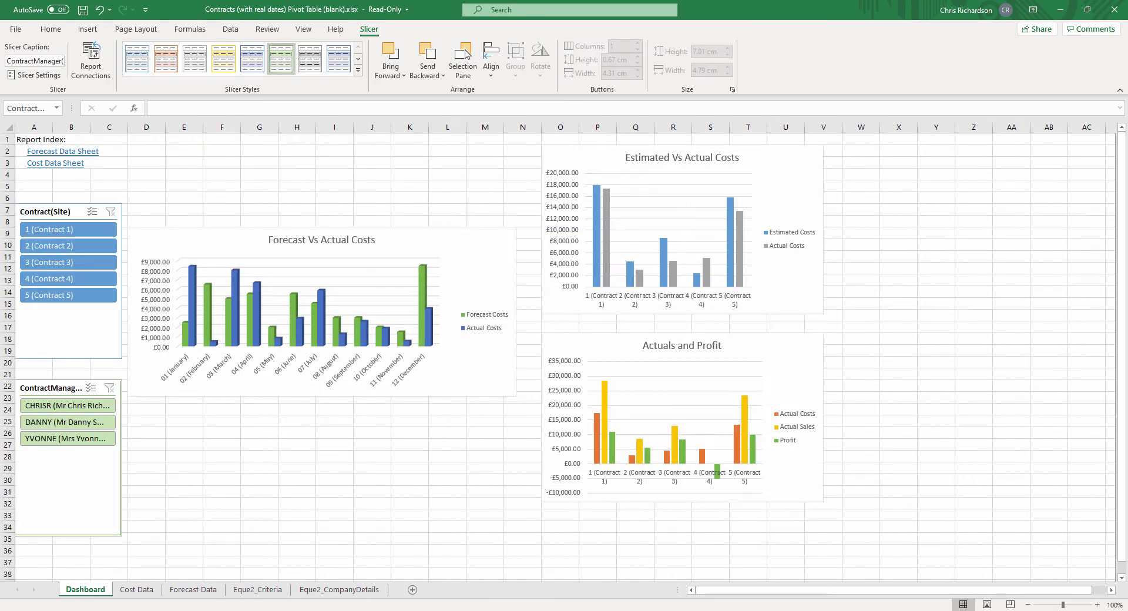
pyautogui.click(215, 590)
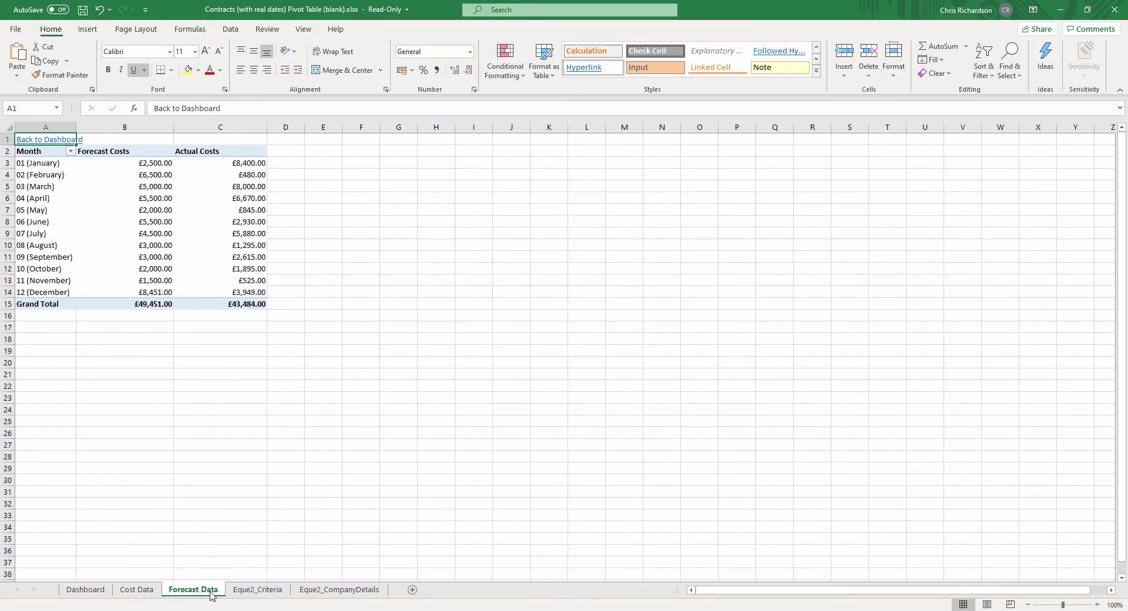
pyautogui.click(115, 226)
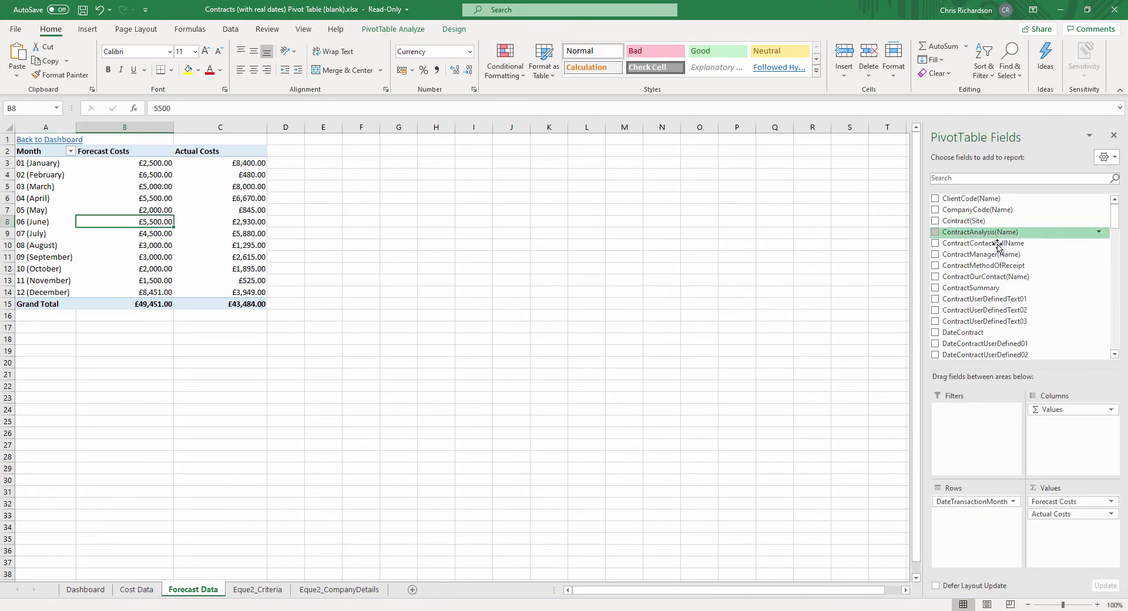
pyautogui.click(968, 179)
pyautogui.write('date')
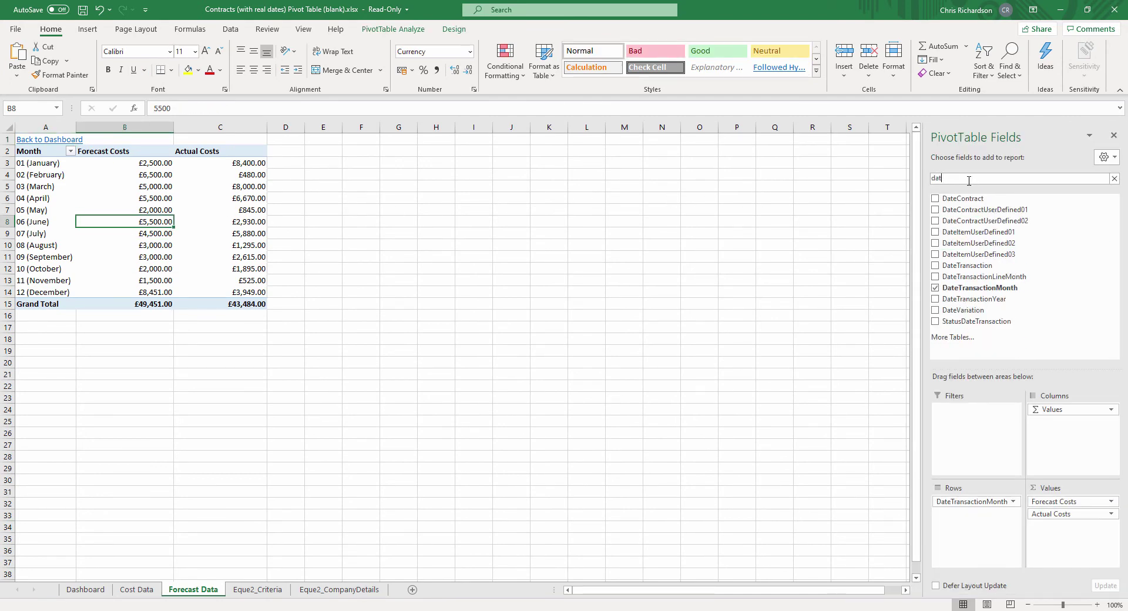
pyautogui.rightClick(979, 267)
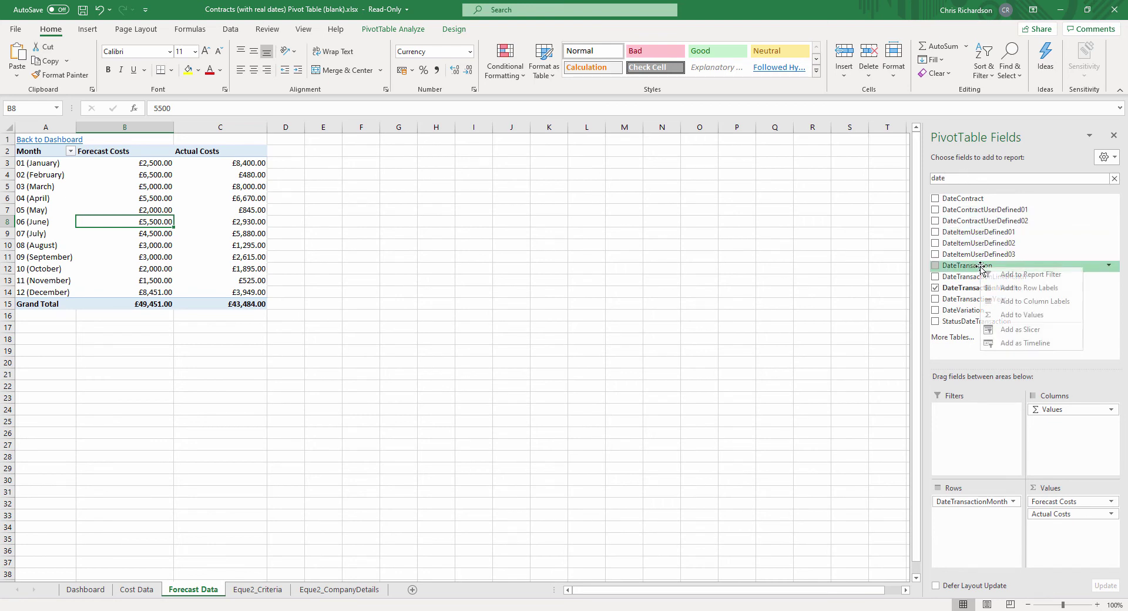
pyautogui.click(1032, 343)
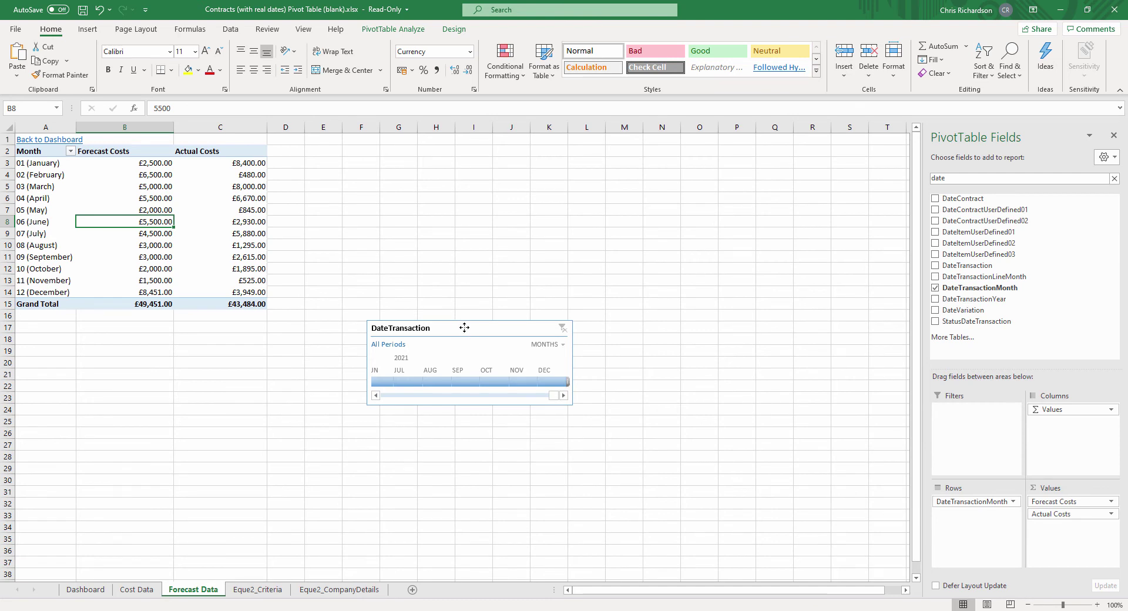
# - Move the DateTransaction timeline to the Dashboard sheet, above the Forecast Vs Actual Costs chart, and widen it to about 17.5 cm to match the chart
pyautogui.moveTo(464, 325); pyautogui.dragTo(522, 170)
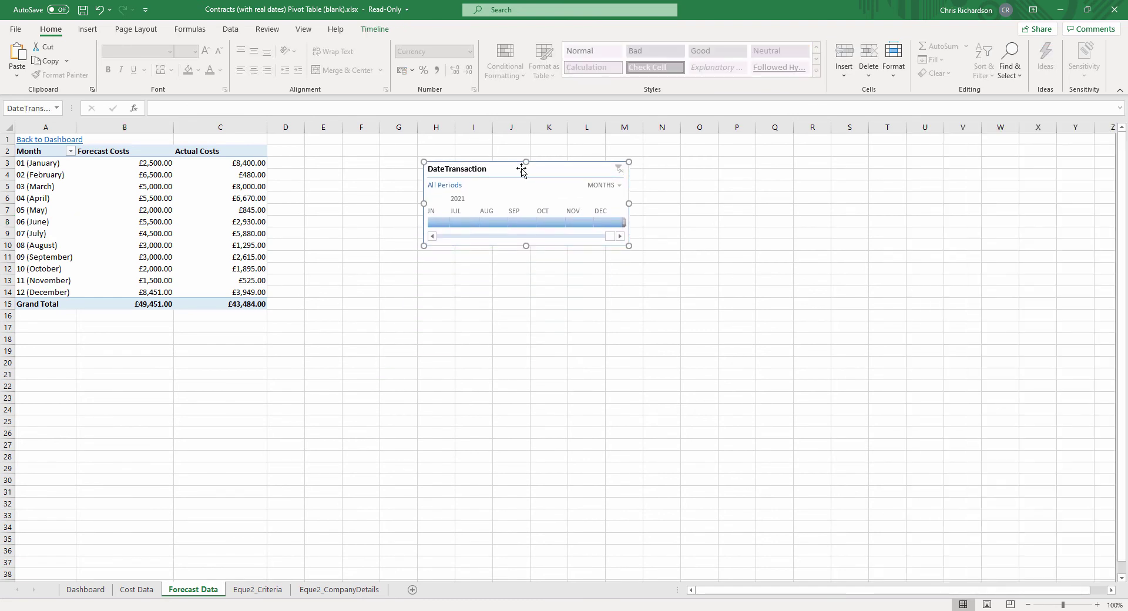
pyautogui.click(85, 589)
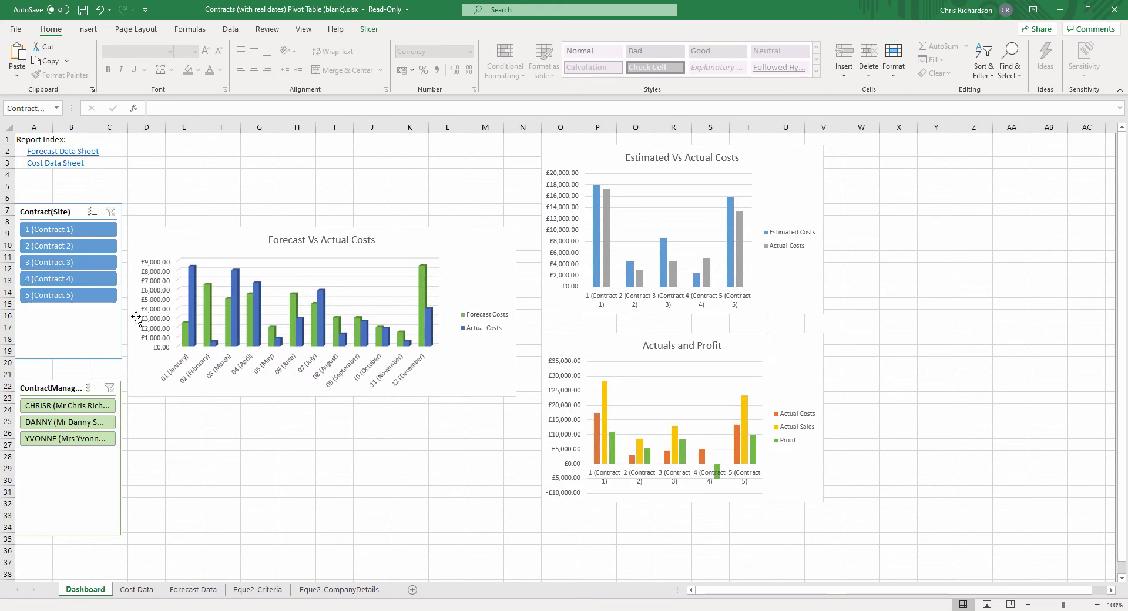
pyautogui.click(147, 149)
pyautogui.hotkey('ctrl', 'v')
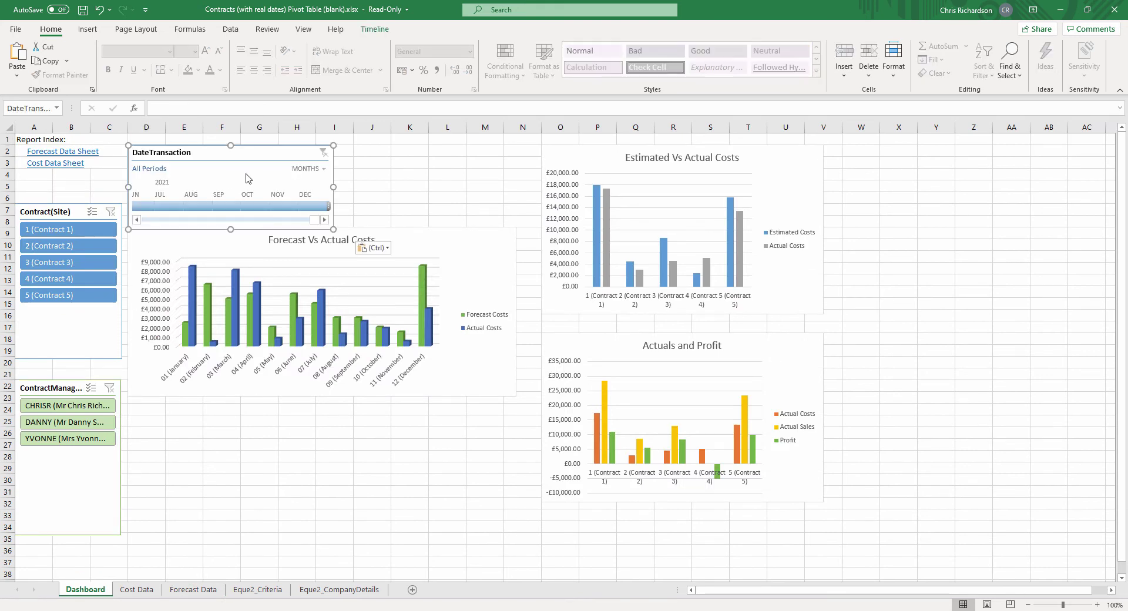
pyautogui.moveTo(241, 154); pyautogui.dragTo(240, 143)
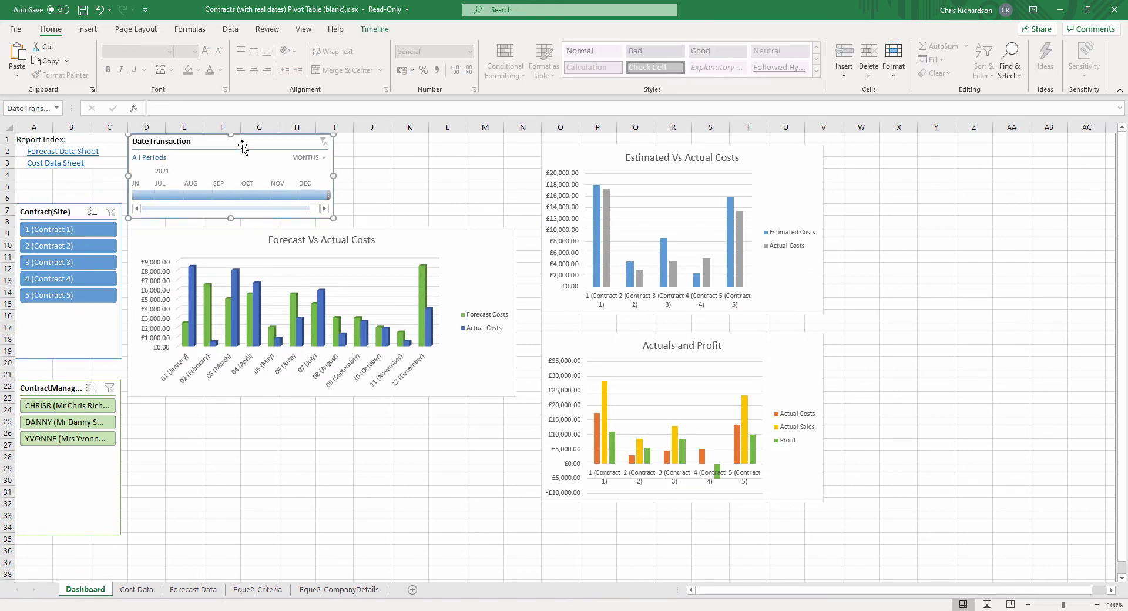
pyautogui.moveTo(334, 175); pyautogui.dragTo(515, 184)
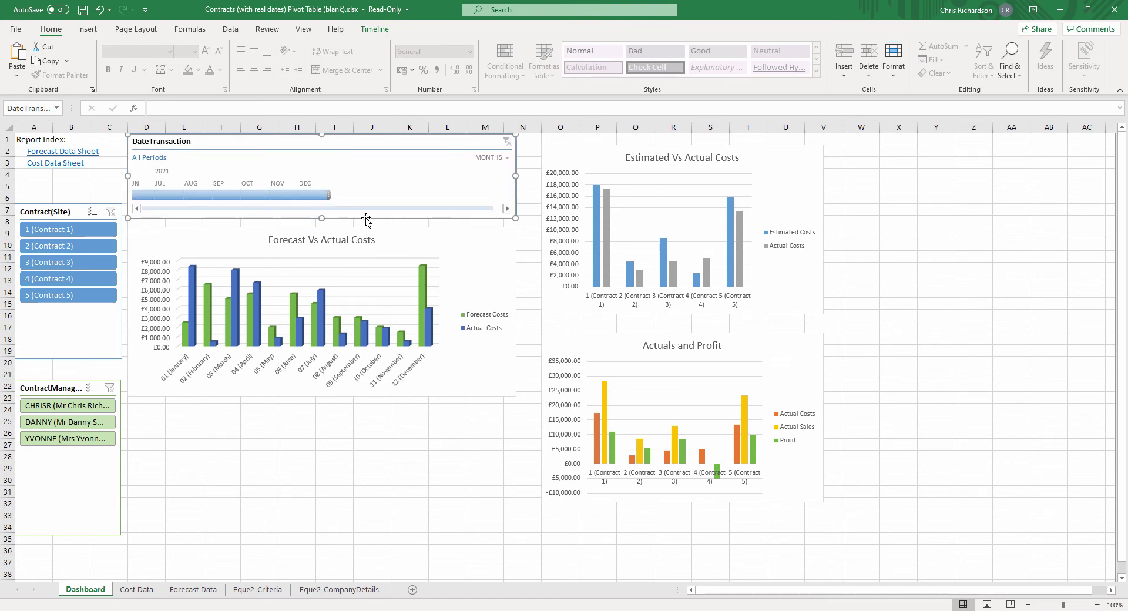
# - Test the DateTransaction timeline on the Dashboard by filtering it to May 2020
pyautogui.click(137, 209)
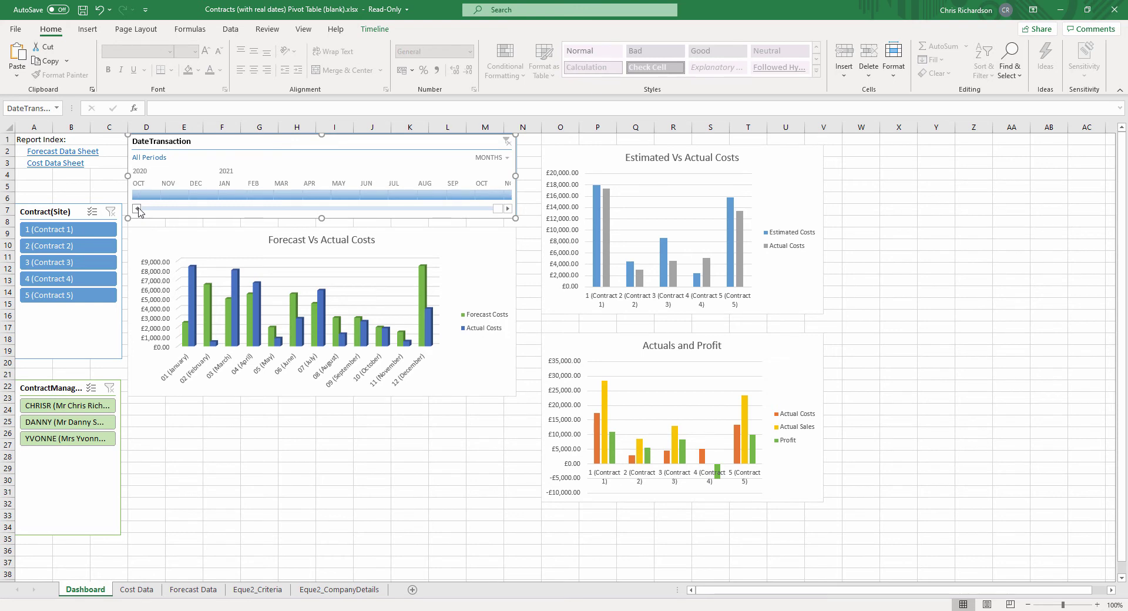
pyautogui.click(137, 209)
pyautogui.click(175, 195)
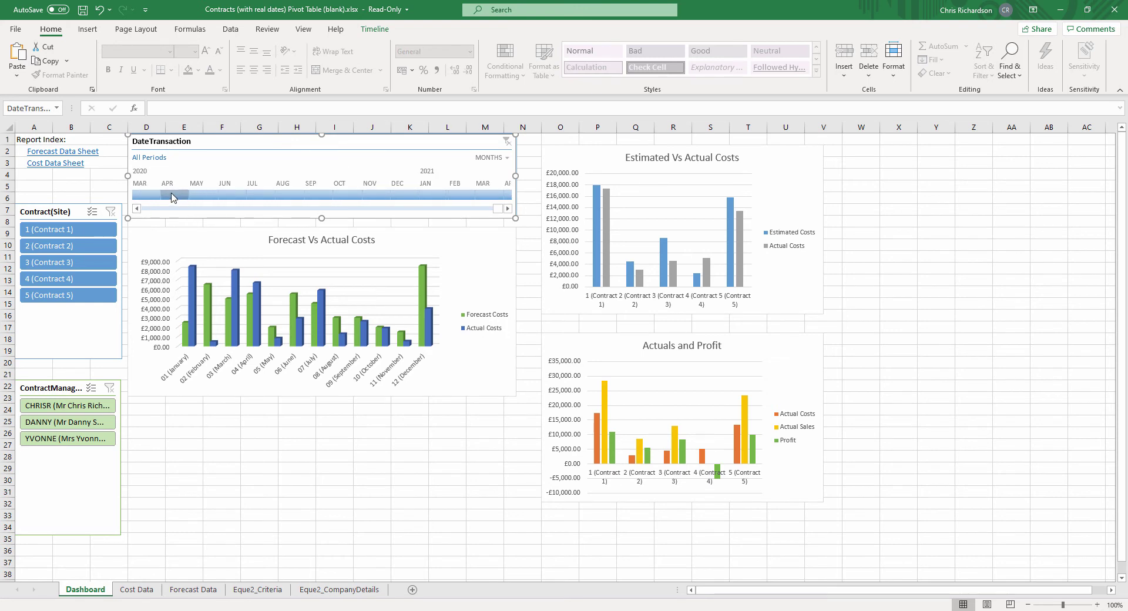
pyautogui.click(203, 195)
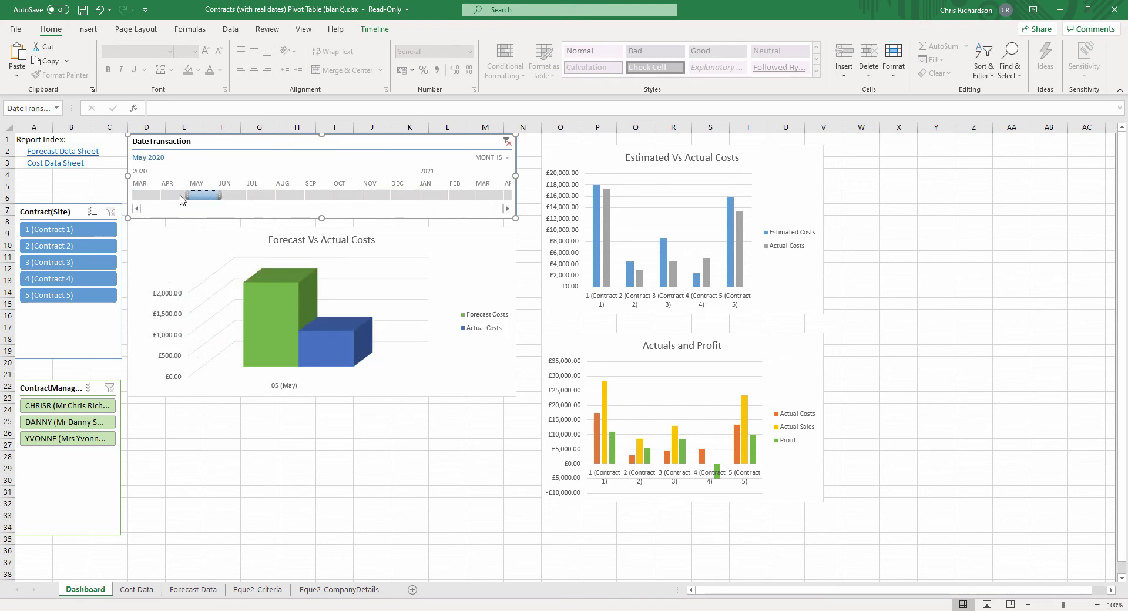
# - Connect the DateTransaction timeline to the Actual Cost Pivot Table and the Profit Pivot Table as well
pyautogui.rightClick(240, 160)
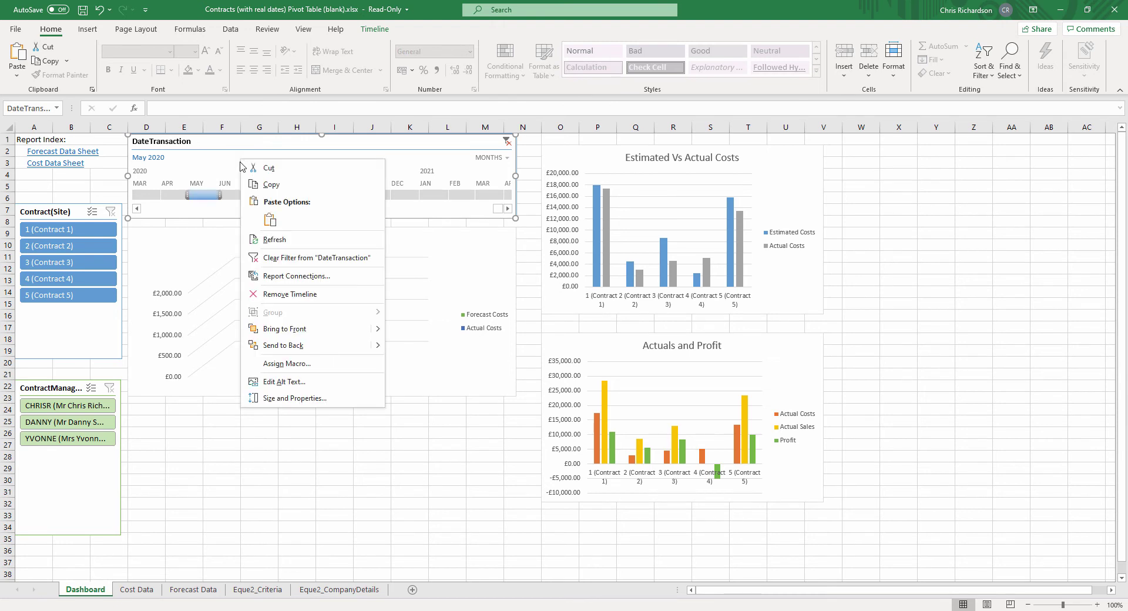
pyautogui.click(322, 276)
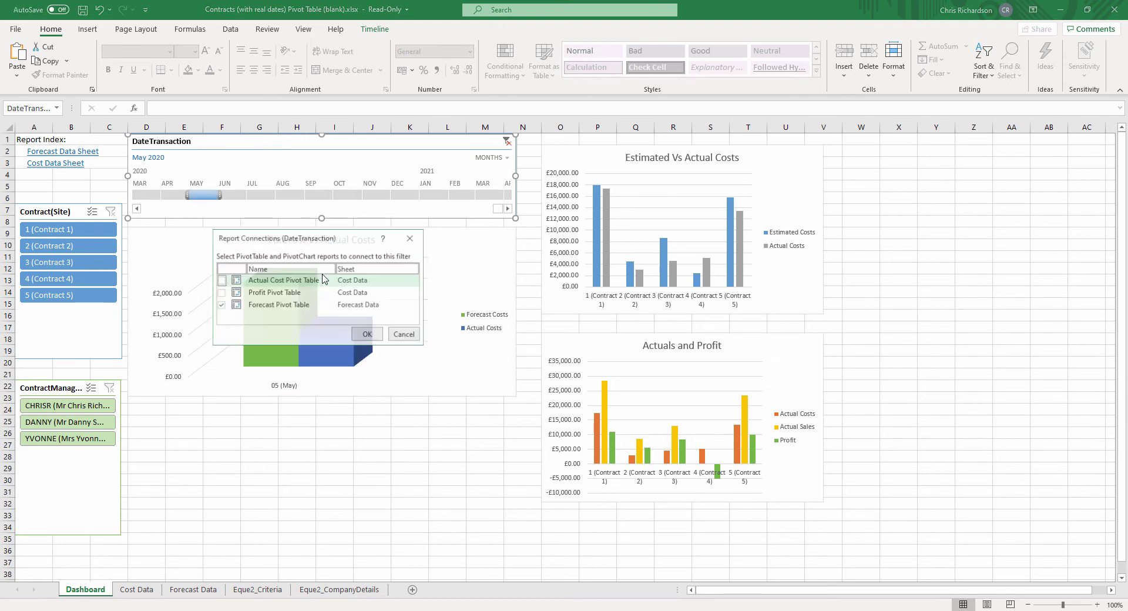
pyautogui.click(220, 281)
pyautogui.click(221, 292)
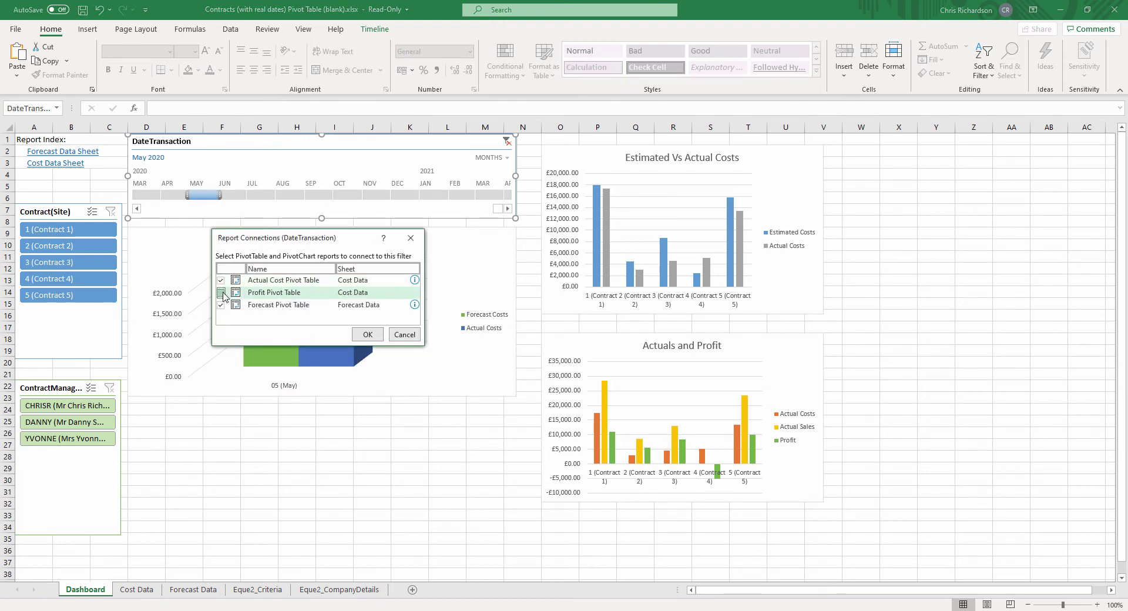
pyautogui.click(367, 334)
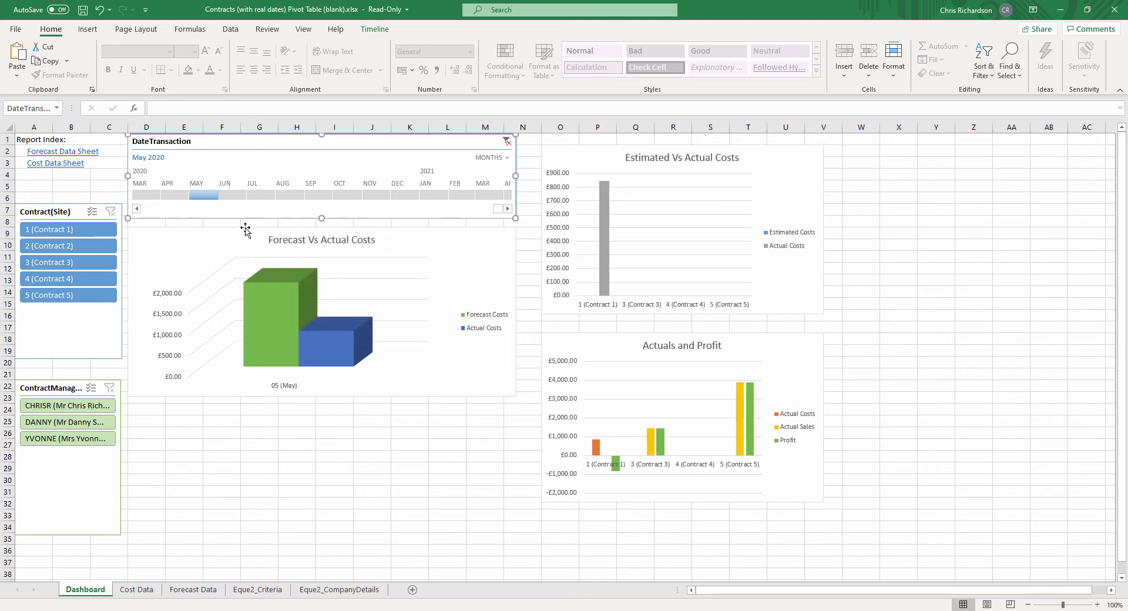
# - Test the timeline by filtering to June–October 2020, switch its time level to years, and clear the filter
pyautogui.moveTo(205, 195); pyautogui.dragTo(355, 195)
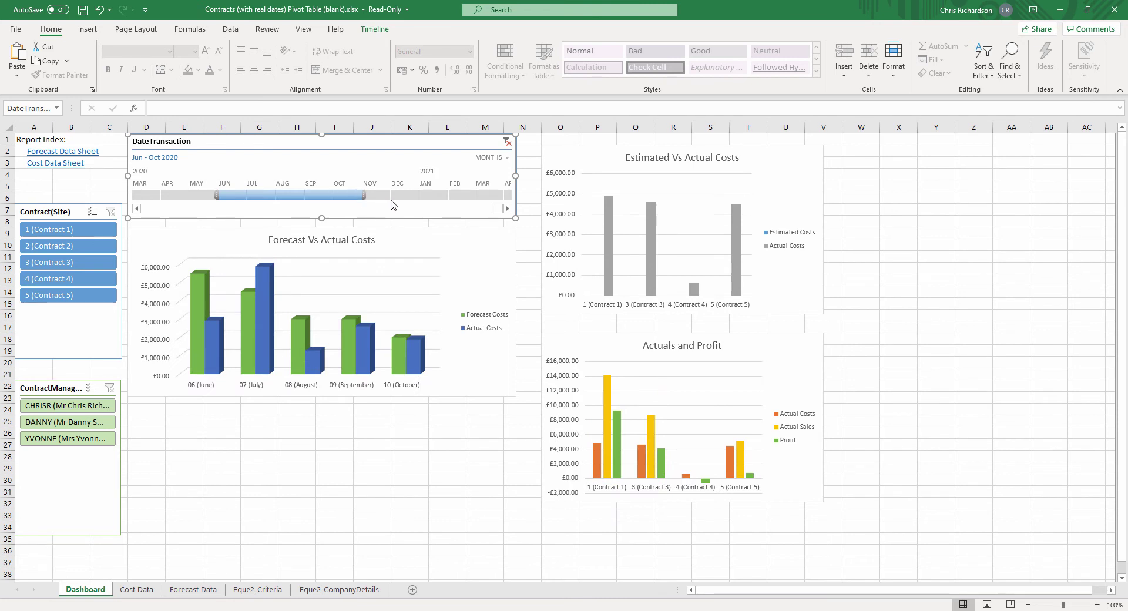
pyautogui.click(501, 161)
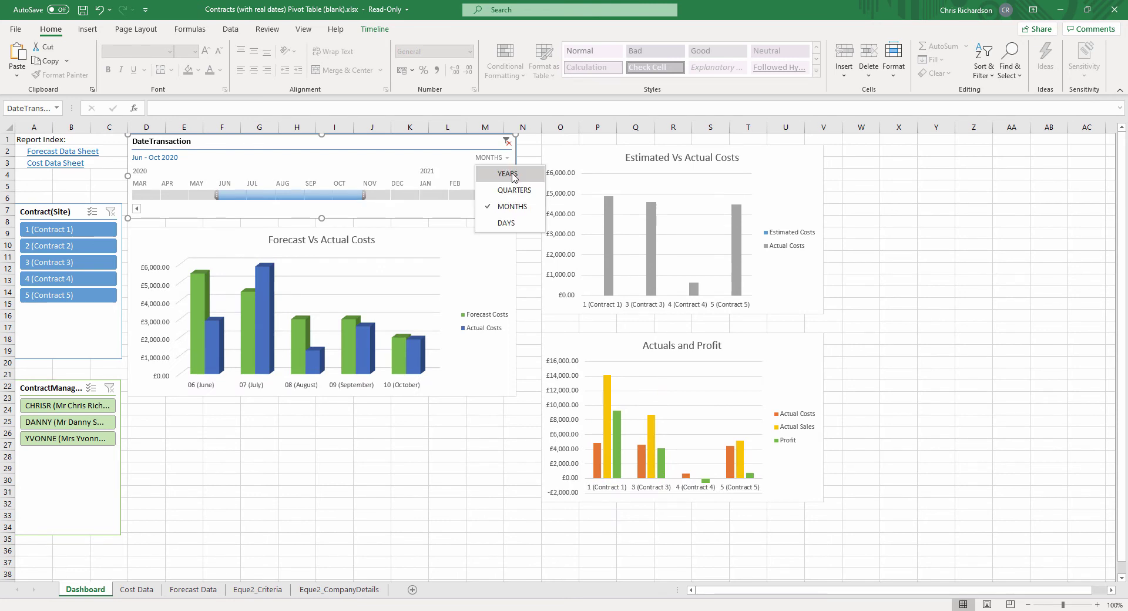
pyautogui.click(508, 174)
pyautogui.moveTo(458, 195); pyautogui.dragTo(448, 197)
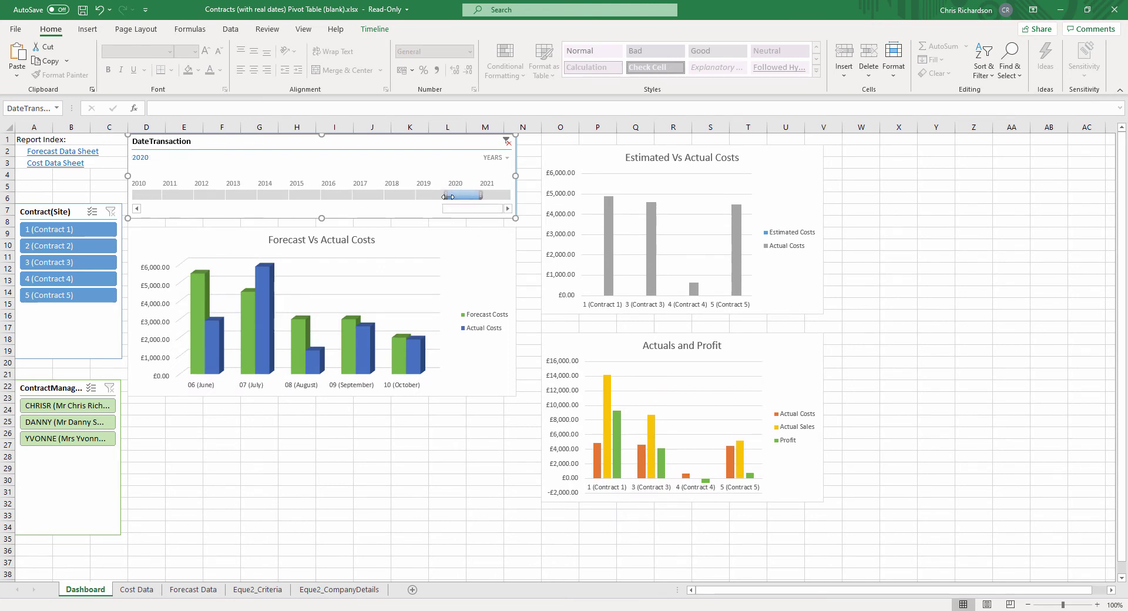
pyautogui.click(507, 144)
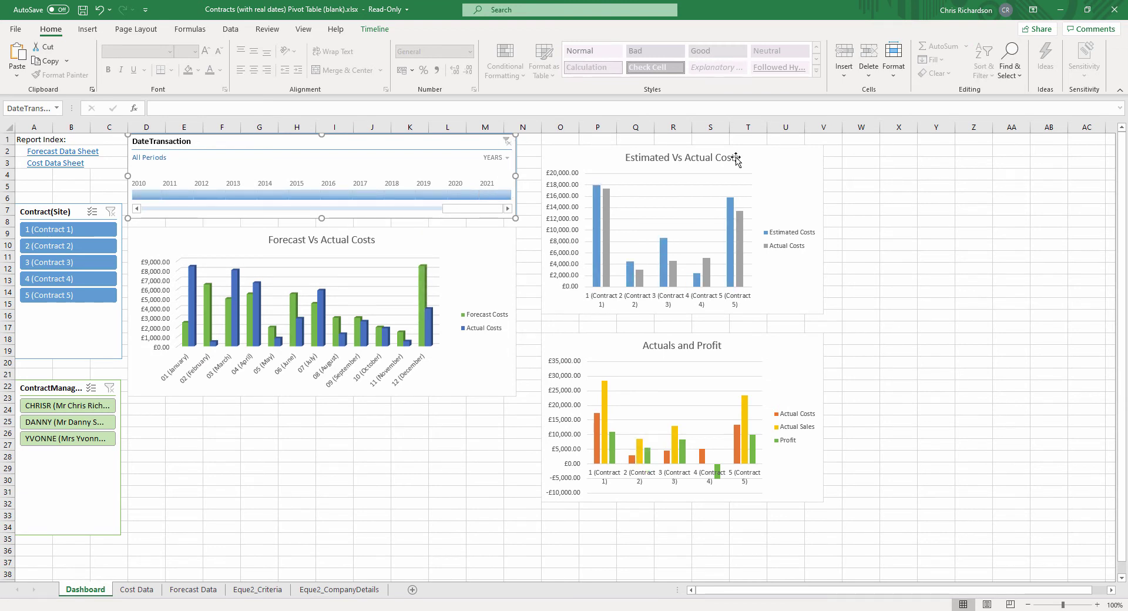
# - Apply the light green timeline style to the DateTransaction timeline and review its size and cell-placement properties
pyautogui.click(376, 30)
pyautogui.click(401, 59)
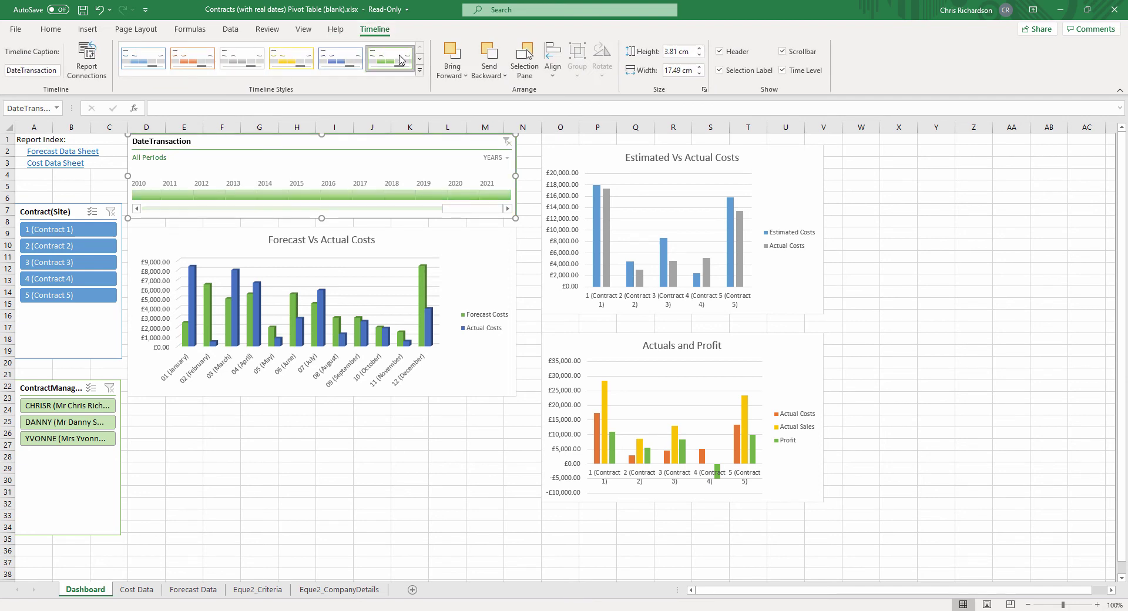
pyautogui.rightClick(421, 154)
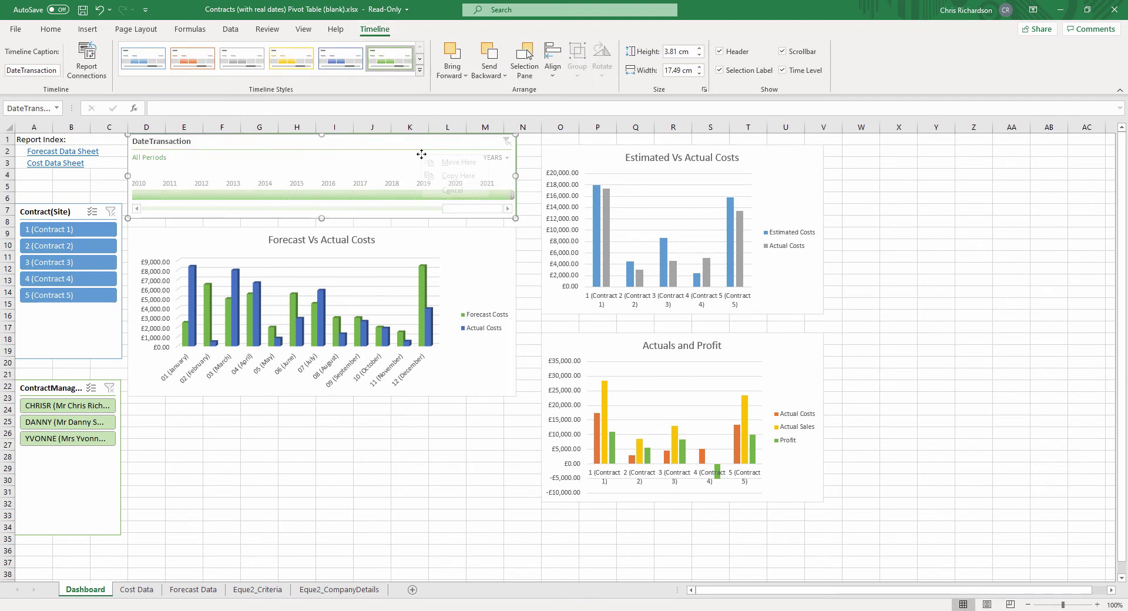
pyautogui.rightClick(385, 161)
pyautogui.click(485, 398)
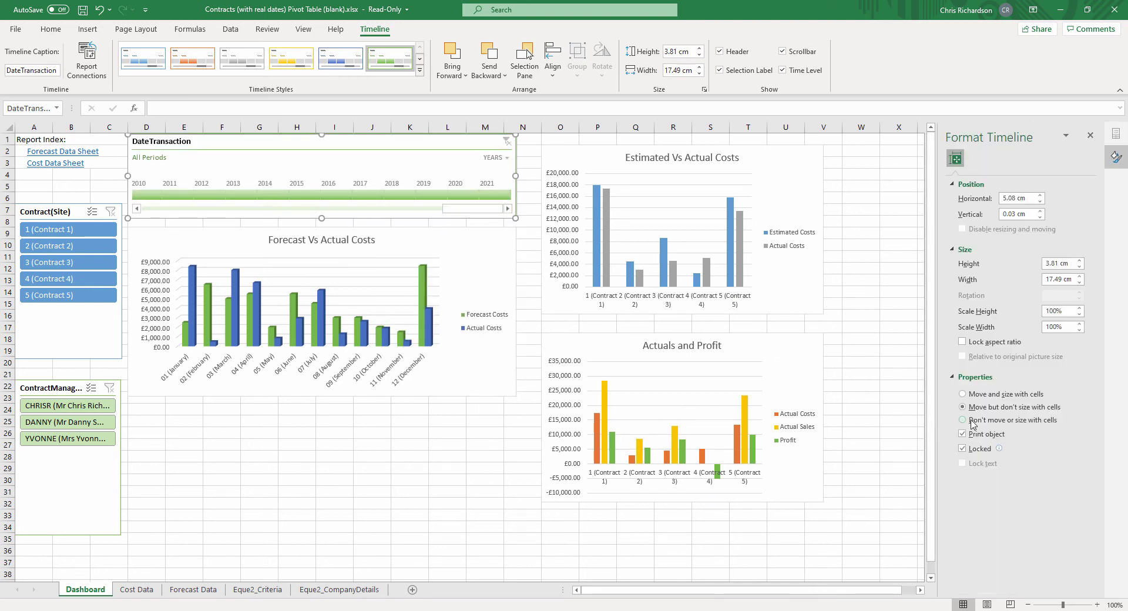
pyautogui.click(1091, 136)
# - Enter the heading Month in E24 of the Dashboard and list January to December below it in E25:E36
pyautogui.click(316, 456)
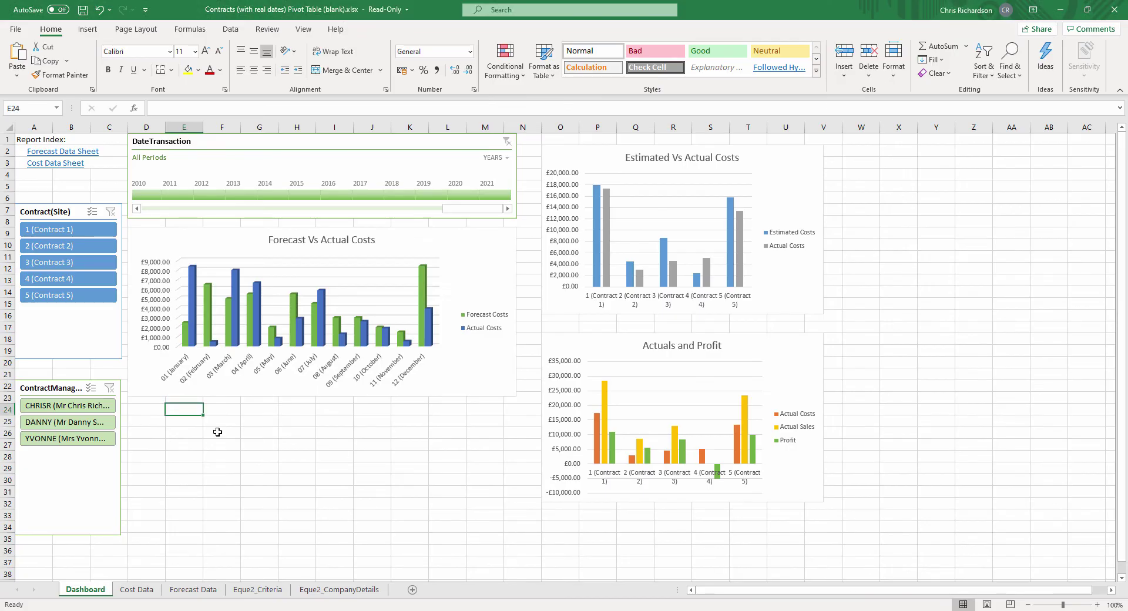
pyautogui.write('Month')
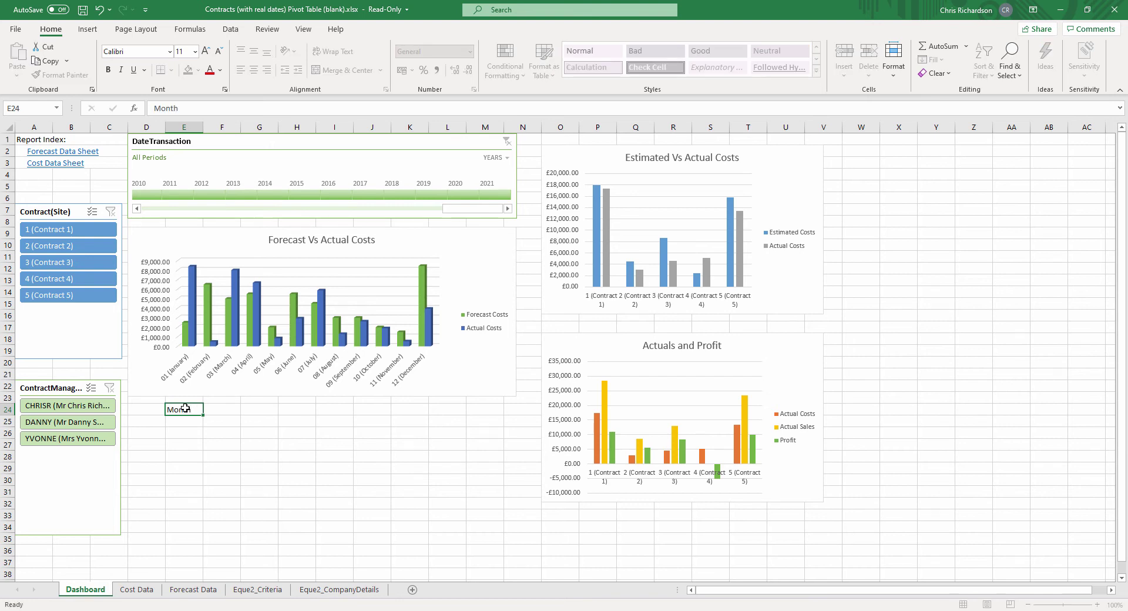
pyautogui.press('Return')
pyautogui.write('January')
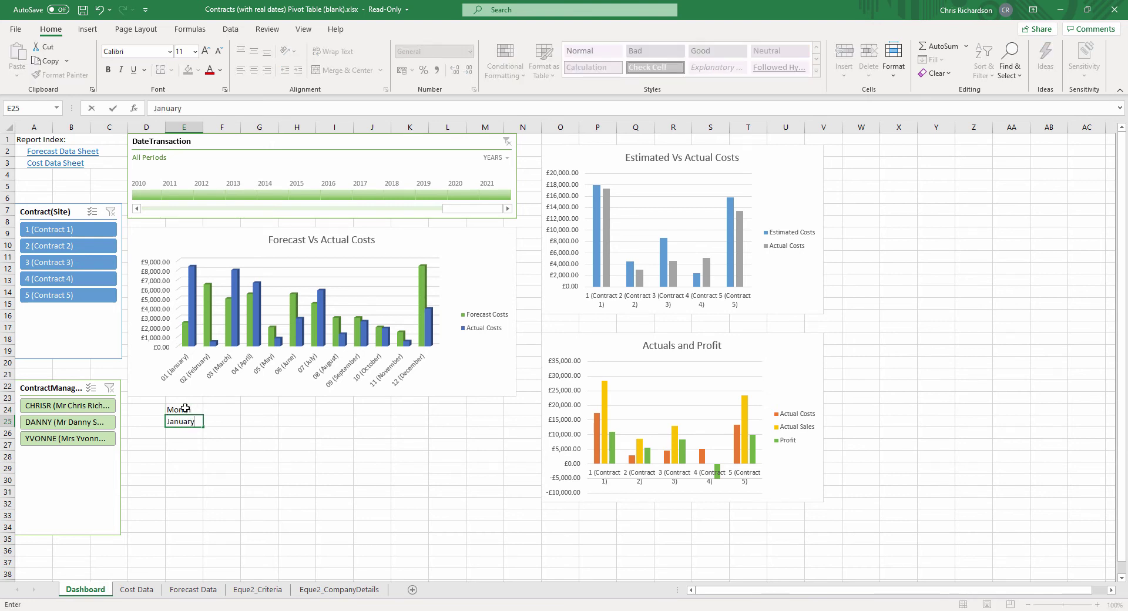
pyautogui.press('Return')
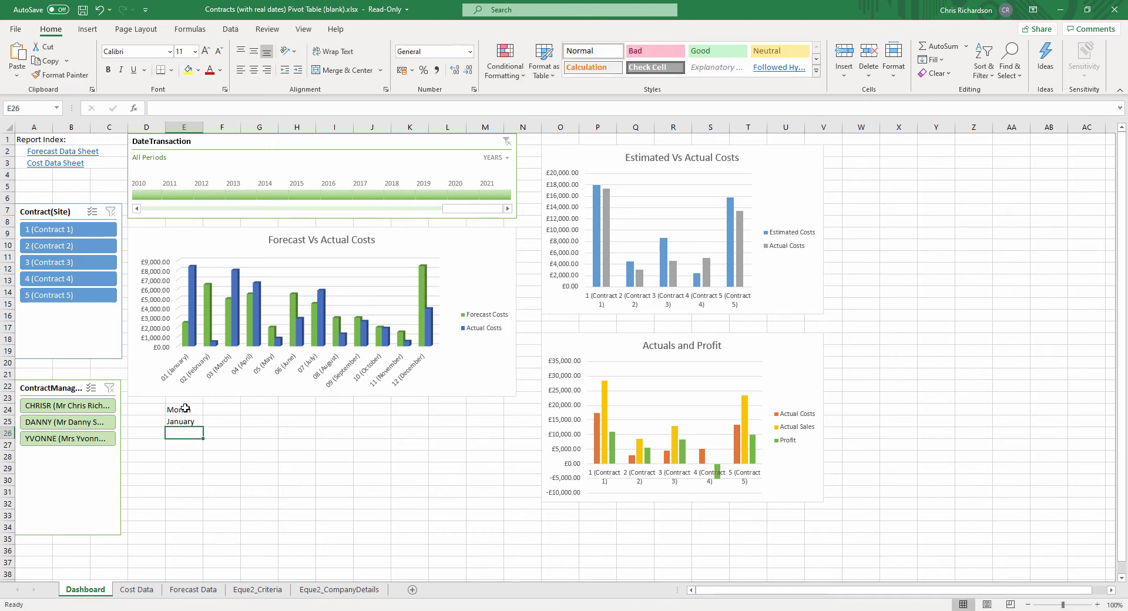
pyautogui.write('February')
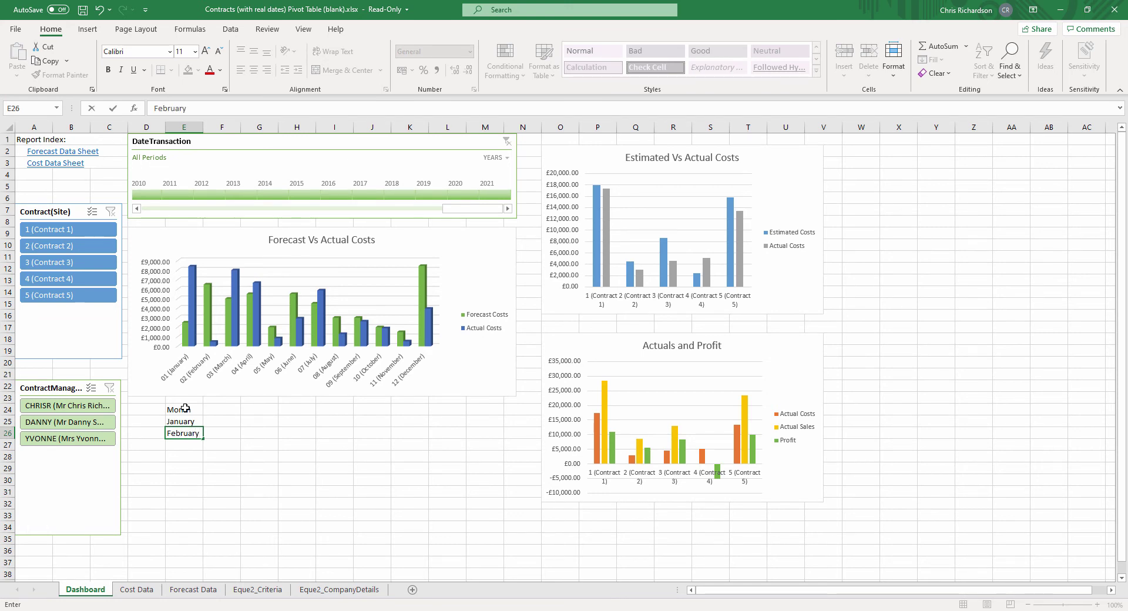
pyautogui.moveTo(182, 421); pyautogui.dragTo(198, 555)
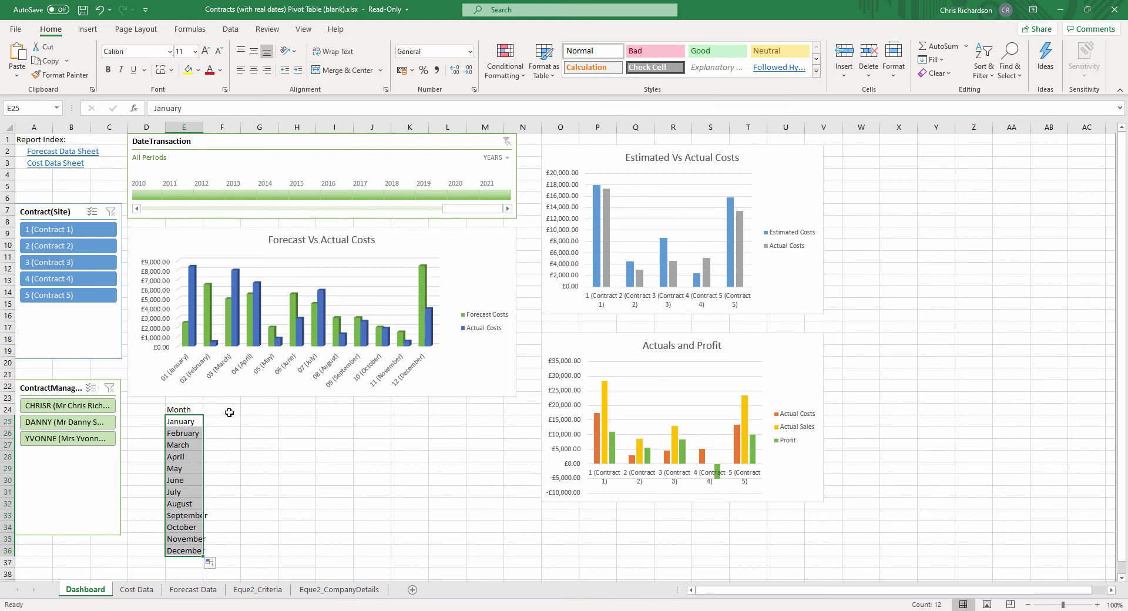
# - Enter the headings Forecast Cost in F24 and Actual Cost in G24
pyautogui.click(229, 413)
pyautogui.write('Forecast Cost')
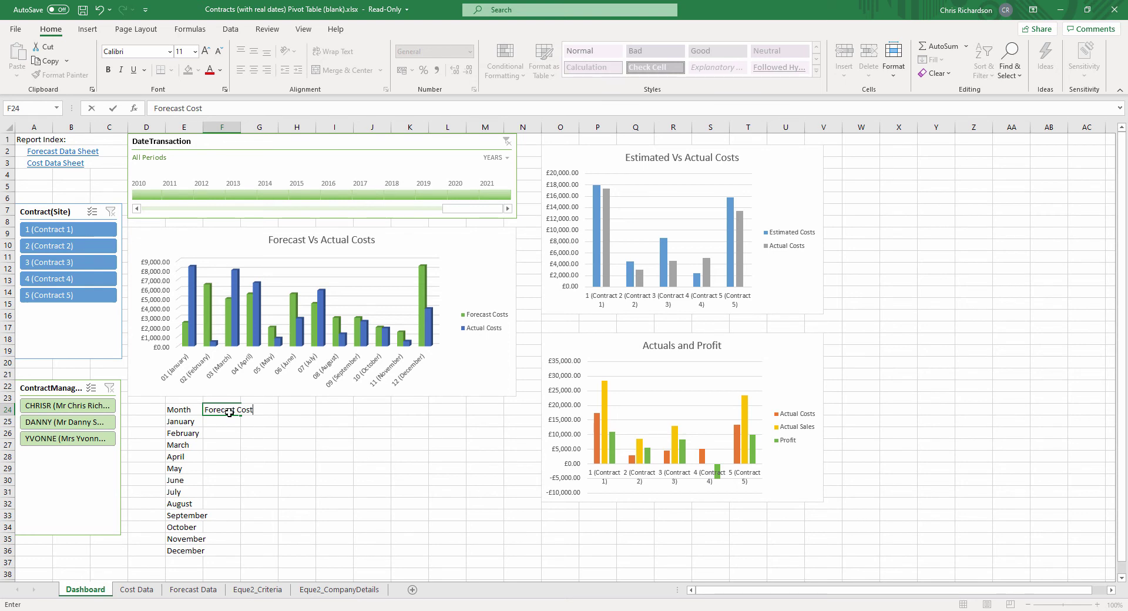
pyautogui.press('Tab')
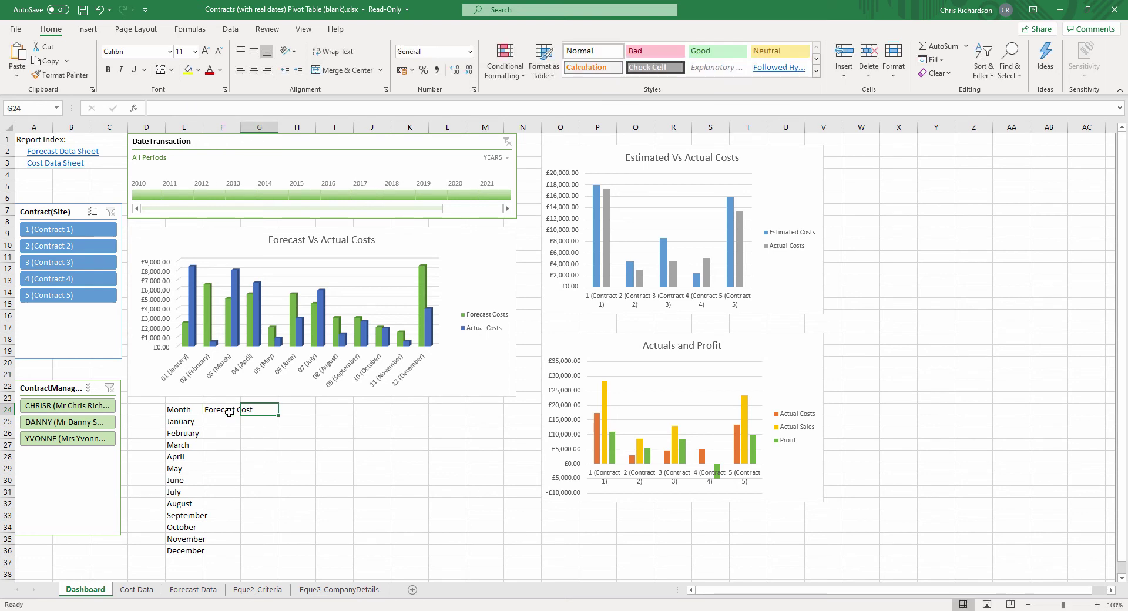
pyautogui.write('Actual Cost')
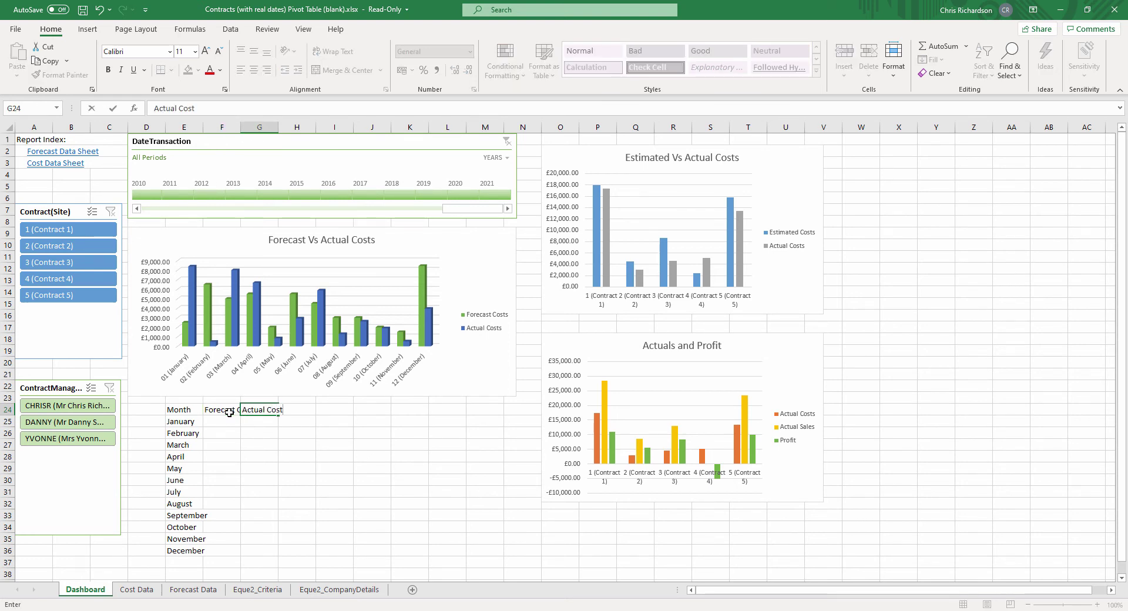
pyautogui.press('Tab')
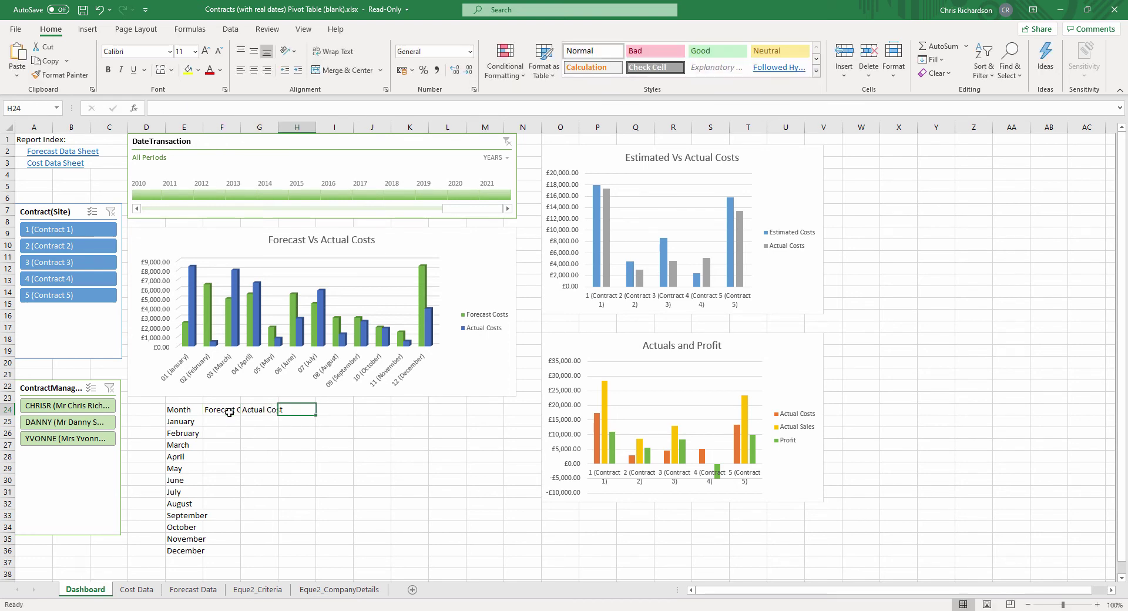
# - Enter the heading Variance in H24 of the Dashboard and widen columns E to G to fit the table's headings
pyautogui.write('Variance')
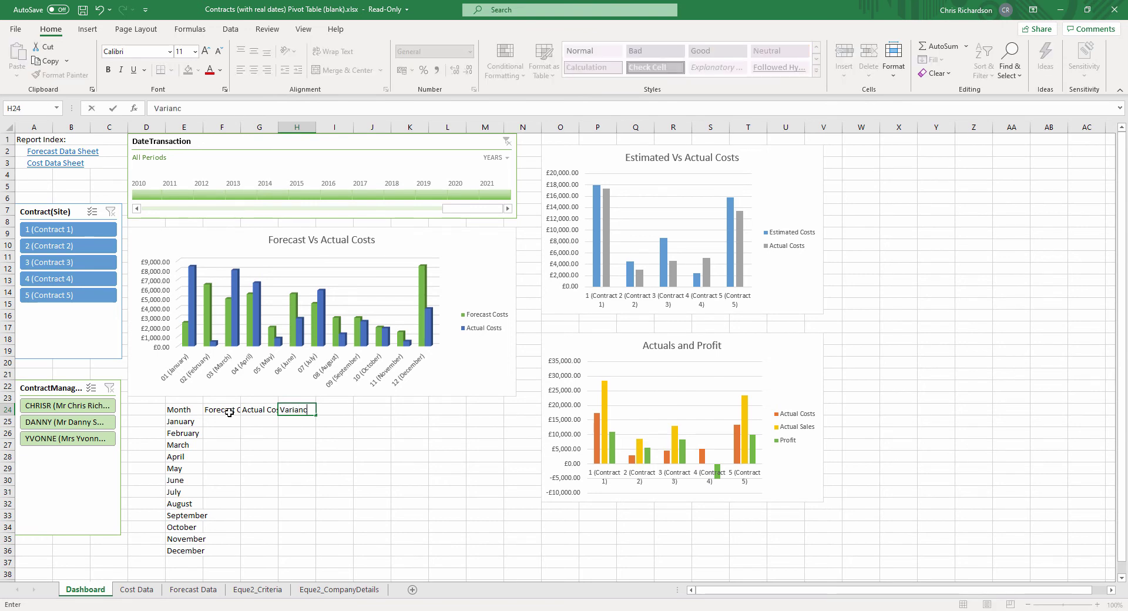
pyautogui.click(284, 423)
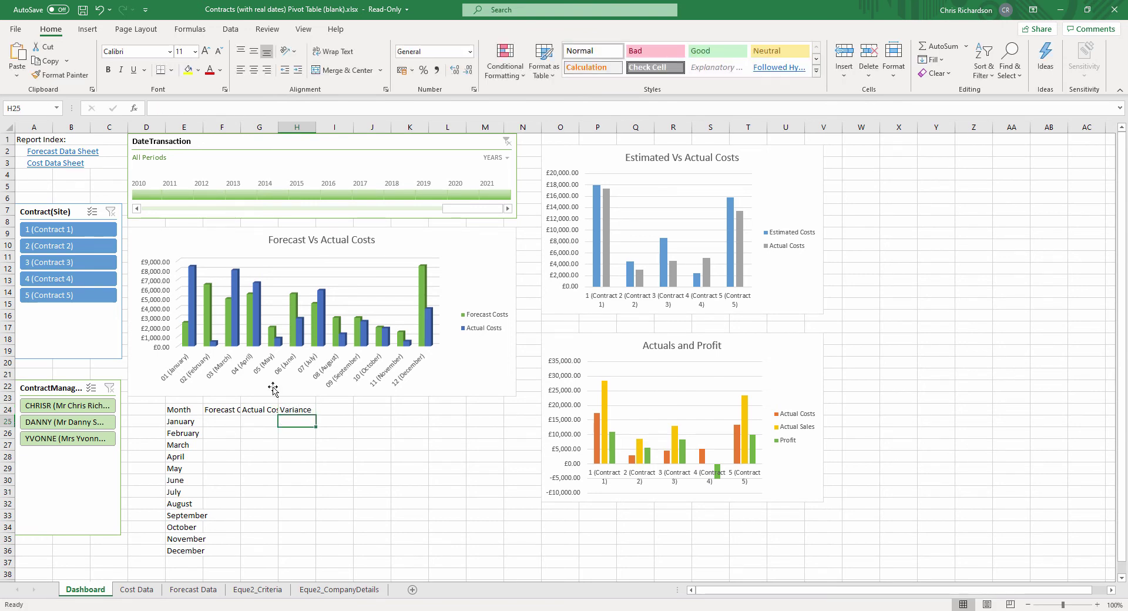
pyautogui.click(175, 409)
pyautogui.moveTo(203, 127); pyautogui.dragTo(272, 128)
pyautogui.click(242, 409)
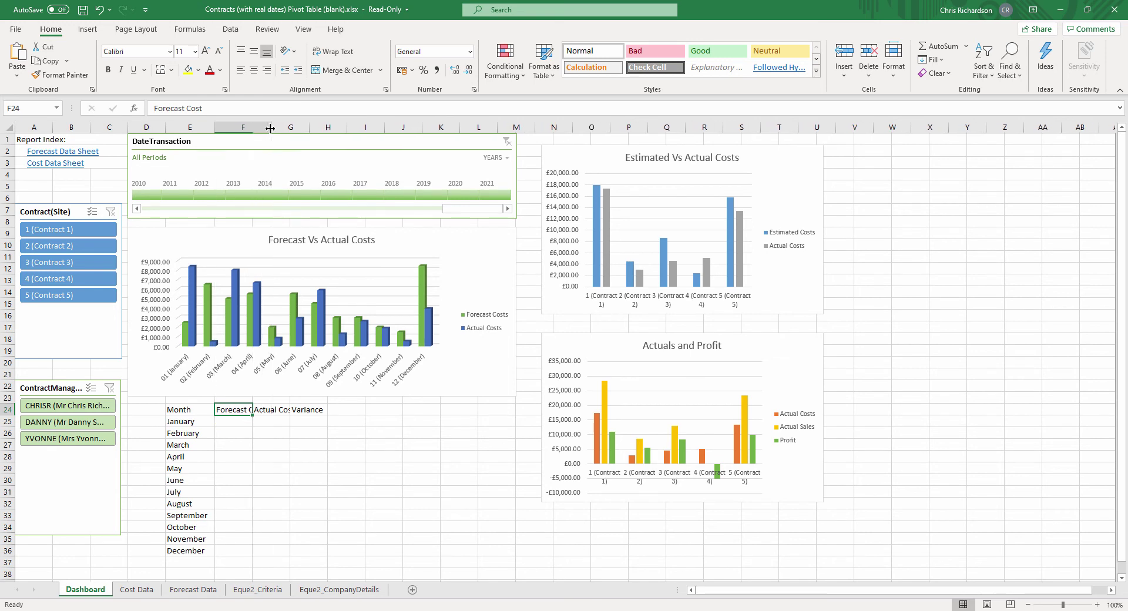
pyautogui.click(305, 410)
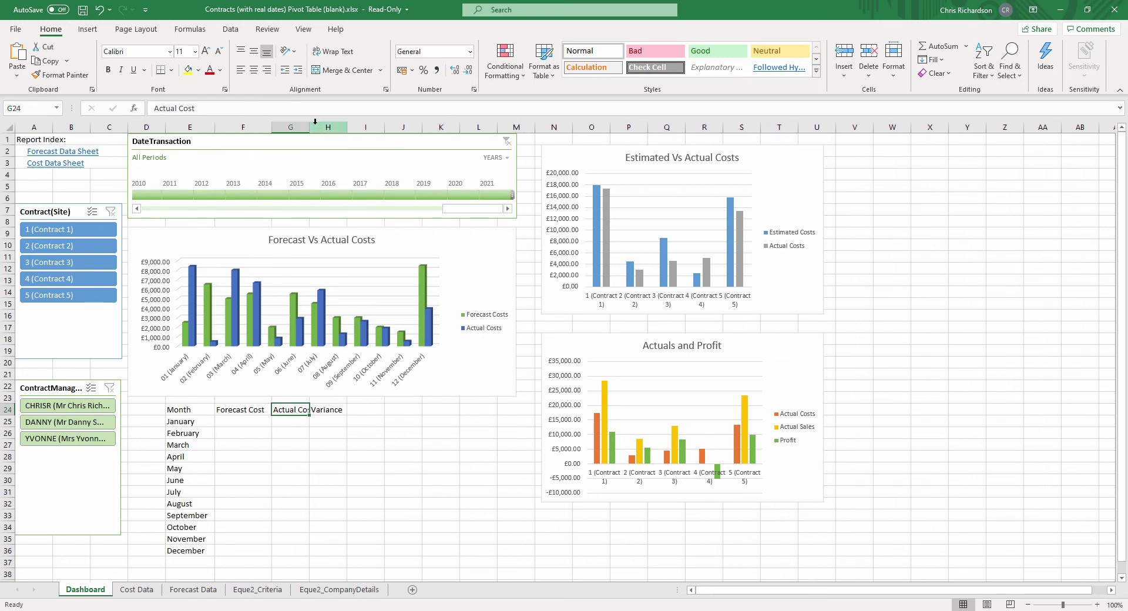
pyautogui.moveTo(309, 128); pyautogui.dragTo(363, 130)
pyautogui.click(352, 409)
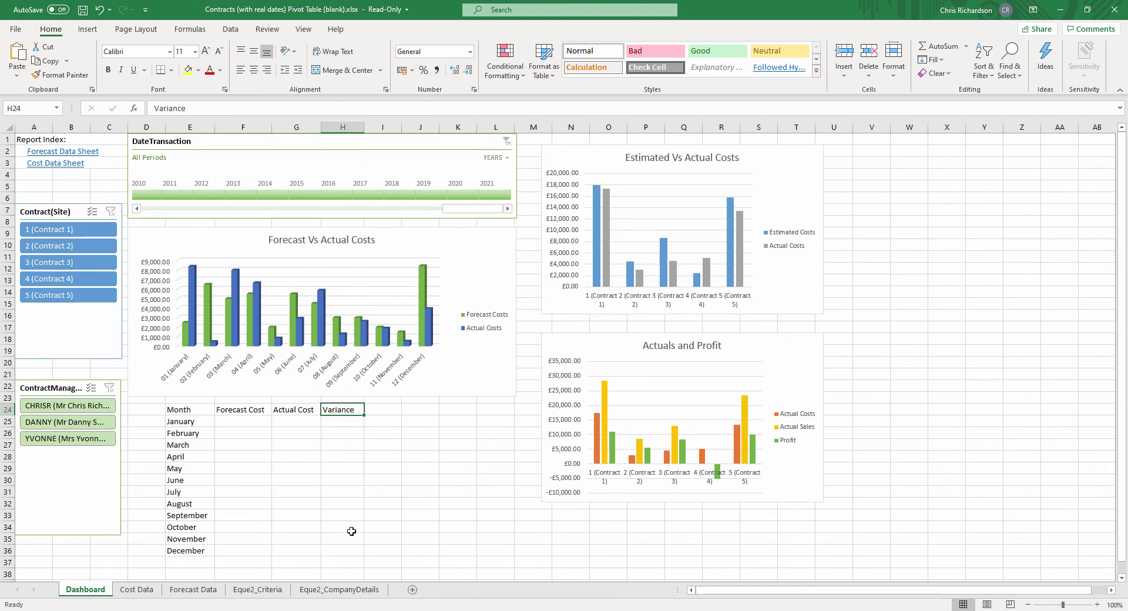
# - Copy the monthly pivot table A2:C15 on the Forecast Data sheet to F13 and widen columns F to H to fit it
pyautogui.click(199, 594)
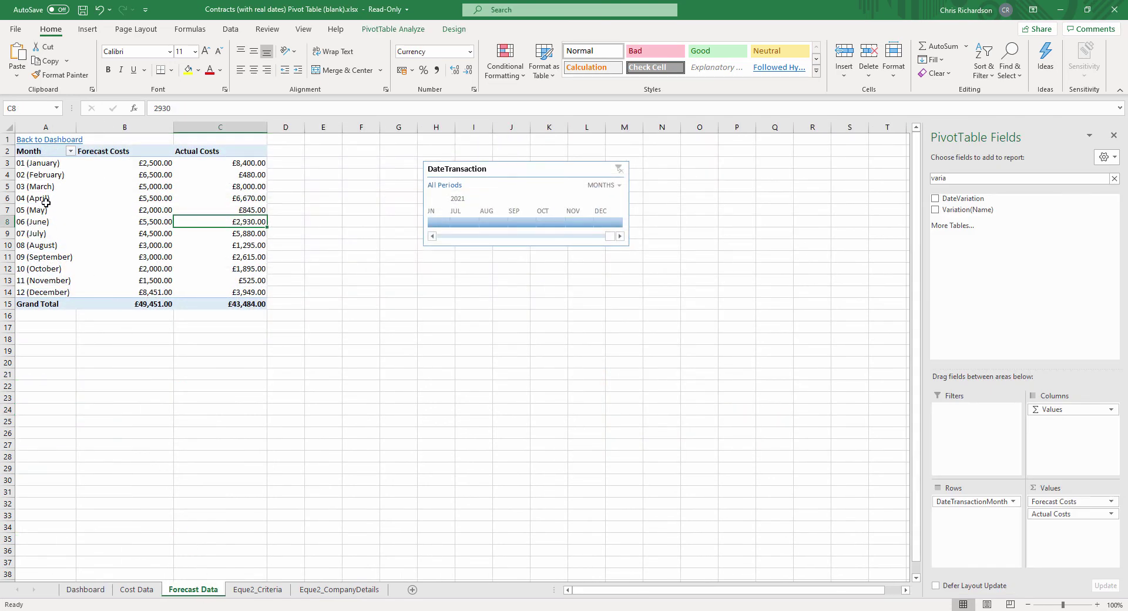
pyautogui.moveTo(38, 152); pyautogui.dragTo(235, 305)
pyautogui.hotkey('ctrl', 'c')
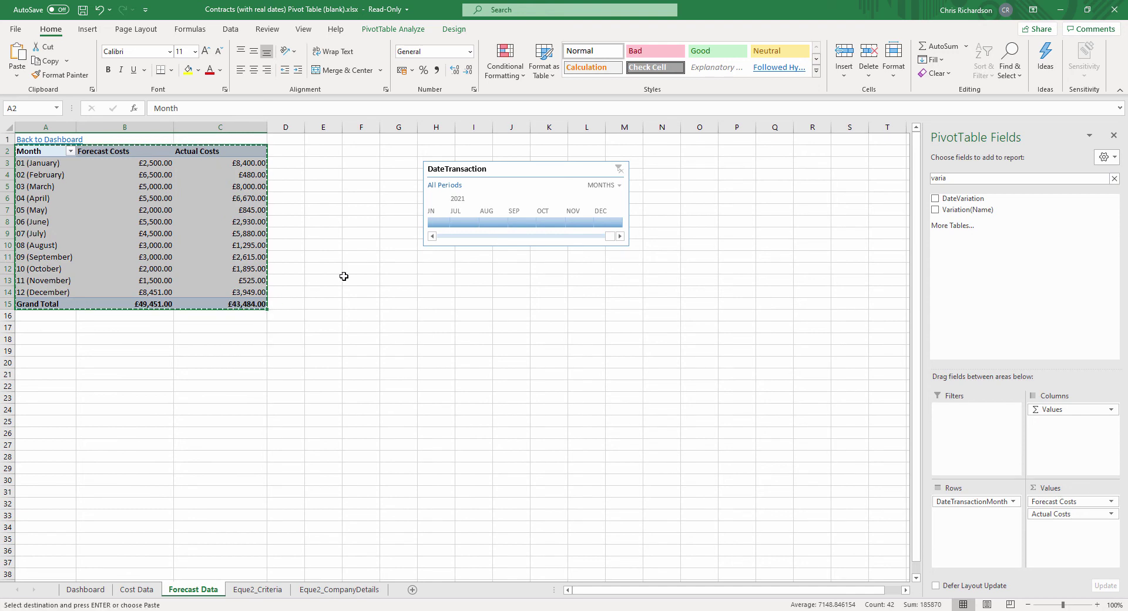
pyautogui.click(367, 284)
pyautogui.hotkey('ctrl', 'v')
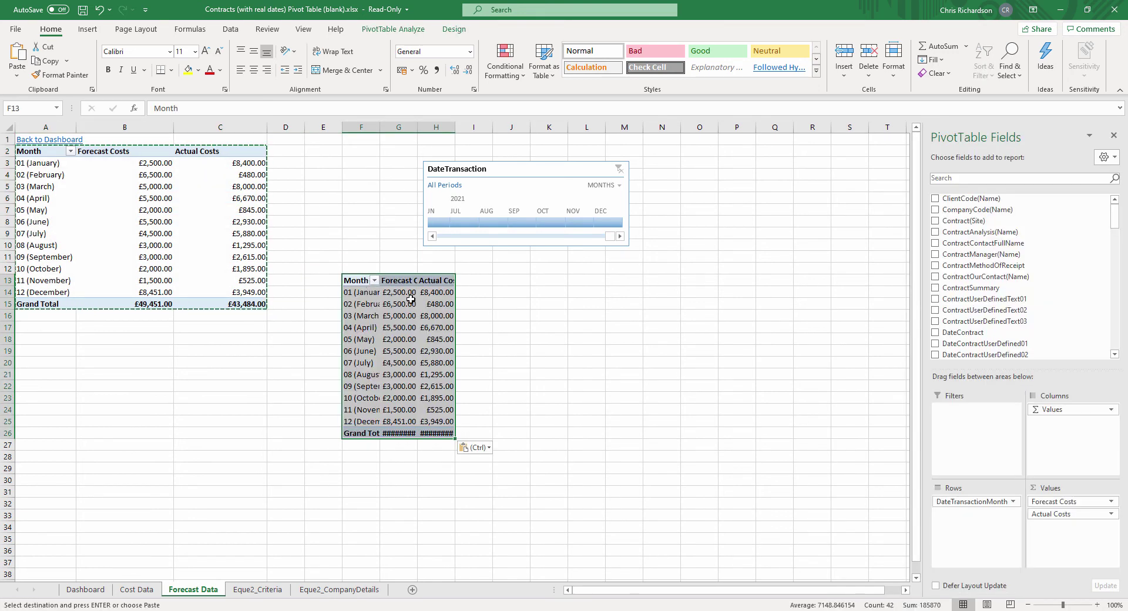
pyautogui.moveTo(380, 129); pyautogui.dragTo(555, 127)
pyautogui.click(425, 305)
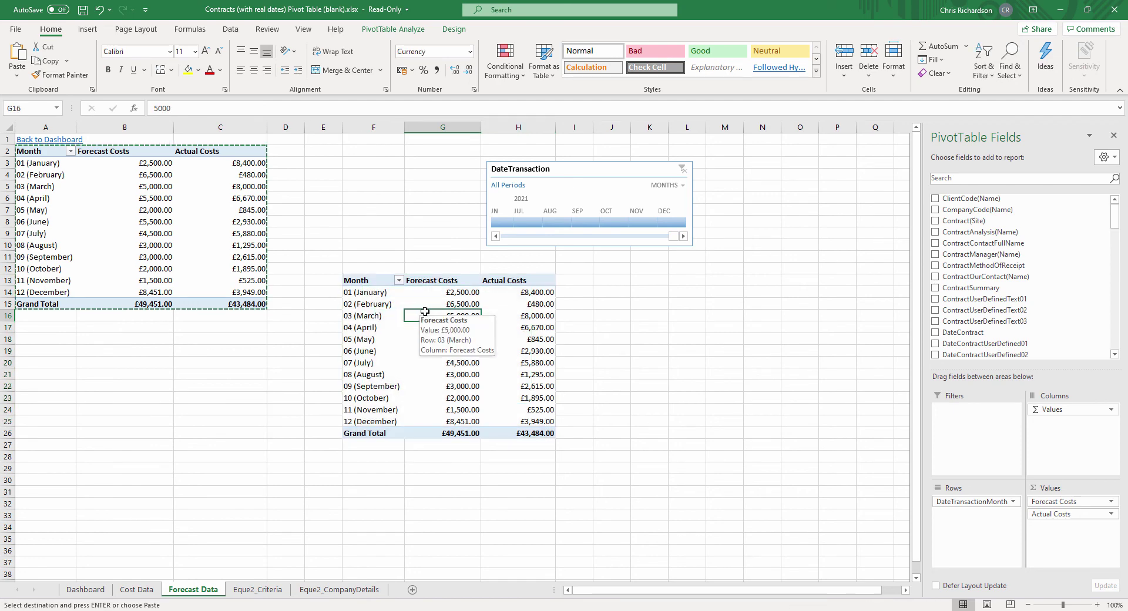
# - Name the copied pivot table Variance Pivot Table in its PivotTable options
pyautogui.rightClick(422, 306)
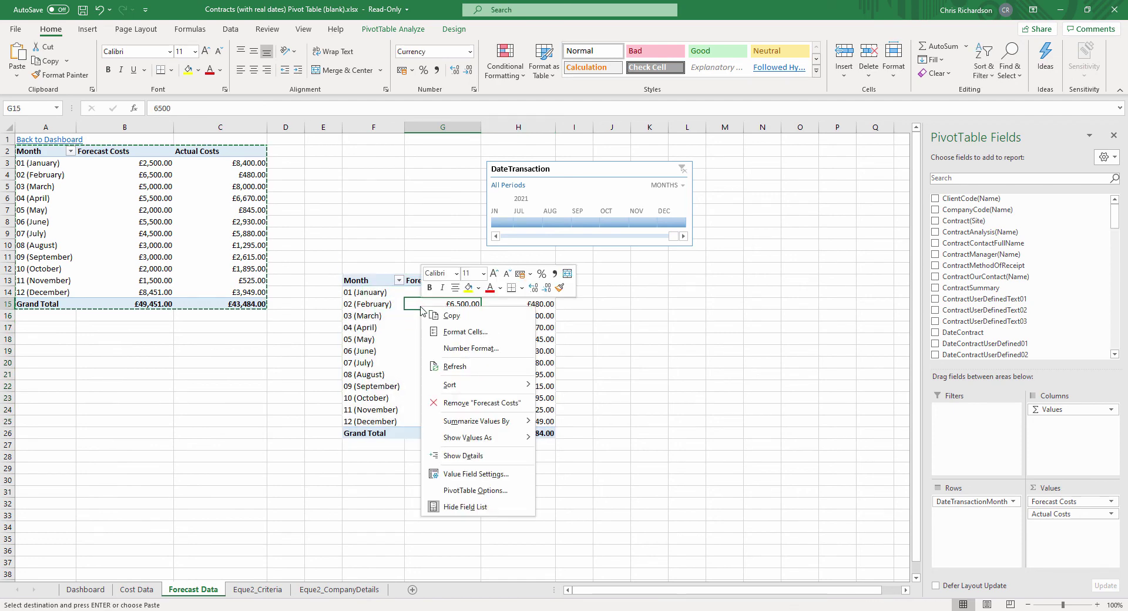
pyautogui.click(473, 490)
pyautogui.write('Variance Pivot Table')
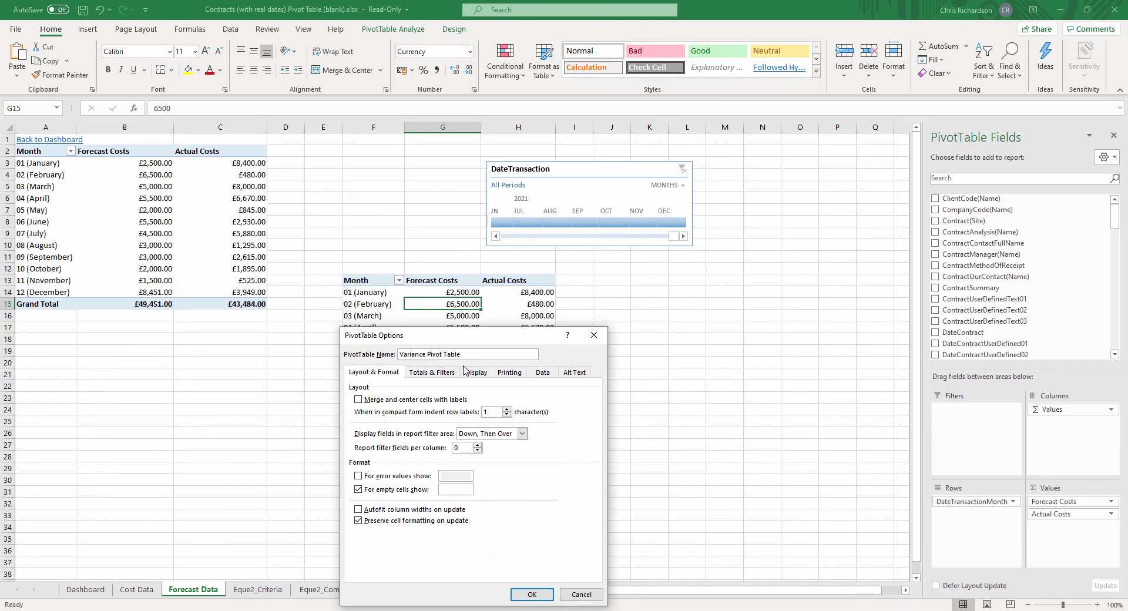
pyautogui.click(532, 594)
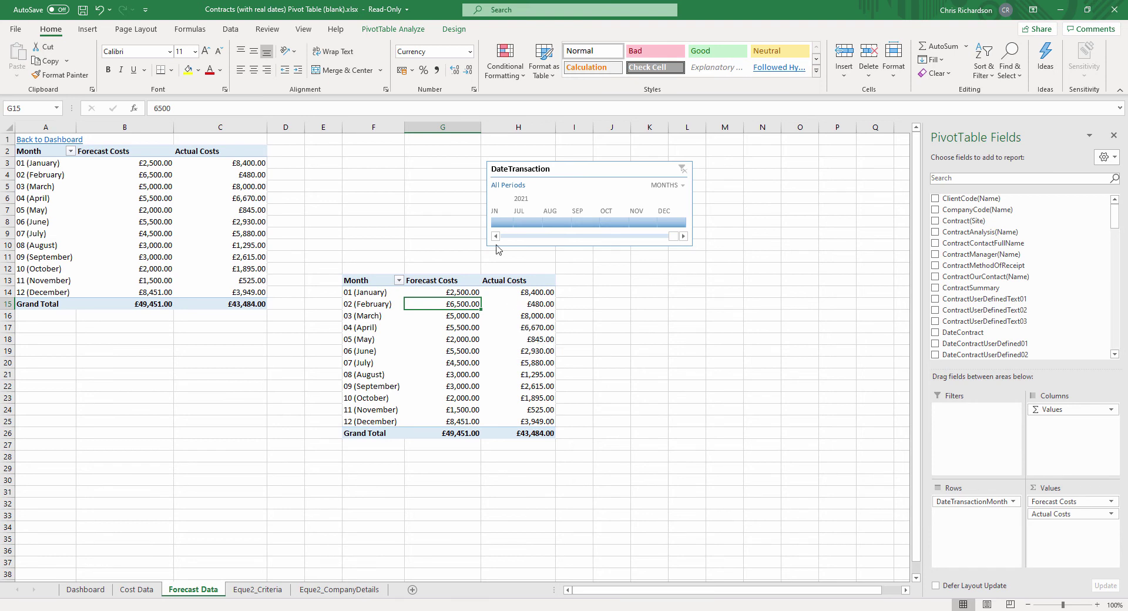
# - Start a calculated field named Variance in the copied pivot table, with TotalCostForecast as the first term of its formula
pyautogui.click(412, 31)
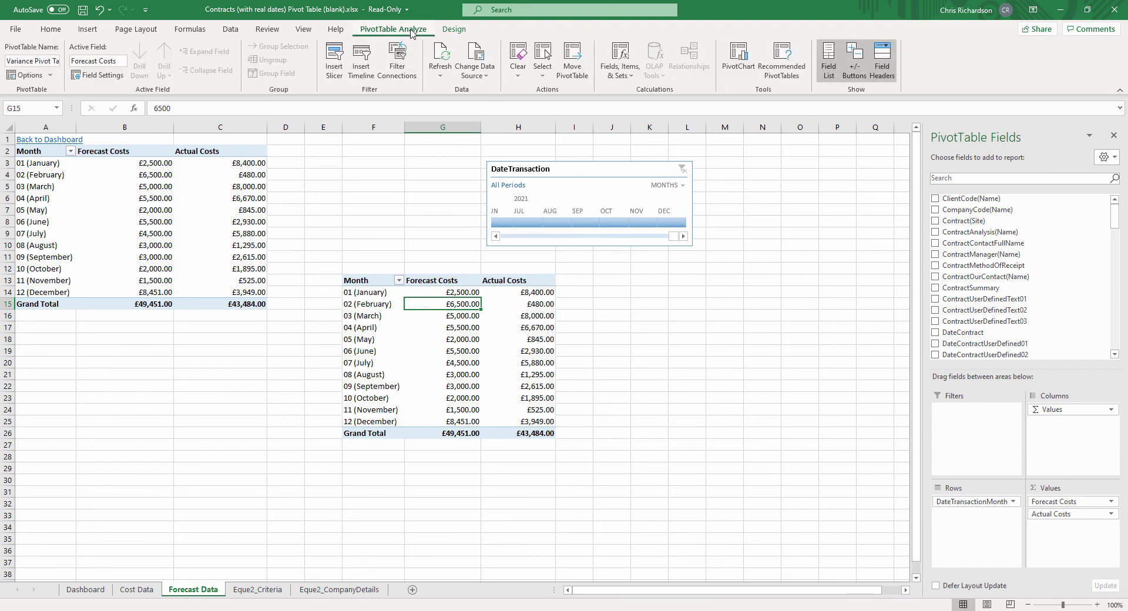
pyautogui.click(635, 73)
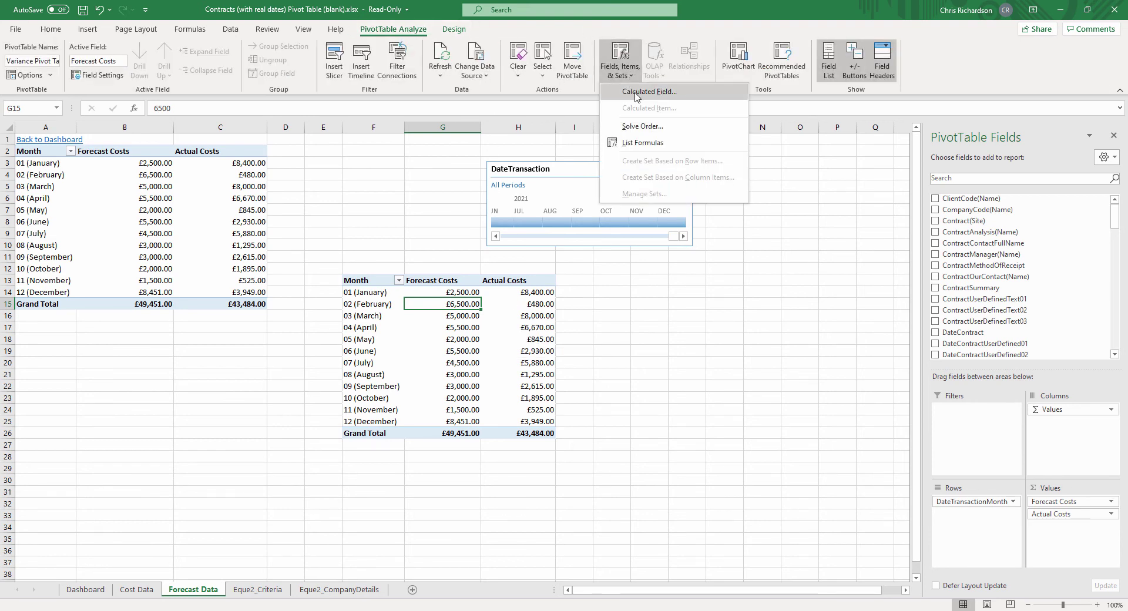
pyautogui.click(637, 94)
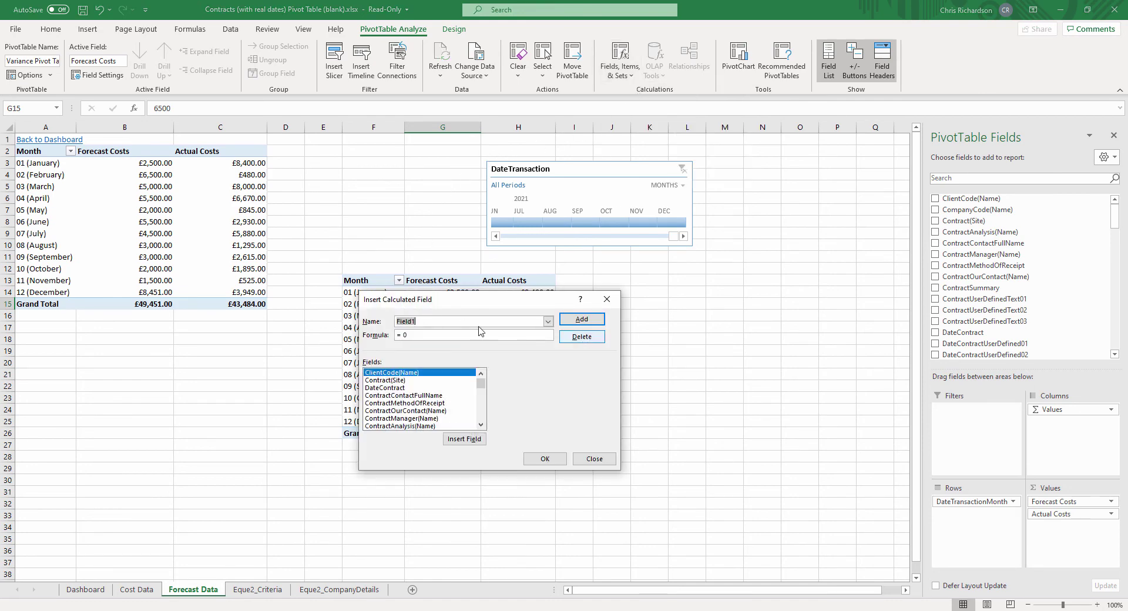
pyautogui.write('Variance')
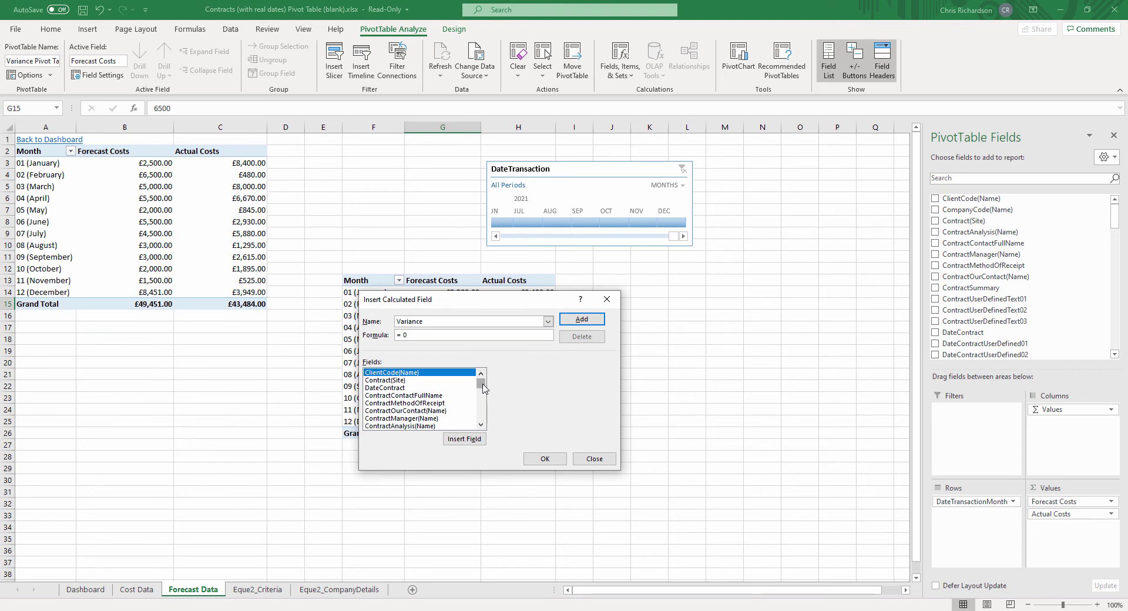
pyautogui.moveTo(482, 388); pyautogui.dragTo(488, 420)
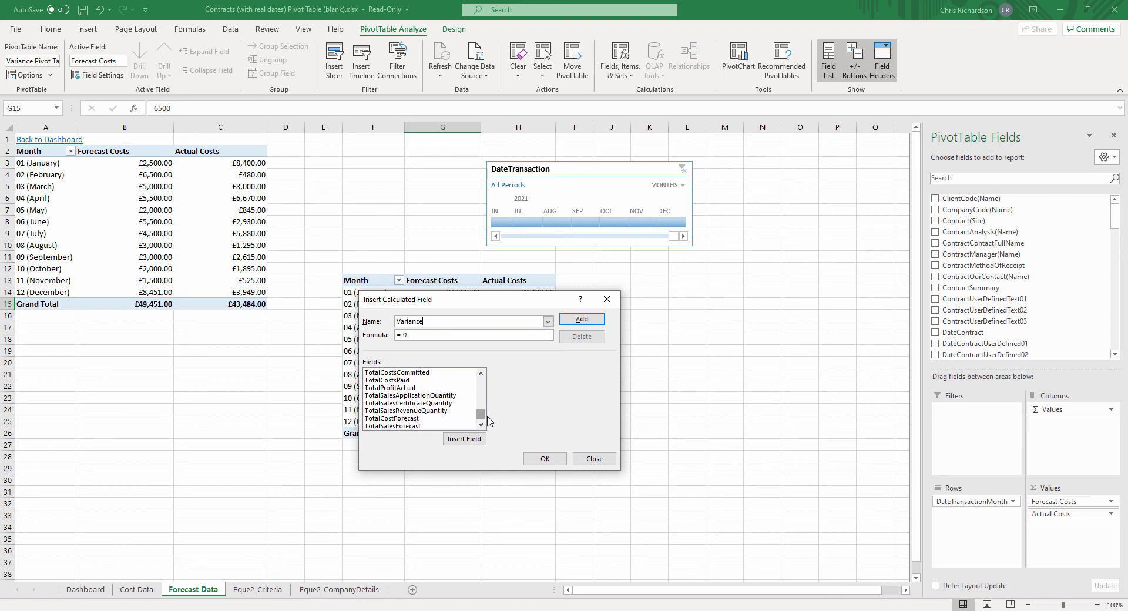
pyautogui.doubleClick(416, 419)
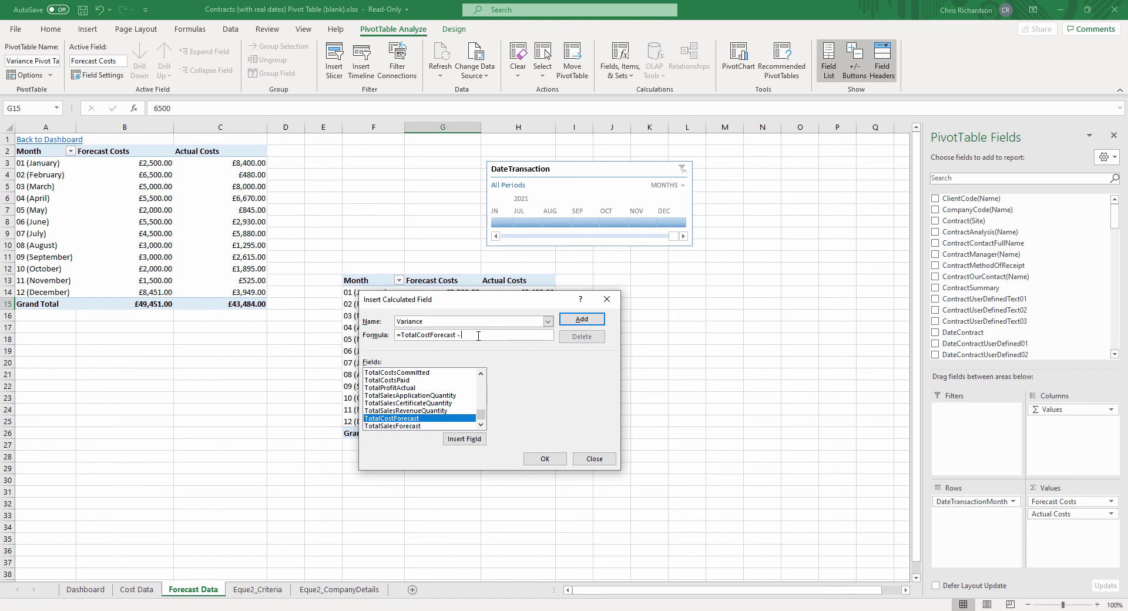
# - Complete the Variance formula by subtracting TotalCostsActual and insert the calculated field into the pivot table
pyautogui.click(481, 372)
pyautogui.click(481, 372)
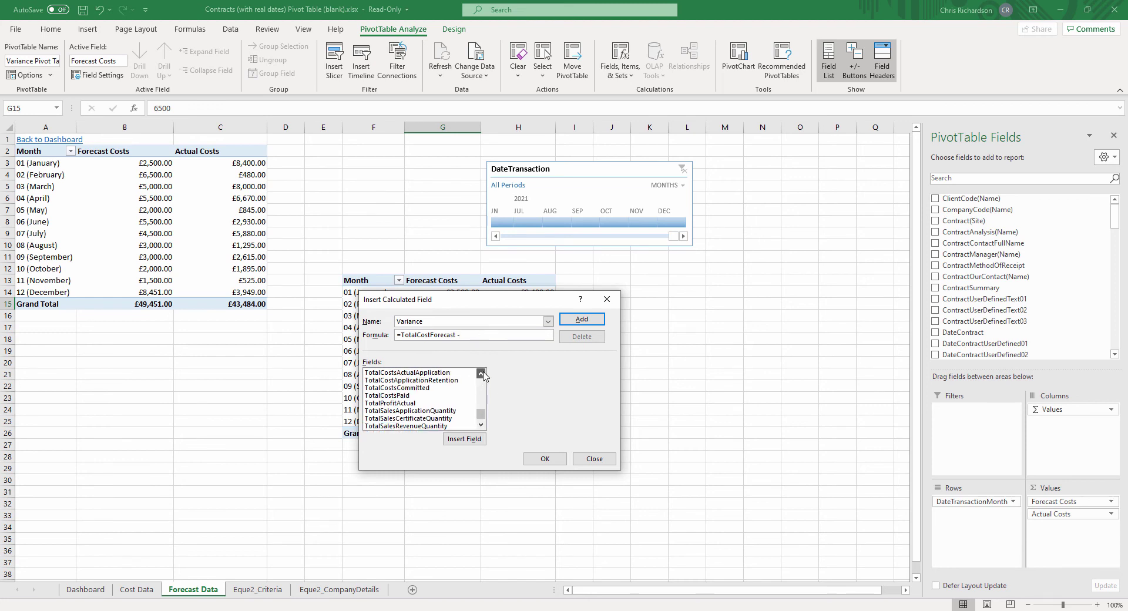
pyautogui.click(482, 372)
pyautogui.click(481, 373)
pyautogui.click(481, 372)
pyautogui.write('-')
pyautogui.doubleClick(386, 381)
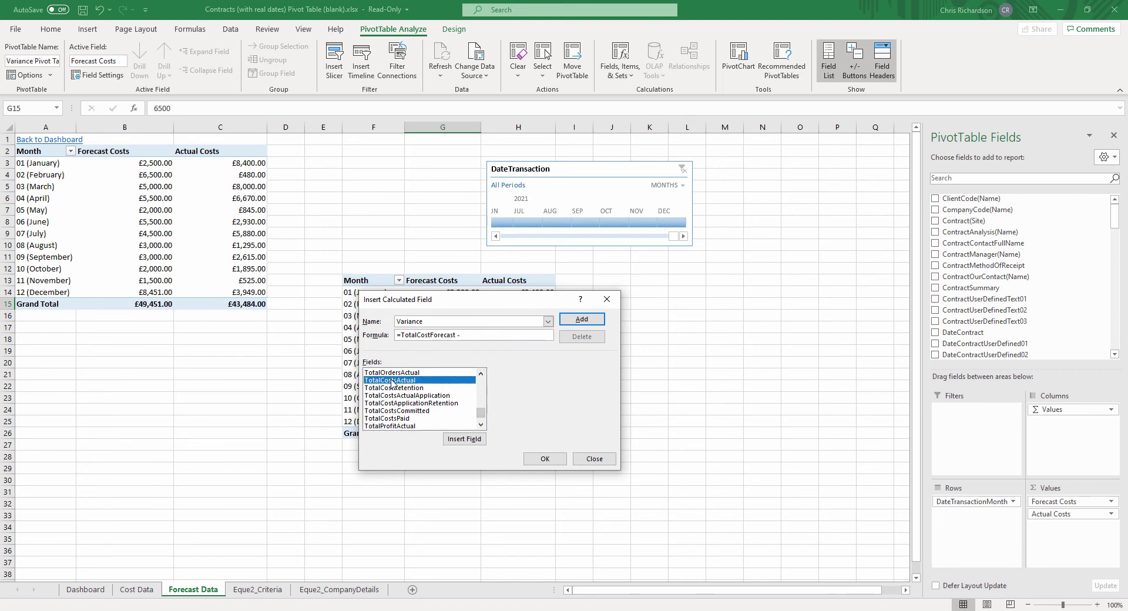
pyautogui.click(547, 459)
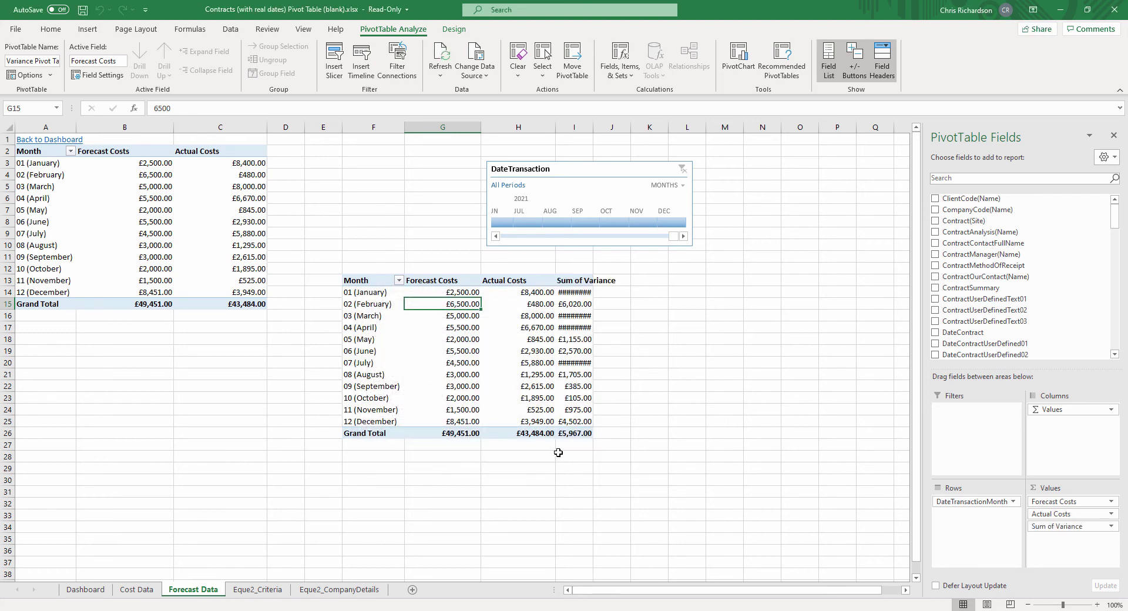
# - Widen column I to fit the Sum of Variance values and locate the Variance field in the pivot table's field list
pyautogui.moveTo(593, 127); pyautogui.dragTo(628, 127)
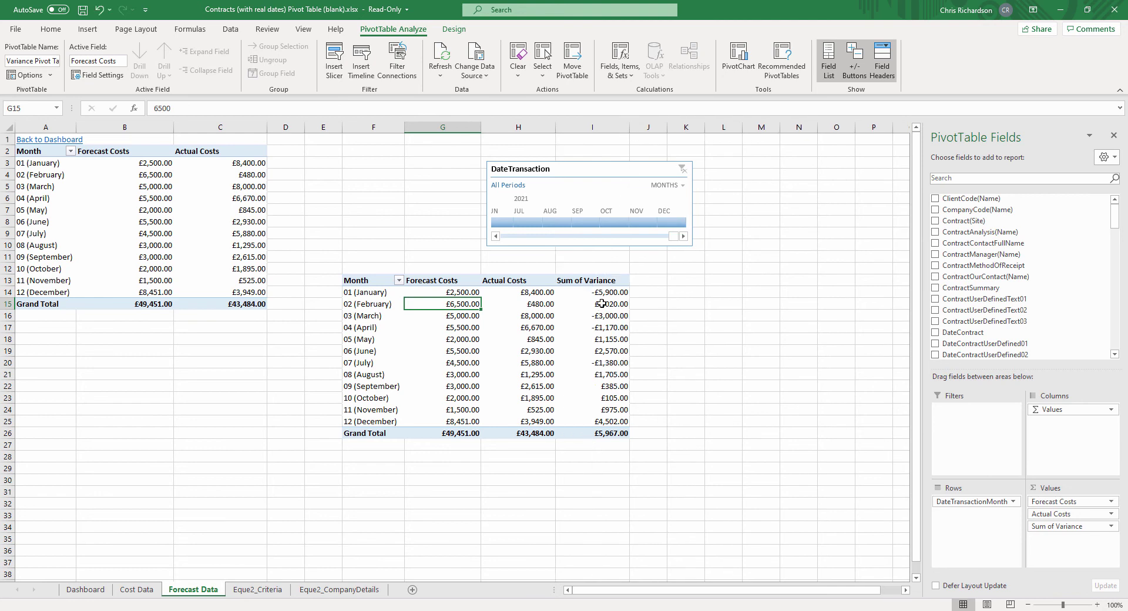
pyautogui.click(602, 302)
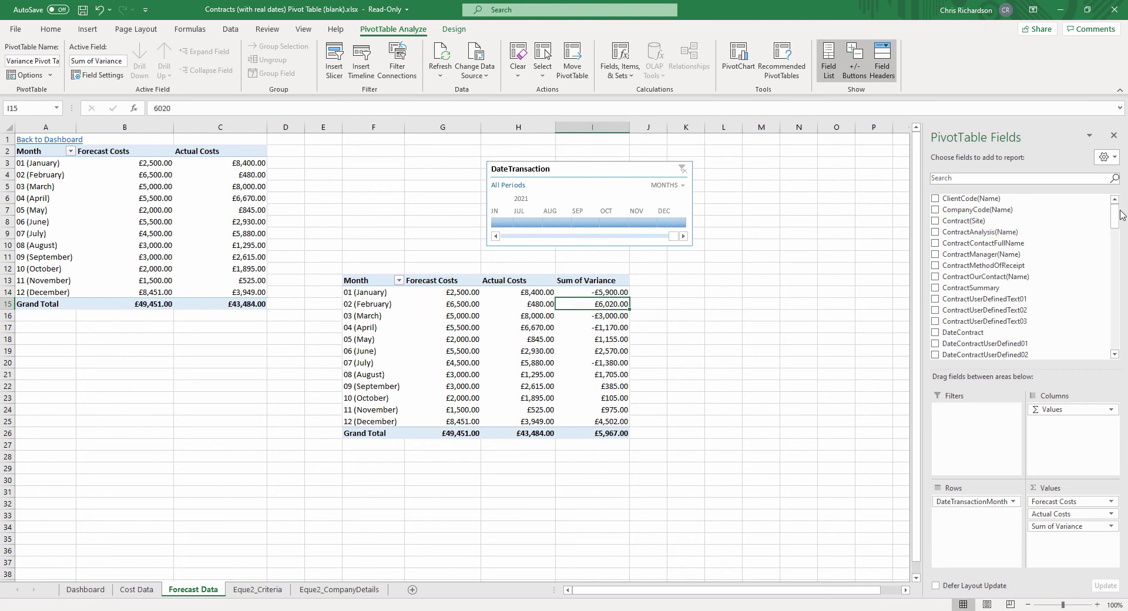
pyautogui.moveTo(1114, 215); pyautogui.dragTo(1119, 340)
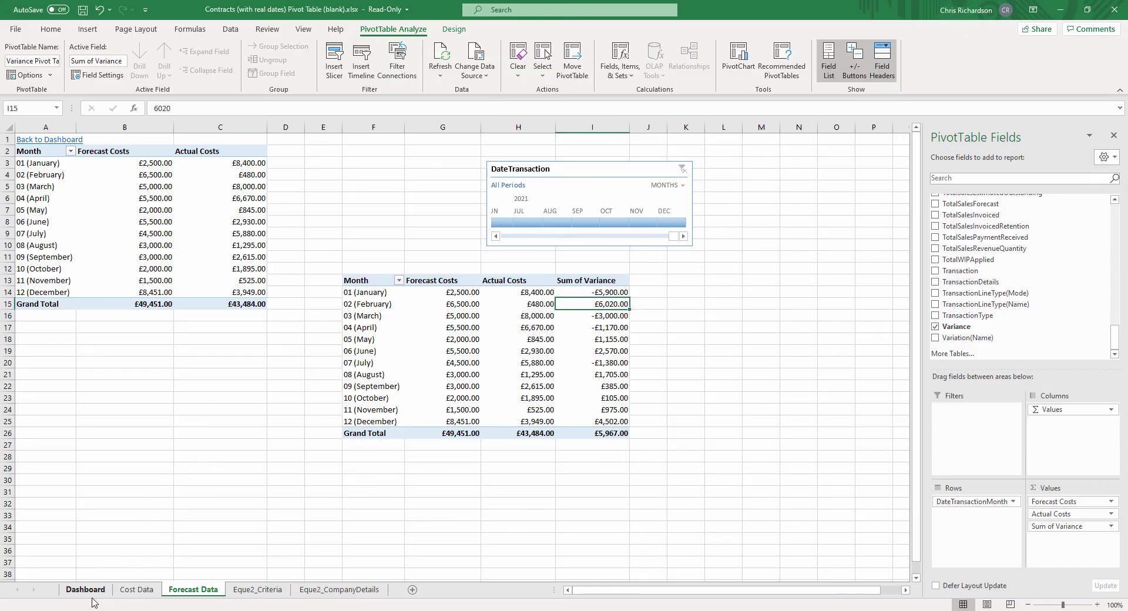
# - Link the Dashboard's January Forecast Cost cell F25 to the January Forecast Costs value in the Variance pivot table
pyautogui.click(85, 591)
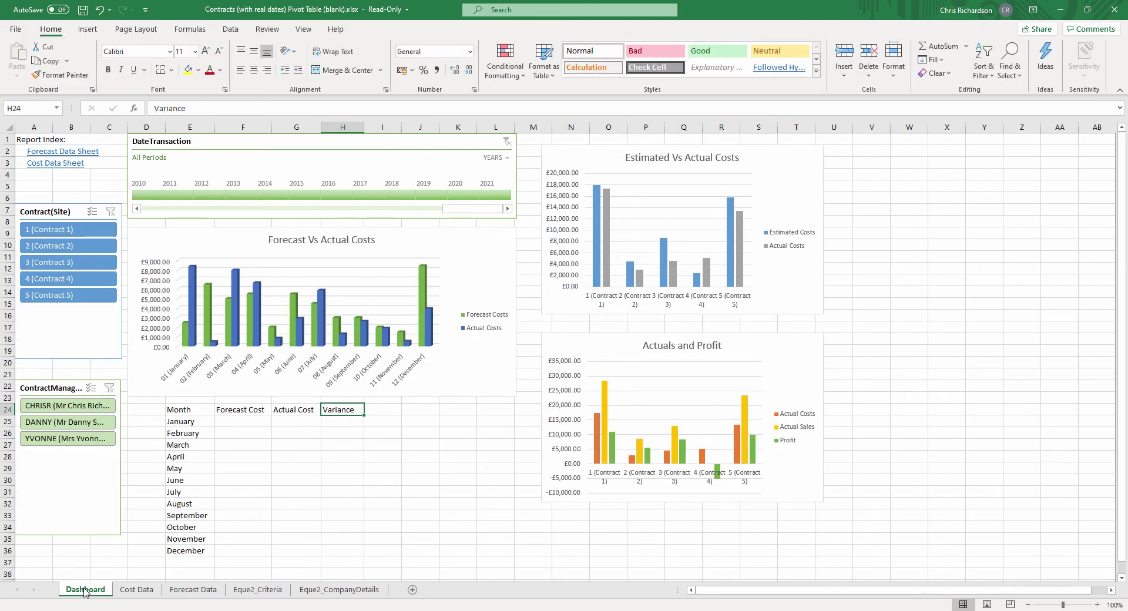
pyautogui.click(244, 423)
pyautogui.write('=')
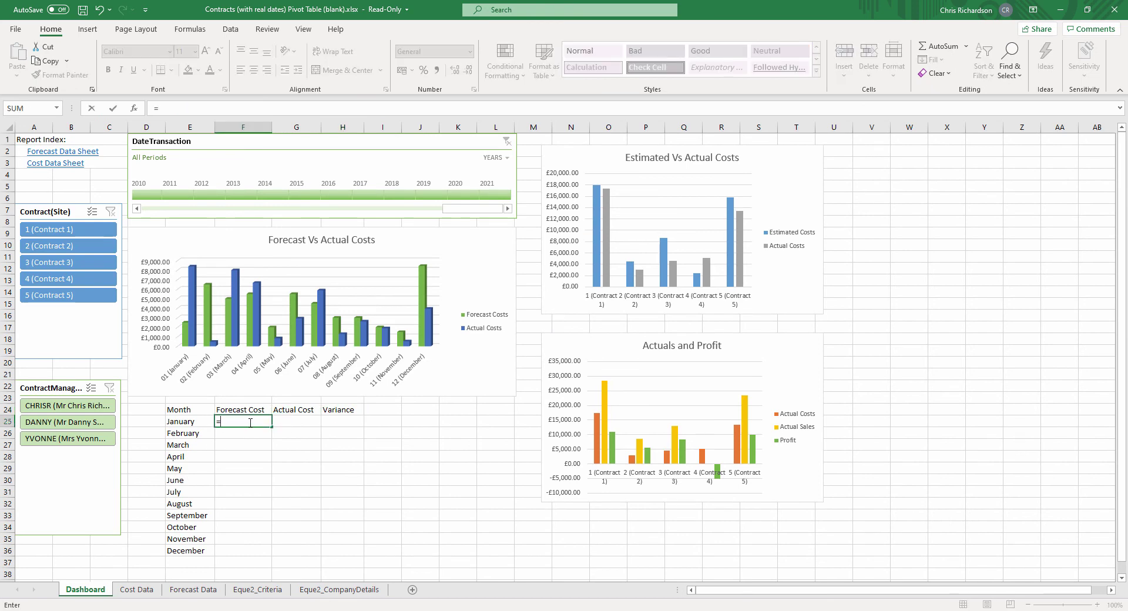
pyautogui.click(200, 591)
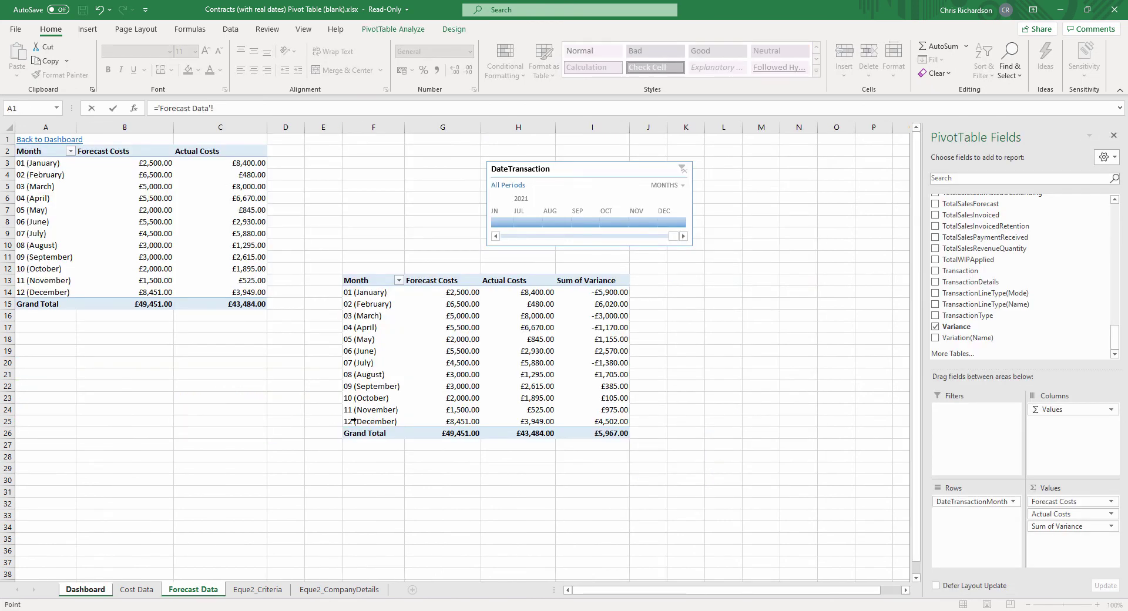
pyautogui.click(471, 292)
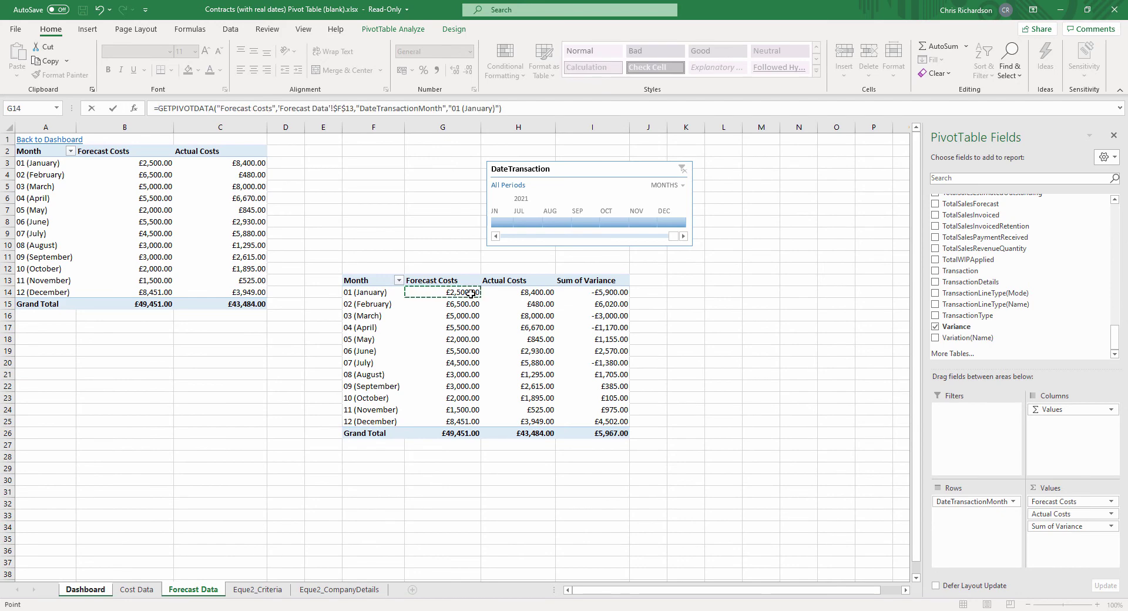
pyautogui.press('Return')
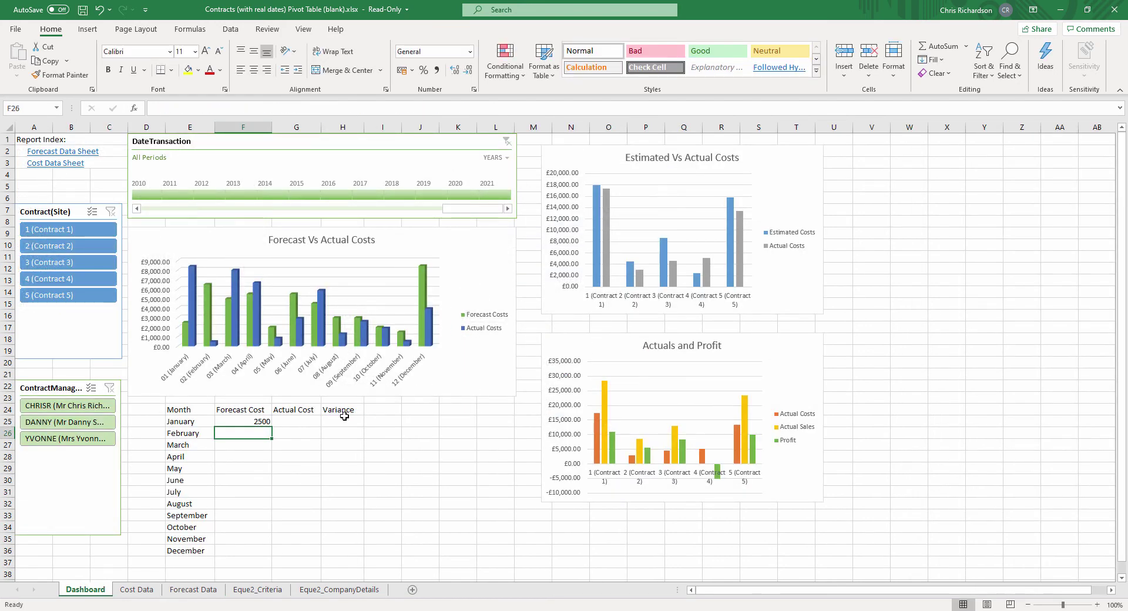
# - Link the Dashboard's January Actual Cost cell G25 to the January Actual Costs value in the Variance pivot table
pyautogui.click(312, 422)
pyautogui.write('=')
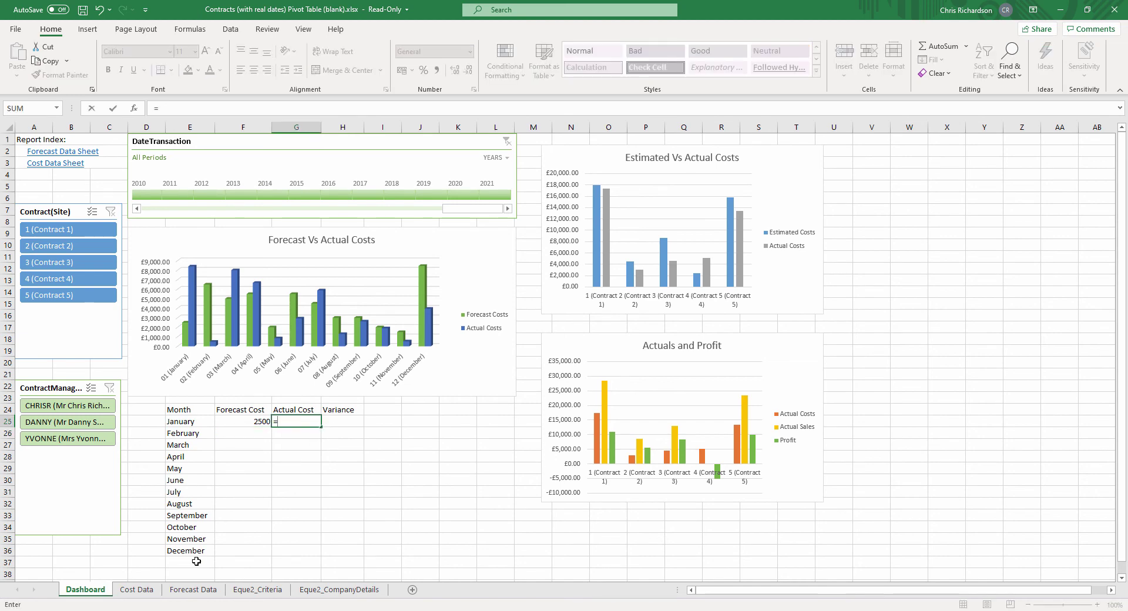
pyautogui.click(189, 591)
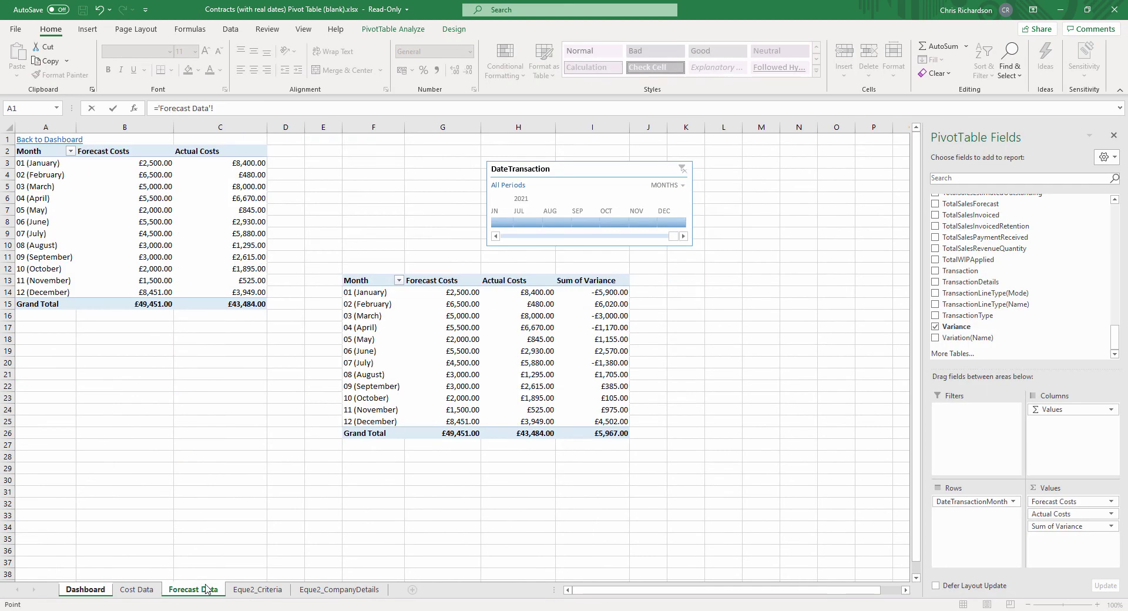
pyautogui.click(526, 293)
pyautogui.press('Return')
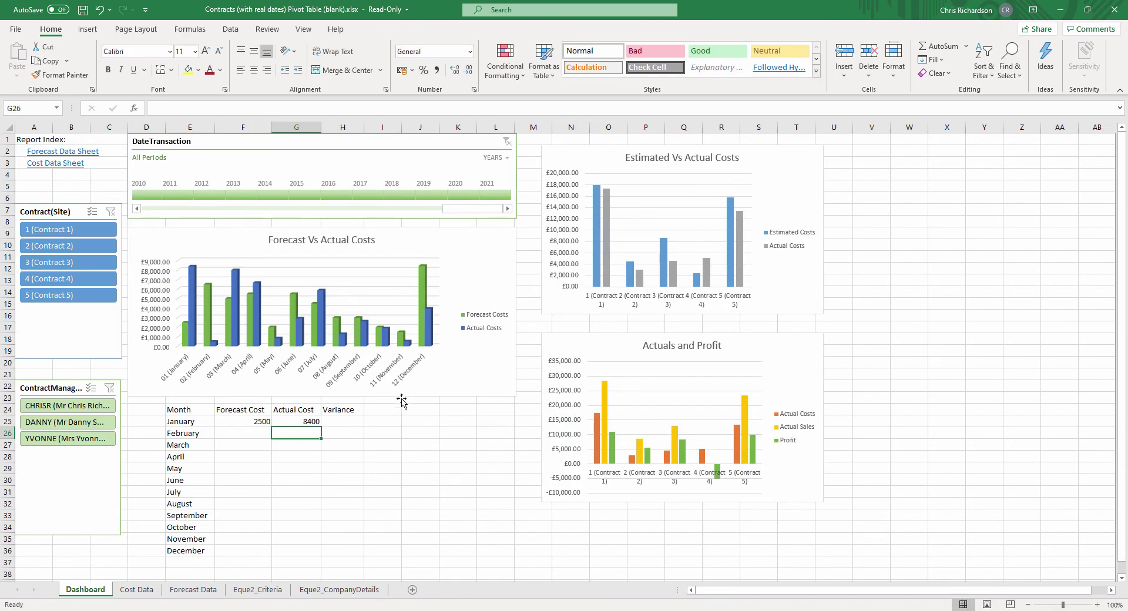
# - Link the Dashboard's January Variance cell H25 to the January Sum of Variance value in the Variance pivot table
pyautogui.click(349, 421)
pyautogui.write('=')
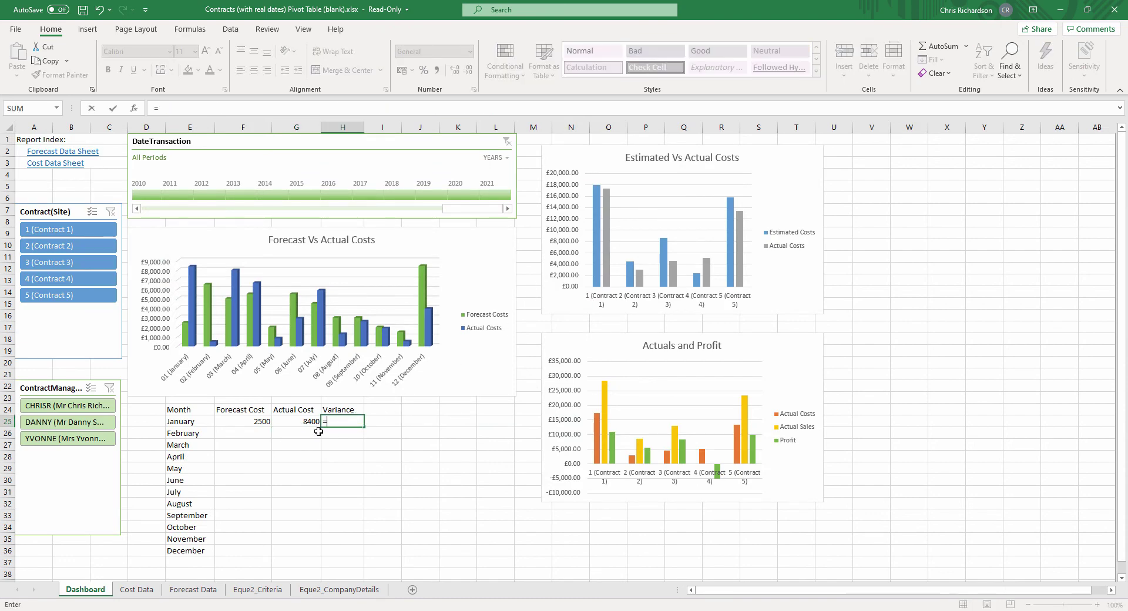
pyautogui.click(193, 590)
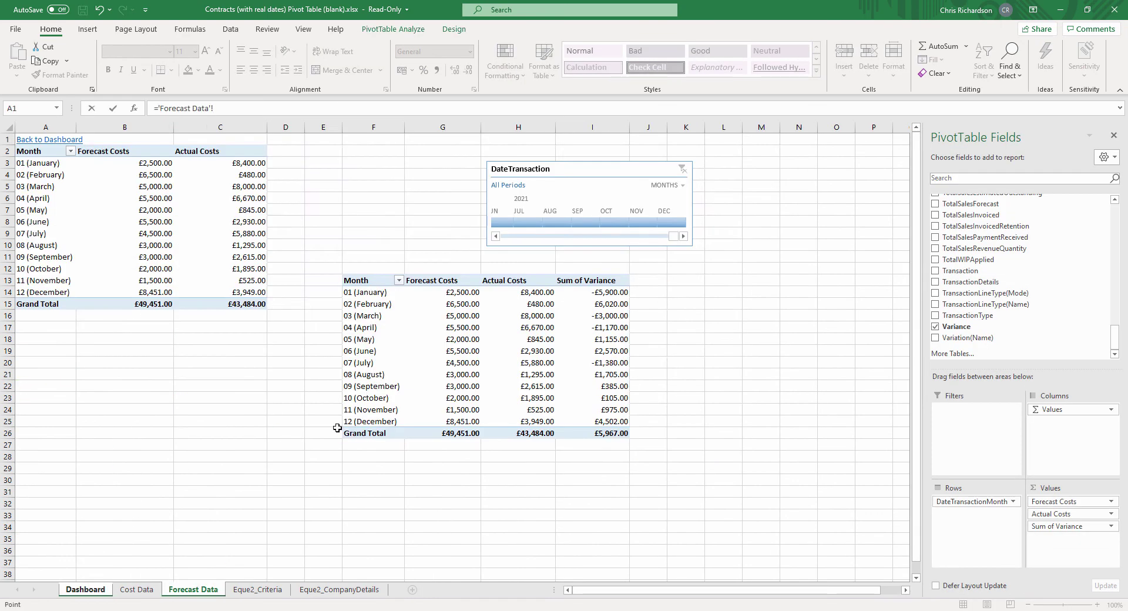
pyautogui.click(608, 292)
pyautogui.press('Return')
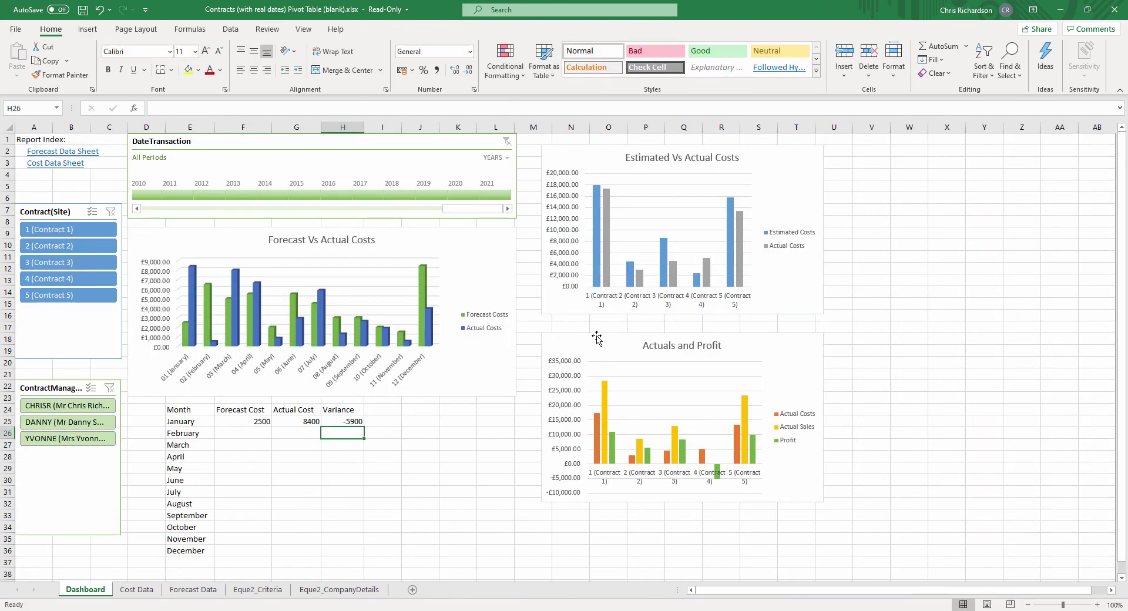
# - Inspect the pivot table formula behind the Dashboard's January Variance cell H25
pyautogui.click(352, 422)
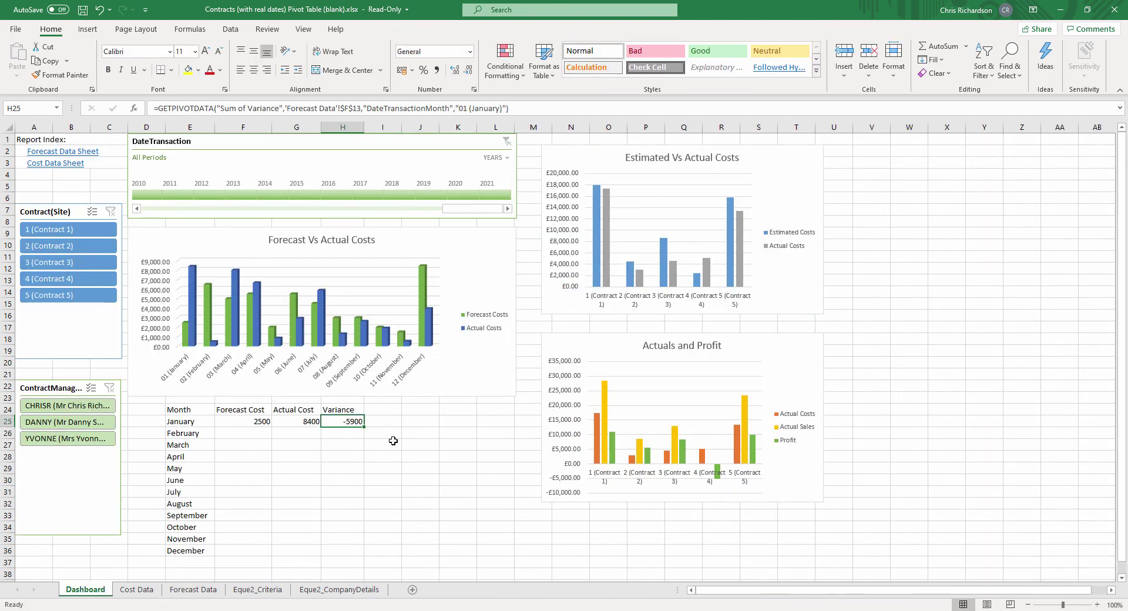
pyautogui.click(400, 429)
pyautogui.click(495, 574)
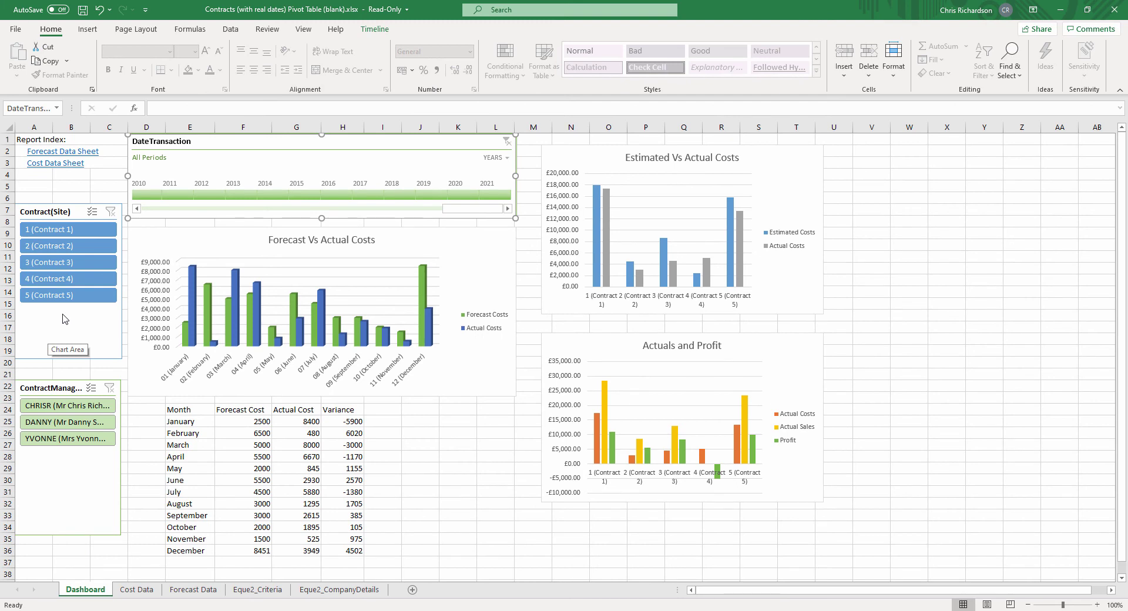
# - Ensure the Contract(Site) slicer is connected to the Variance Pivot Table, and filter the Dashboard to 1 (Contract 1)
pyautogui.rightClick(63, 316)
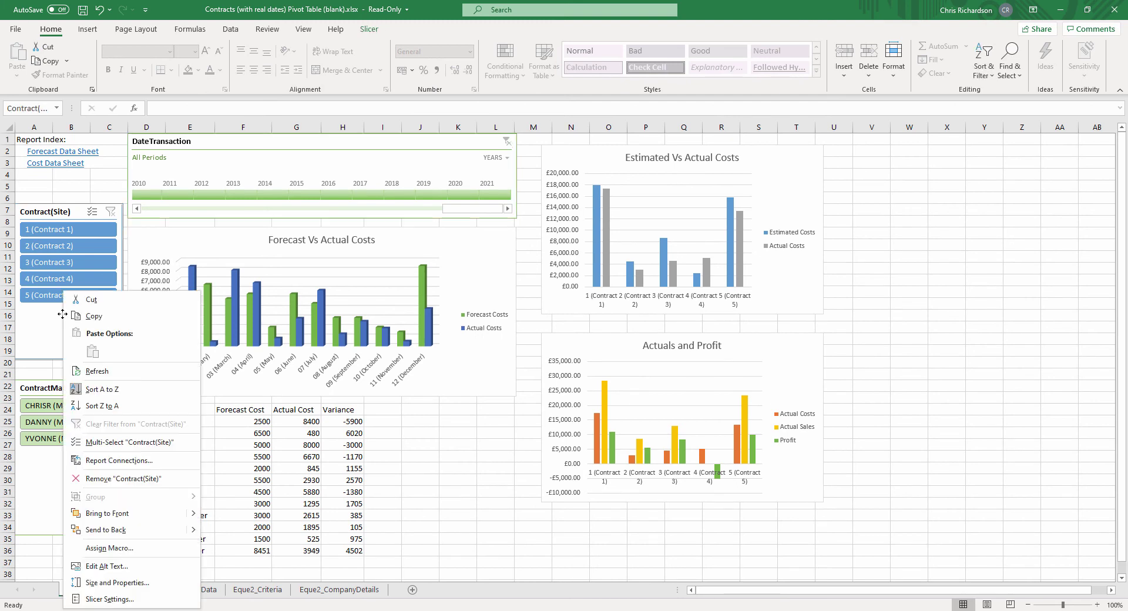
pyautogui.click(144, 460)
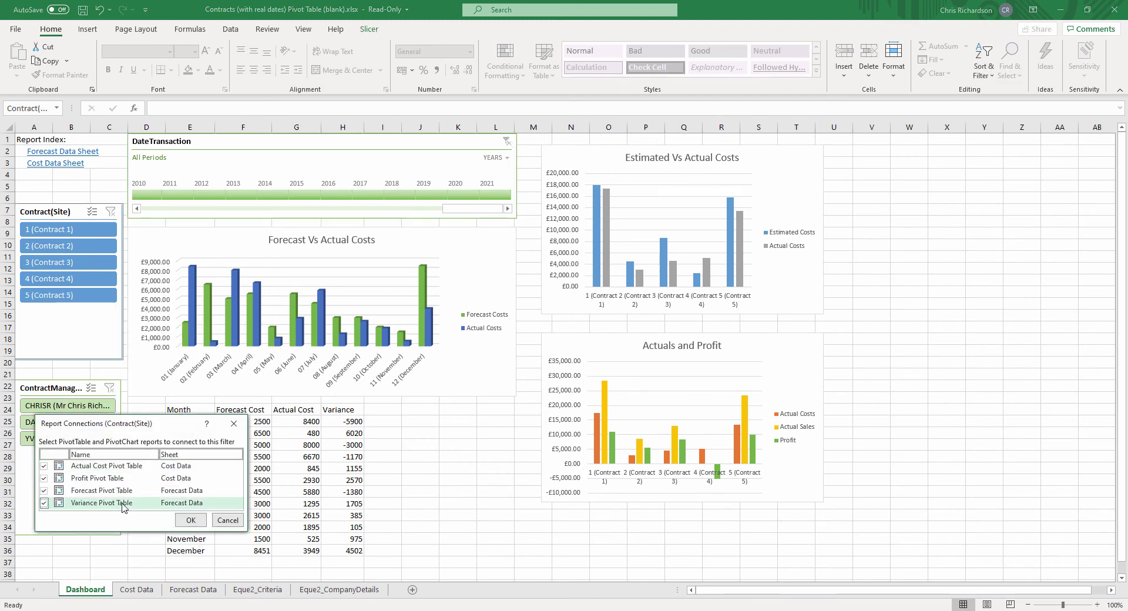
pyautogui.click(194, 520)
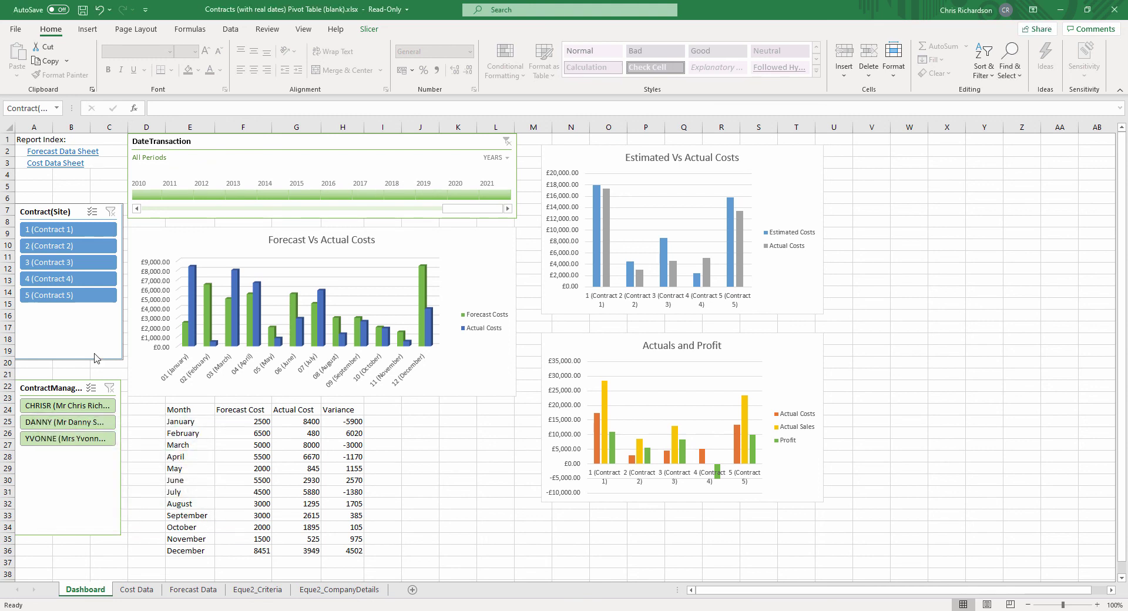
pyautogui.click(72, 231)
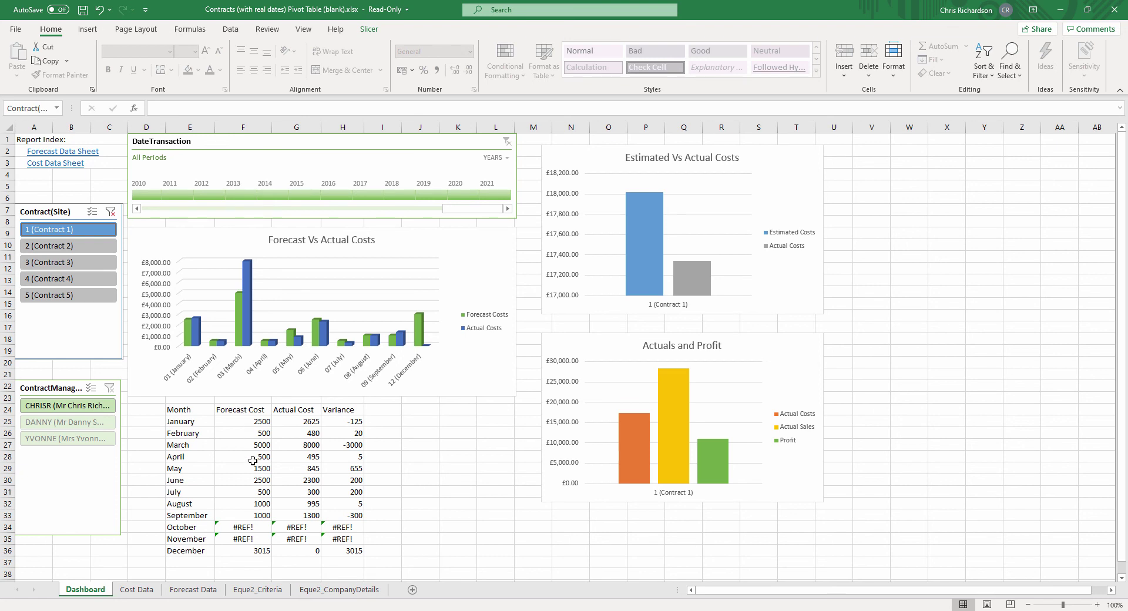
# - Wrap the October Forecast Cost formula in F34 in IFERROR so that it returns 0 on an error
pyautogui.click(258, 527)
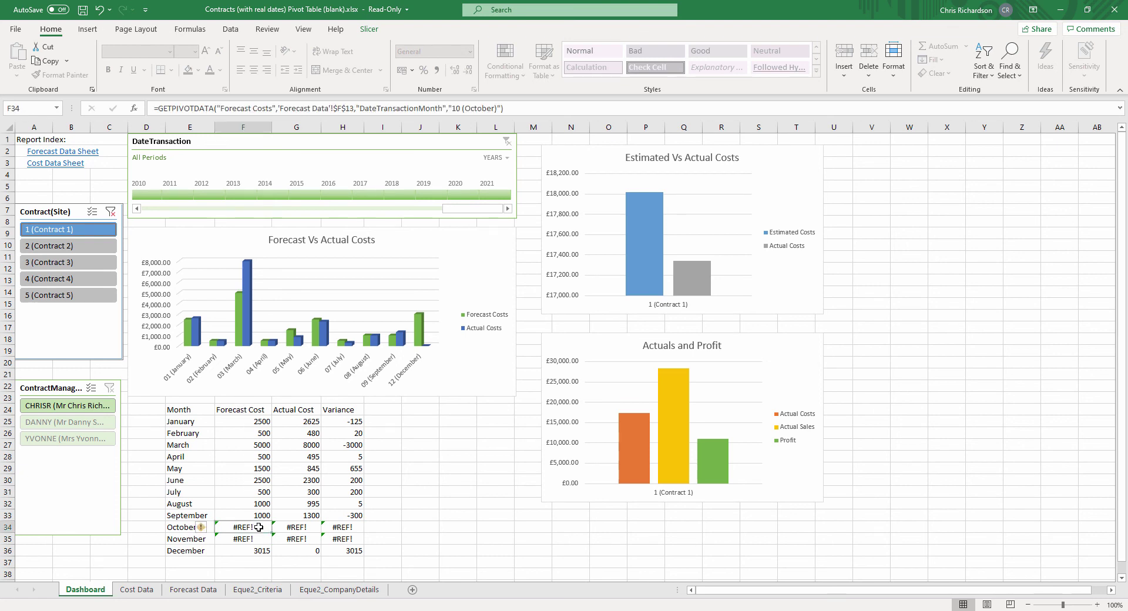
pyautogui.click(160, 110)
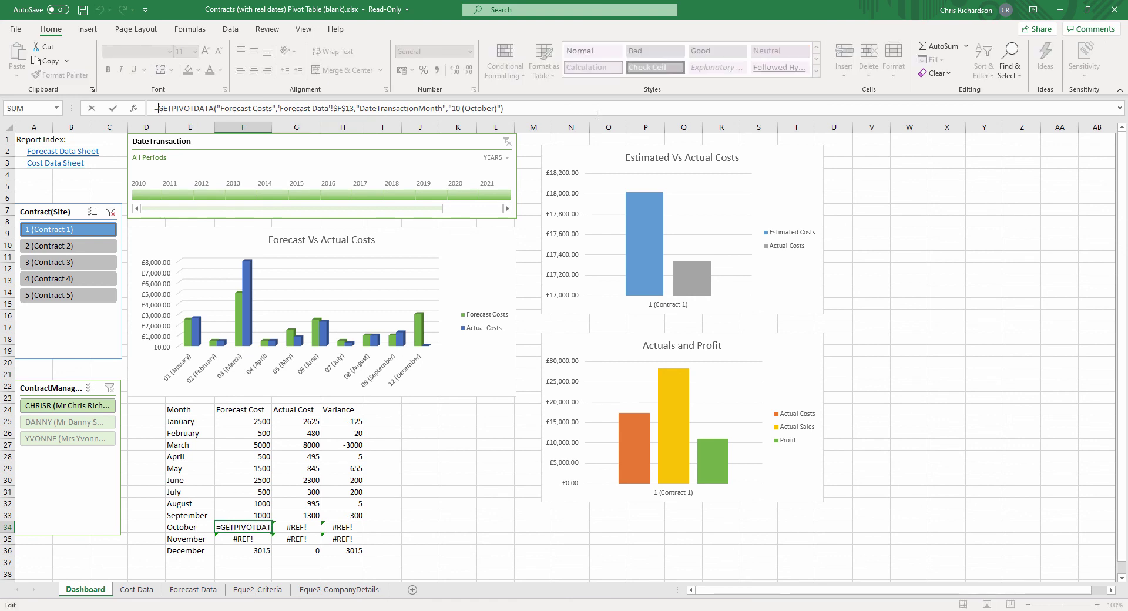
pyautogui.write('IFERRO')
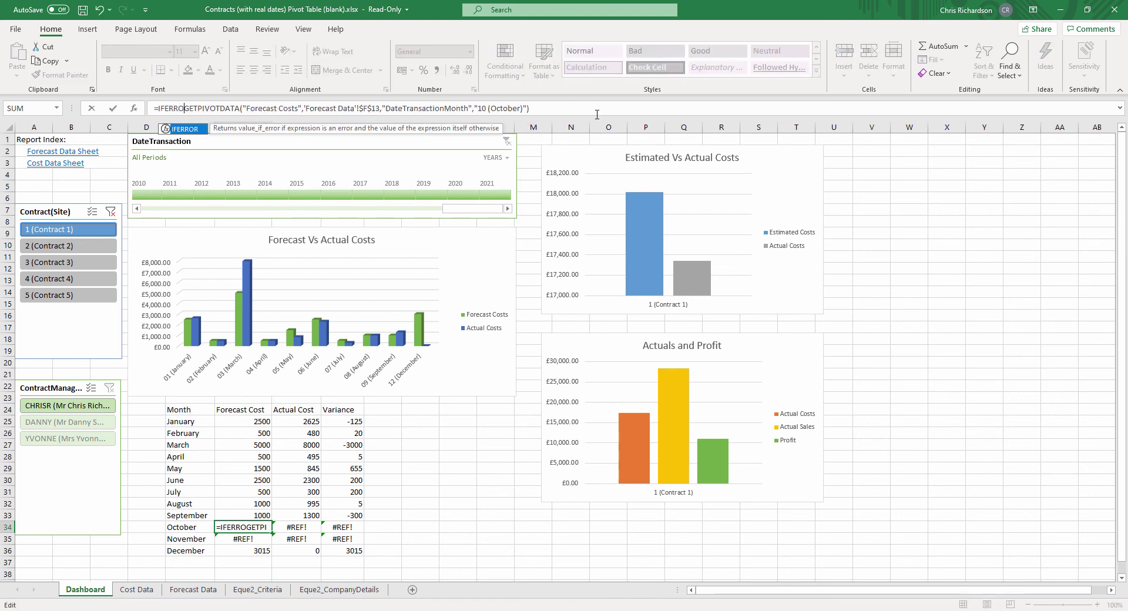
pyautogui.write('R')
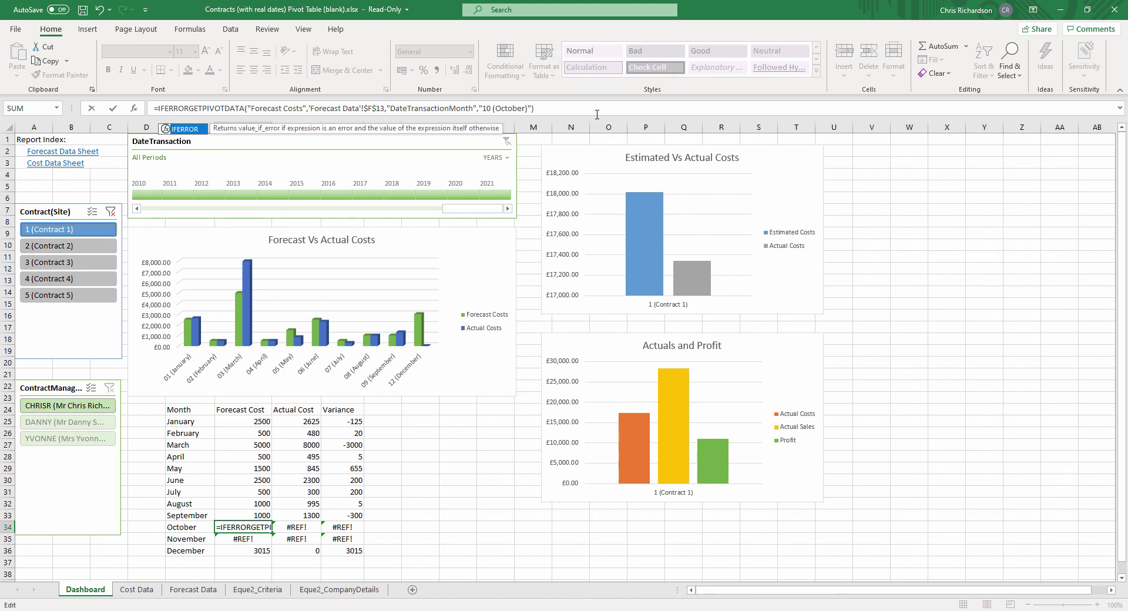
pyautogui.write('(')
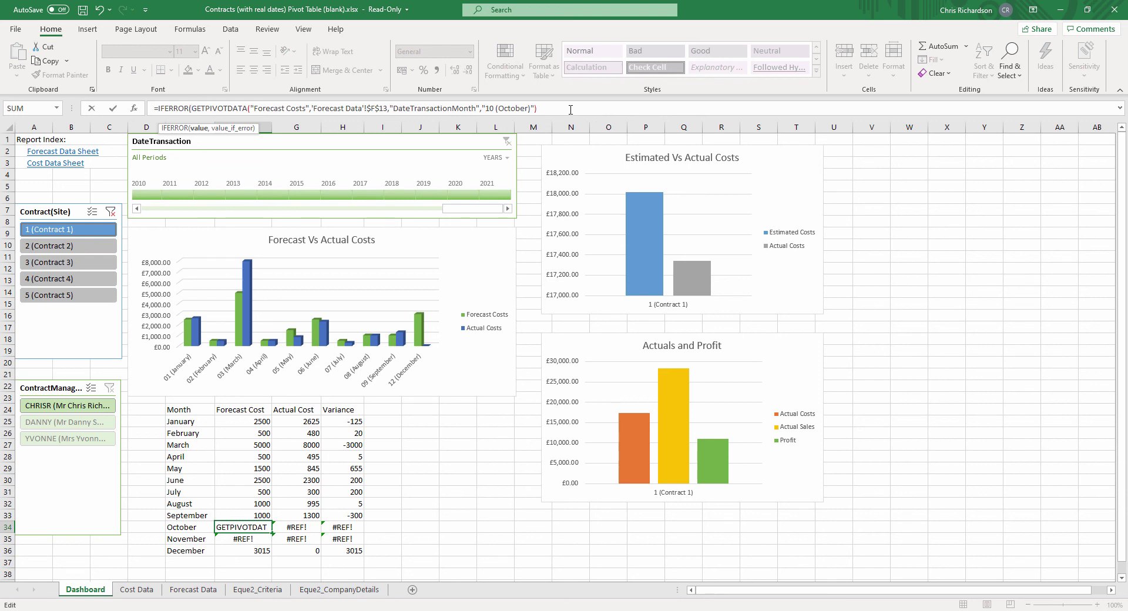
pyautogui.click(569, 108)
pyautogui.write(',0)')
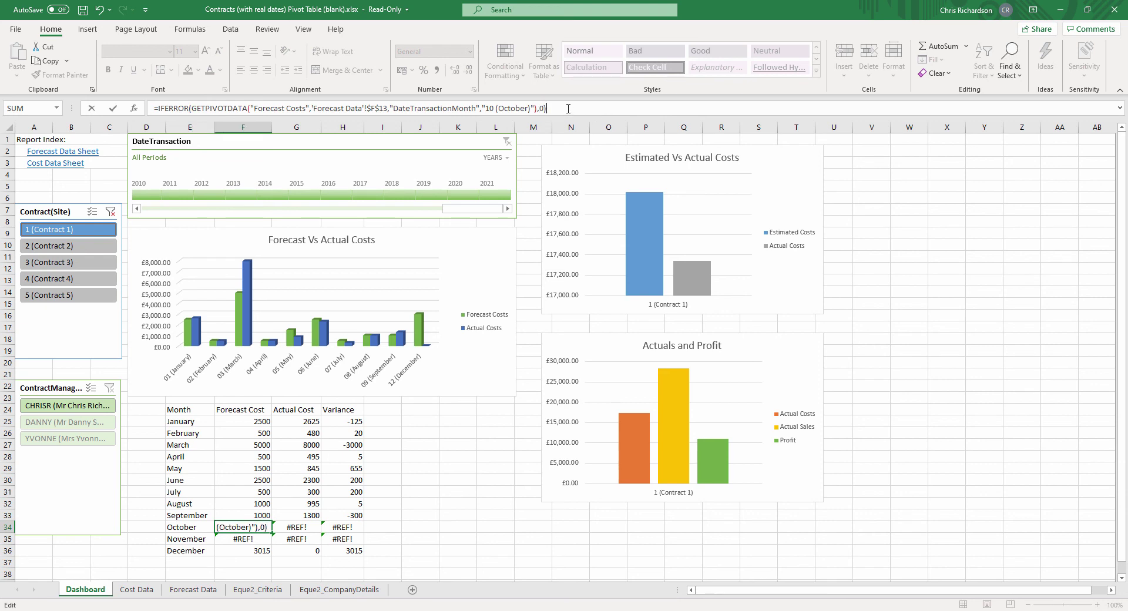
pyautogui.click(244, 467)
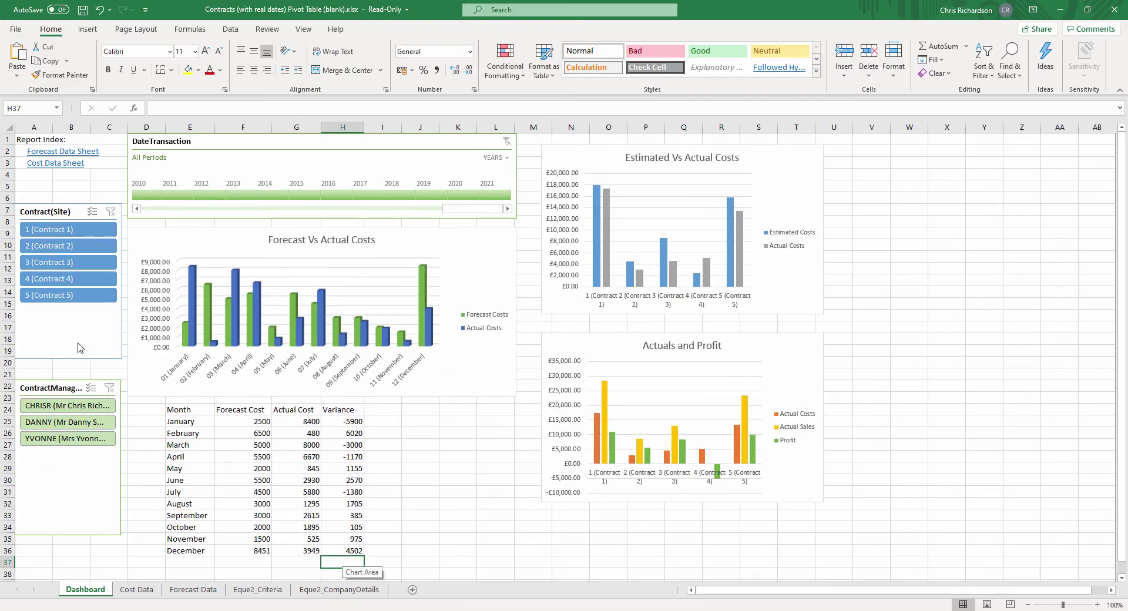
# - Test the cost table by filtering on Contract 1, Contract 2 and the third contract manager, clearing the slicer filters
pyautogui.click(91, 230)
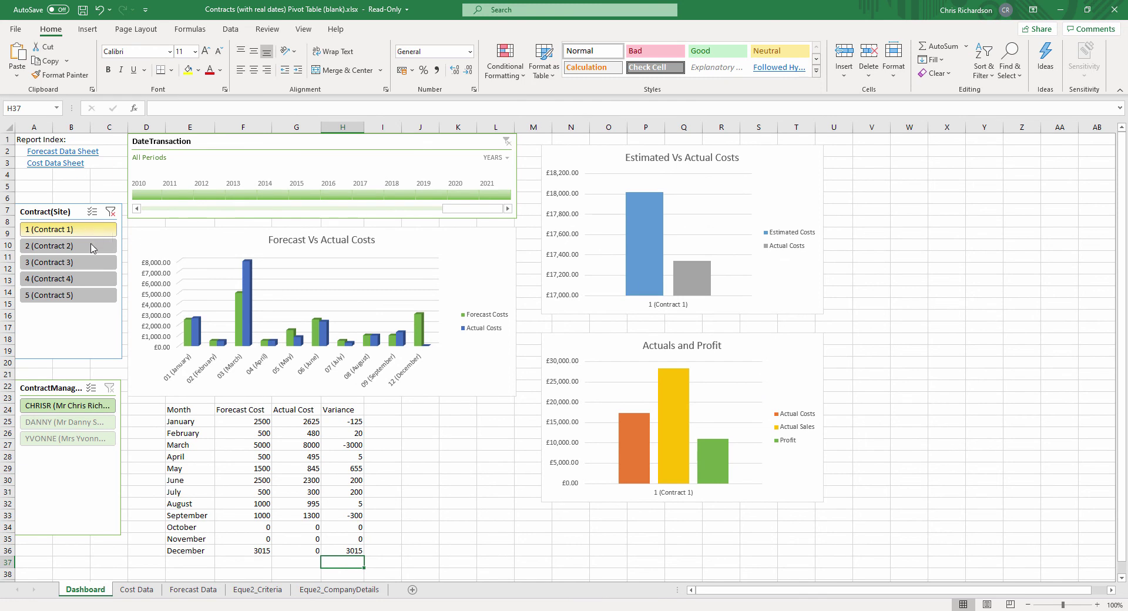
pyautogui.click(91, 246)
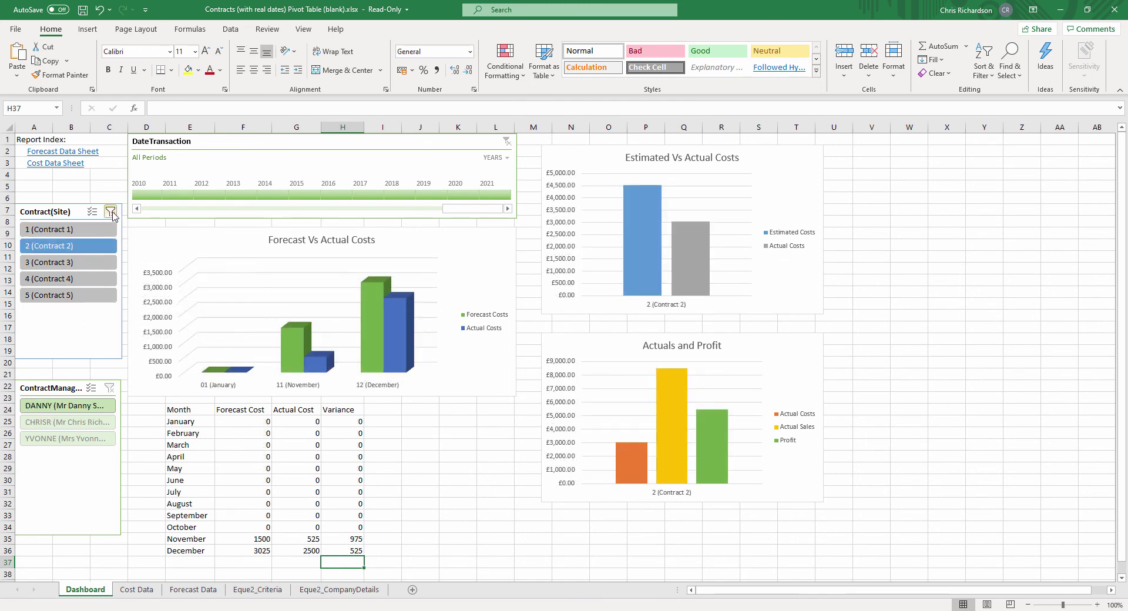
pyautogui.click(111, 212)
pyautogui.click(88, 439)
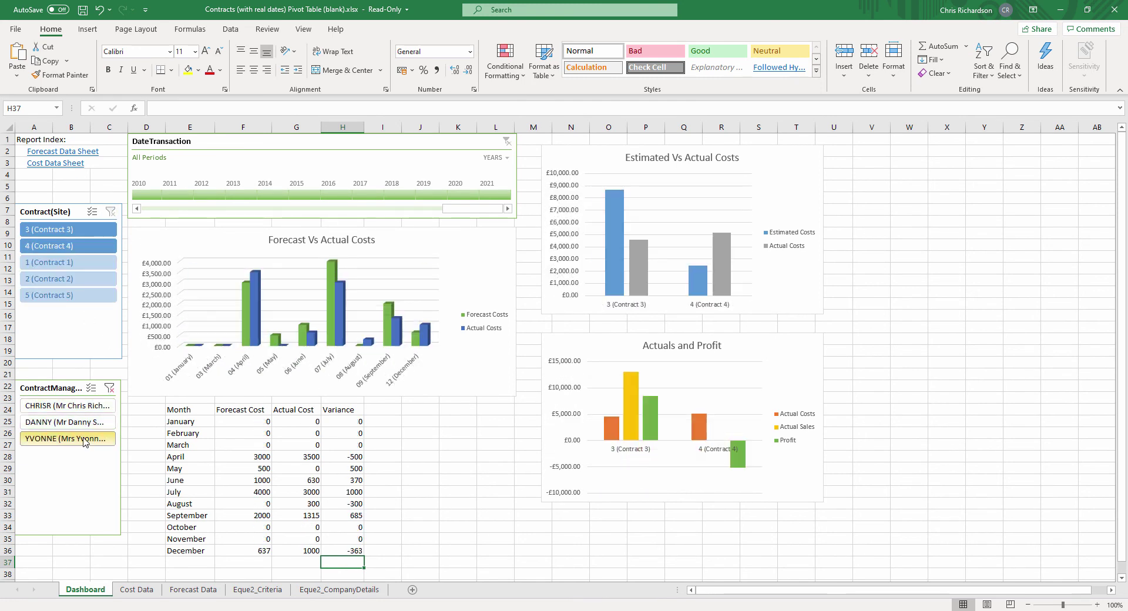
pyautogui.click(109, 388)
# - Apply the Output cell style to the monthly cost table in E24:H36
pyautogui.moveTo(174, 405); pyautogui.dragTo(354, 553)
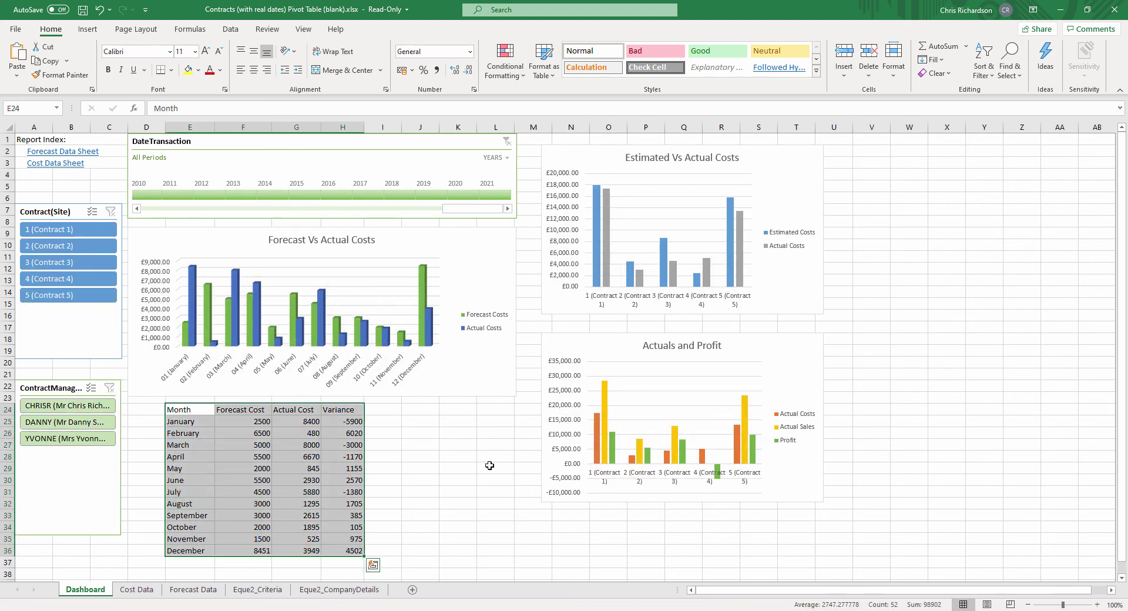
pyautogui.click(817, 61)
pyautogui.click(815, 61)
pyautogui.click(607, 72)
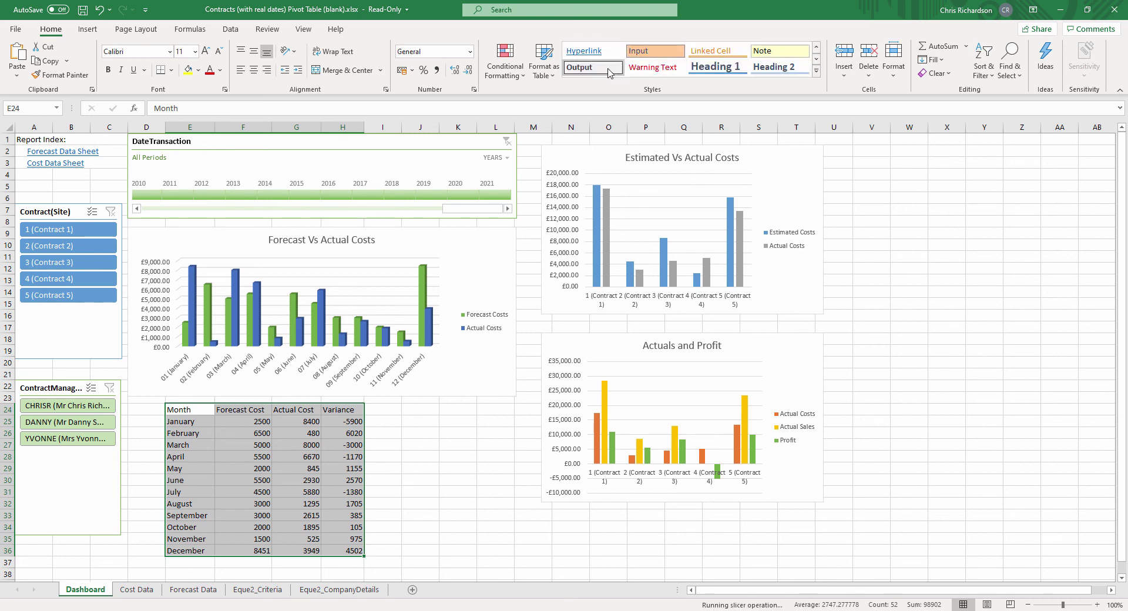
pyautogui.click(344, 411)
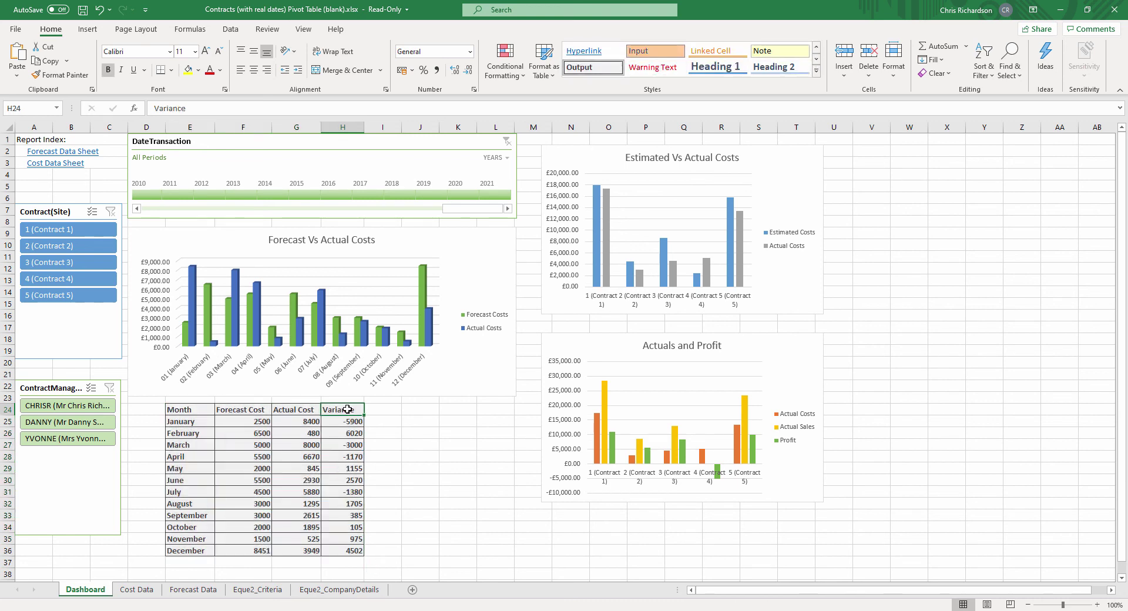
# - Format the cost and variance values in F25:H36 as Currency with the £ symbol and two decimal places
pyautogui.moveTo(349, 552); pyautogui.dragTo(252, 423)
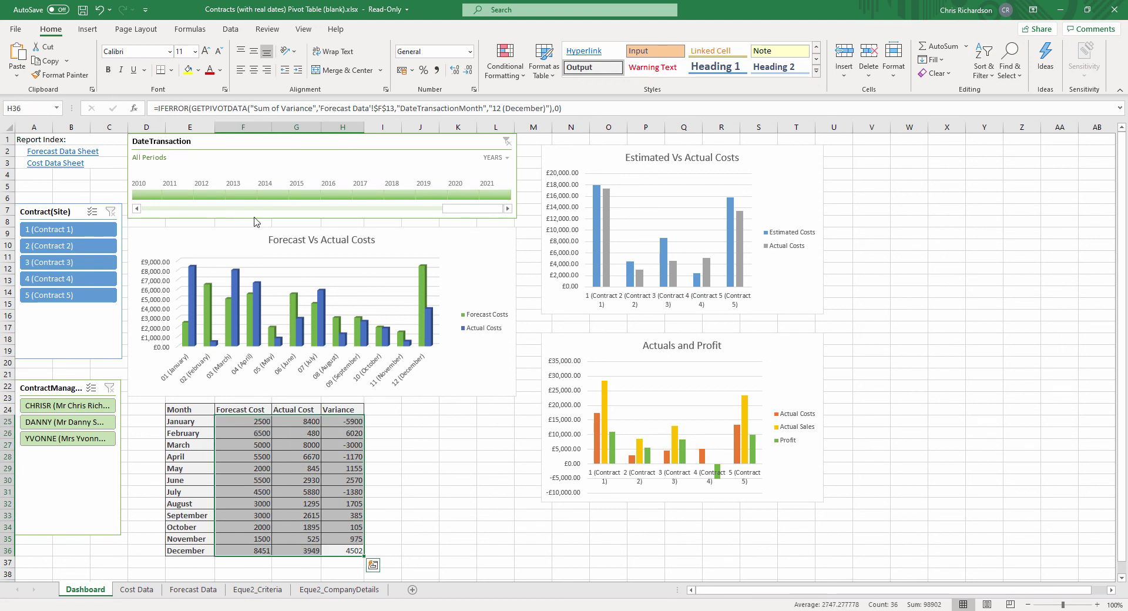
pyautogui.rightClick(295, 483)
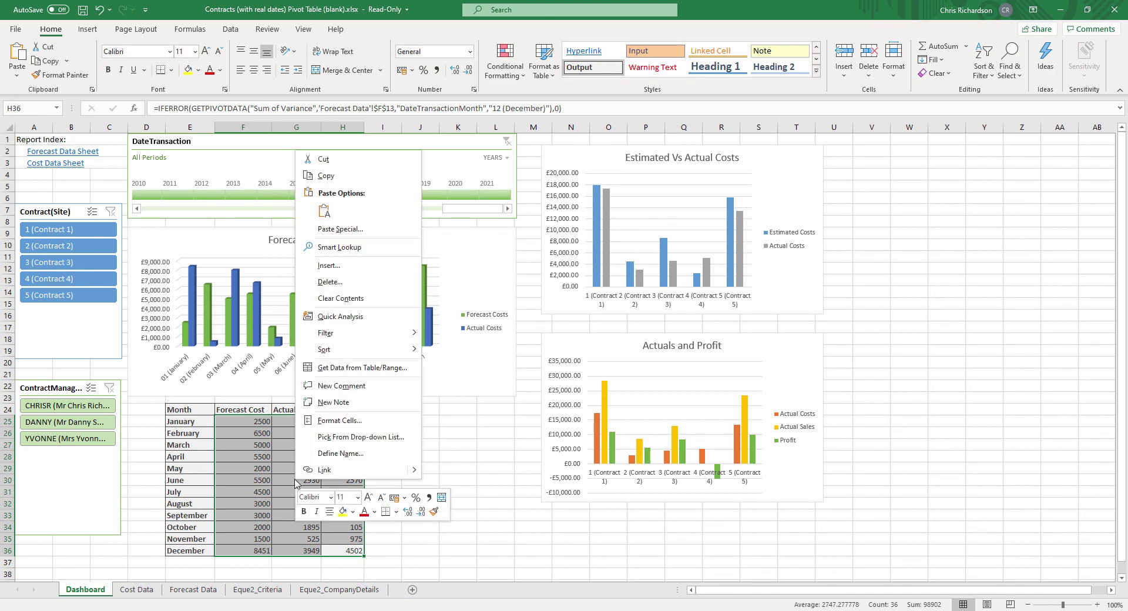
pyautogui.click(341, 420)
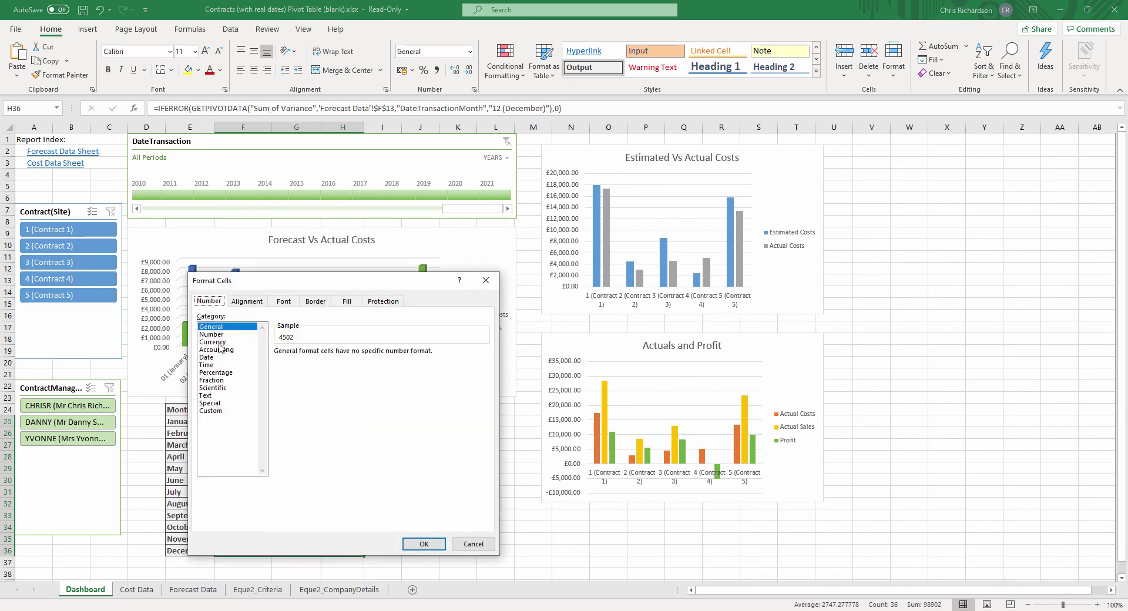
pyautogui.click(217, 342)
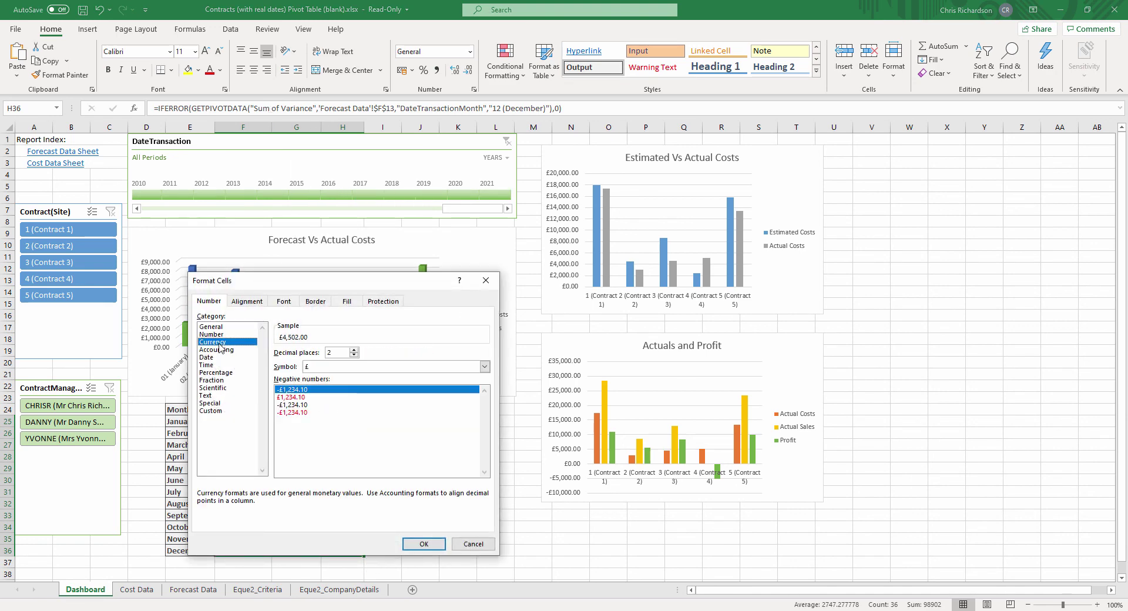
pyautogui.click(423, 544)
pyautogui.click(405, 493)
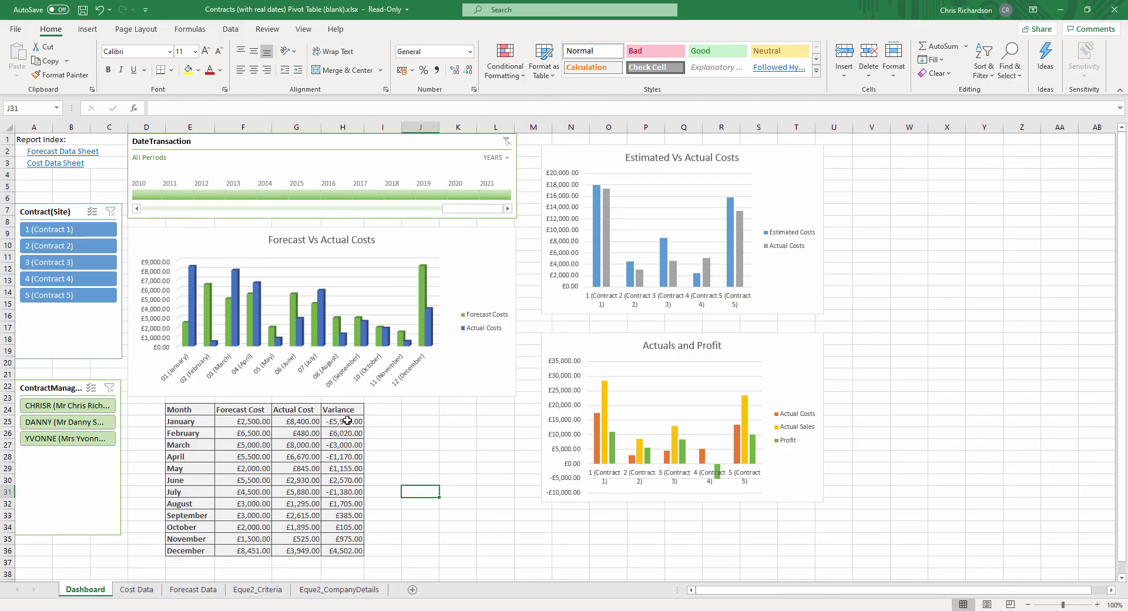
# - Add a conditional formatting rule to H25:H36 giving Variance values less than 0 a light red fill with dark red text
pyautogui.moveTo(348, 420); pyautogui.dragTo(350, 549)
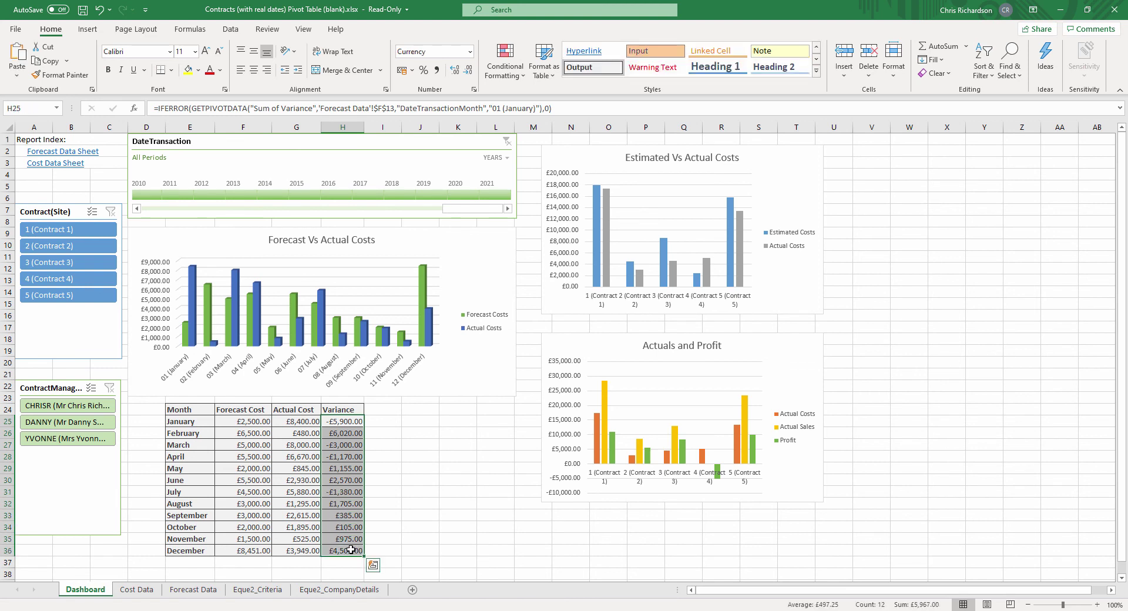
pyautogui.click(517, 78)
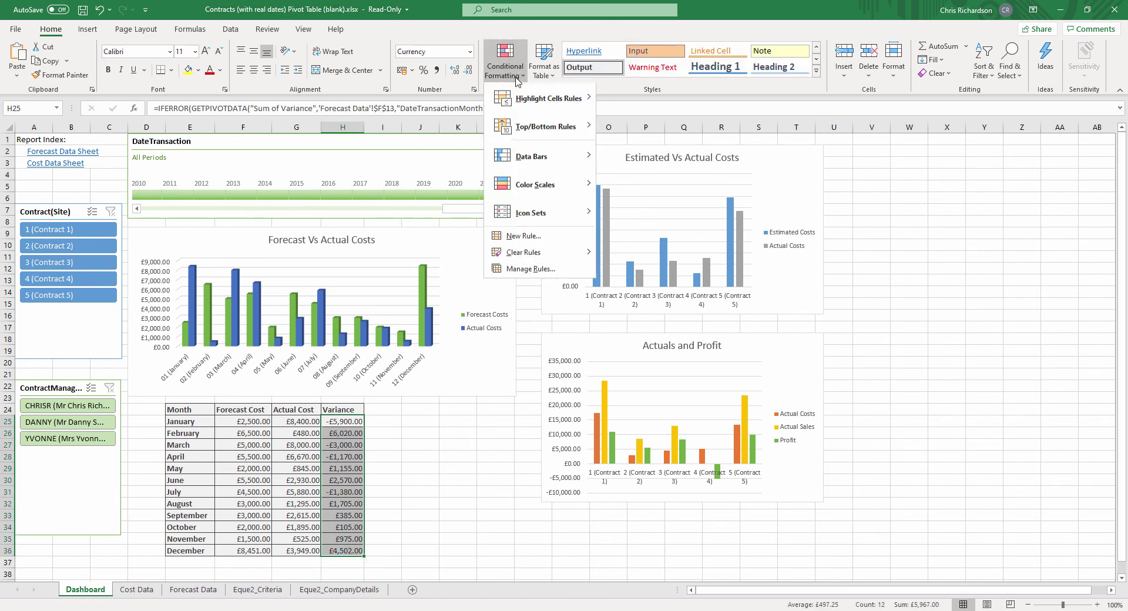
pyautogui.moveTo(588, 101)
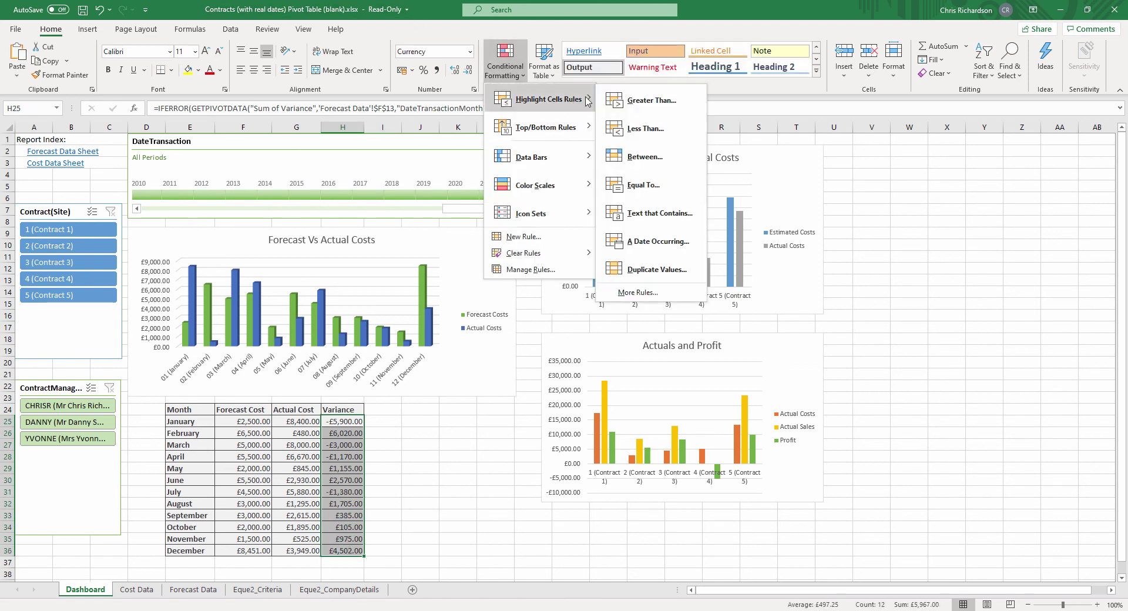
pyautogui.click(647, 130)
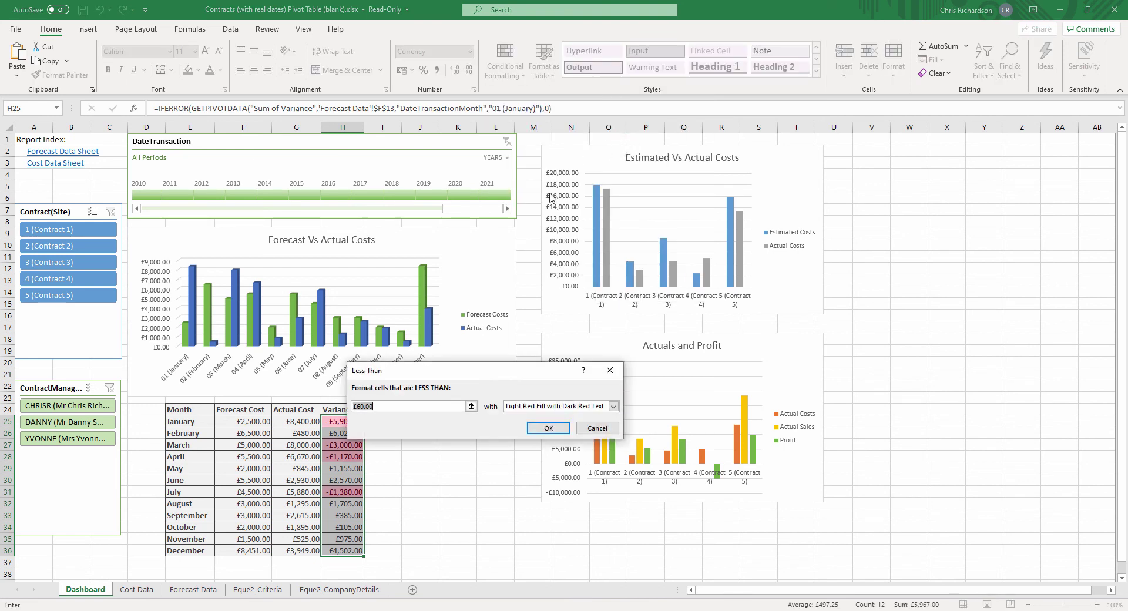
pyautogui.write('0')
pyautogui.click(556, 430)
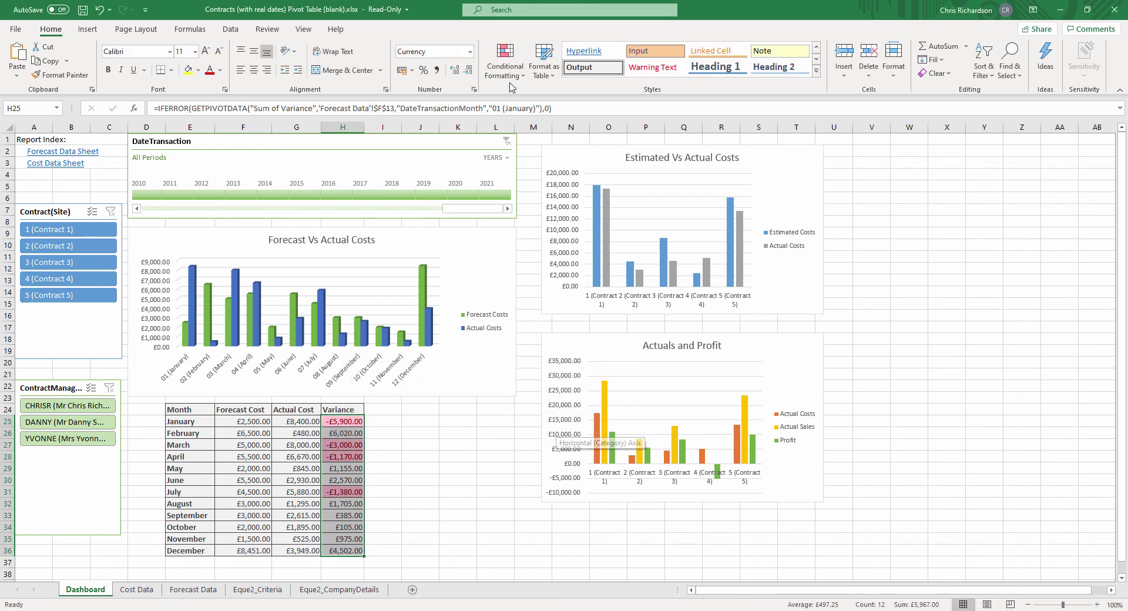
# - Add a conditional formatting rule to H25:H36 giving Variance values greater than 0 a green fill with dark green text
pyautogui.click(521, 81)
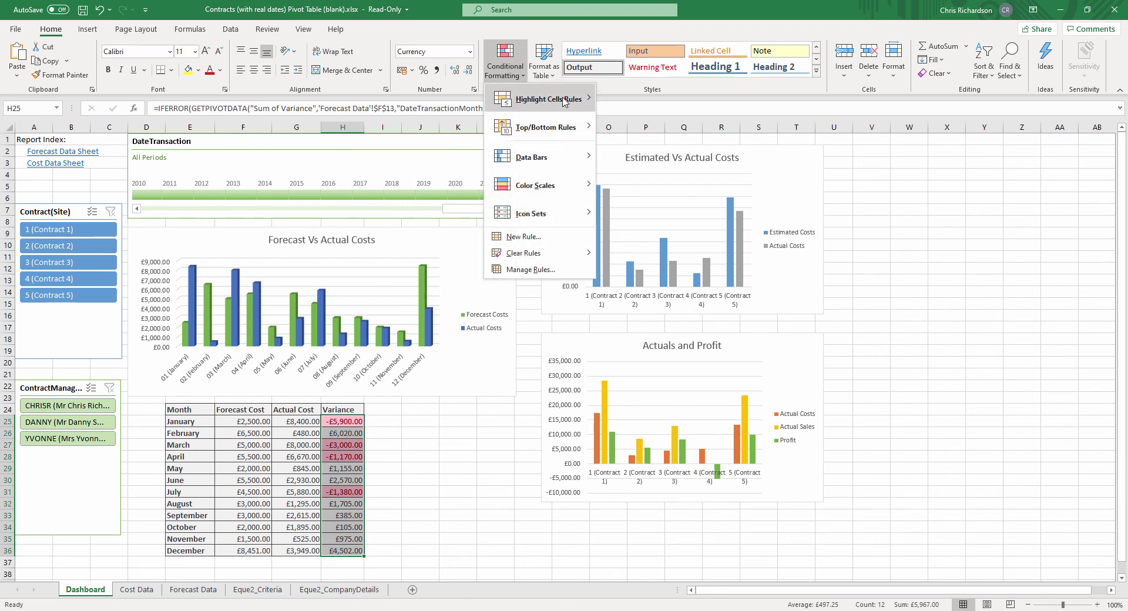
pyautogui.moveTo(566, 103)
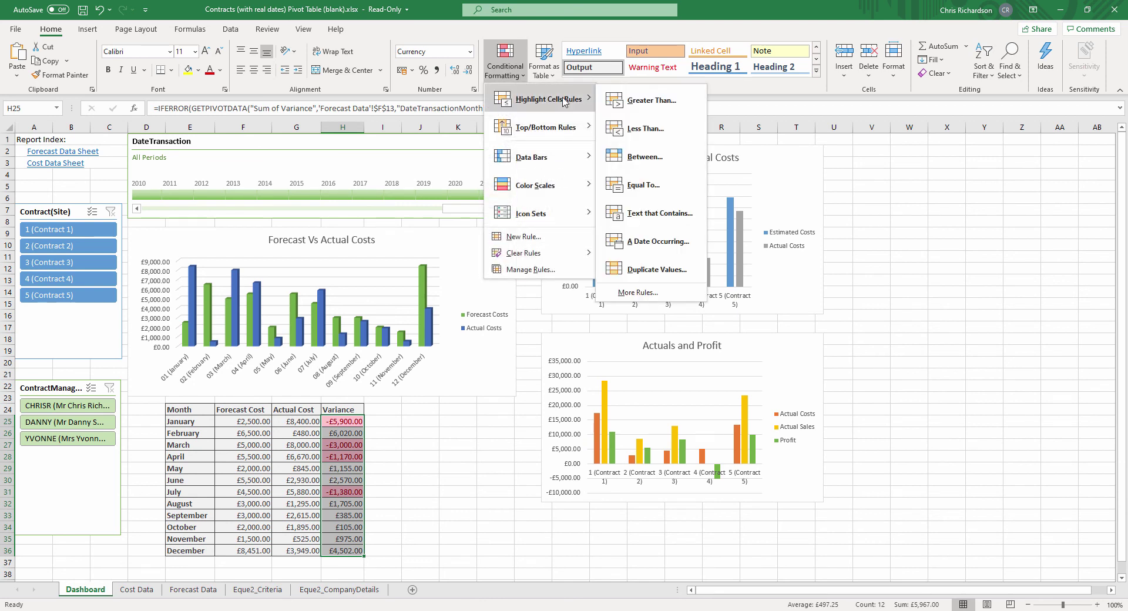
pyautogui.click(648, 102)
pyautogui.write('0')
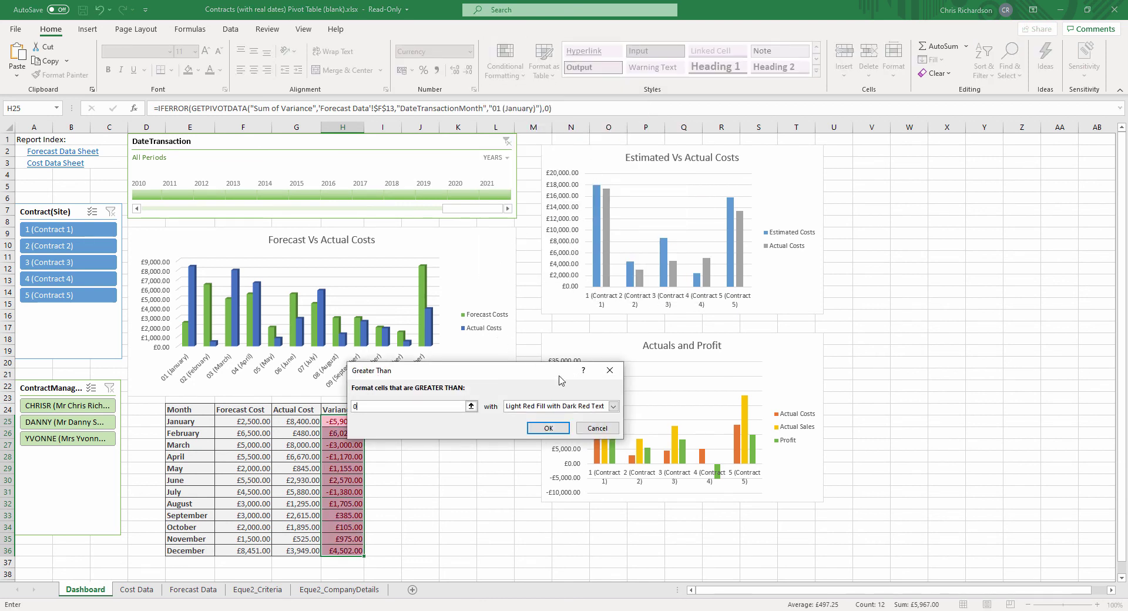
pyautogui.click(613, 406)
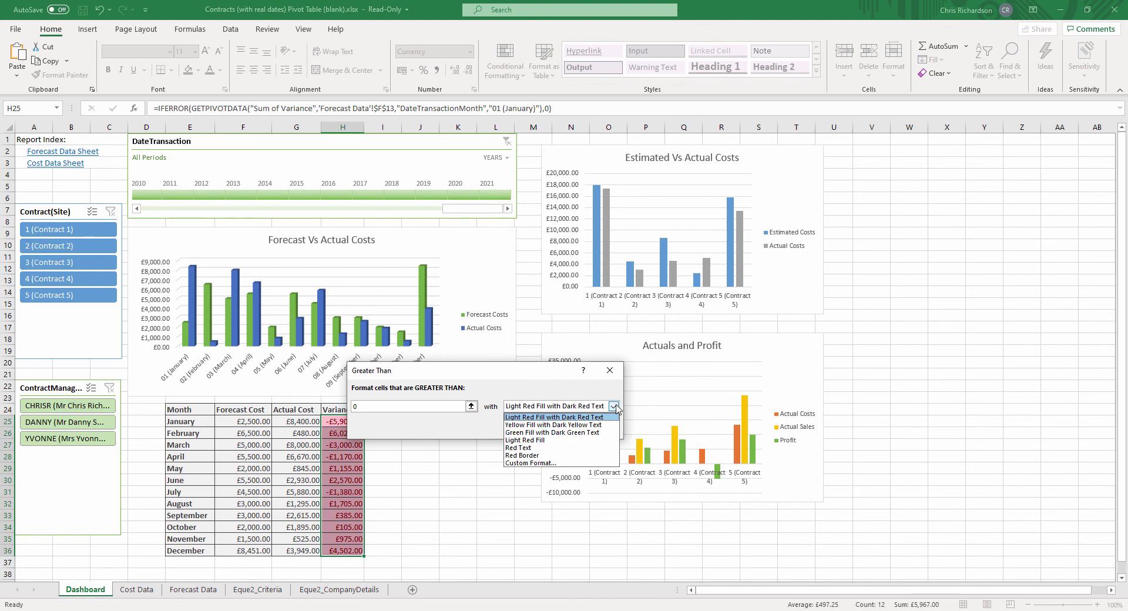
pyautogui.click(590, 432)
pyautogui.click(546, 433)
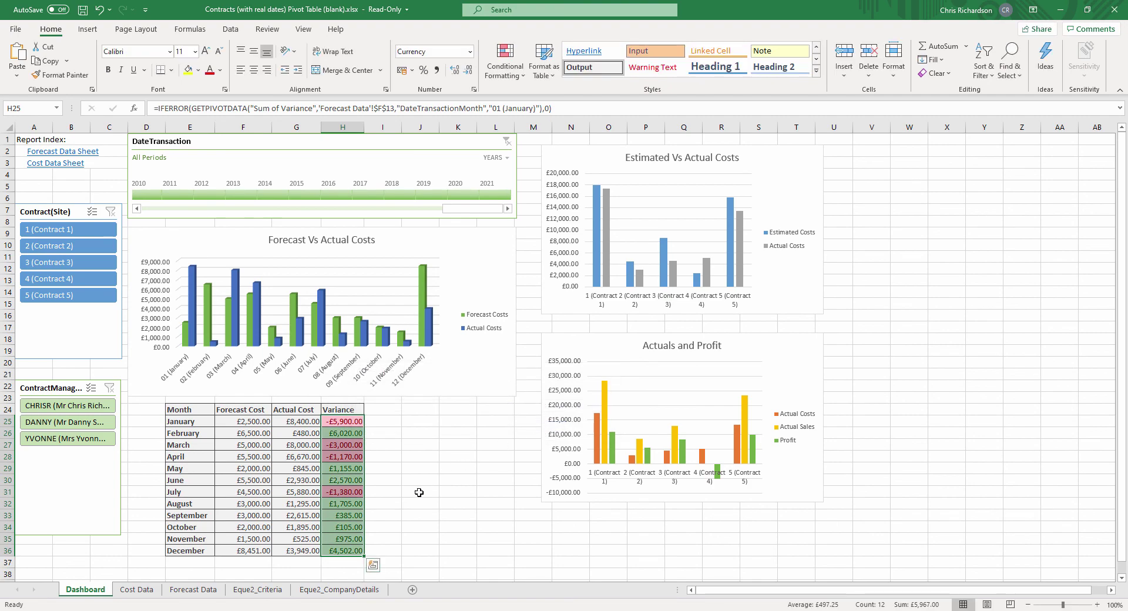
pyautogui.click(347, 567)
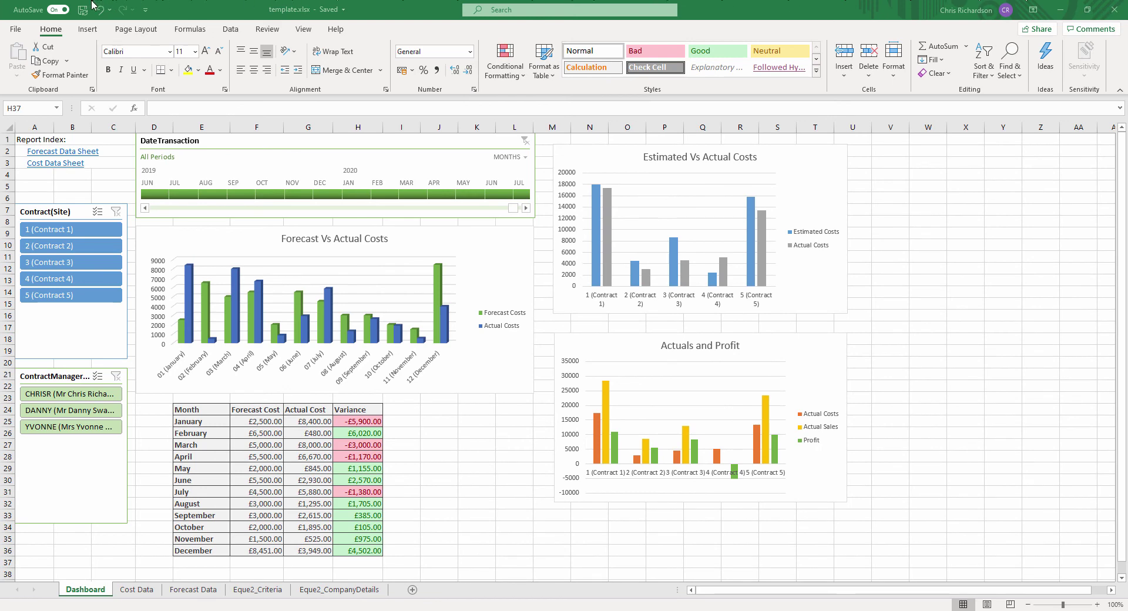
# - Hide the gridlines and the row and column headings on the Dashboard sheet of template.xlsx
pyautogui.click(136, 31)
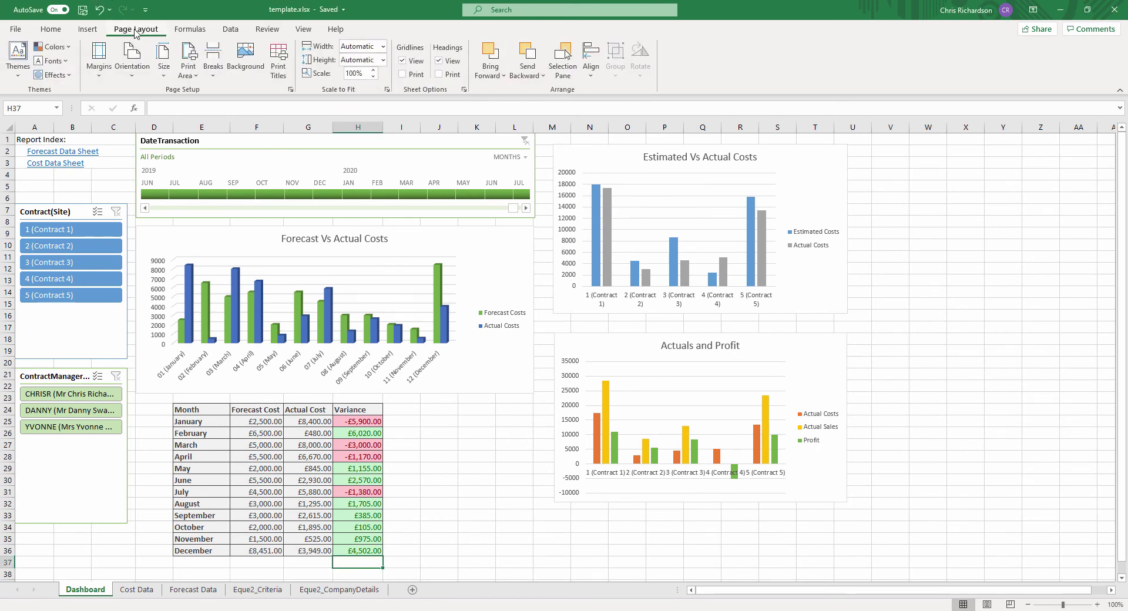
pyautogui.click(402, 60)
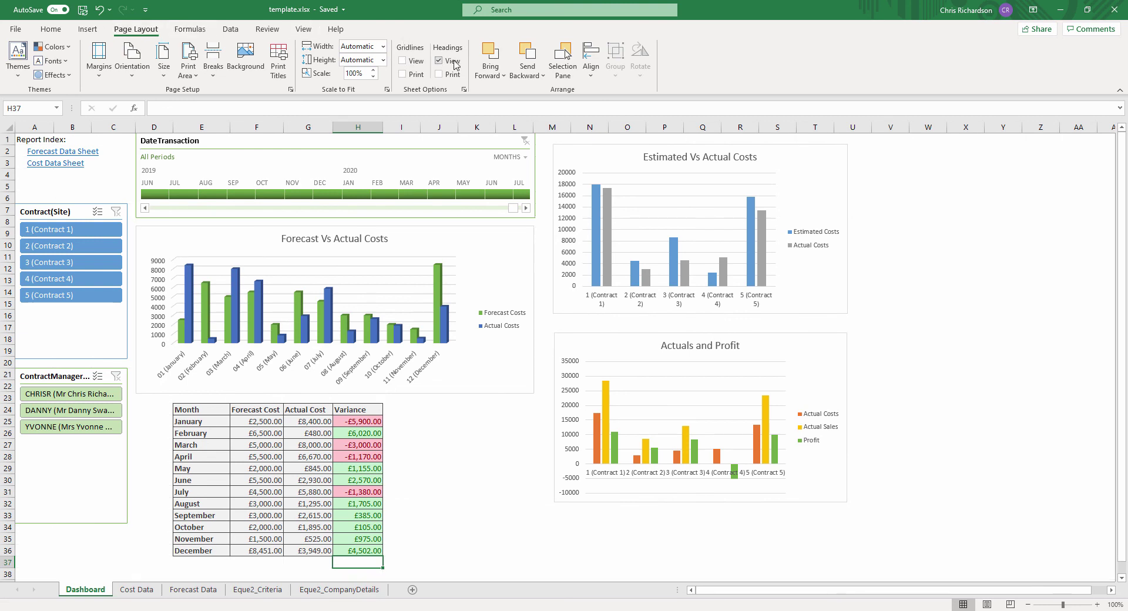
pyautogui.click(453, 63)
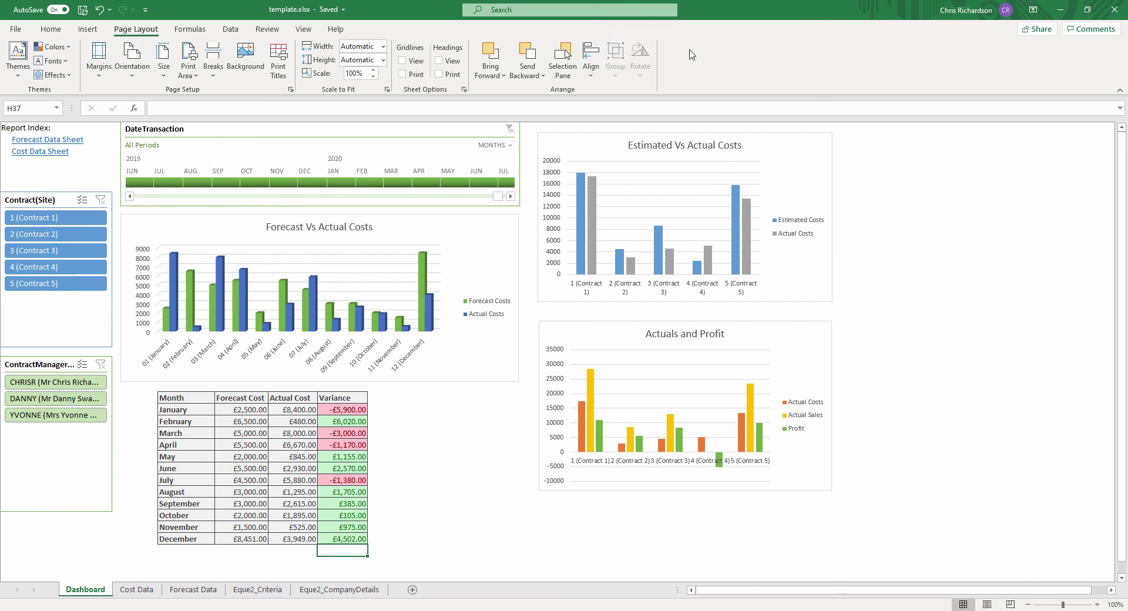
# - Refresh all data in the workbook
pyautogui.click(230, 31)
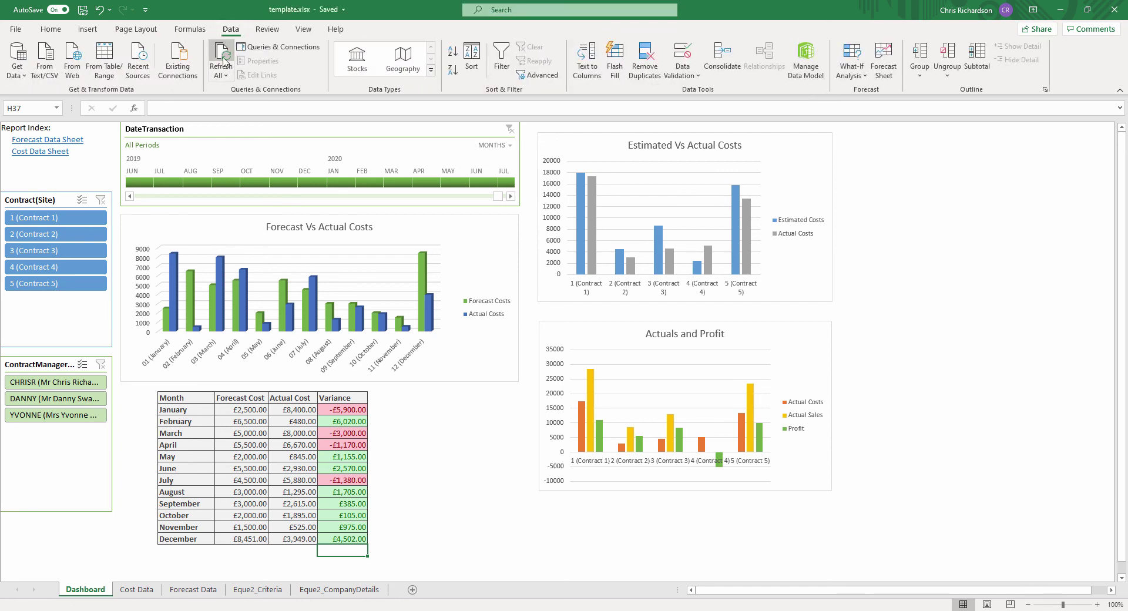